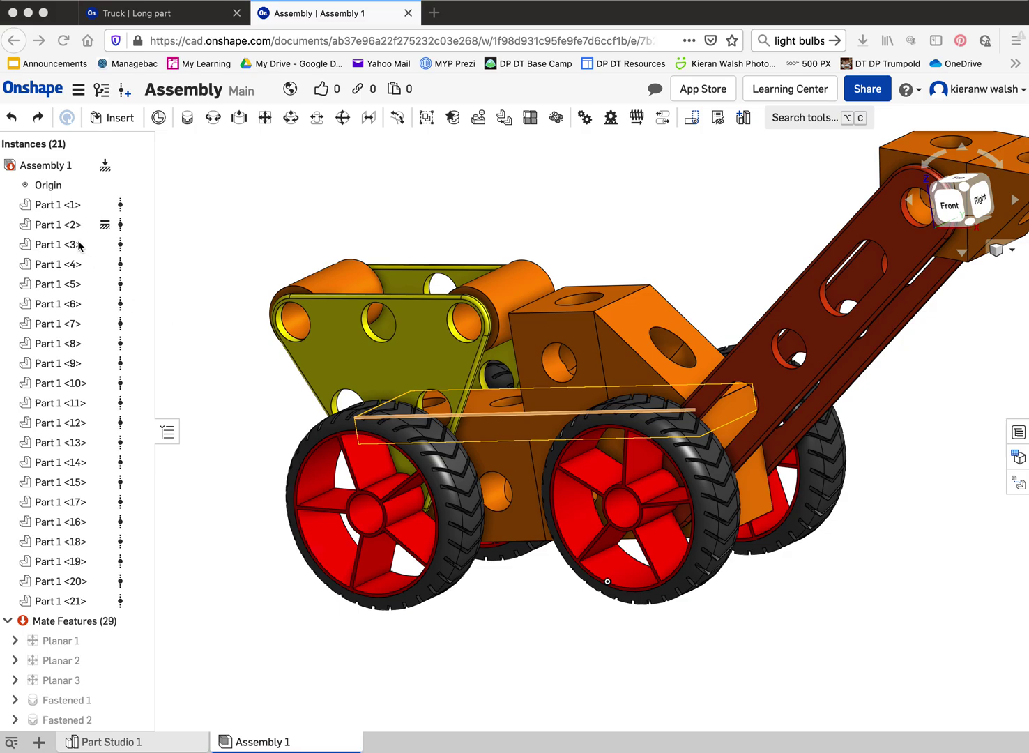
# - Hide the truck's body blocks and arm pieces, instances Part 1 <1> through Part 1 <8>, in the assembly
pyautogui.click(121, 207)
pyautogui.click(134, 206)
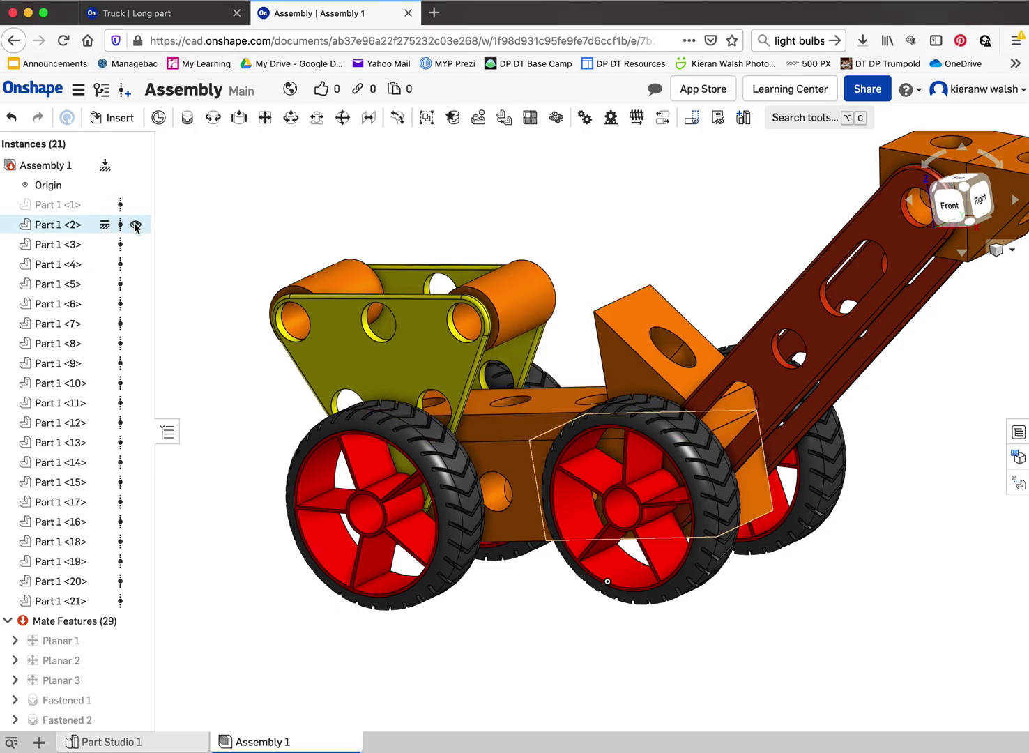
pyautogui.click(135, 224)
pyautogui.click(135, 245)
pyautogui.click(135, 264)
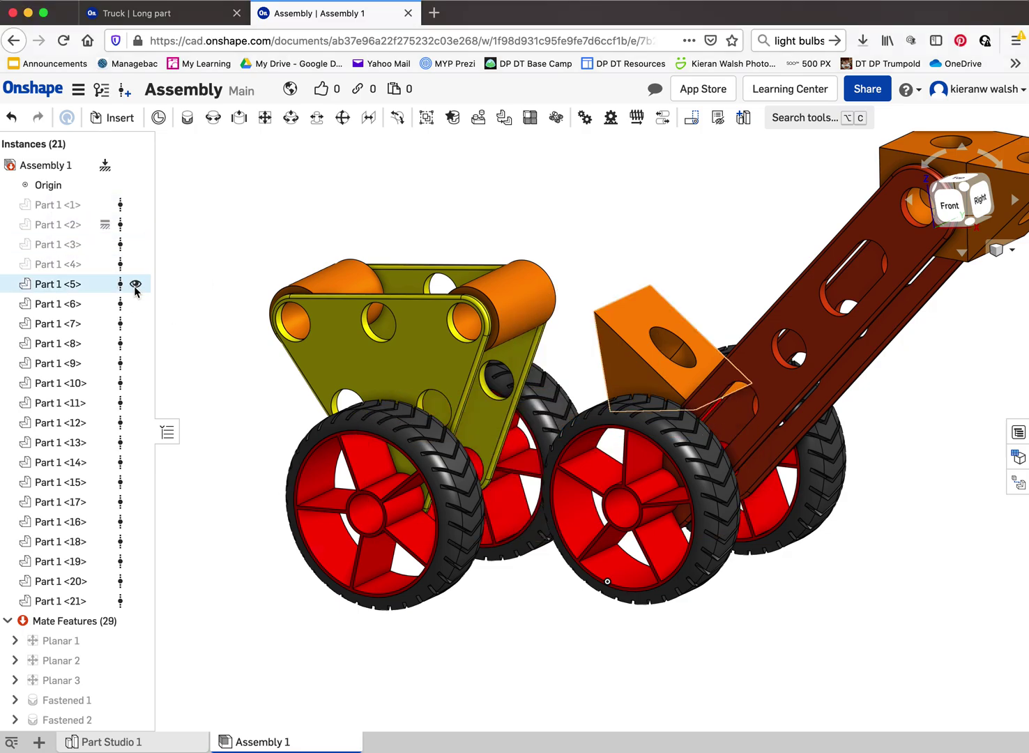
pyautogui.click(135, 283)
pyautogui.click(135, 304)
pyautogui.click(135, 322)
pyautogui.click(135, 343)
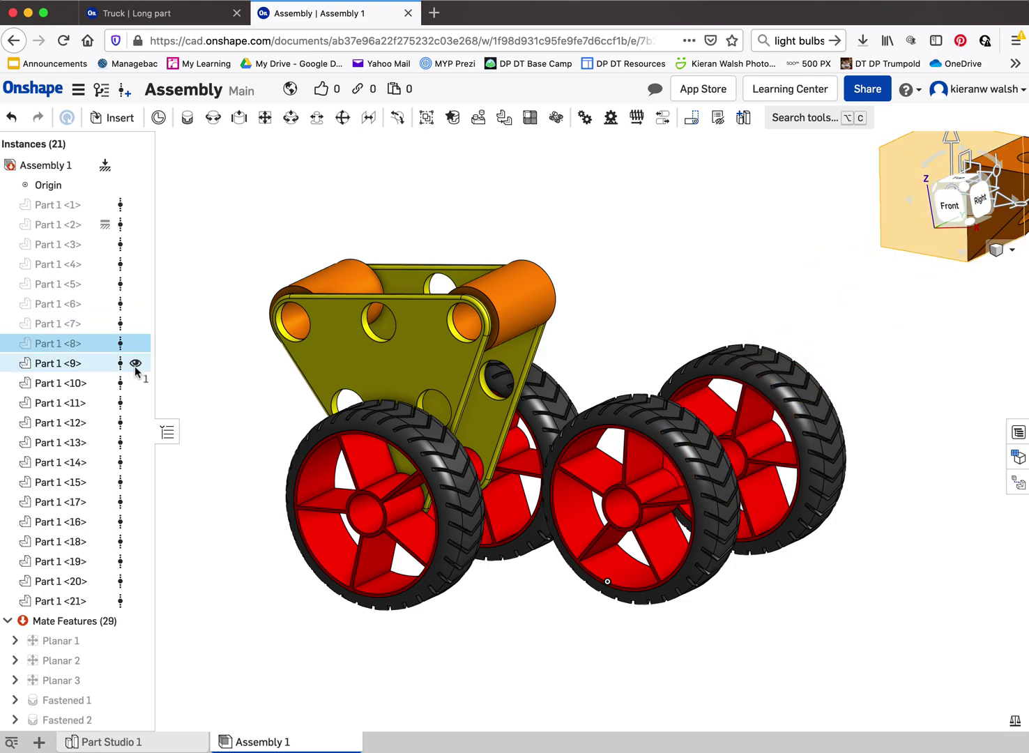
# - Hide instances Part 1 <9> and Part 1 <11> through Part 1 <15> in the assembly
pyautogui.click(134, 363)
pyautogui.click(134, 403)
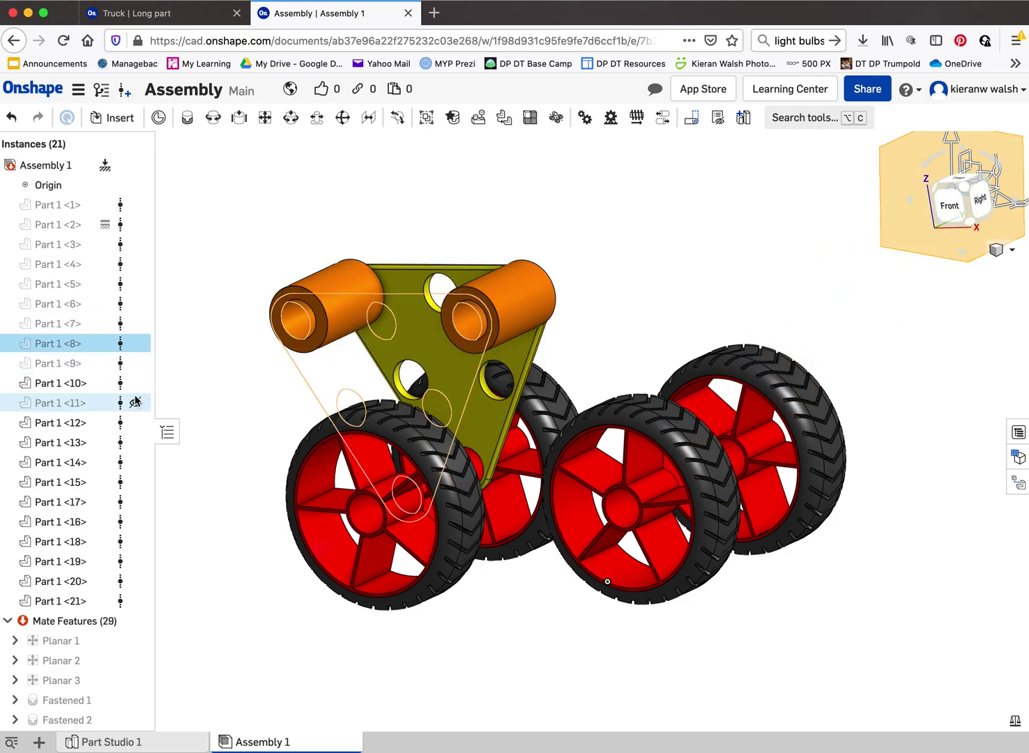
pyautogui.click(135, 423)
pyautogui.click(134, 443)
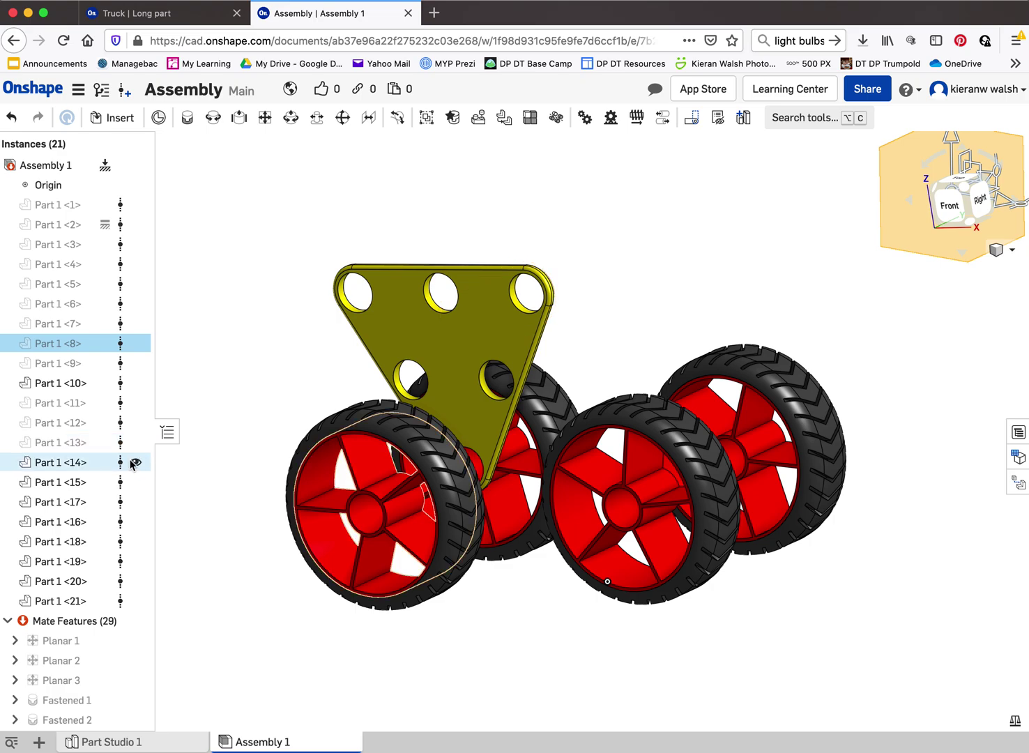
pyautogui.click(135, 462)
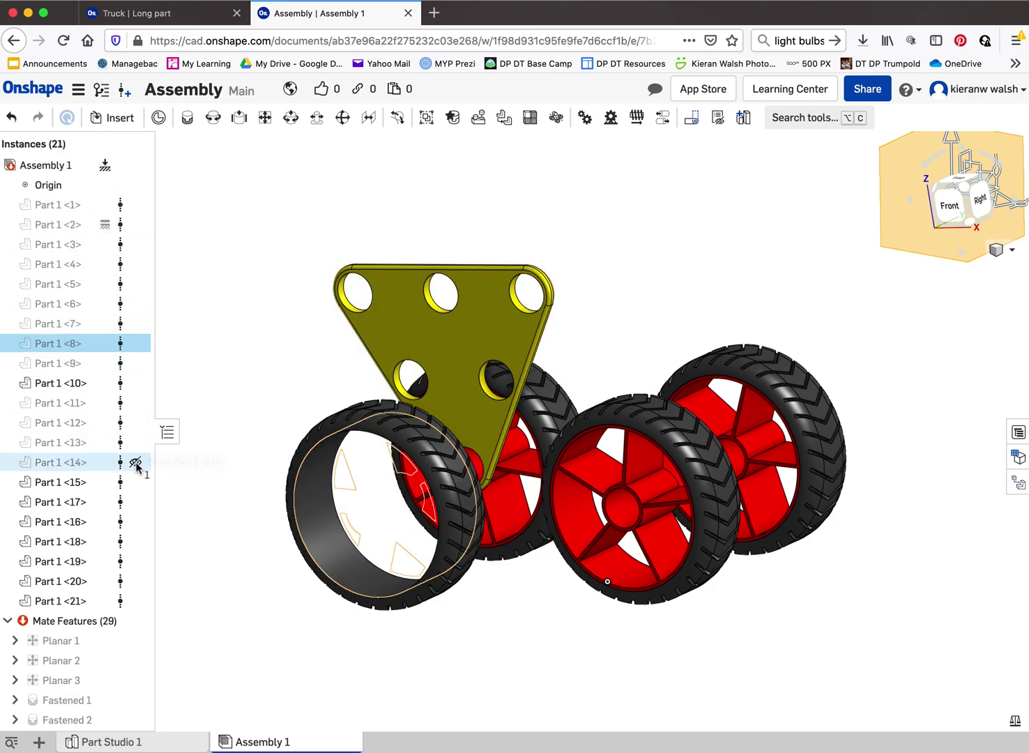
pyautogui.click(135, 482)
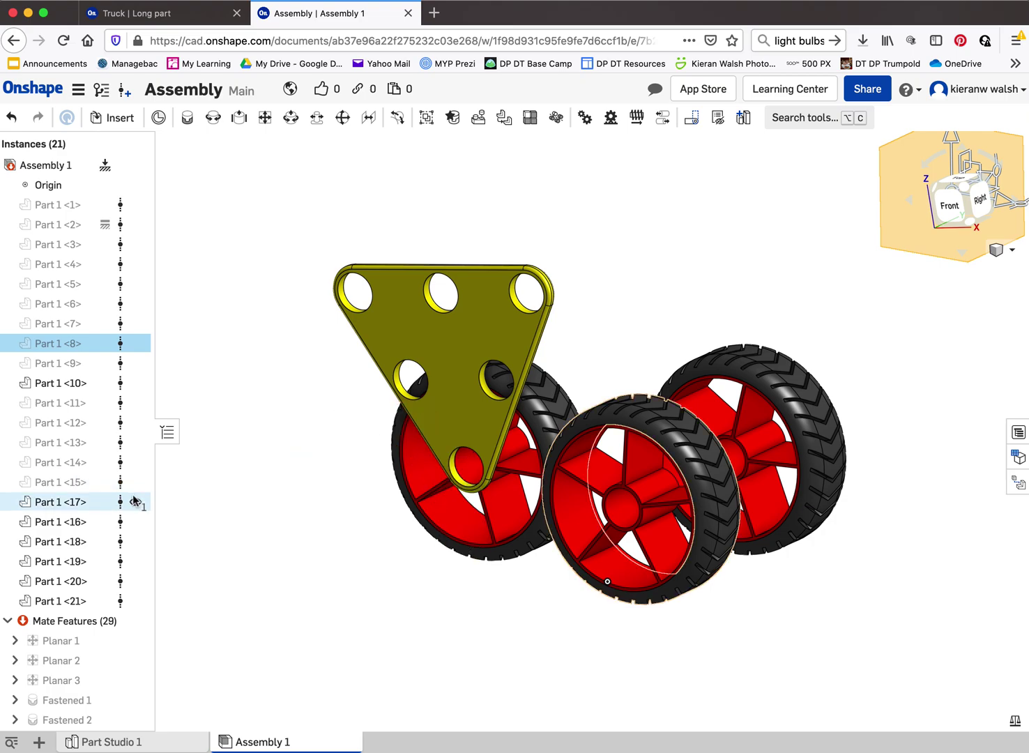
# - Hide the wheel instances Part 1 <16>, Part 1 <17>, Part 1 <20> and Part 1 <21>
pyautogui.click(135, 501)
pyautogui.click(134, 522)
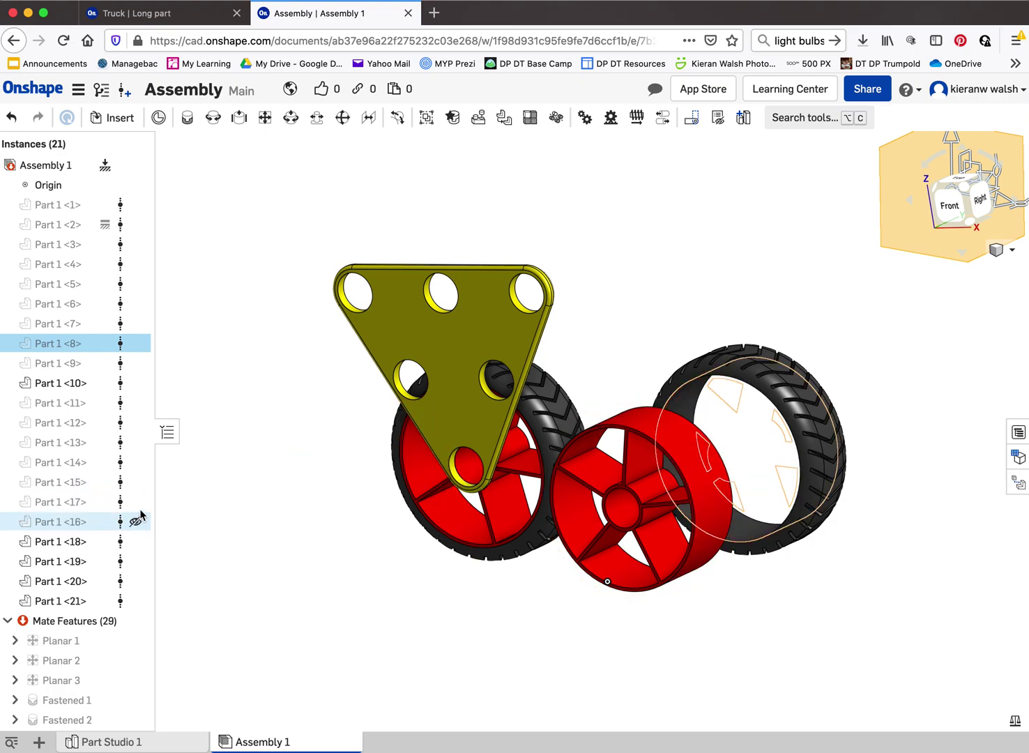
pyautogui.click(143, 542)
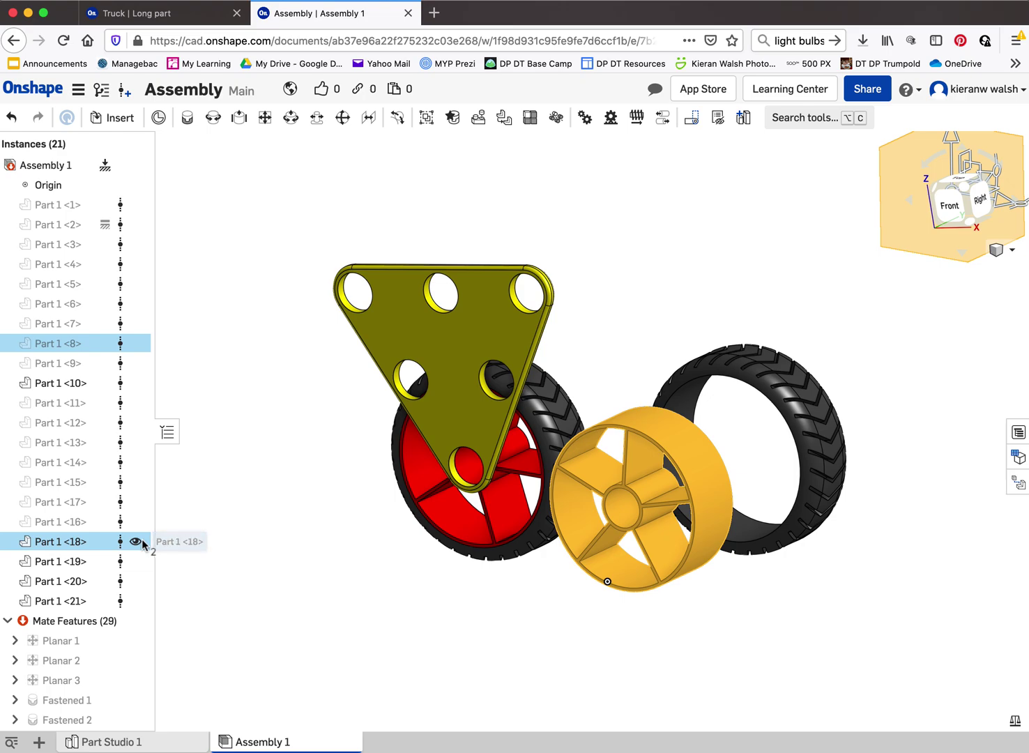
pyautogui.click(137, 541)
pyautogui.click(136, 542)
pyautogui.click(135, 559)
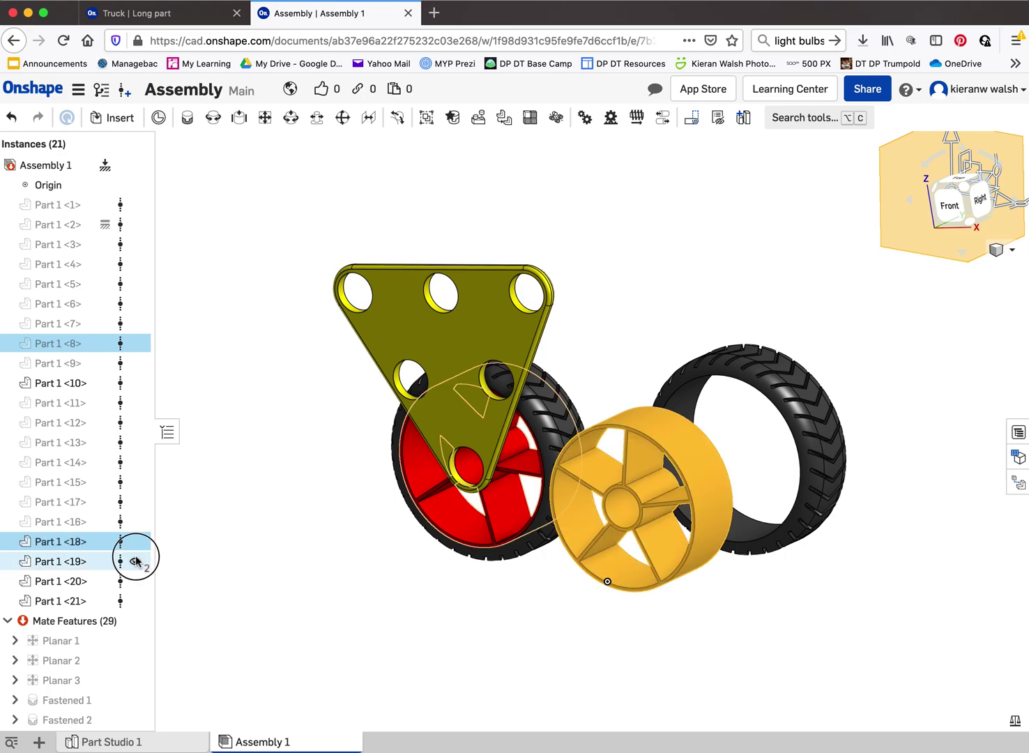
pyautogui.click(135, 560)
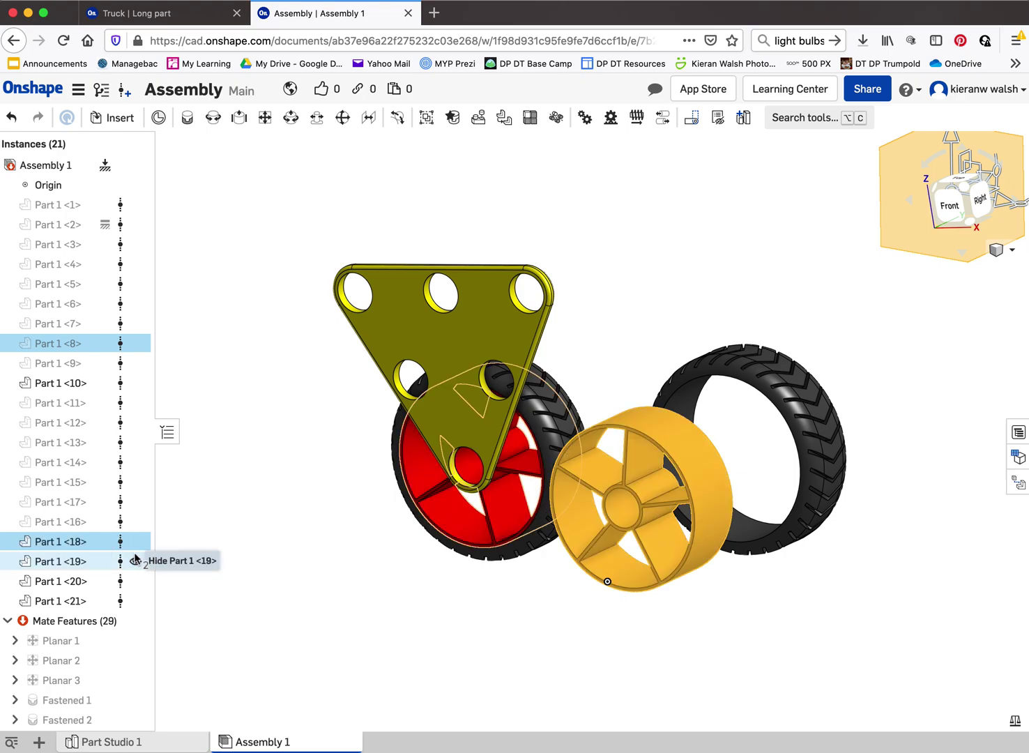
pyautogui.click(134, 402)
pyautogui.scroll(-1, 90, 407)
pyautogui.scroll(-3, 91, 407)
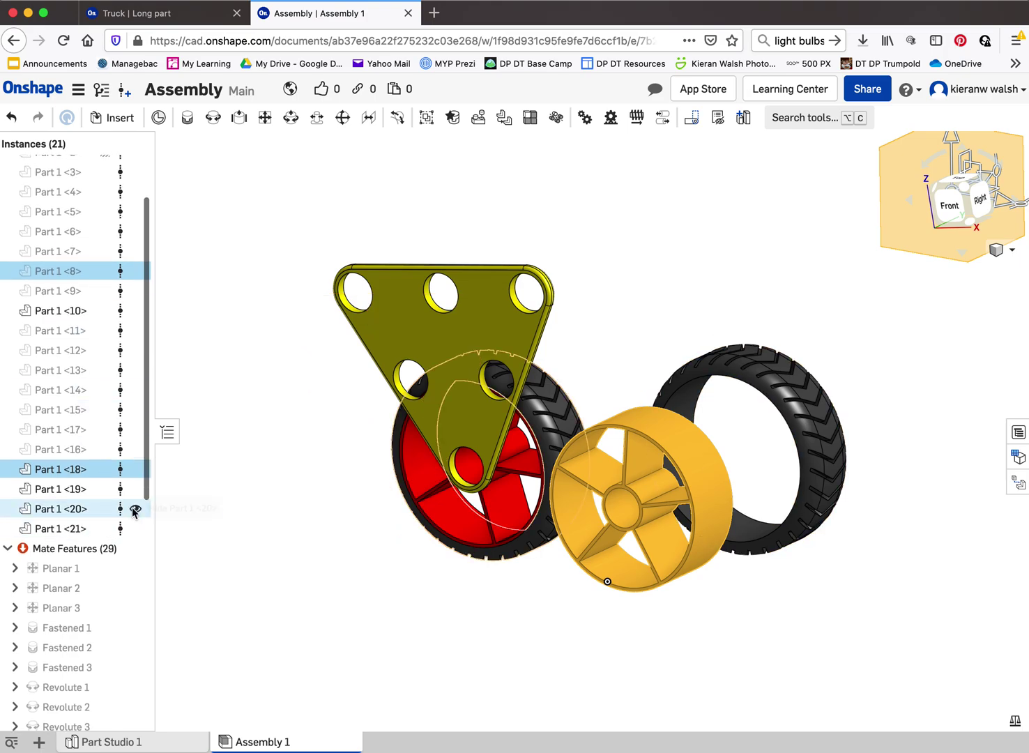
pyautogui.click(135, 508)
pyautogui.click(134, 528)
pyautogui.click(134, 528)
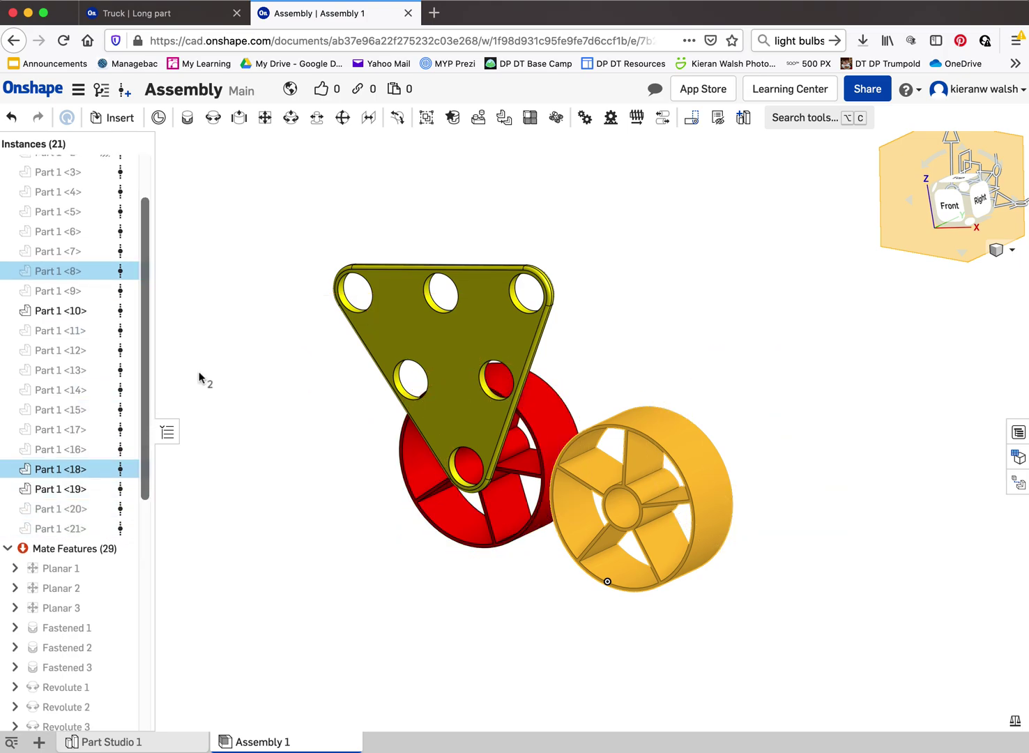
# - Isolate one complete wheel by hiding Part 1 <10> and Part 1 <18> and showing the tyre Part 1 <20> again
pyautogui.click(136, 328)
pyautogui.click(136, 310)
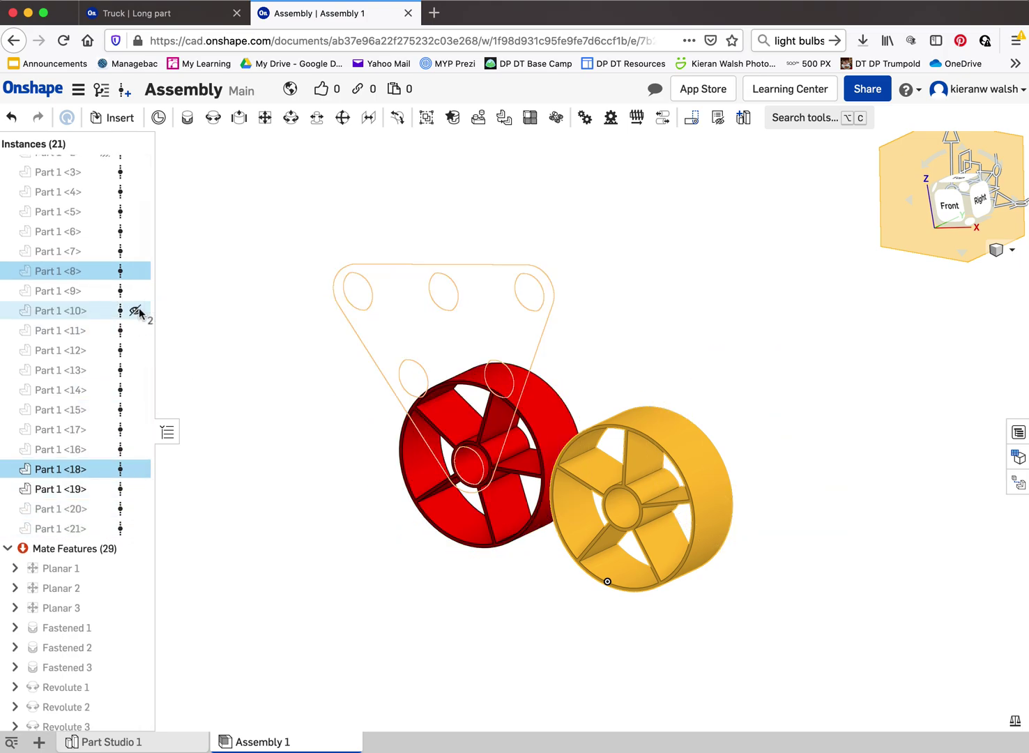
pyautogui.click(135, 508)
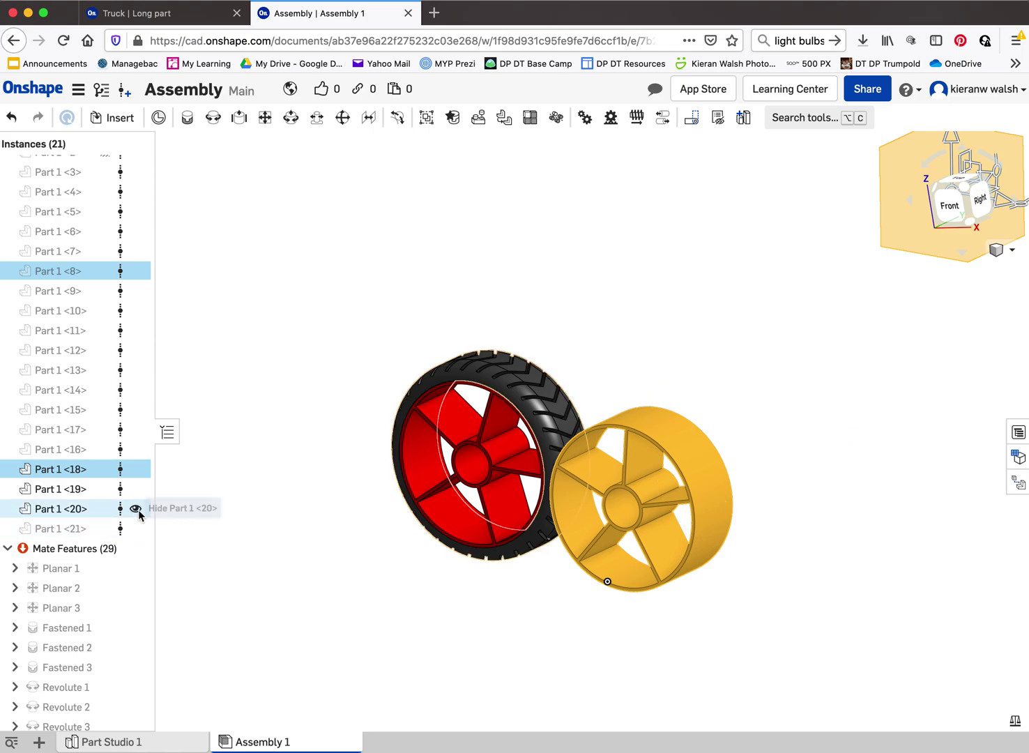
pyautogui.click(136, 470)
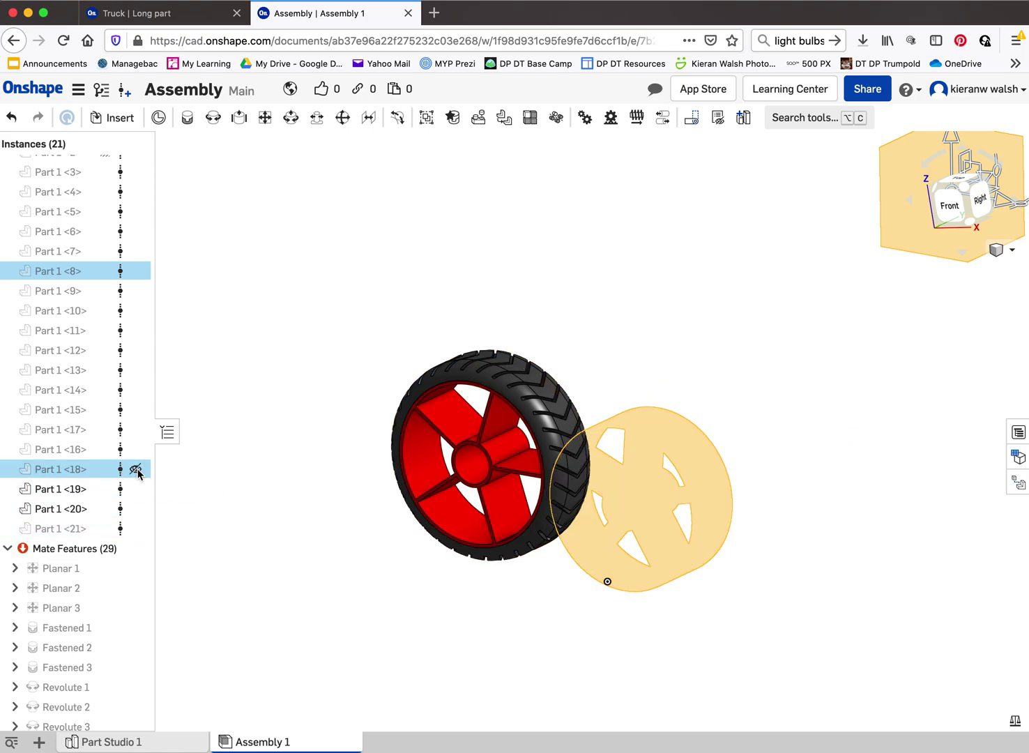
pyautogui.click(269, 474)
# - Examine the isolated wheel from several angles, including its hub, spokes, rim and tyre tread
pyautogui.scroll(5, 466, 469)
pyautogui.moveTo(466, 469); pyautogui.dragTo(467, 437, button='right')
pyautogui.scroll(-5, 466, 436)
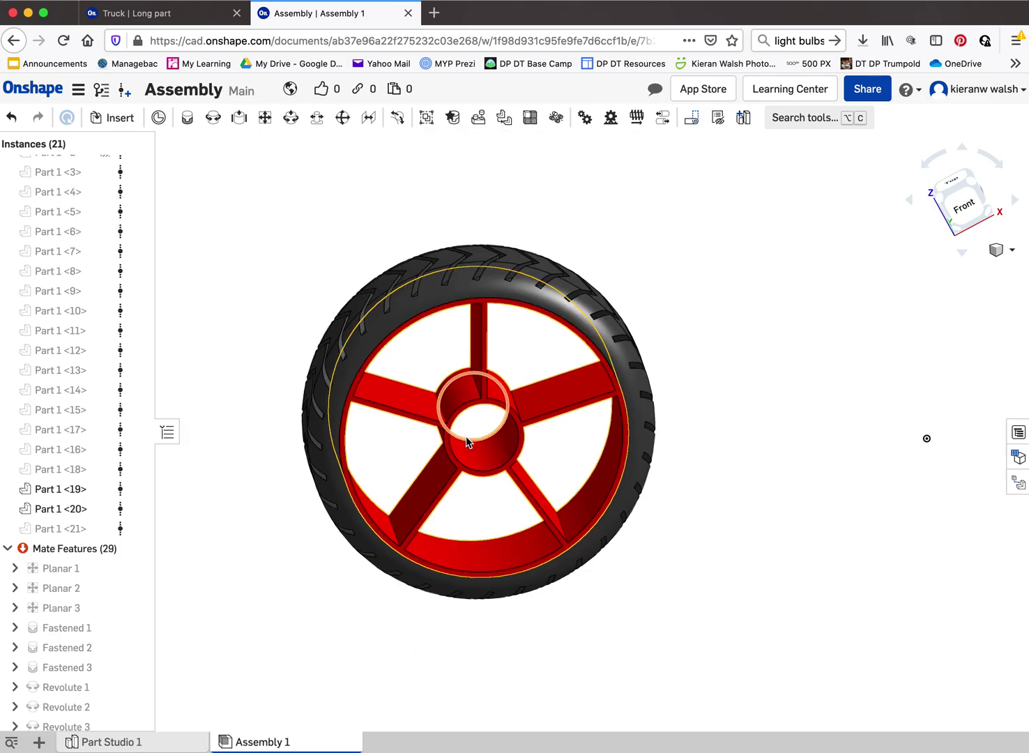
pyautogui.moveTo(464, 372); pyautogui.dragTo(418, 470, button='right')
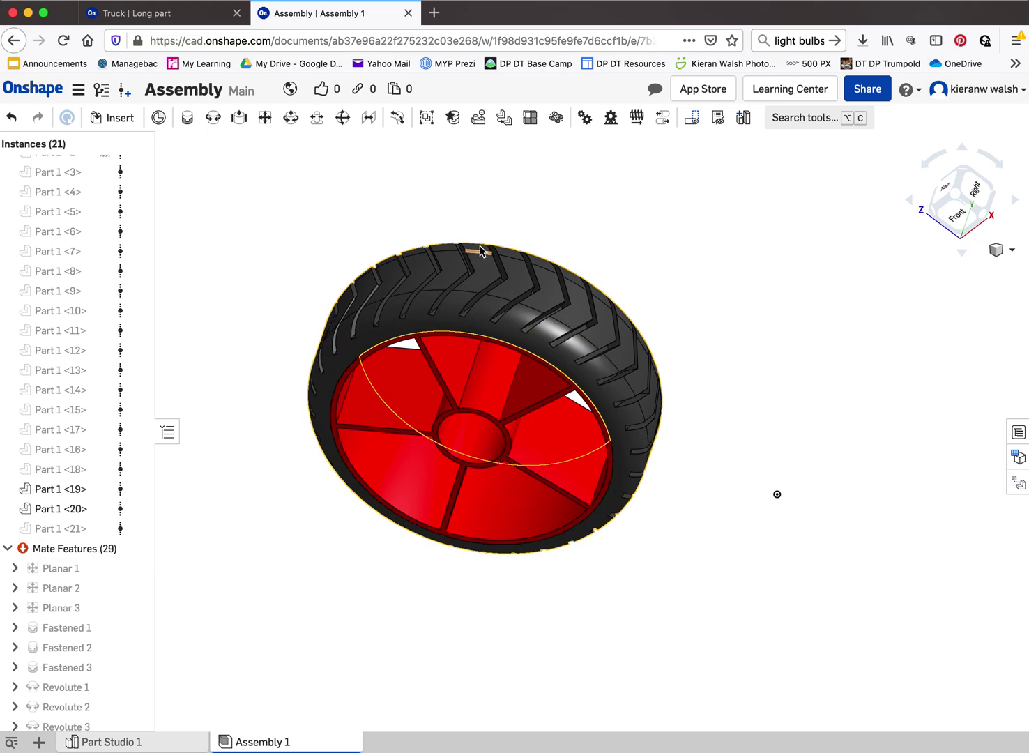
pyautogui.moveTo(486, 257); pyautogui.dragTo(508, 276, button='right')
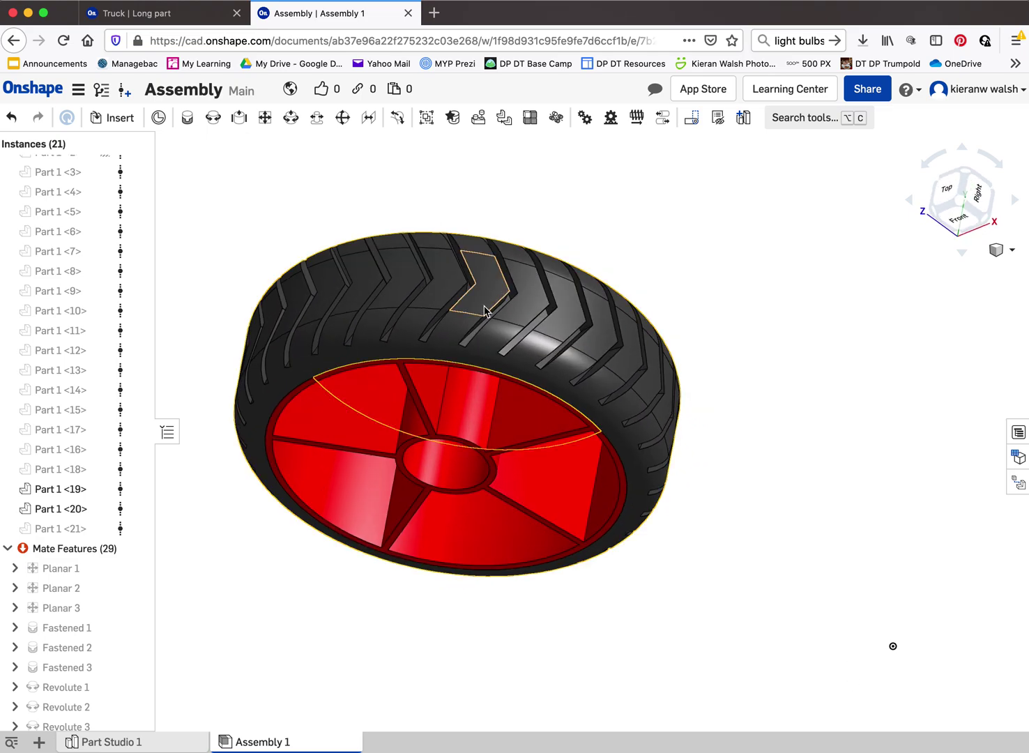
pyautogui.moveTo(475, 321)
pyautogui.mouseDown(button='right')
pyautogui.moveTo(486, 287)
pyautogui.moveTo(477, 303)
pyautogui.mouseUp(button='right')
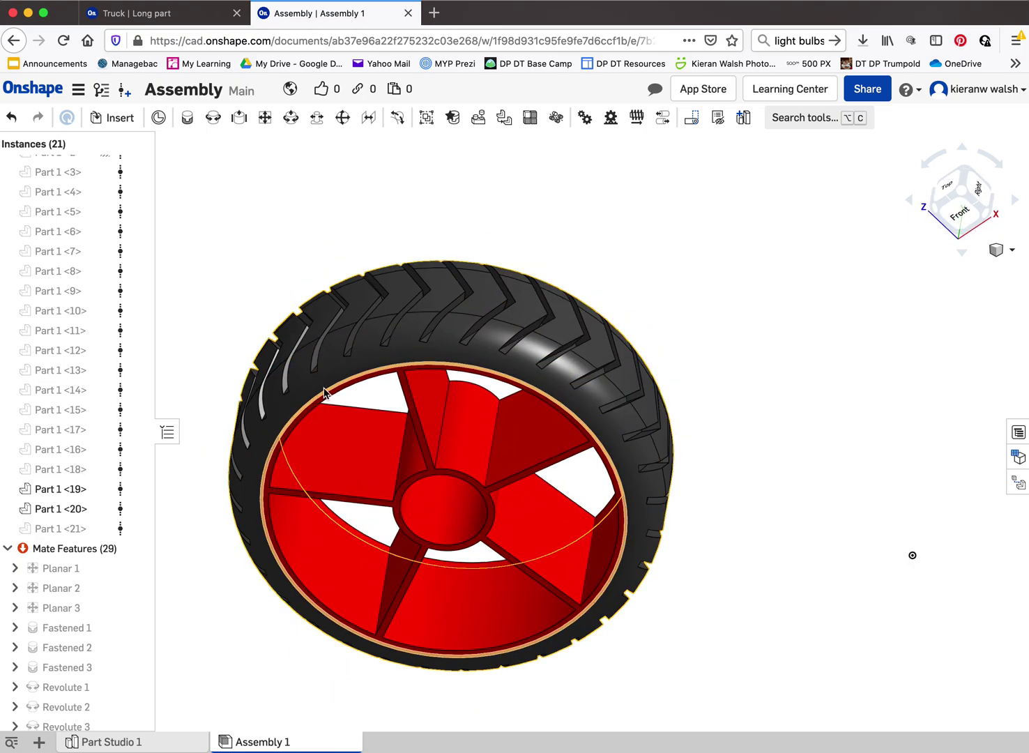
pyautogui.moveTo(274, 398); pyautogui.dragTo(352, 376, button='right')
pyautogui.moveTo(501, 271); pyautogui.dragTo(541, 267, button='right')
pyautogui.moveTo(244, 464); pyautogui.dragTo(459, 308, button='right')
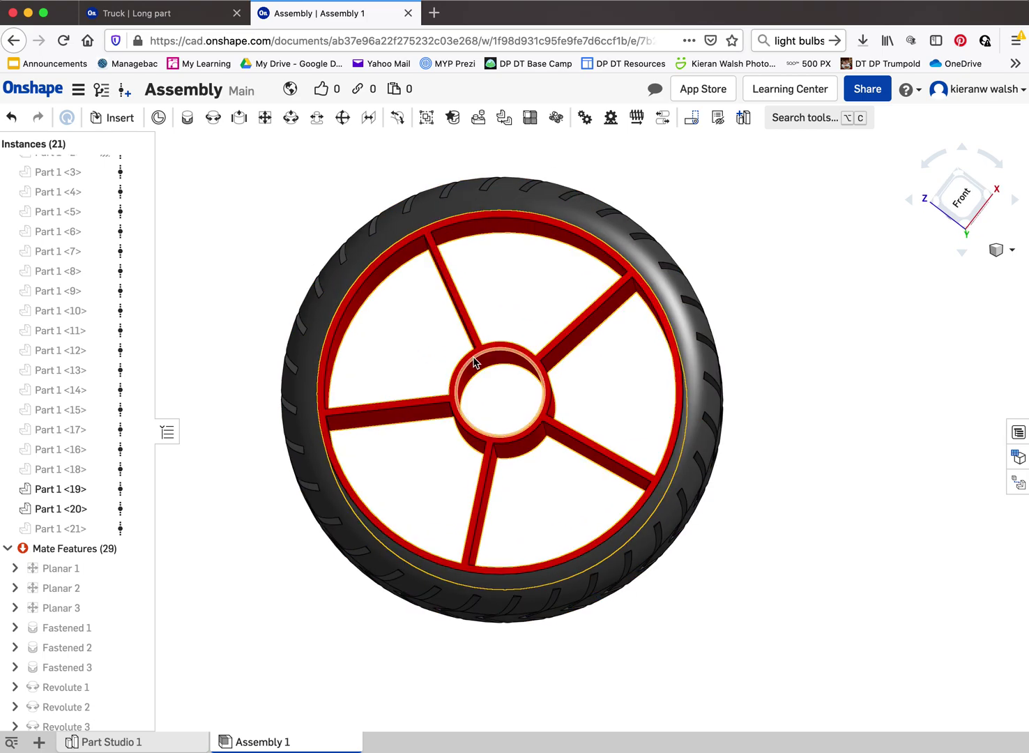
pyautogui.moveTo(475, 360); pyautogui.dragTo(450, 270, button='right')
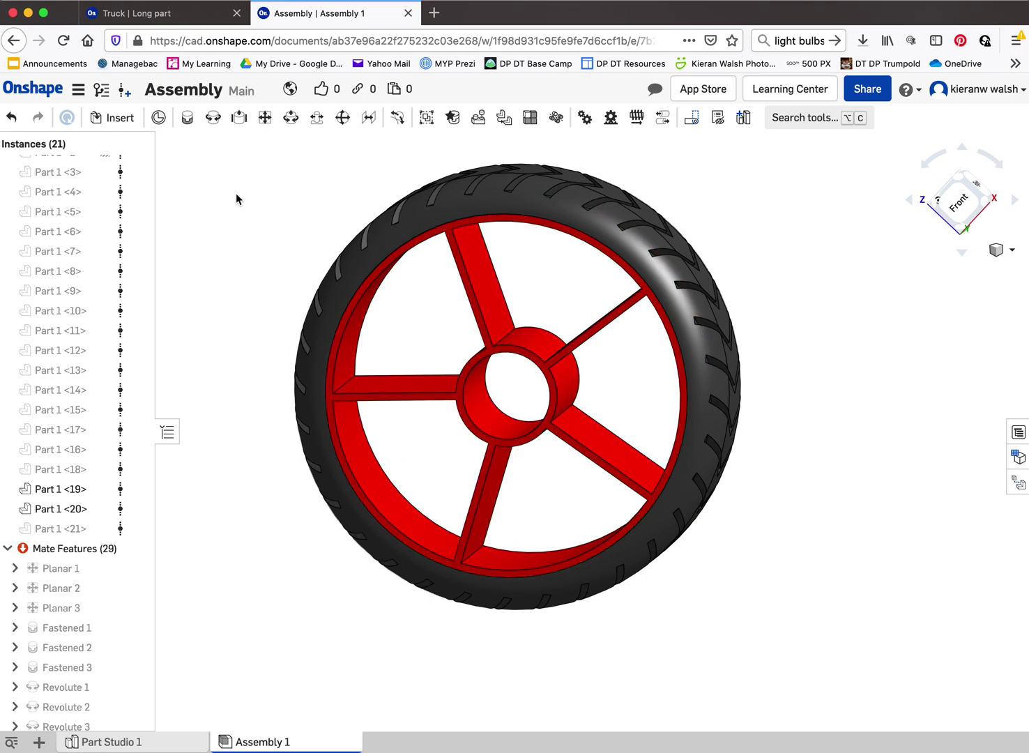
# - Switch to the Truck document and create a new Part Studio
pyautogui.click(170, 20)
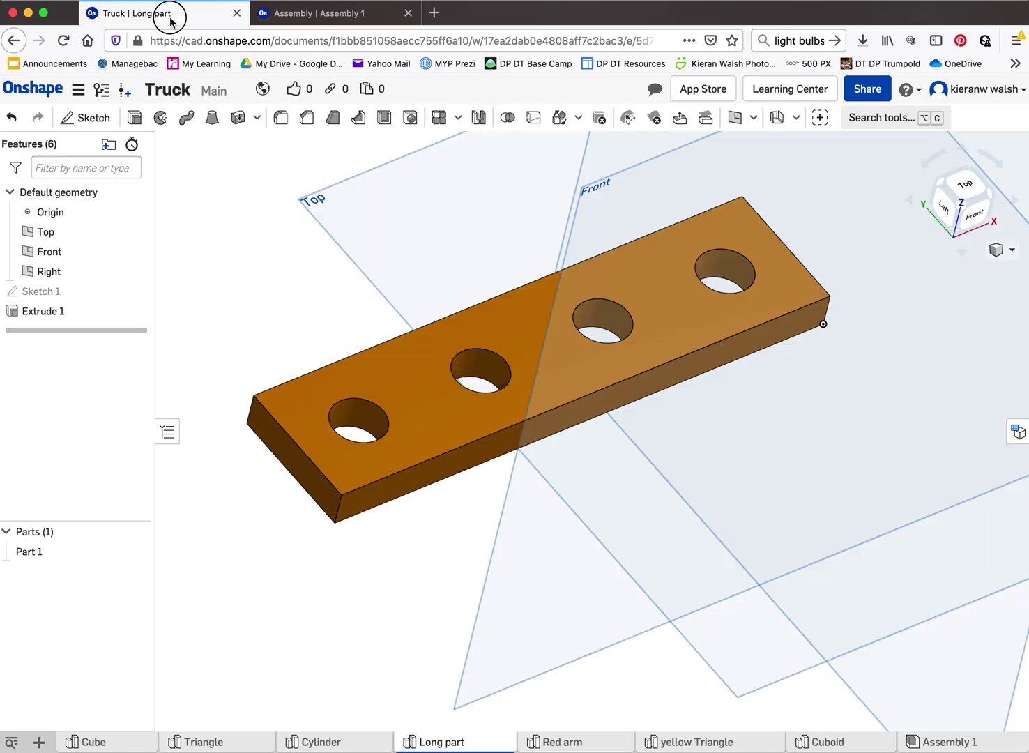
pyautogui.click(39, 744)
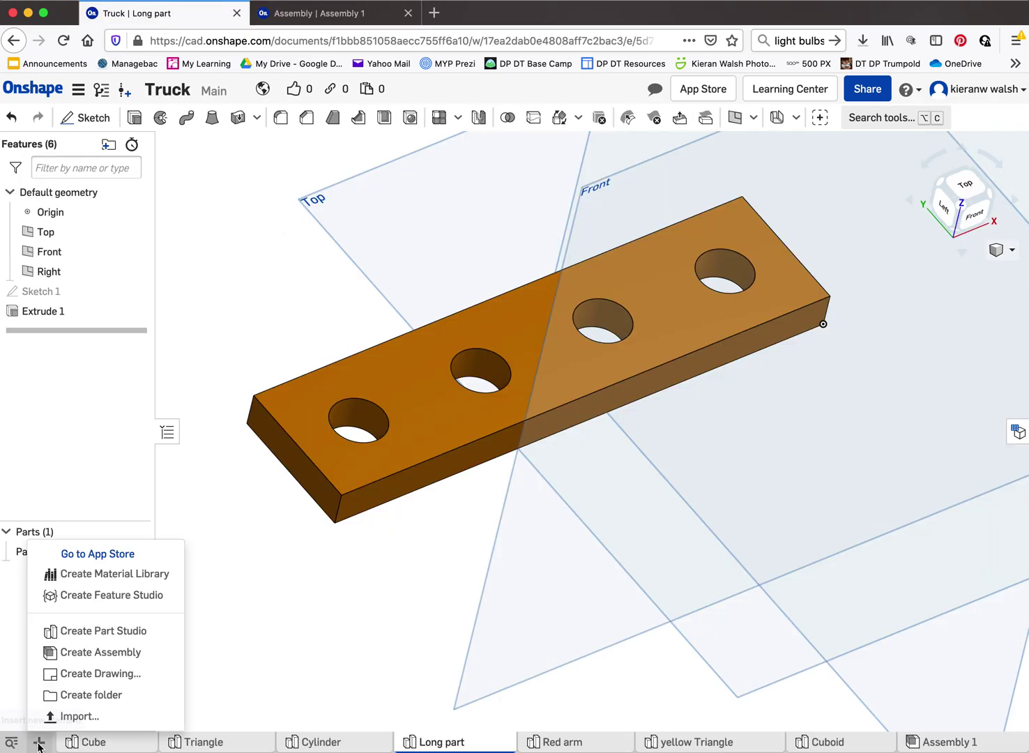
pyautogui.click(88, 635)
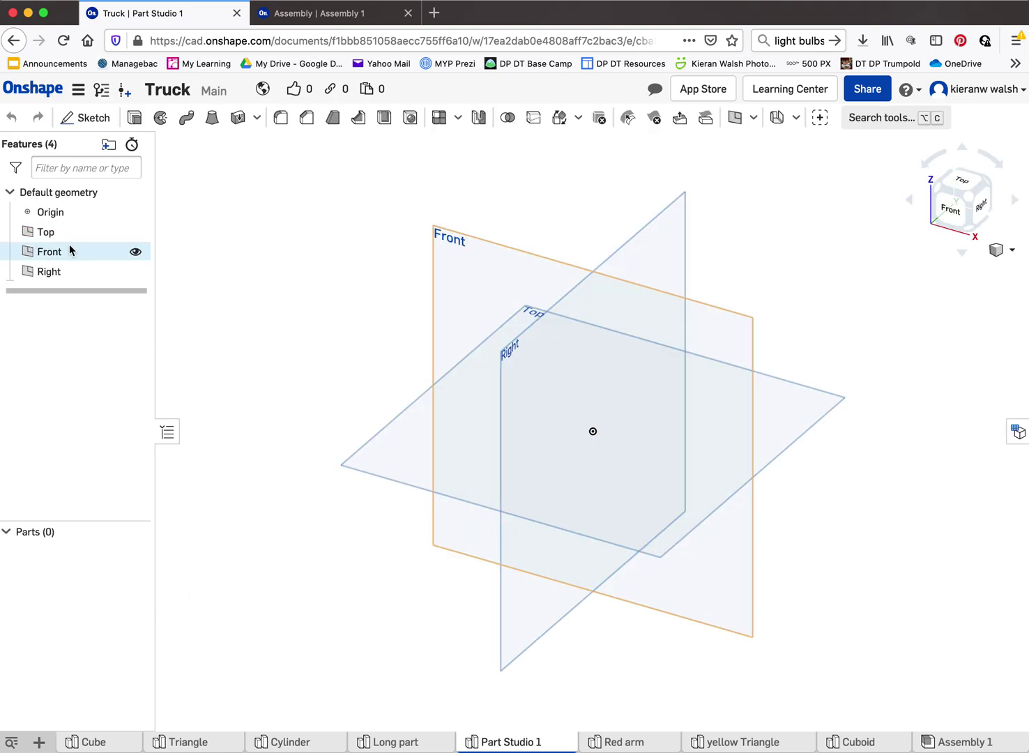
# - Start a sketch on the Front plane and draw a circle of diameter 12 centred on the origin
pyautogui.click(91, 119)
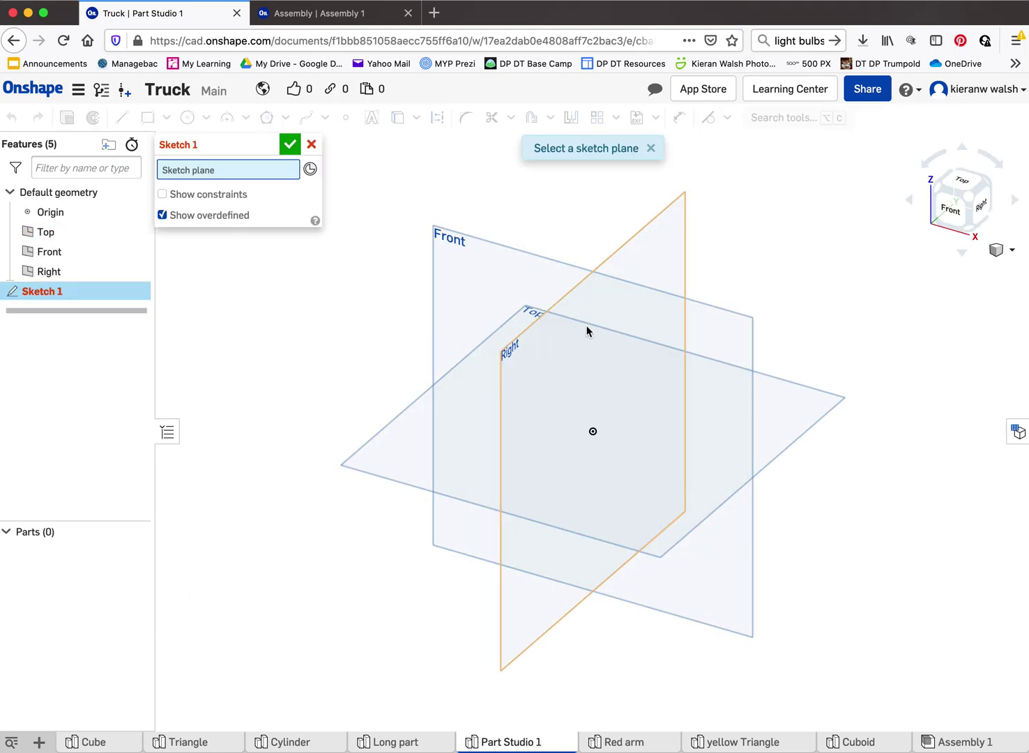
pyautogui.click(506, 249)
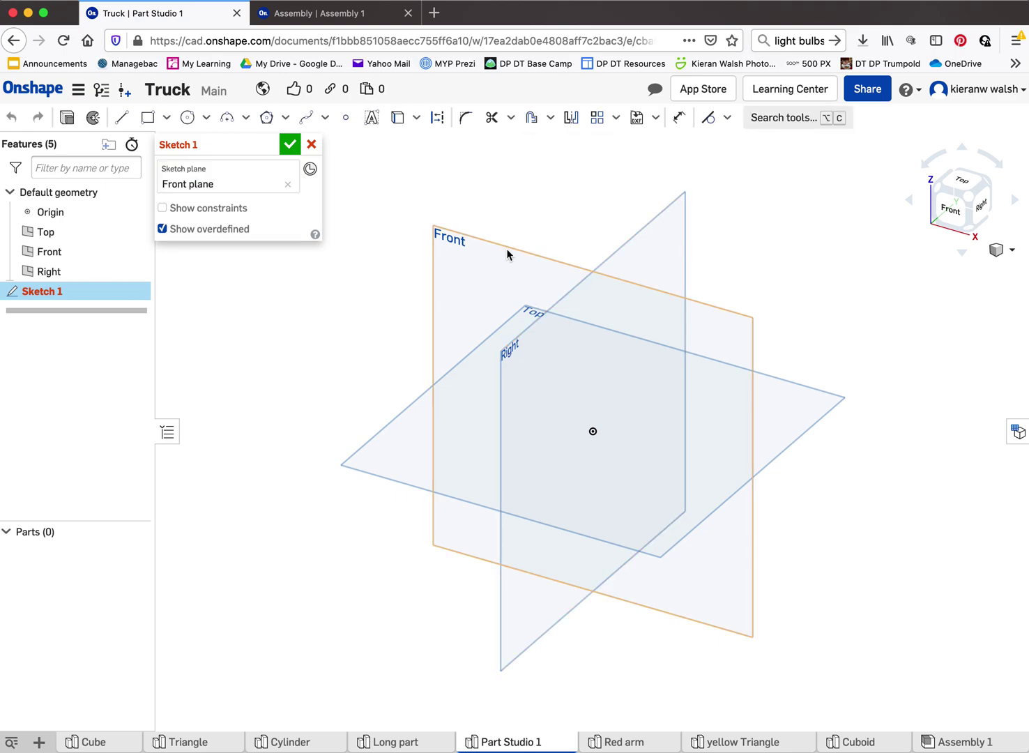
pyautogui.click(947, 208)
pyautogui.click(187, 118)
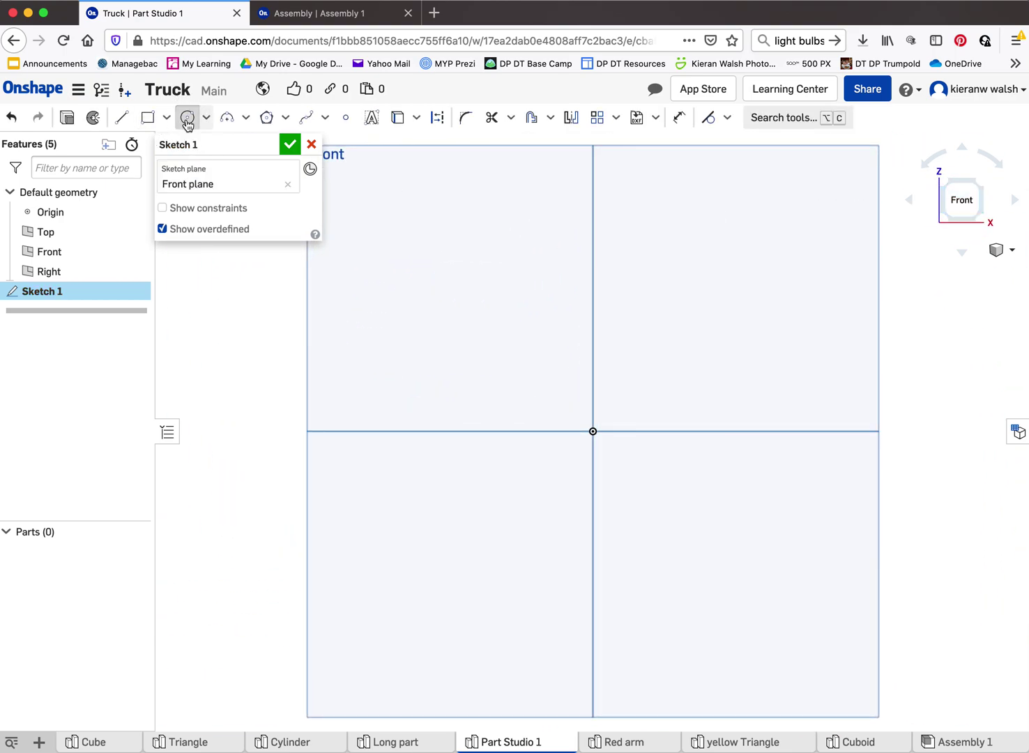
pyautogui.click(594, 432)
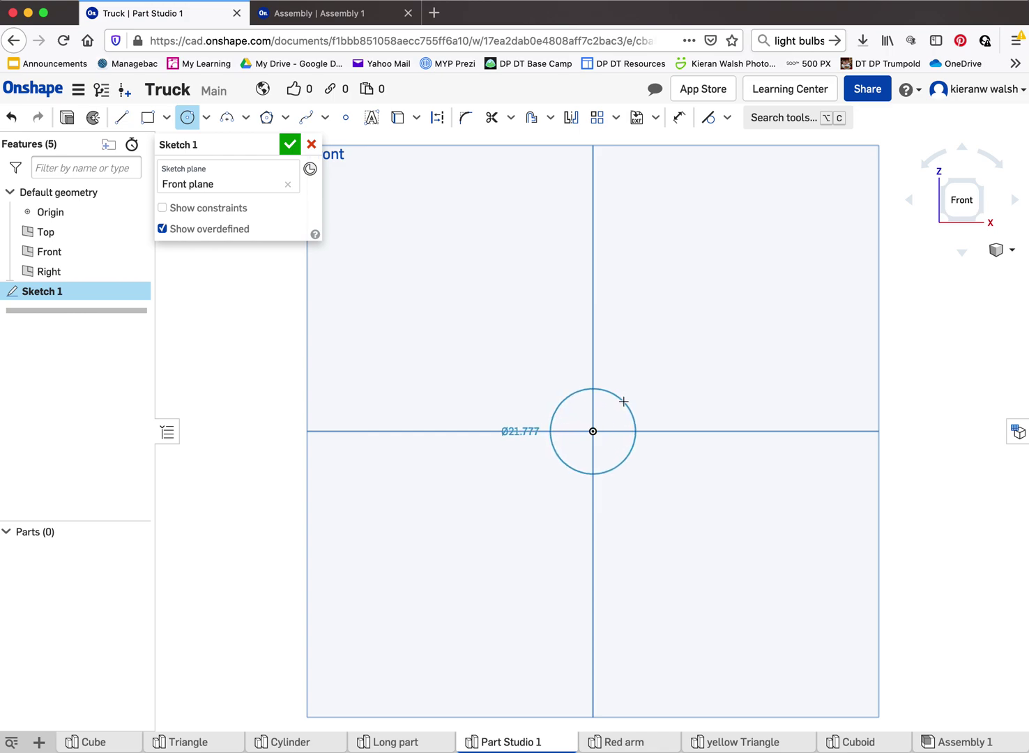
pyautogui.click(622, 406)
pyautogui.write('12')
pyautogui.press('Return')
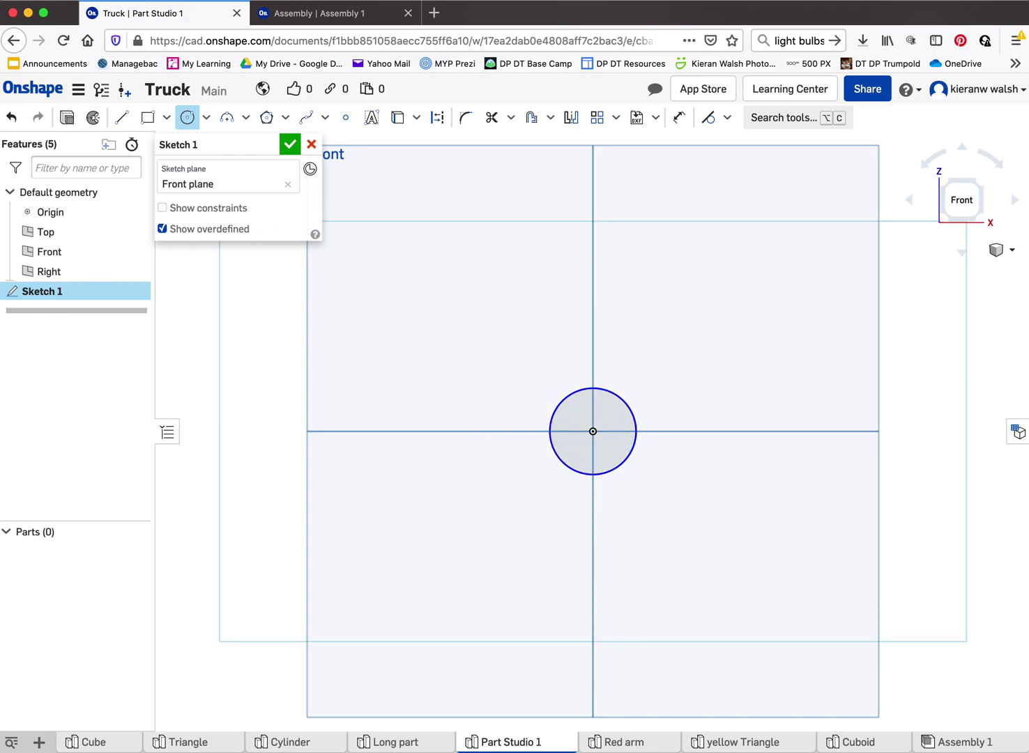
pyautogui.scroll(3, 617, 478)
pyautogui.scroll(2, 575, 390)
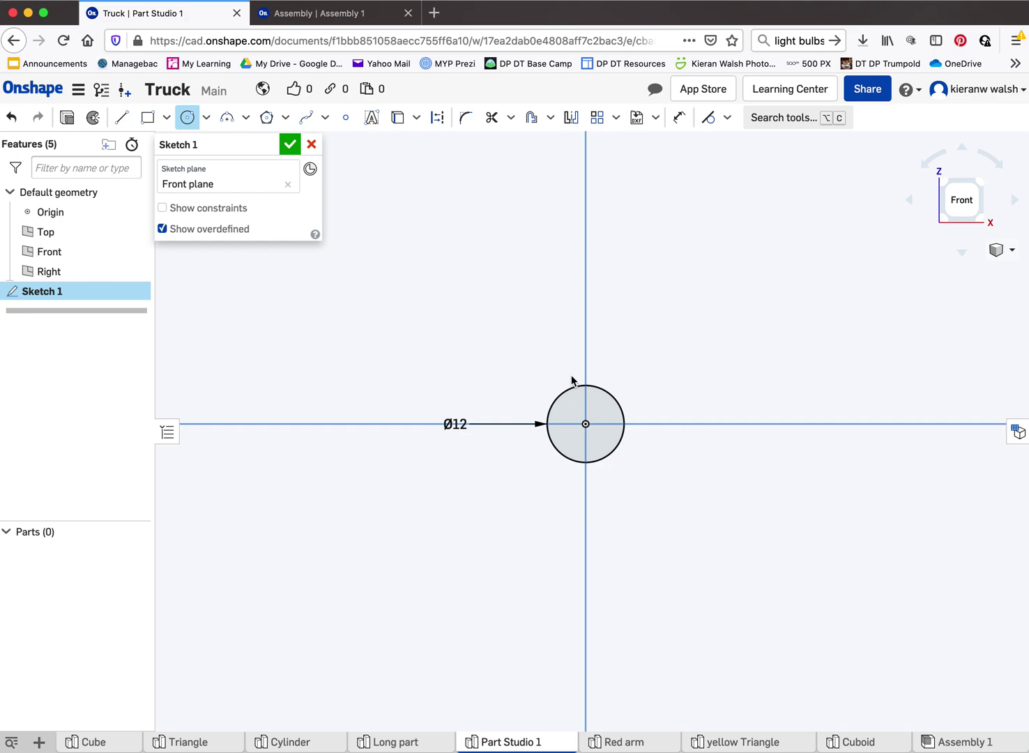
pyautogui.scroll(1, 577, 388)
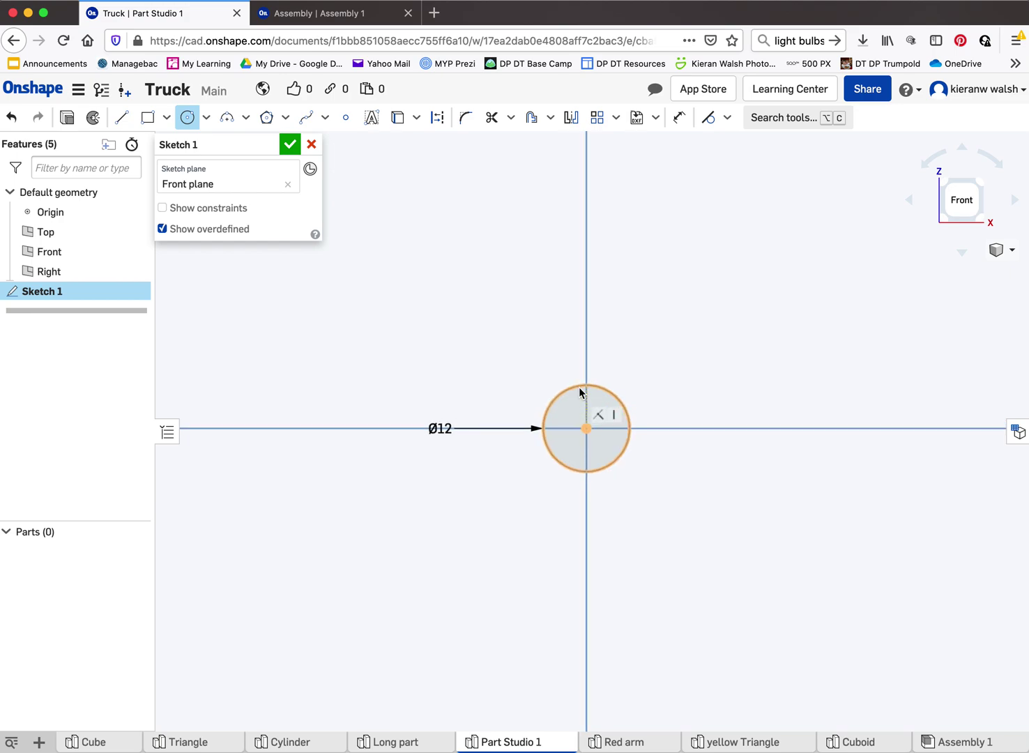
pyautogui.scroll(1, 580, 392)
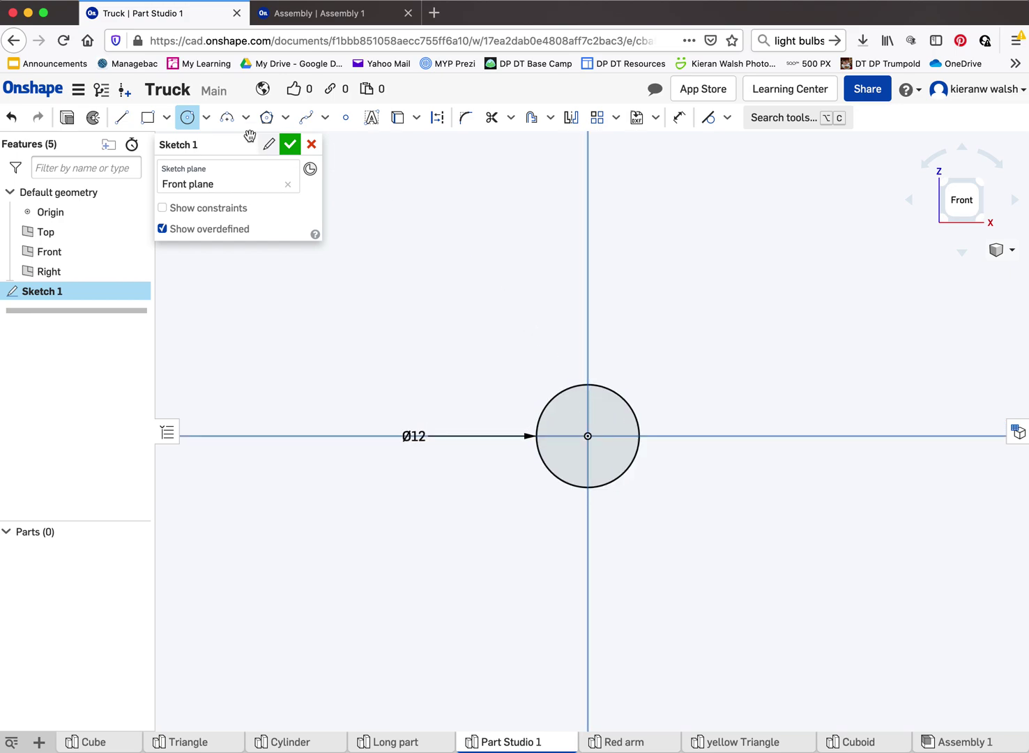
# - Draw a second circle of diameter 50 centred on the origin, around the 12 mm circle
pyautogui.click(587, 437)
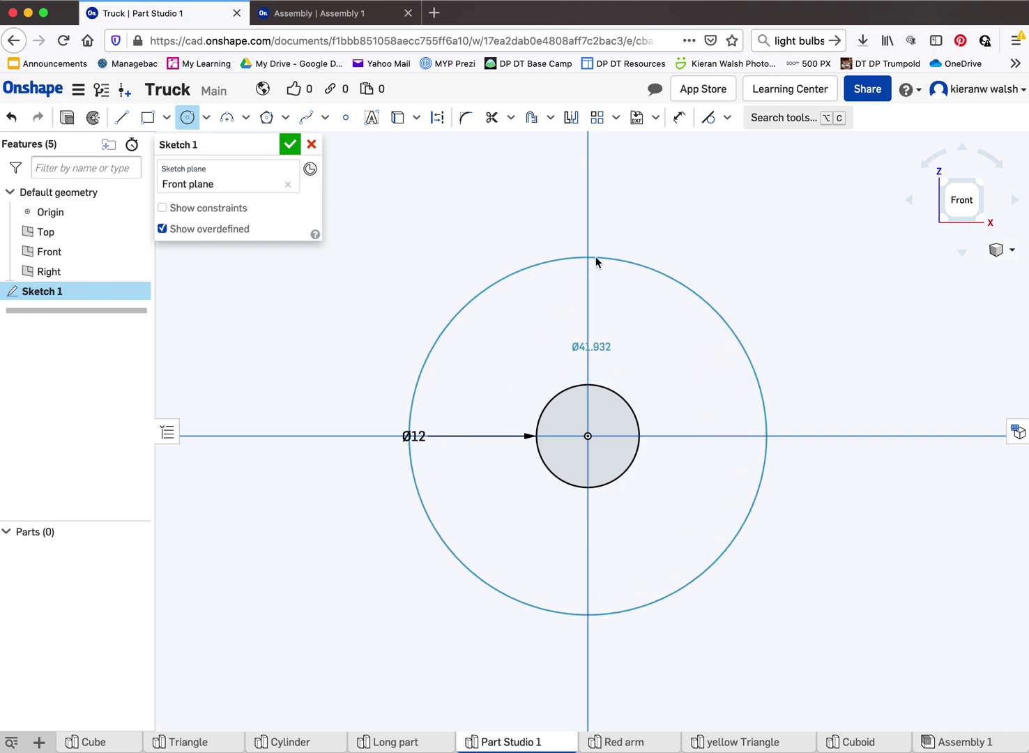
pyautogui.click(587, 260)
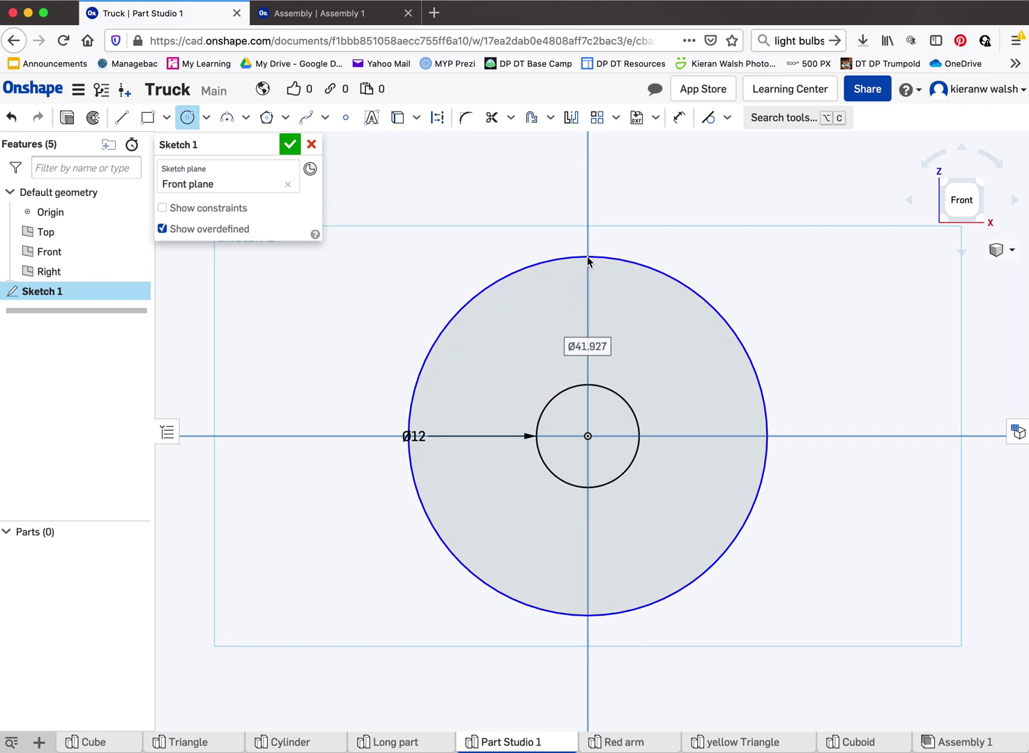
pyautogui.write('50')
pyautogui.press('Return')
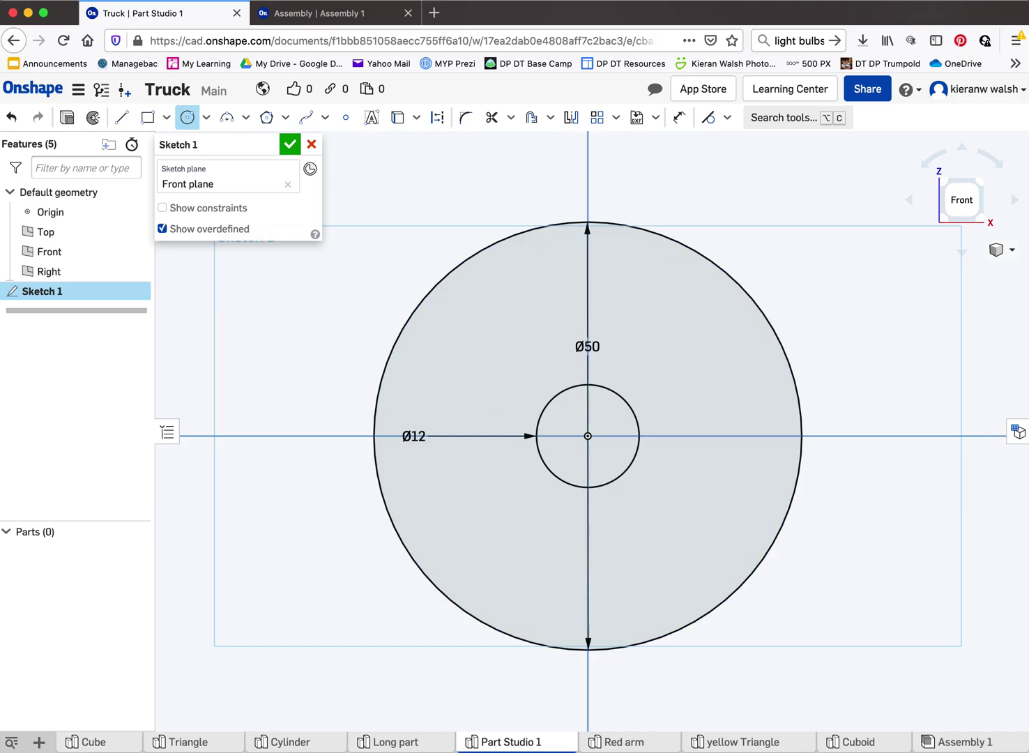
pyautogui.scroll(1, 569, 404)
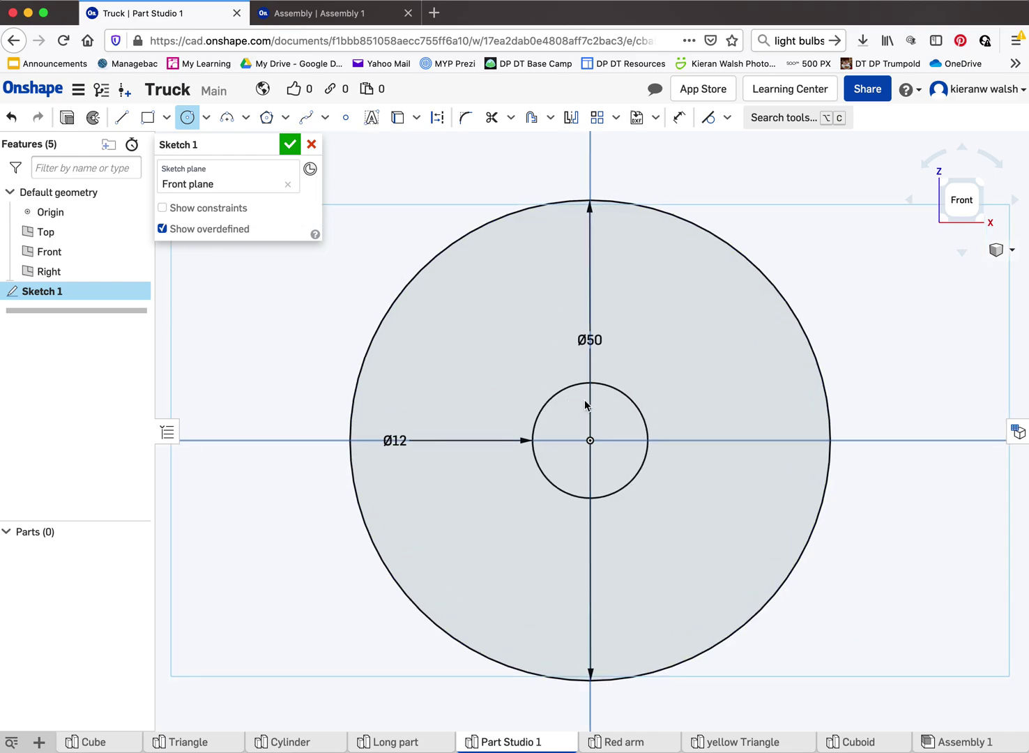
# - Check the rim of the finished wheel in the Assembly document, and offset the truck sketch's 50 mm circle inward by 2 mm
pyautogui.click(338, 18)
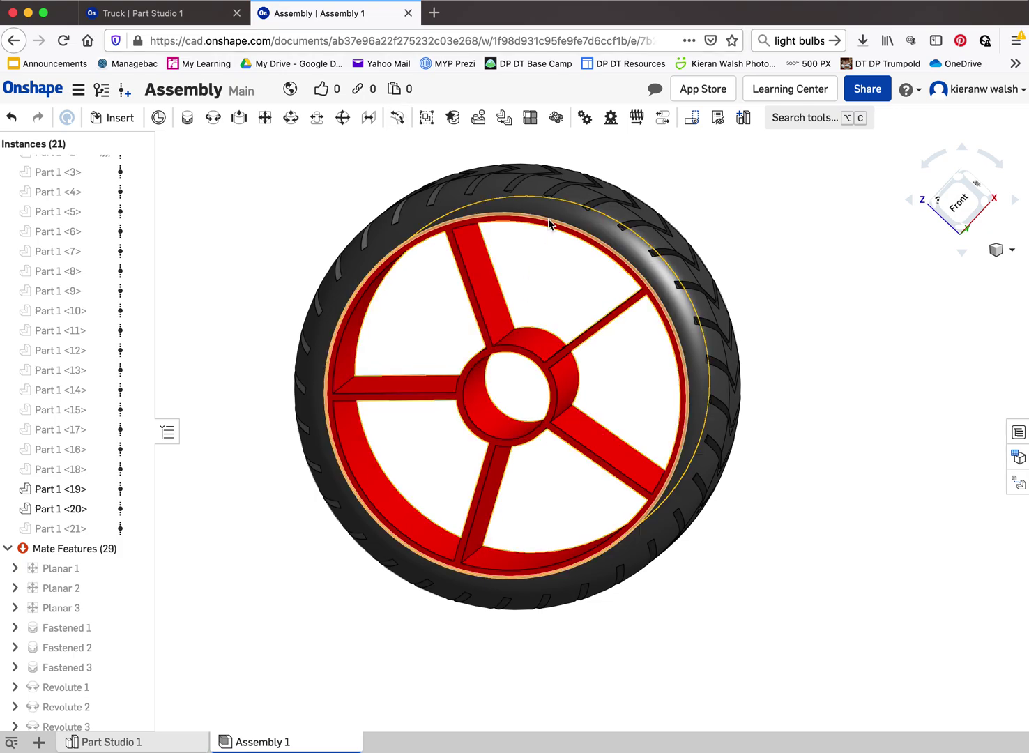
pyautogui.click(209, 14)
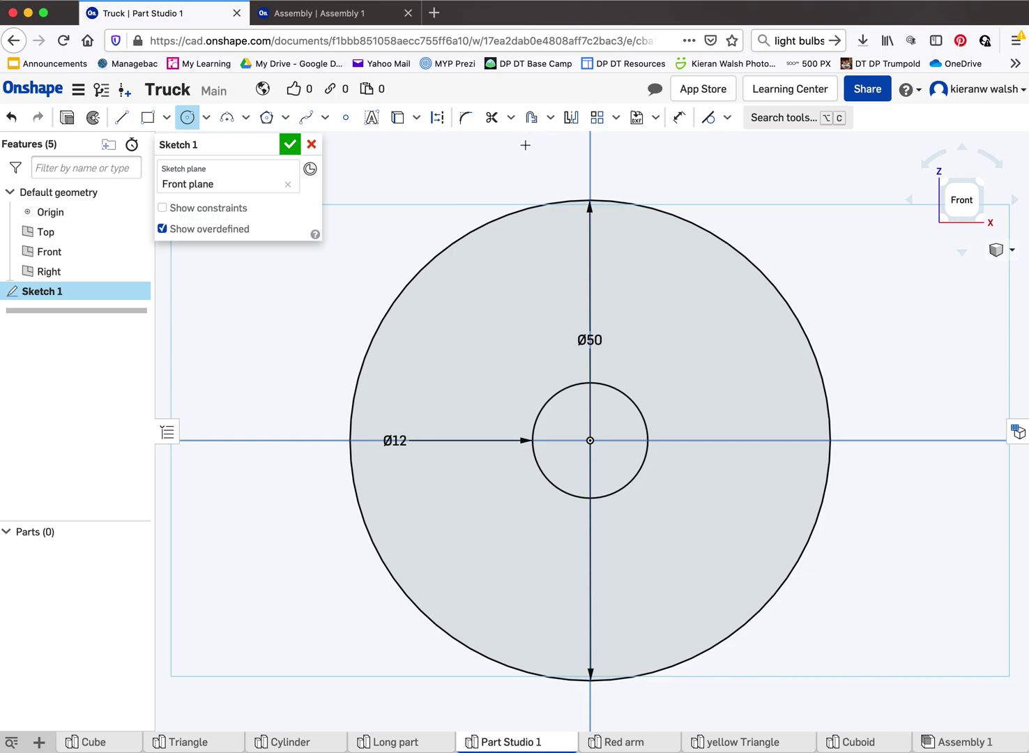
pyautogui.click(532, 120)
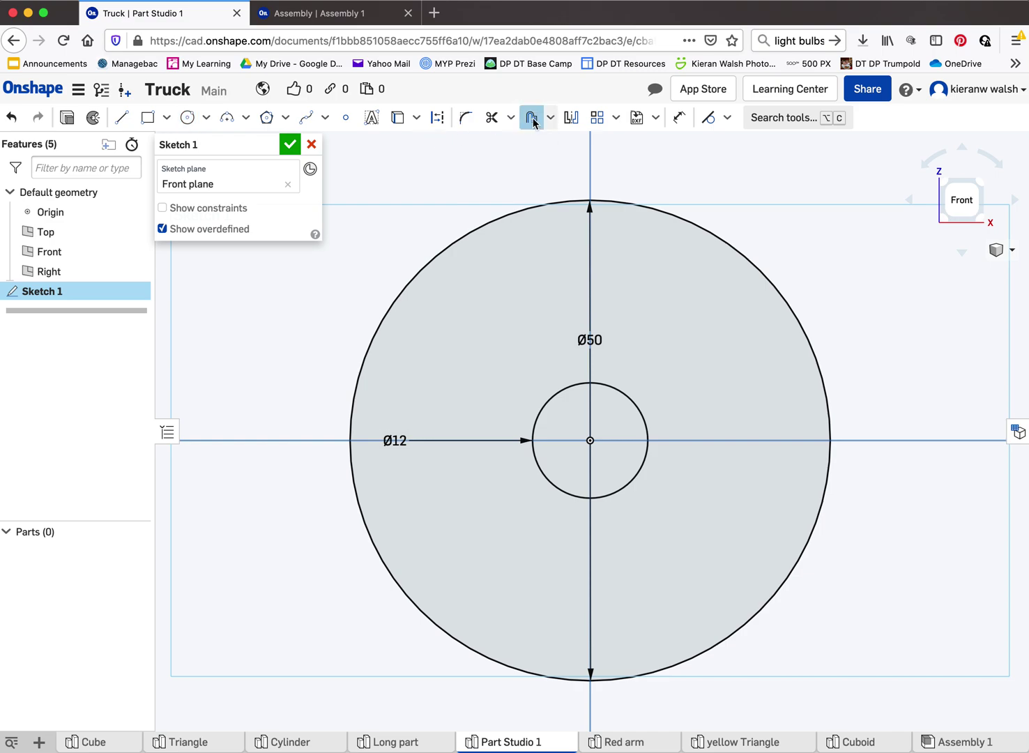
pyautogui.click(544, 205)
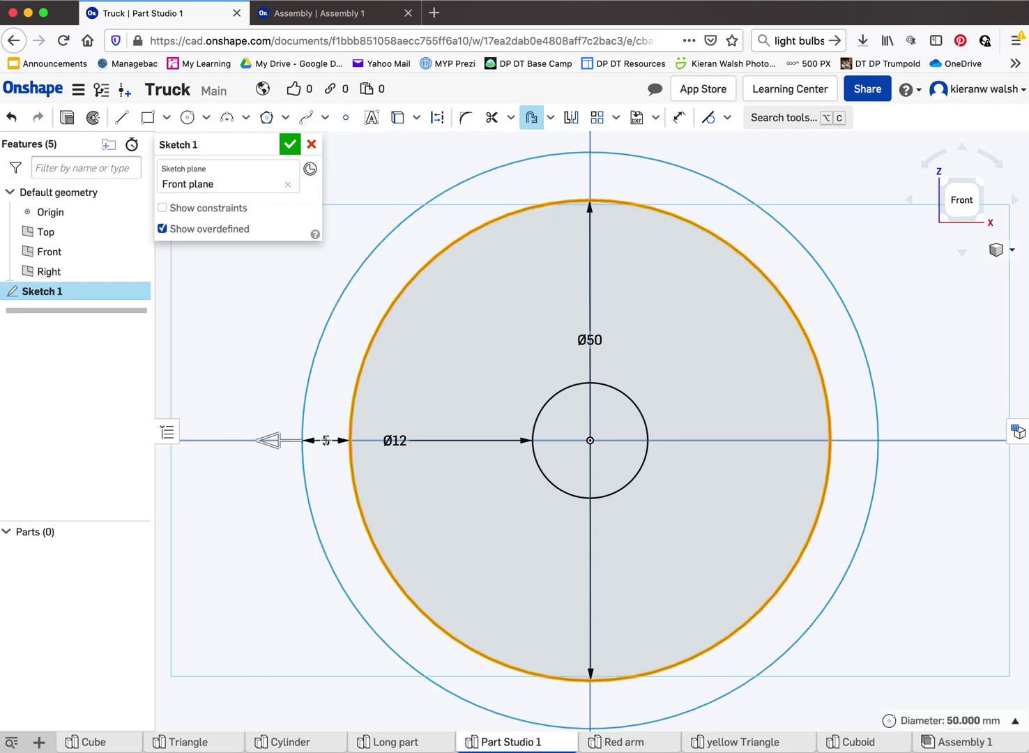
pyautogui.click(326, 440)
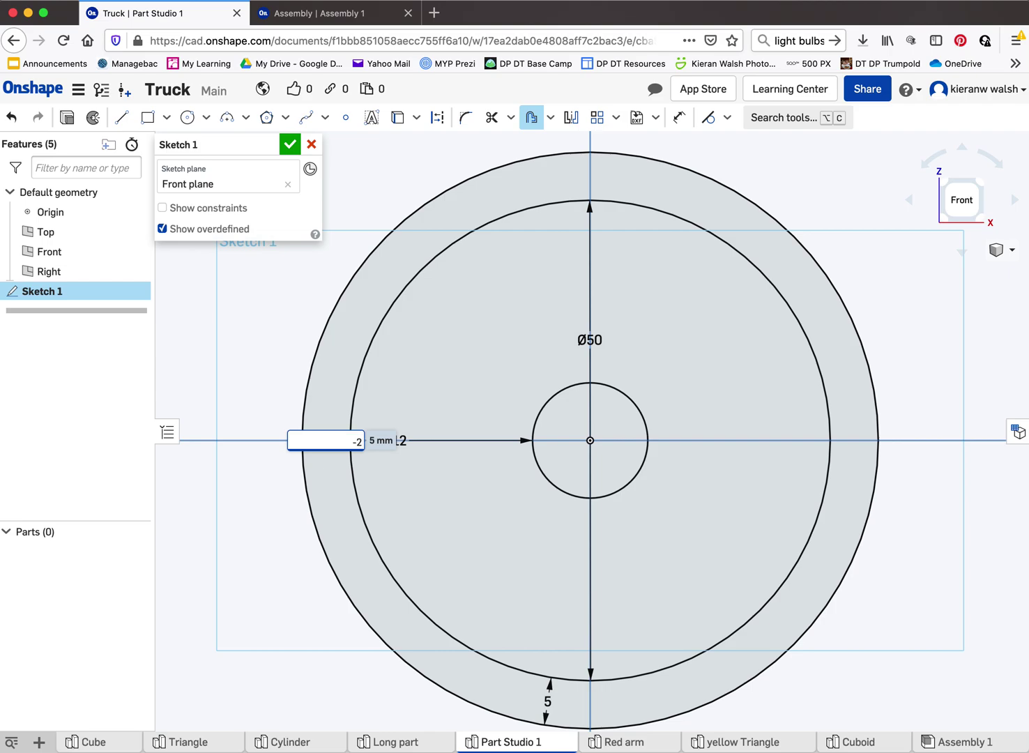
pyautogui.write('-2')
pyautogui.press('Return')
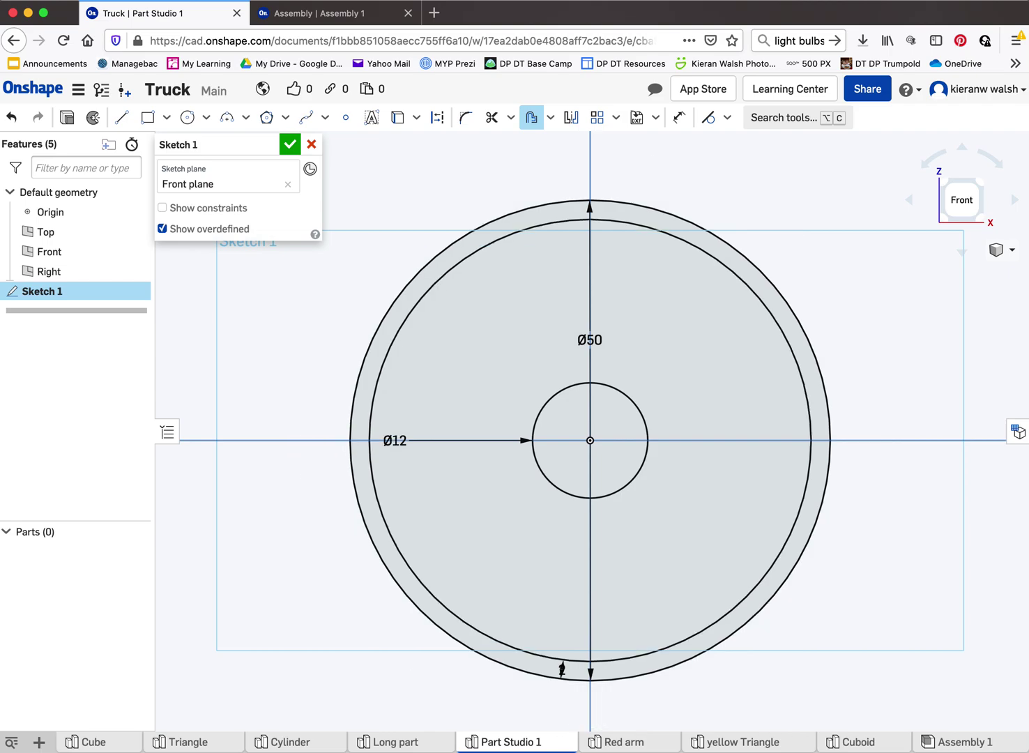
# - Set the inward offset between the two rim circles to 1 mm
pyautogui.scroll(3, 591, 216)
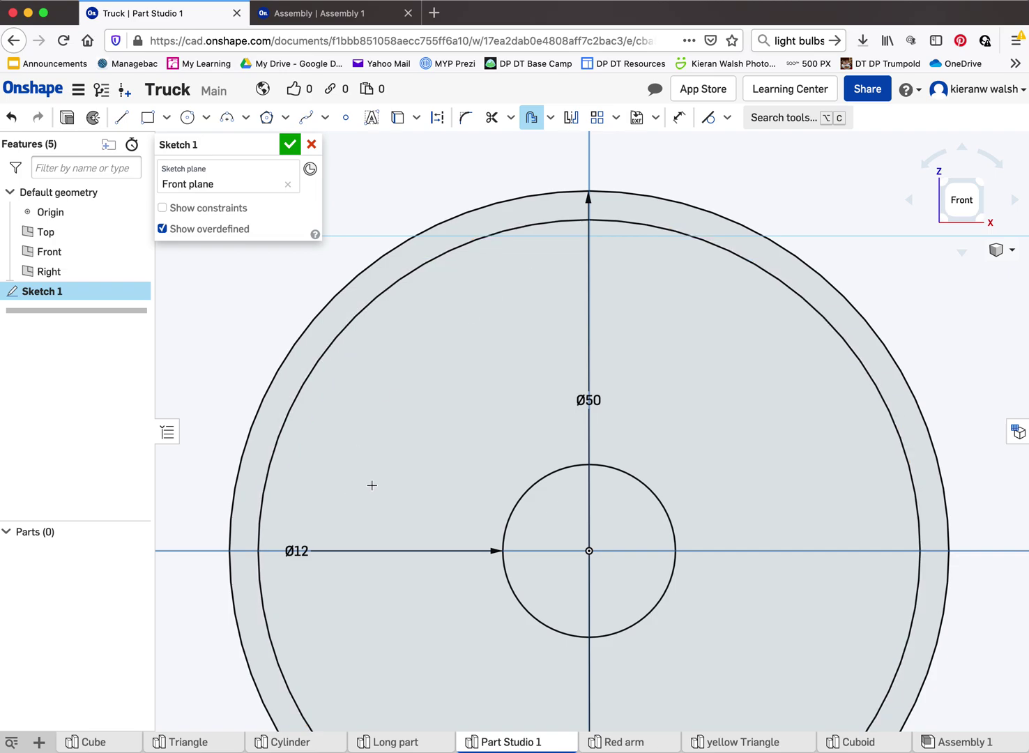
pyautogui.scroll(-2, 564, 338)
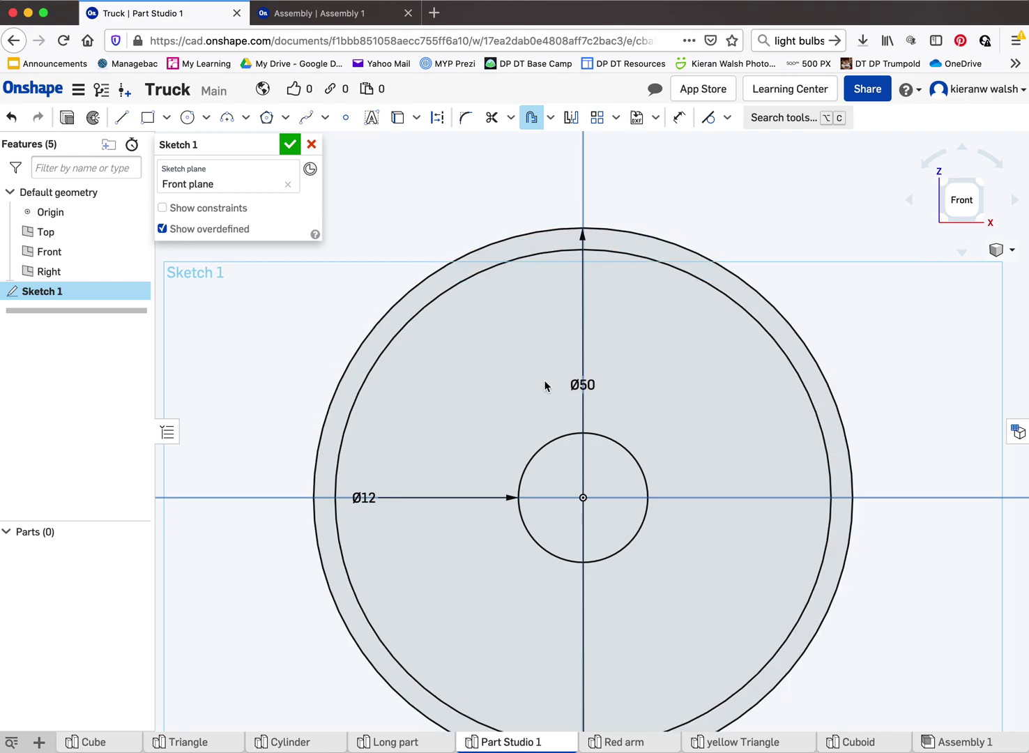
pyautogui.scroll(-3, 545, 386)
pyautogui.scroll(6, 534, 558)
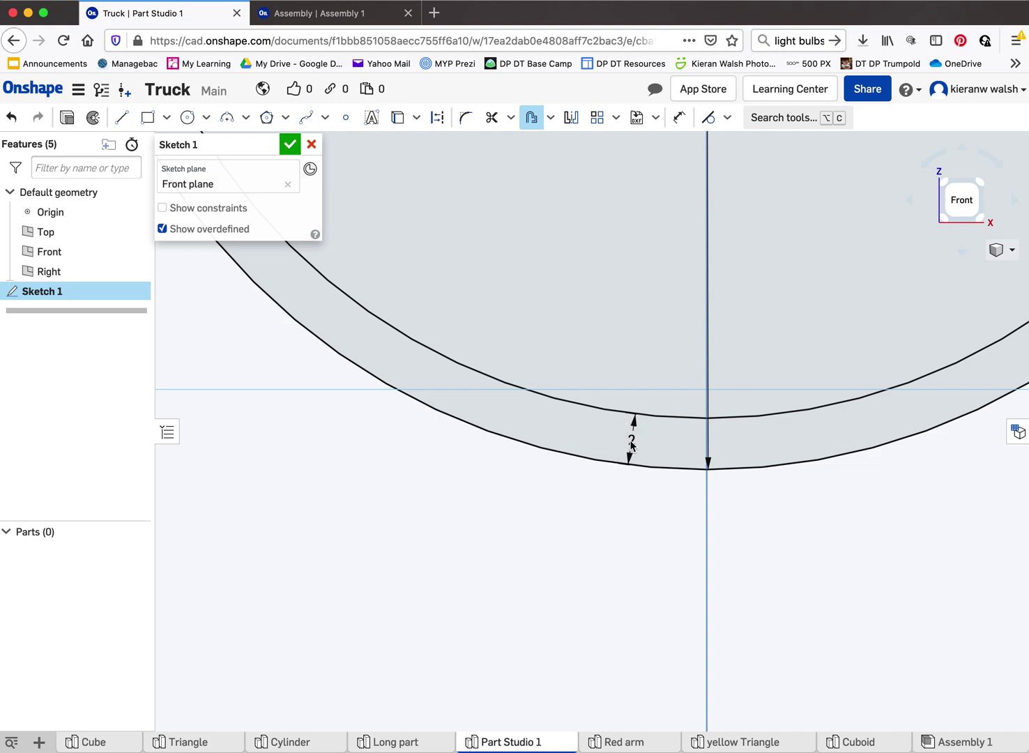
pyautogui.write('2')
pyautogui.press('Return')
pyautogui.doubleClick(633, 441)
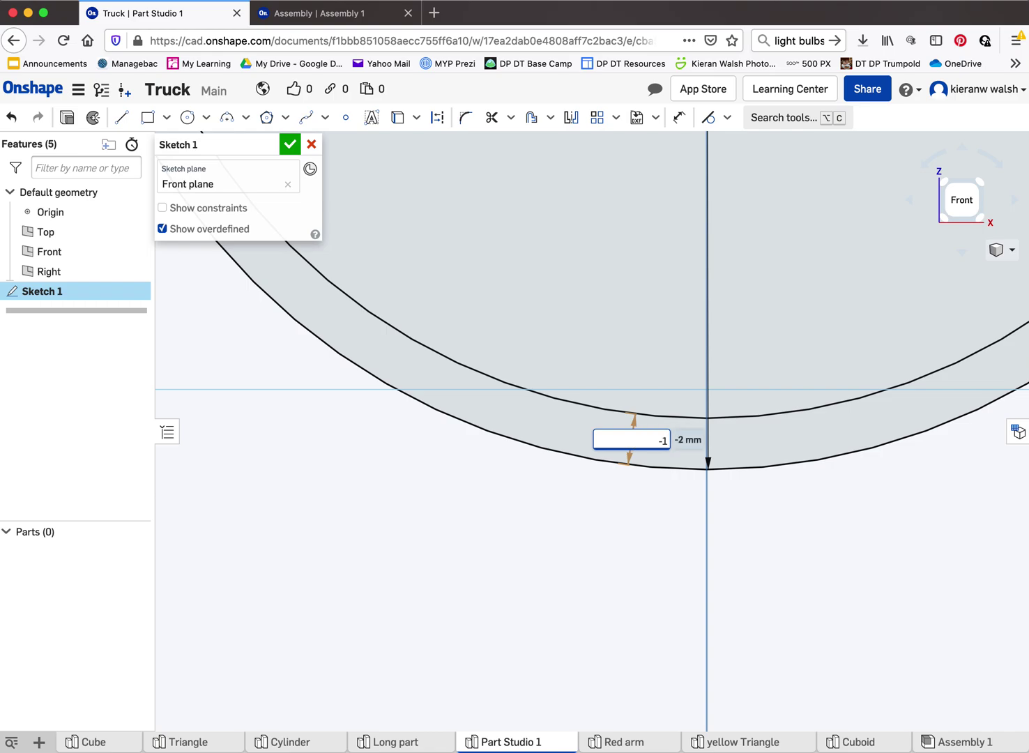
pyautogui.press('Return')
pyautogui.scroll(-6, 619, 430)
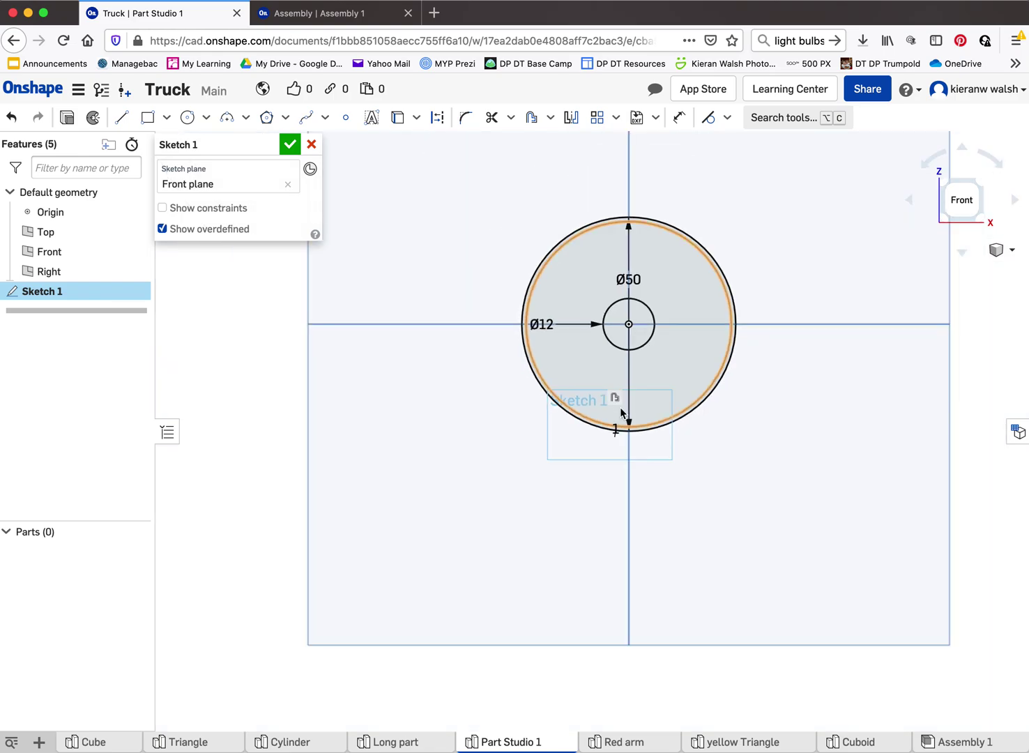
pyautogui.scroll(3, 619, 407)
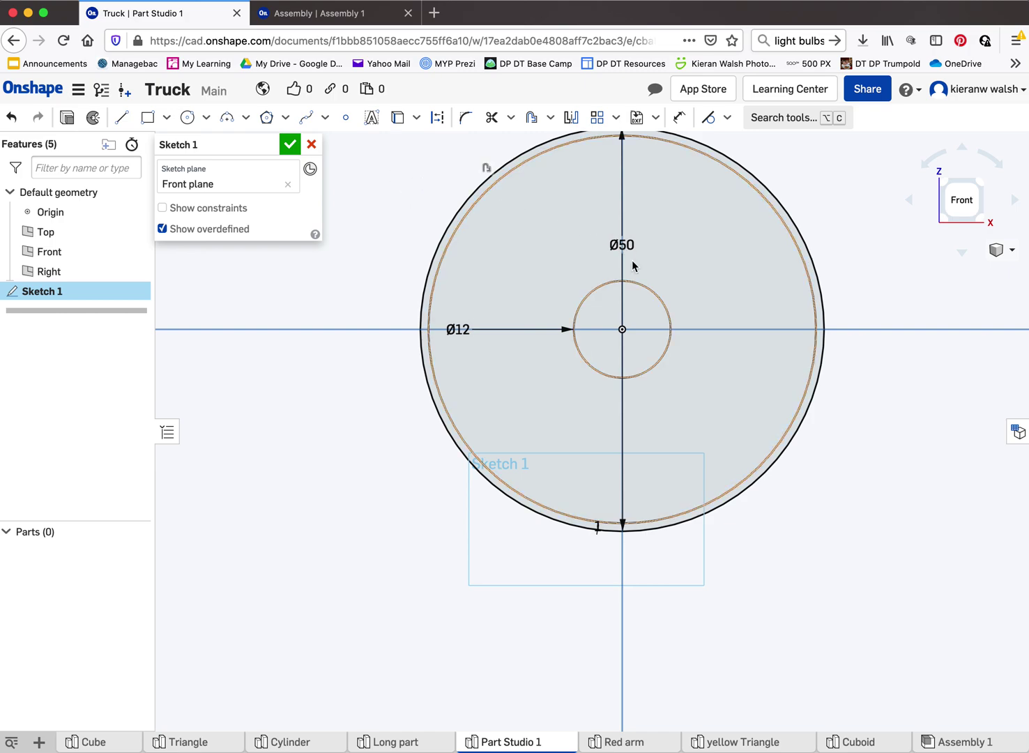
pyautogui.click(640, 285)
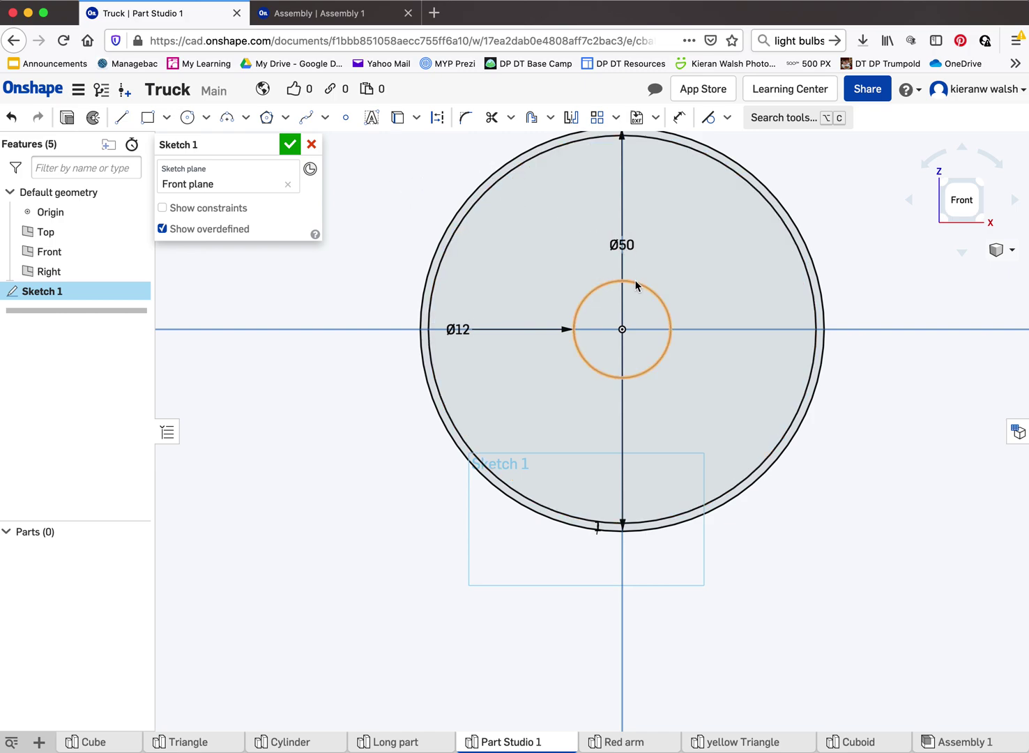
pyautogui.click(529, 118)
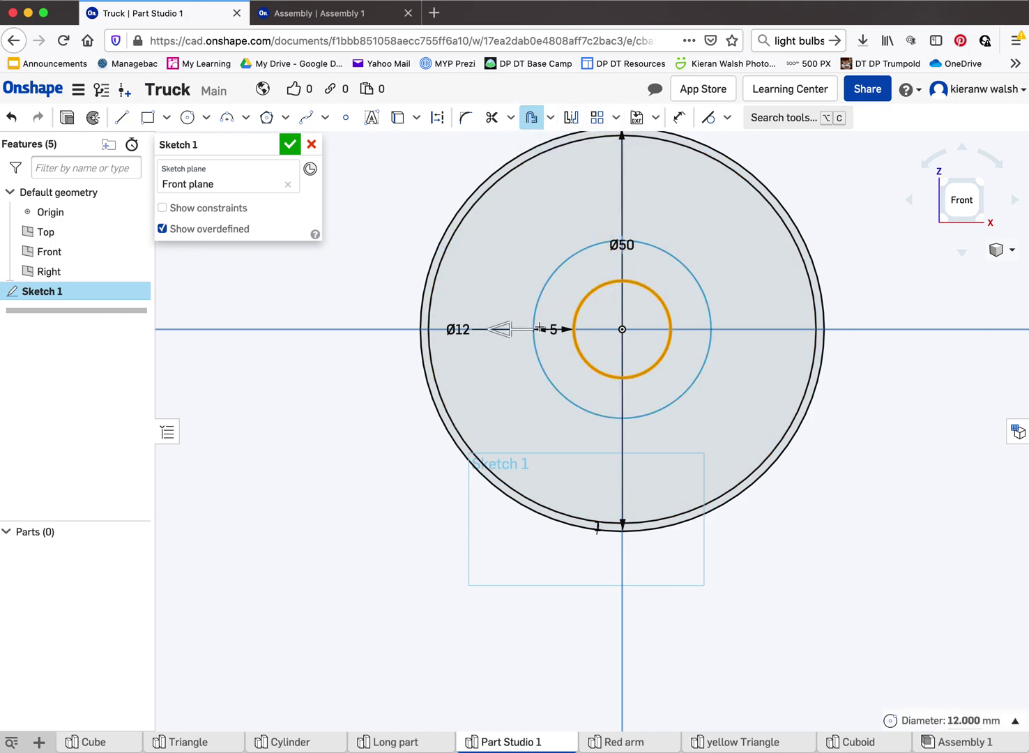
pyautogui.press('Escape')
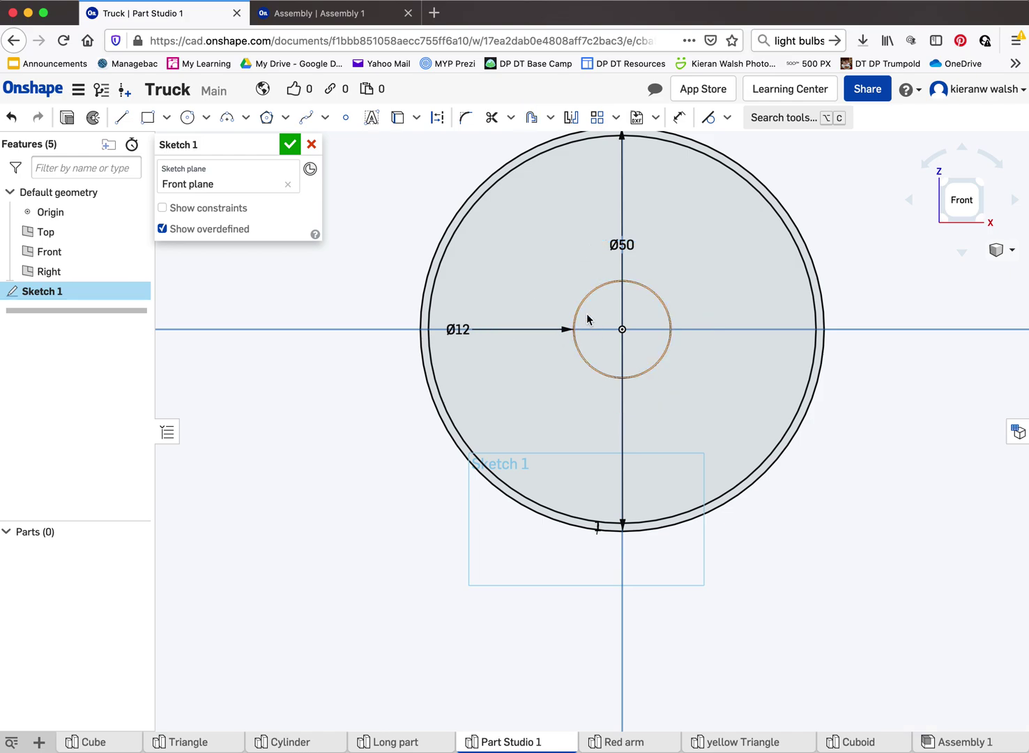
# - Offset the 12 mm hub circle outward by 1 mm and leave the Offset tool
pyautogui.click(531, 118)
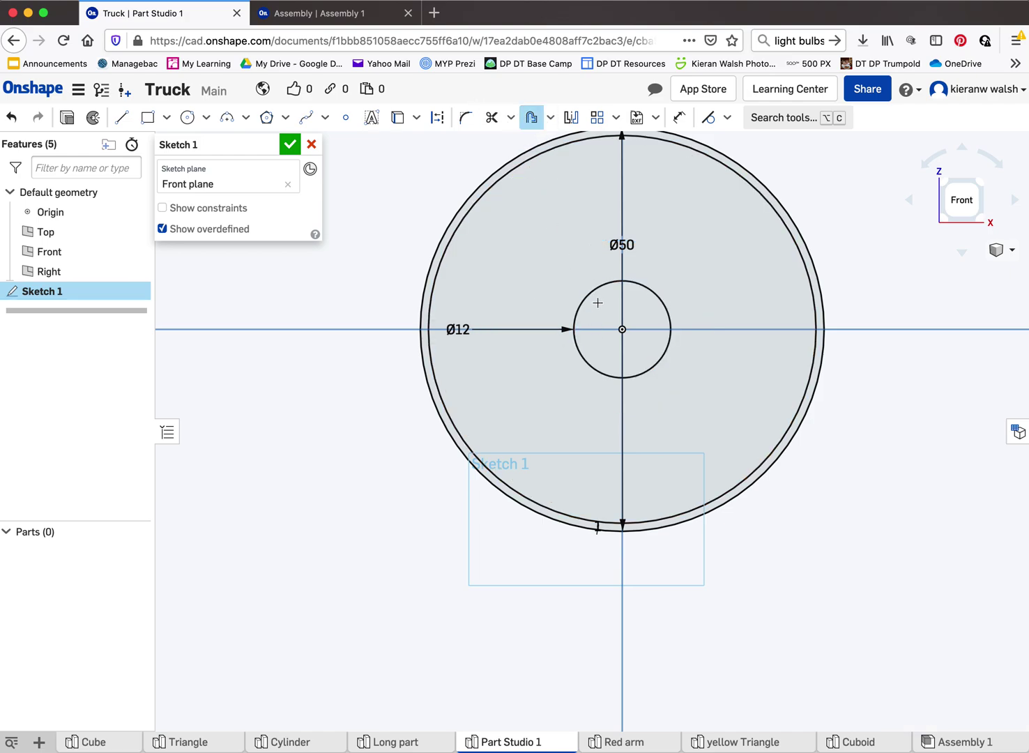
pyautogui.click(596, 287)
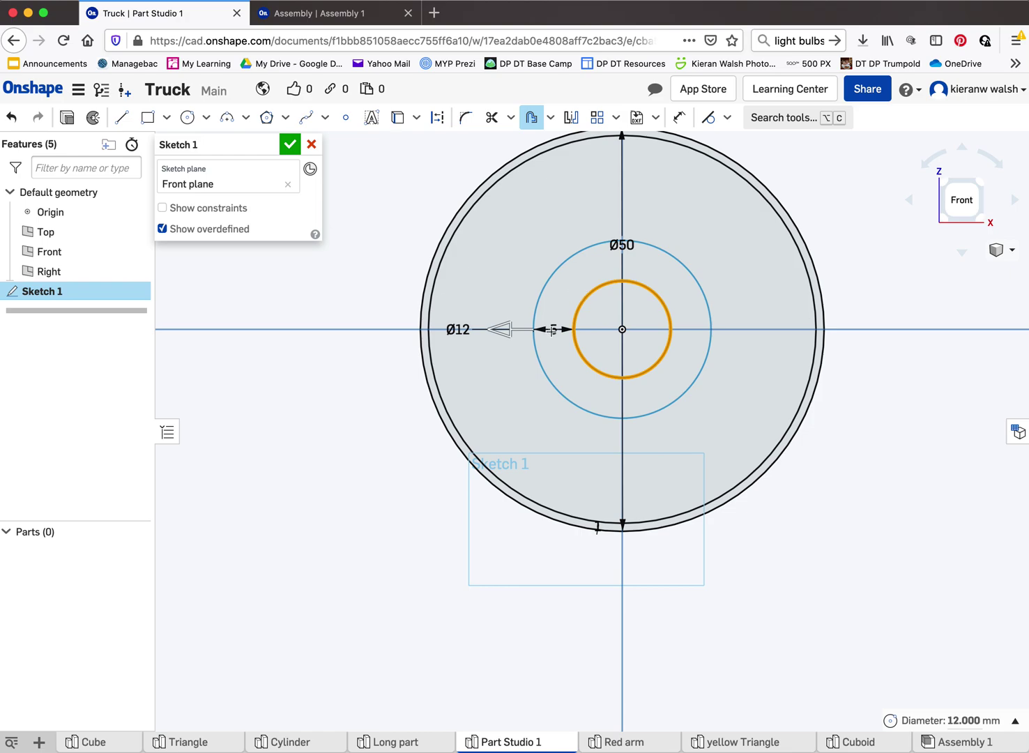
pyautogui.click(552, 329)
pyautogui.doubleClick(553, 330)
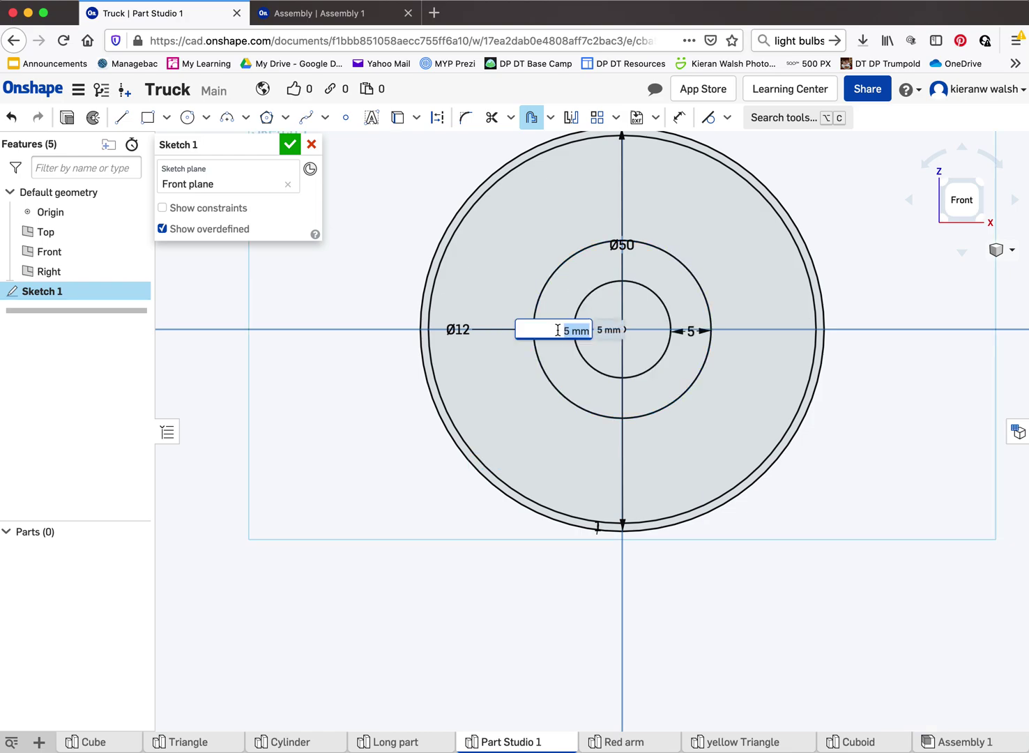
pyautogui.write('1')
pyautogui.press('Return')
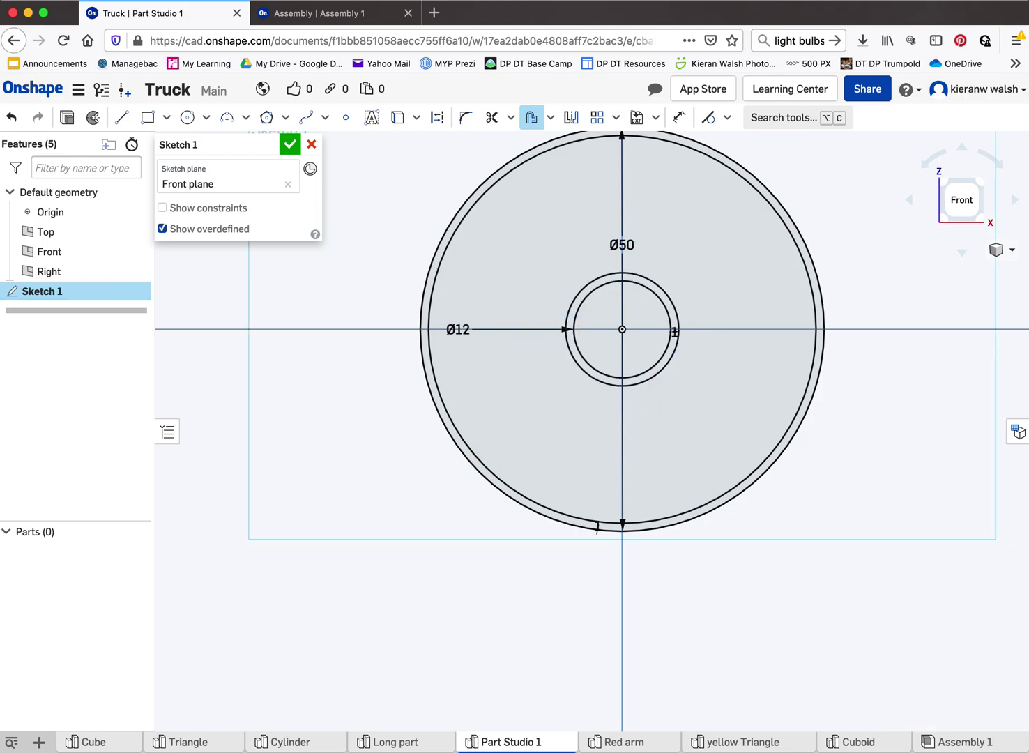
pyautogui.scroll(5, 597, 279)
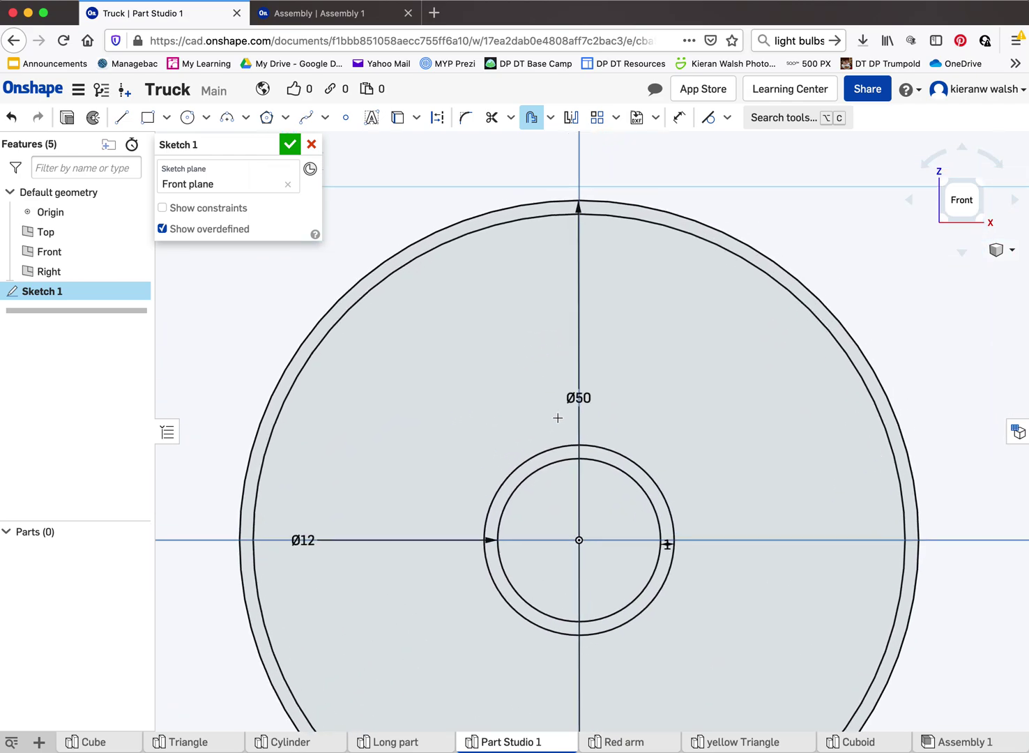
pyautogui.scroll(3, 558, 418)
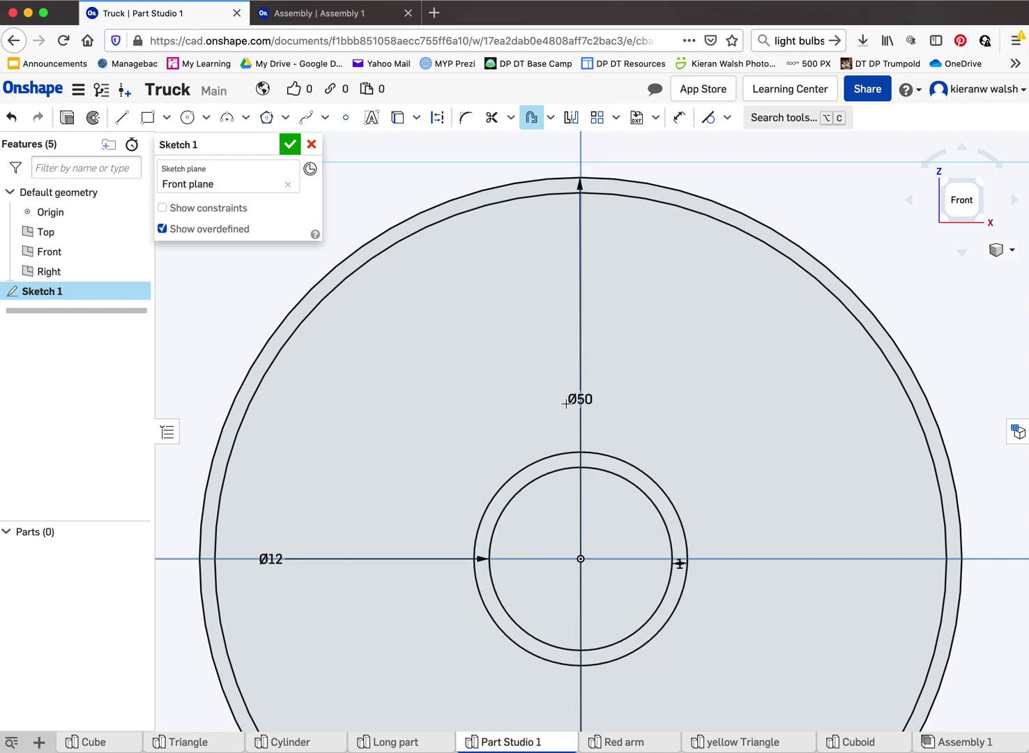
pyautogui.press('Escape')
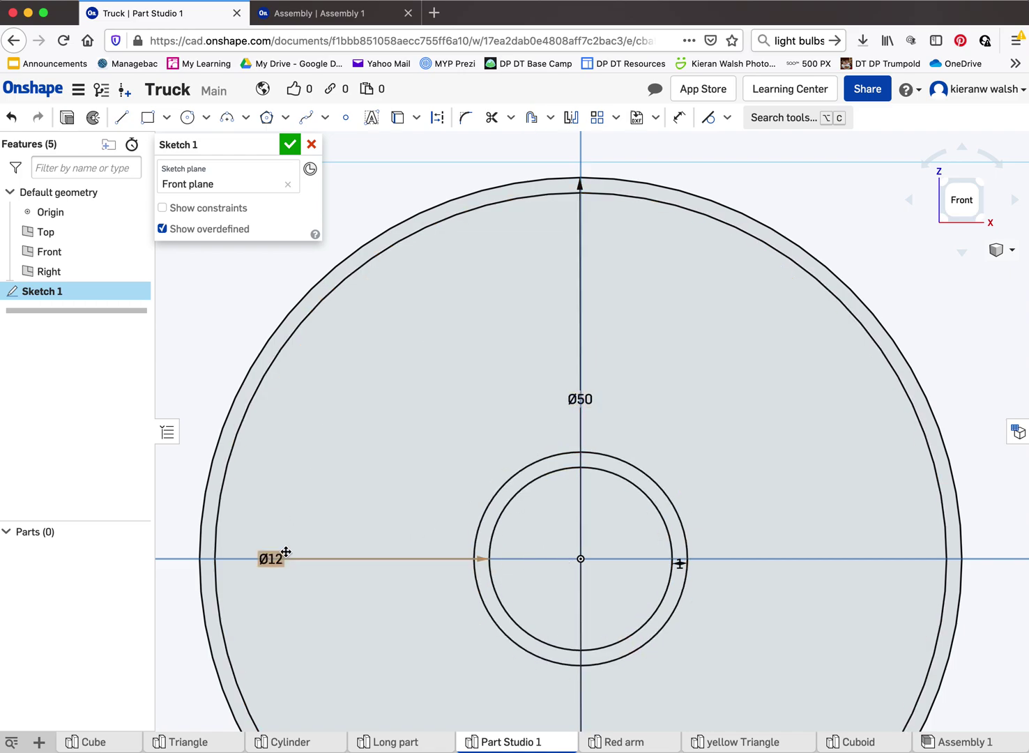
# - Delete the 50 mm and 12 mm diameter dimensions from the sketch
pyautogui.click(573, 398)
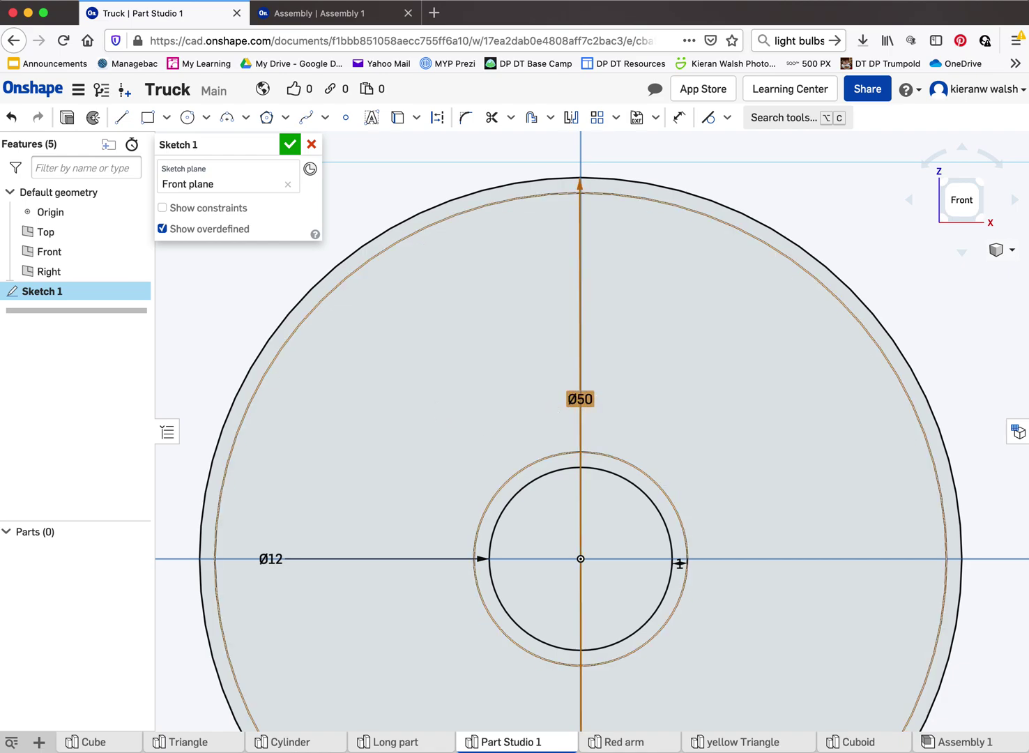
pyautogui.press('Delete')
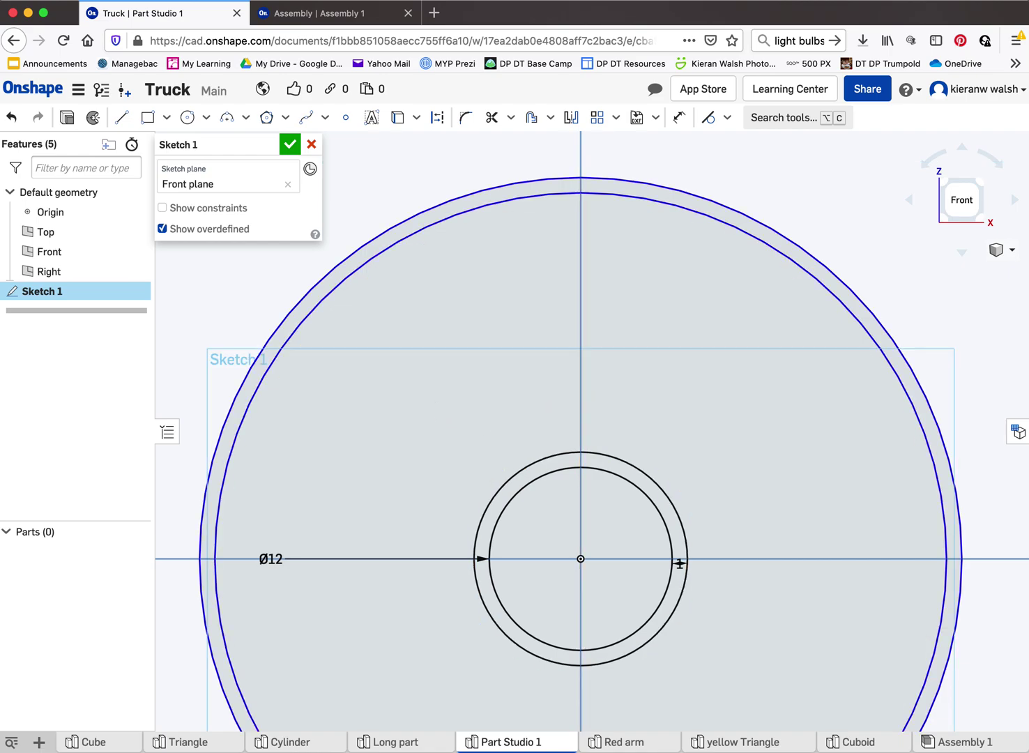
pyautogui.click(276, 559)
pyautogui.press('Delete')
pyautogui.scroll(-4, 382, 534)
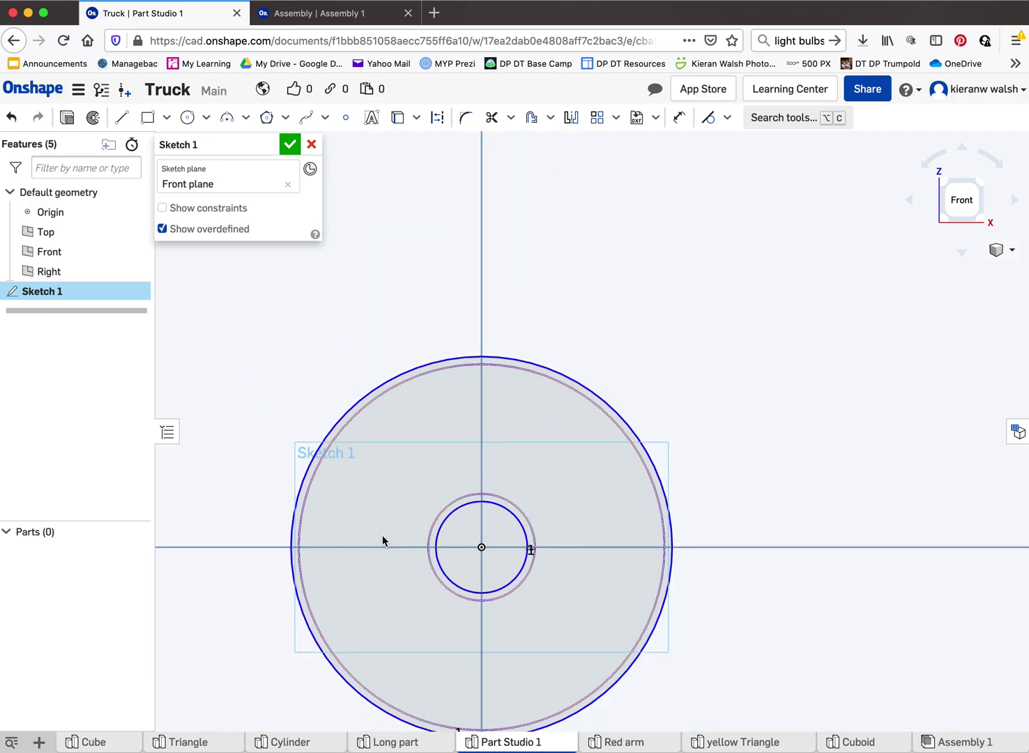
# - Draw a vertical line 25 mm long from the origin up to the outermost circle
pyautogui.scroll(4, 382, 533)
pyautogui.click(123, 119)
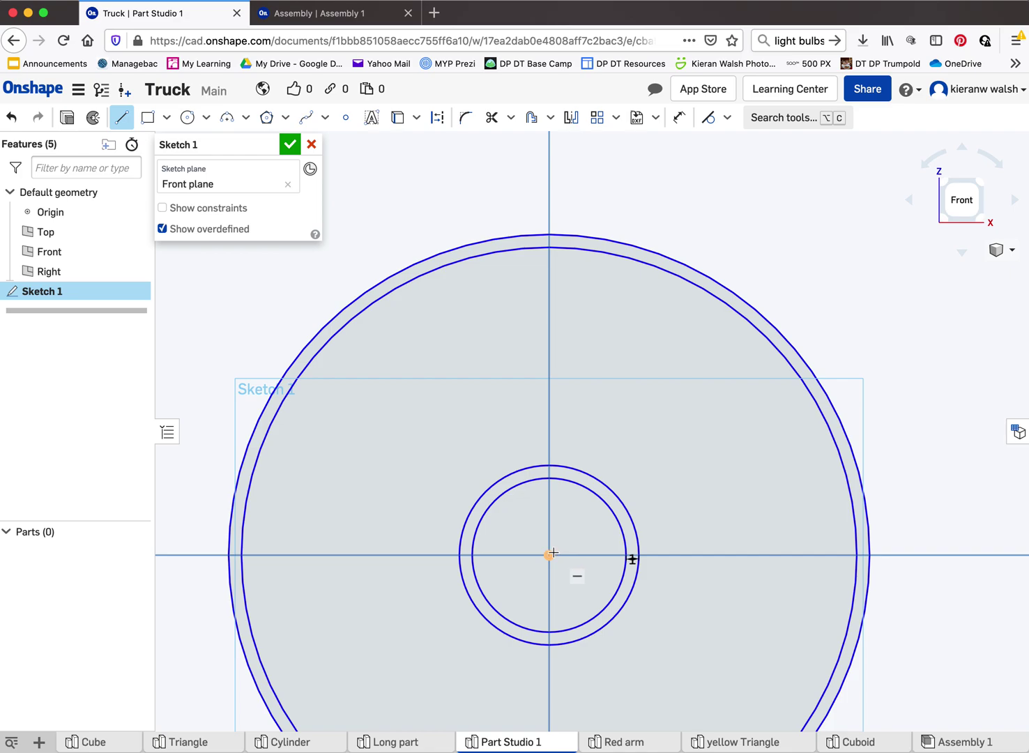
pyautogui.scroll(5, 550, 554)
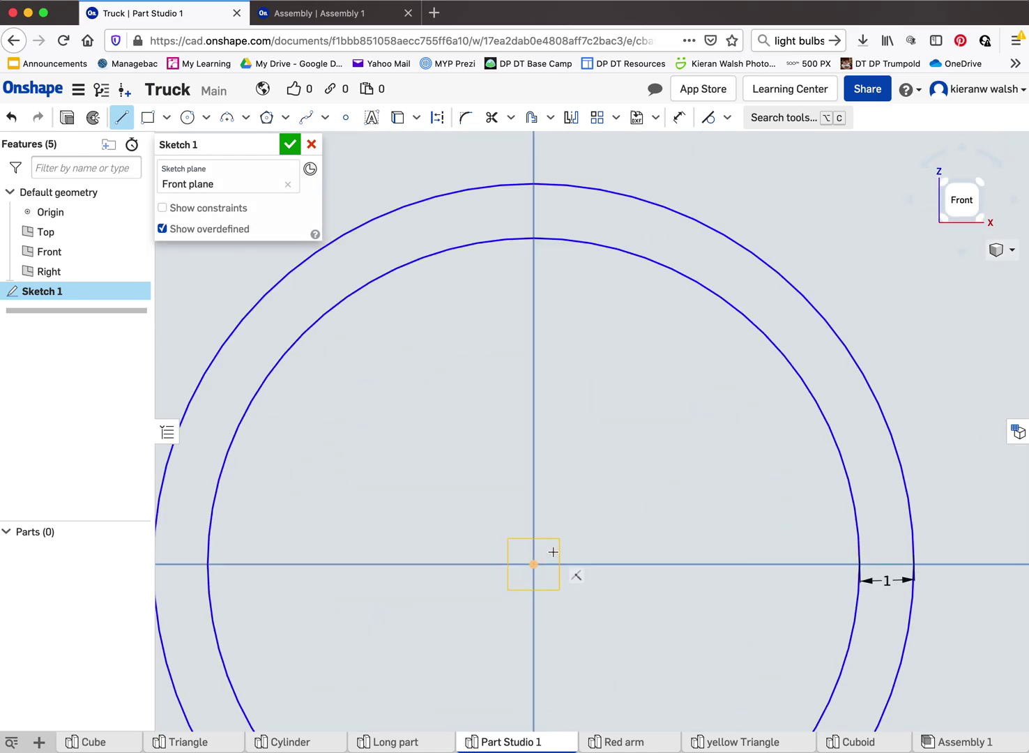
pyautogui.click(547, 559)
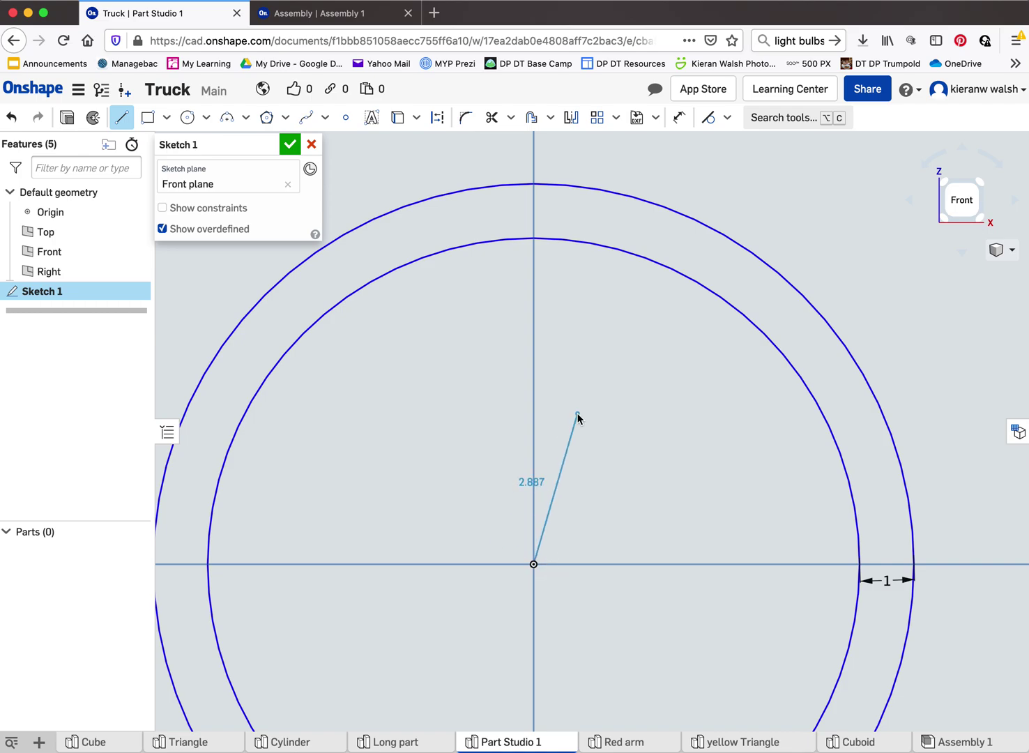
pyautogui.scroll(-2, 577, 416)
pyautogui.scroll(-4, 577, 417)
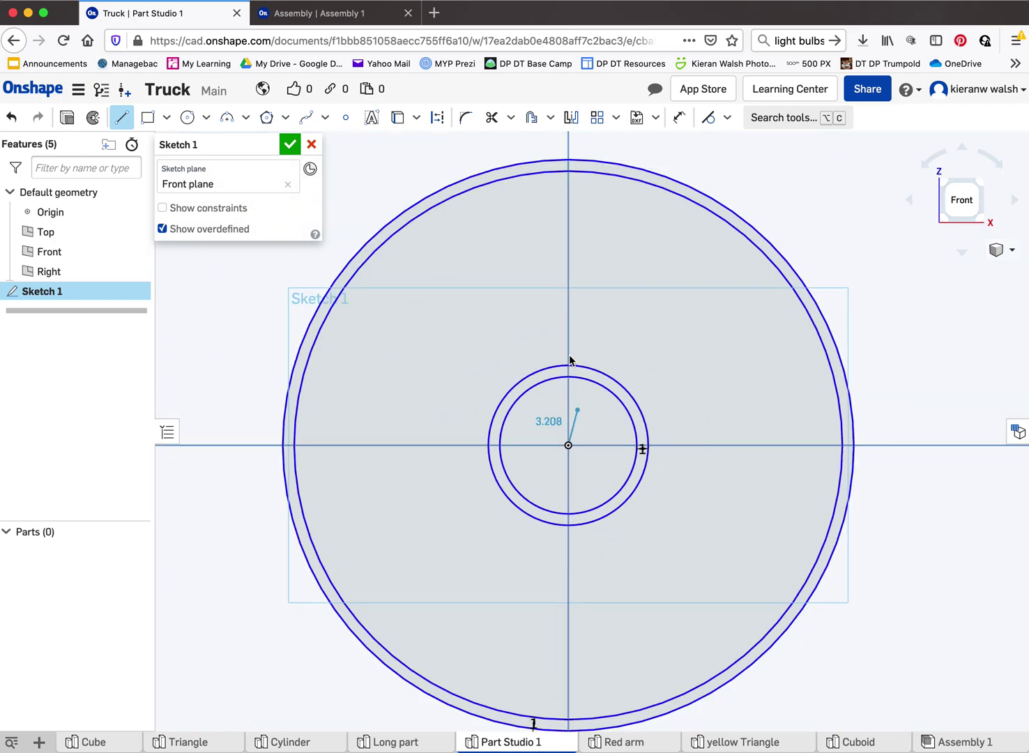
pyautogui.click(568, 162)
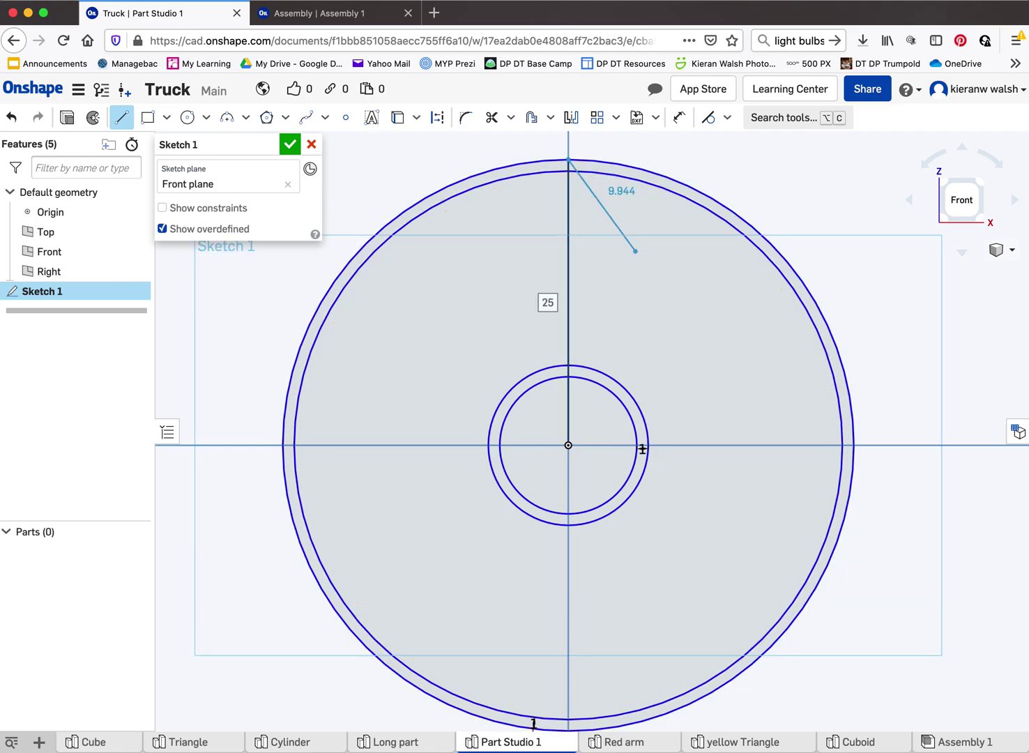
pyautogui.press('Escape')
pyautogui.scroll(3, 512, 159)
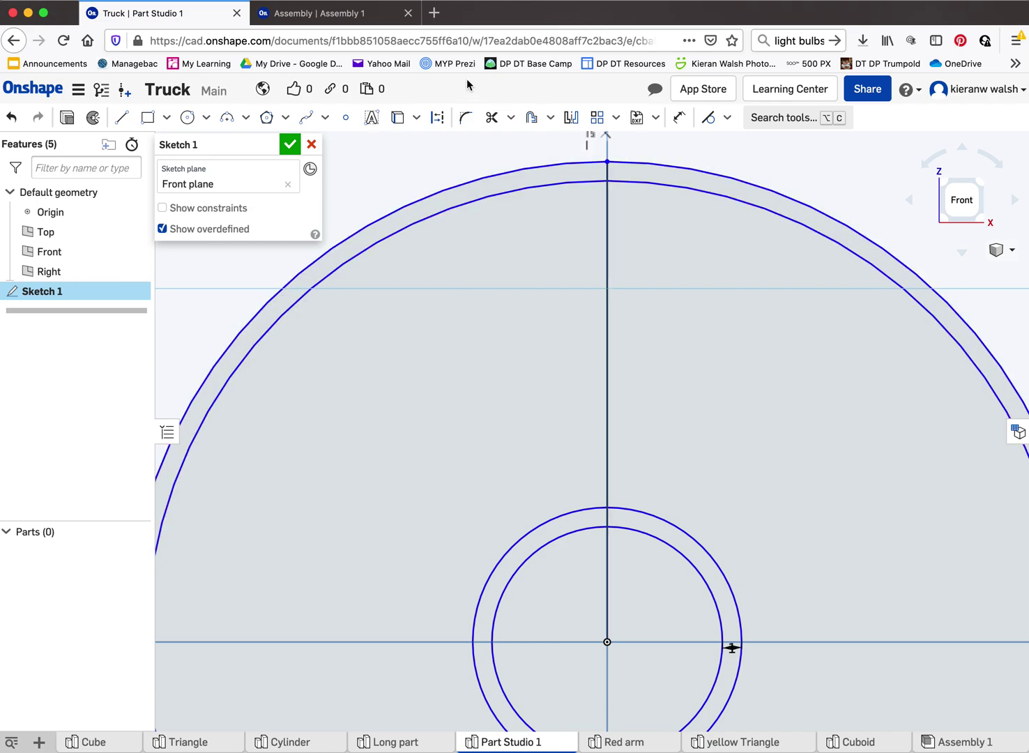
# - Switch to the finished Assembly document, examine the wheel's spoke thickness in front view, and return to the Truck Part Studio
pyautogui.click(324, 14)
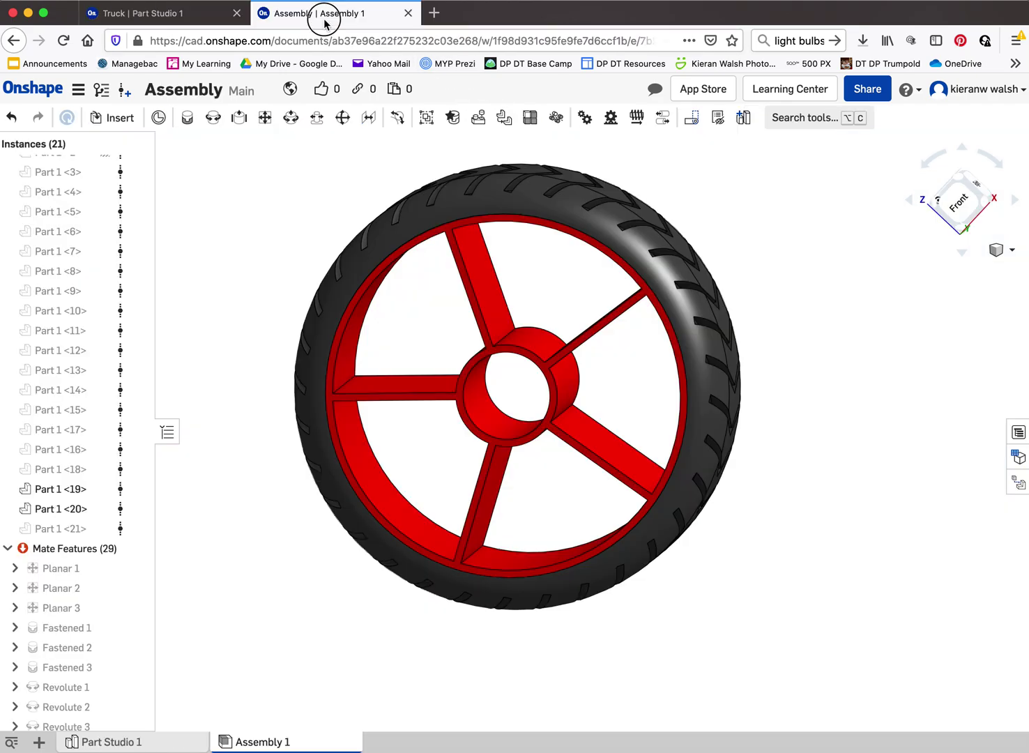
pyautogui.click(947, 199)
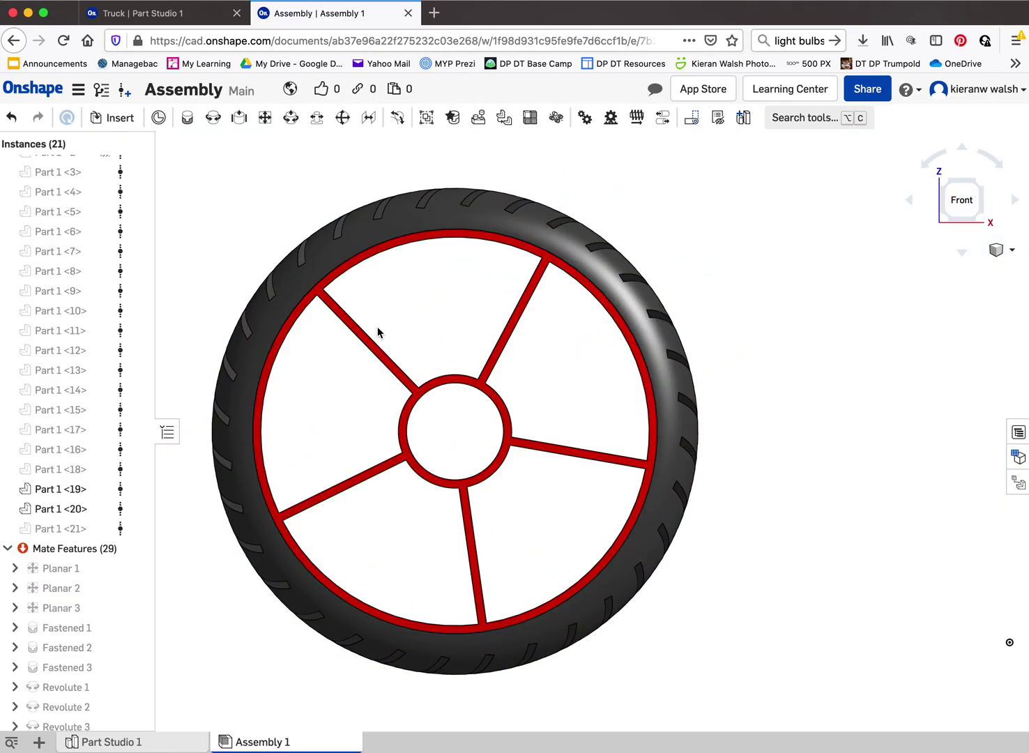
pyautogui.scroll(5, 332, 311)
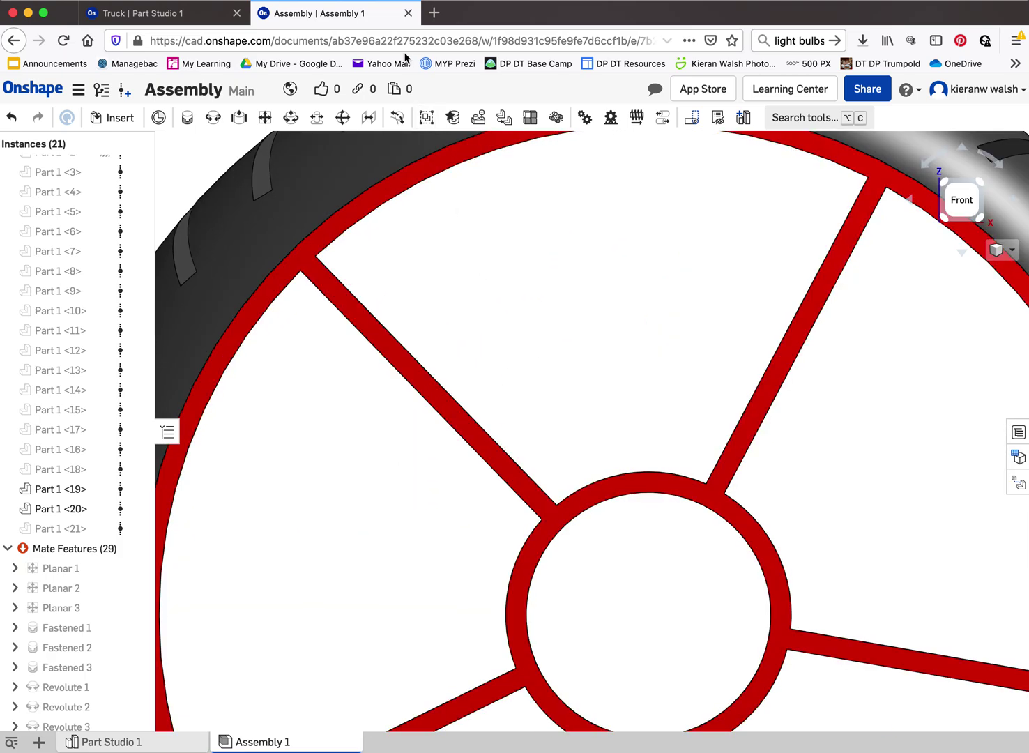
pyautogui.click(182, 19)
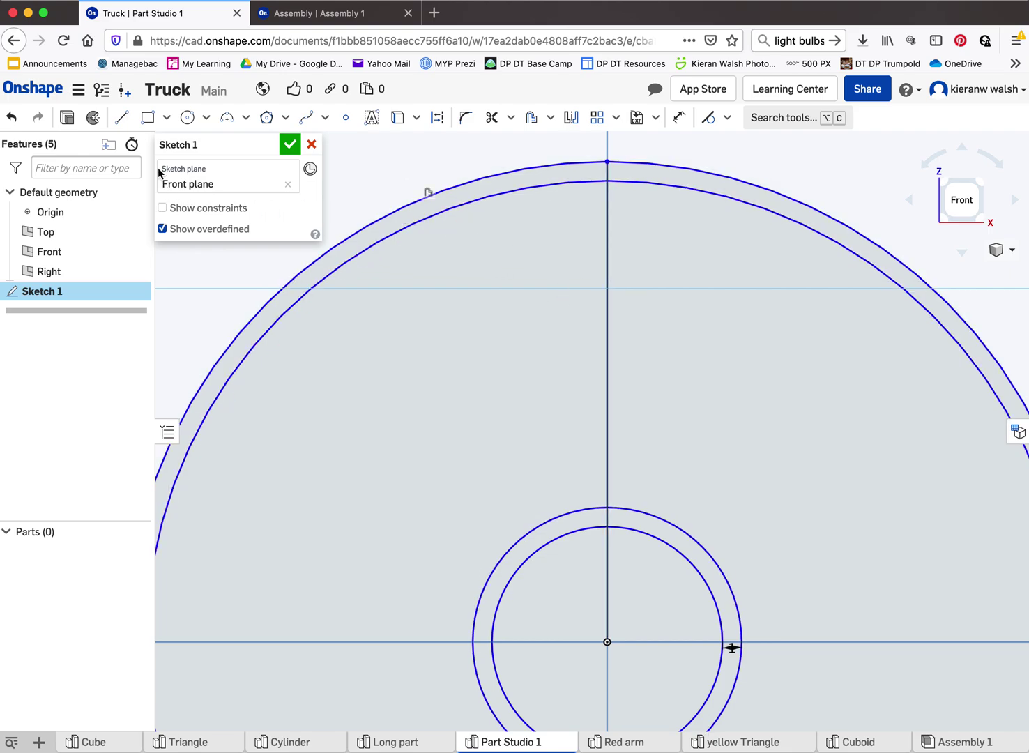
# - Offset the vertical centre line to its right by 0.5 mm for one side of the spoke
pyautogui.click(532, 122)
pyautogui.click(608, 262)
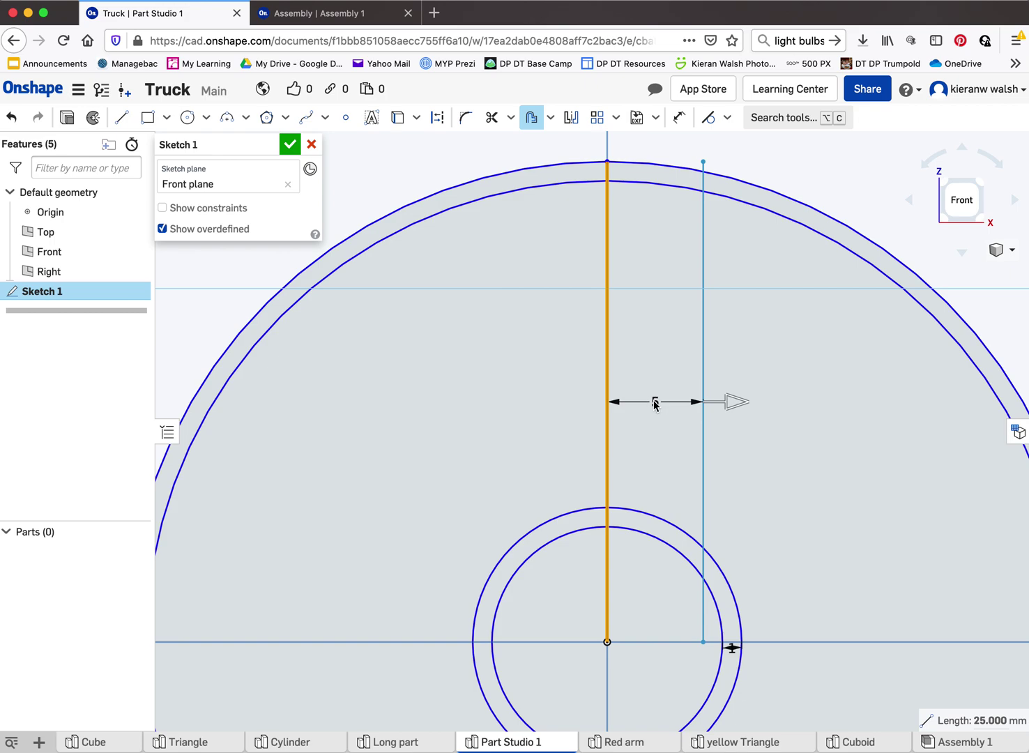
pyautogui.click(654, 403)
pyautogui.doubleClick(654, 401)
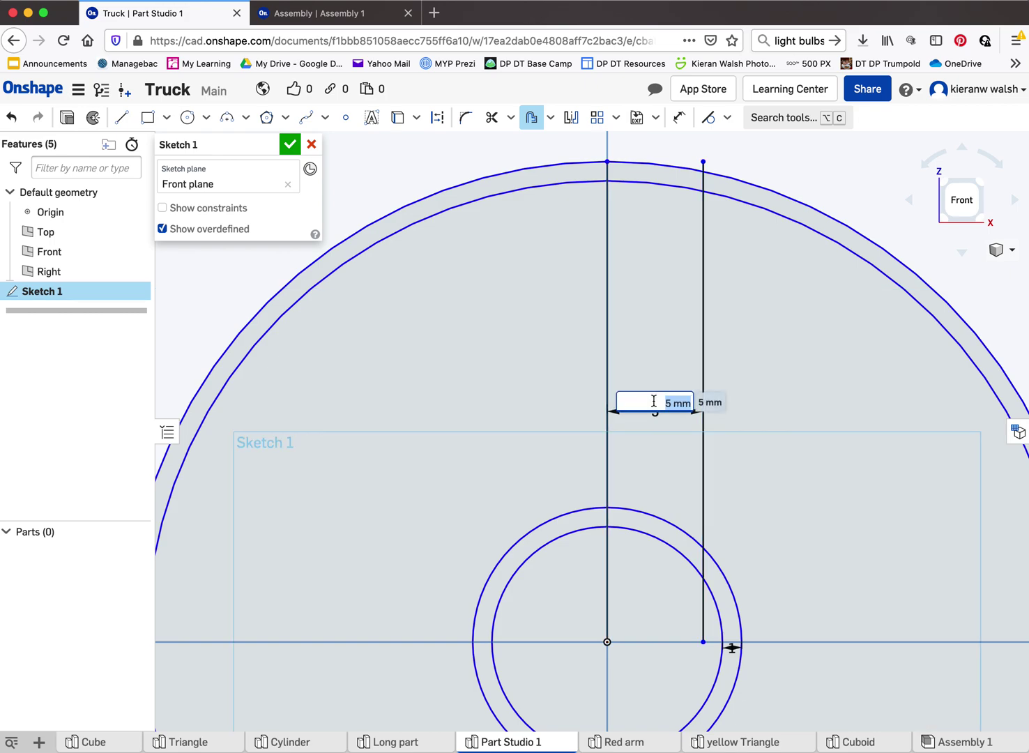
pyautogui.write('.5')
pyautogui.press('Return')
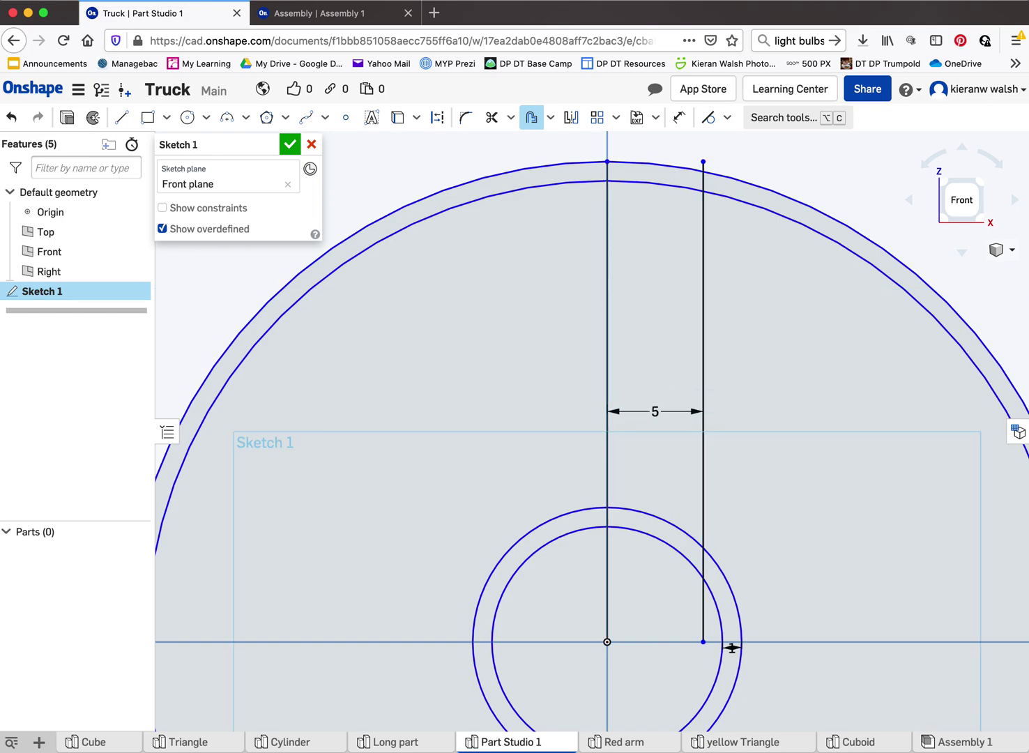
# - Offset the vertical centre line to its left by 0.5 mm for the spoke's other side
pyautogui.scroll(3, 653, 391)
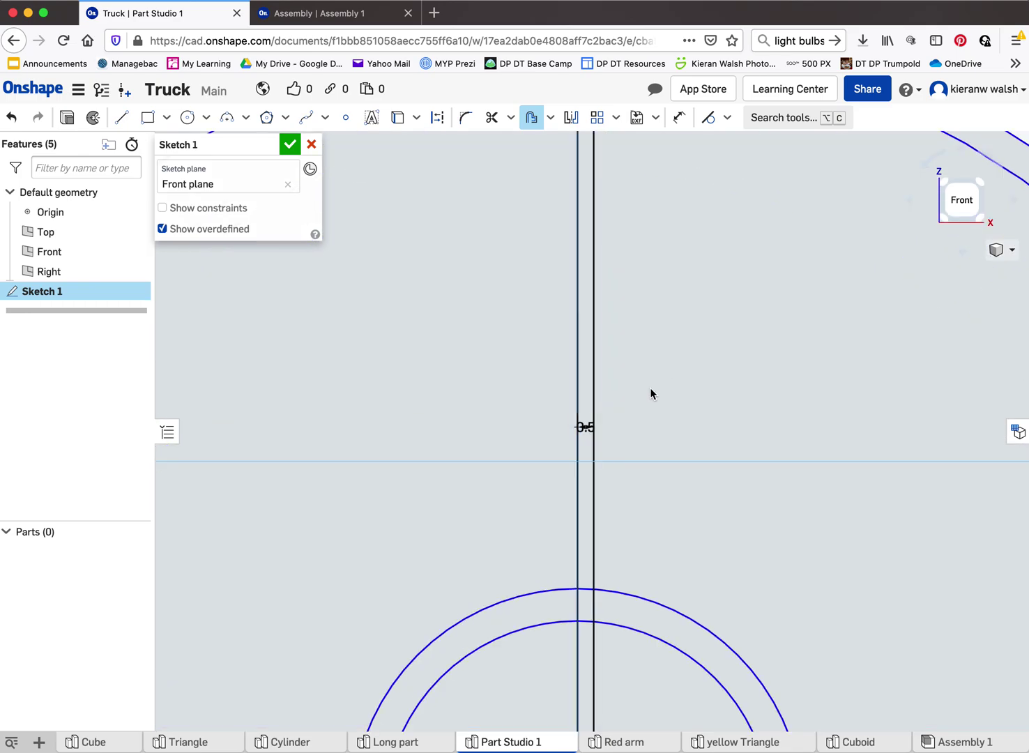
pyautogui.click(577, 301)
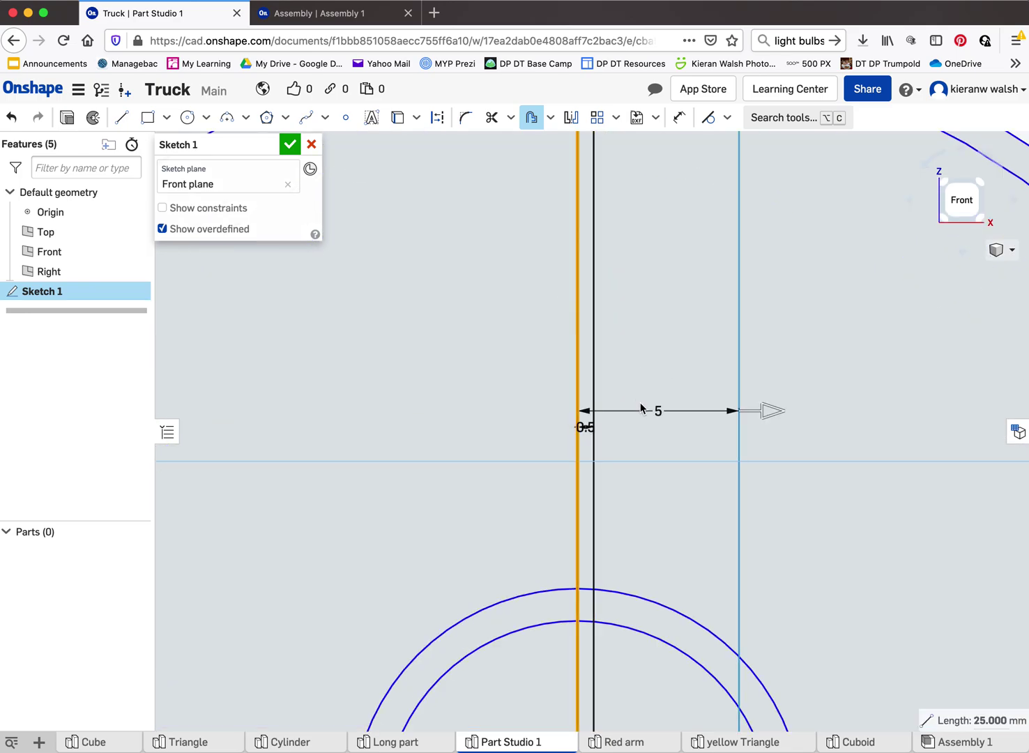
pyautogui.moveTo(767, 415); pyautogui.dragTo(515, 412)
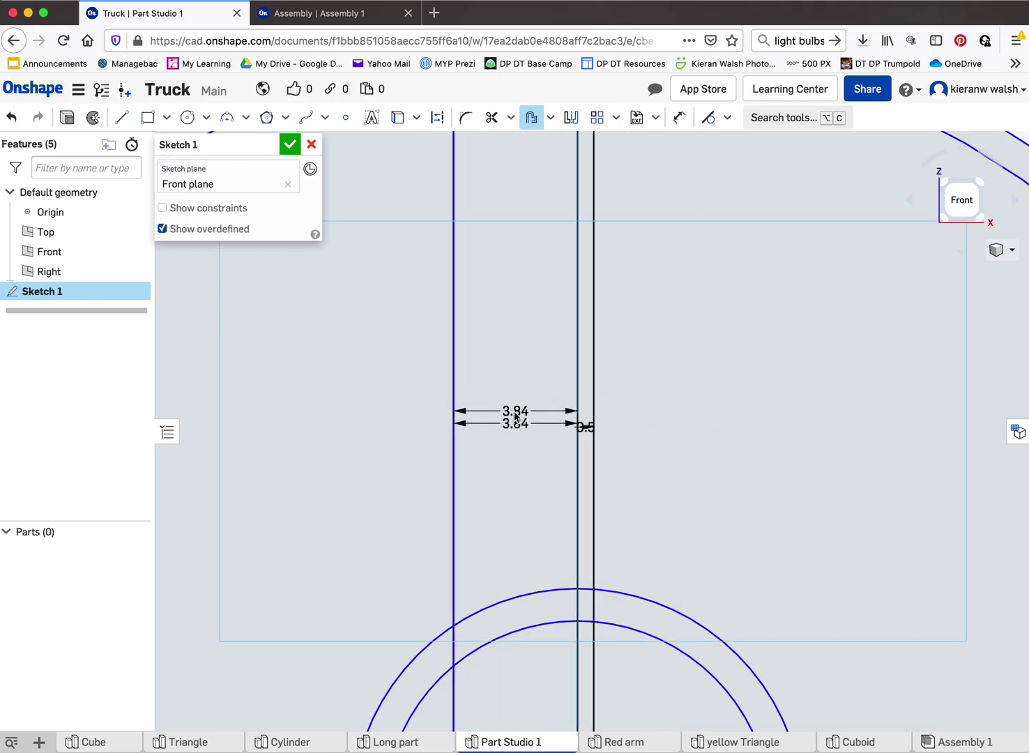
pyautogui.doubleClick(514, 415)
pyautogui.write('.5')
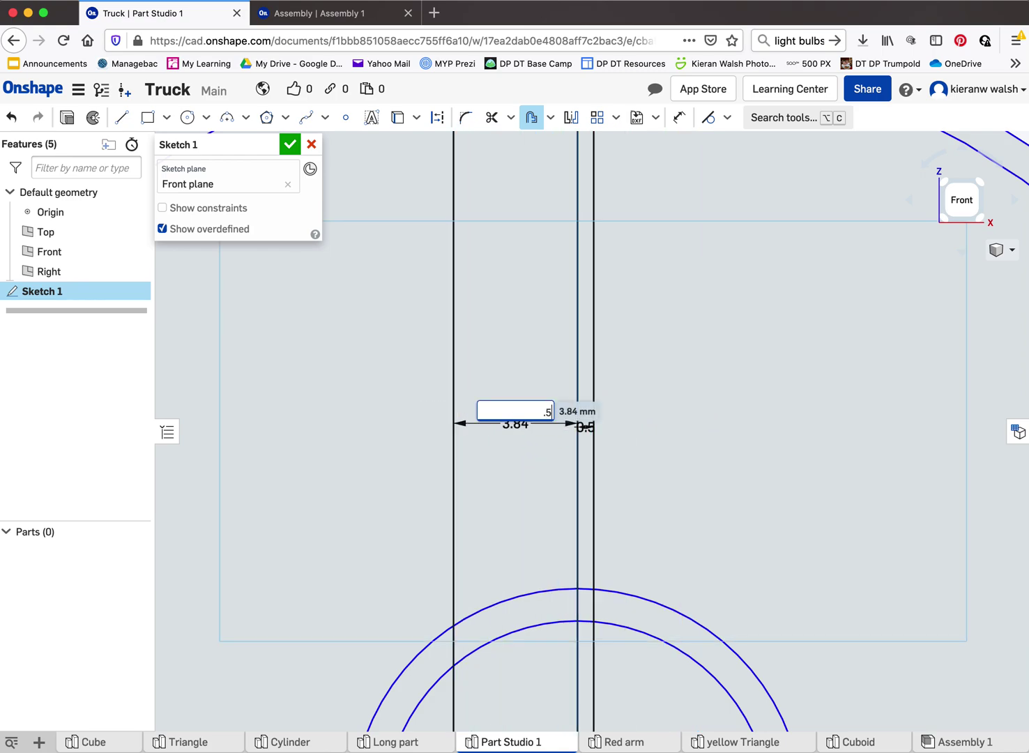
pyautogui.press('Return')
pyautogui.scroll(-5, 530, 419)
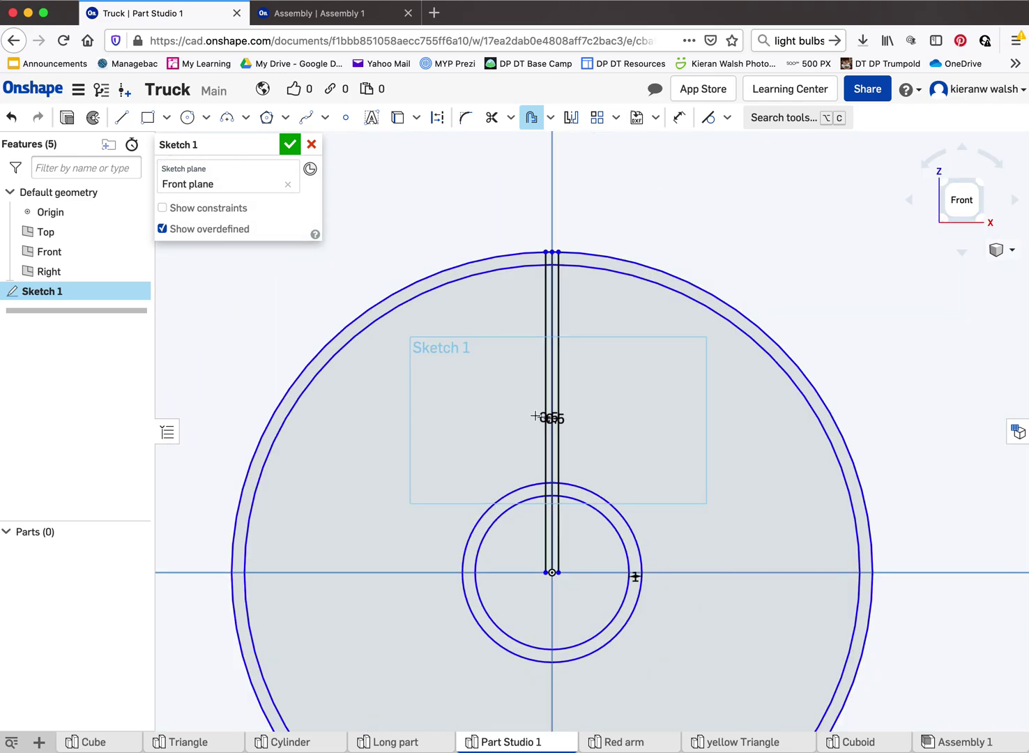
# - Trim the three vertical spoke lines inside the inner hub circle
pyautogui.scroll(5, 537, 306)
pyautogui.scroll(-3, 535, 318)
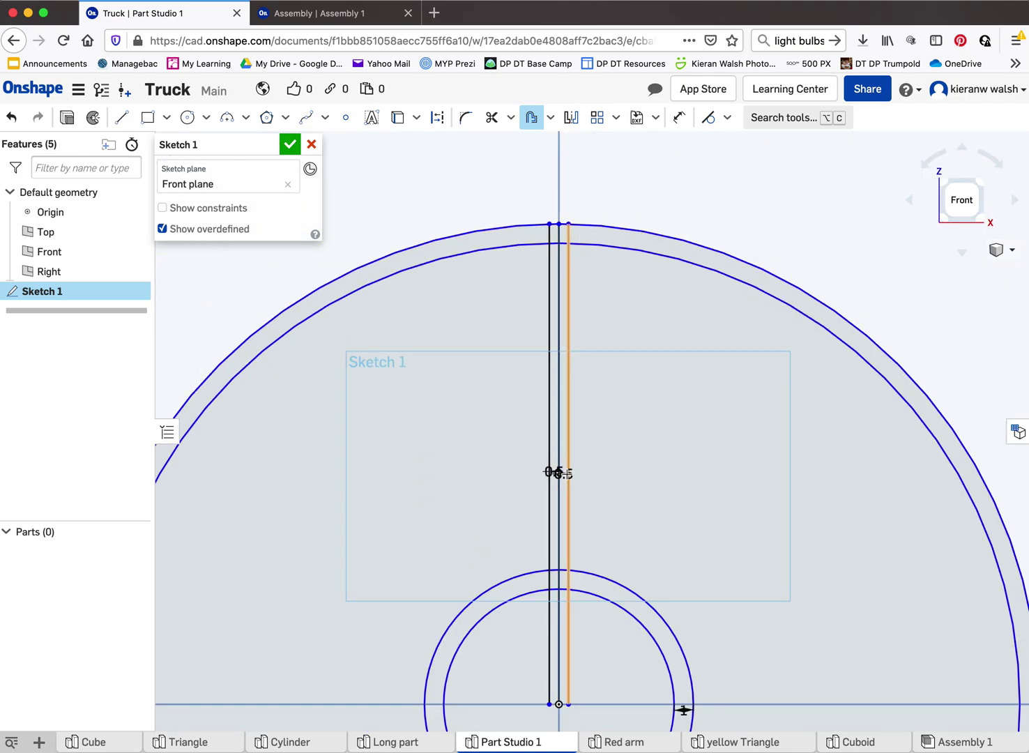
pyautogui.click(491, 117)
pyautogui.scroll(-1, 533, 634)
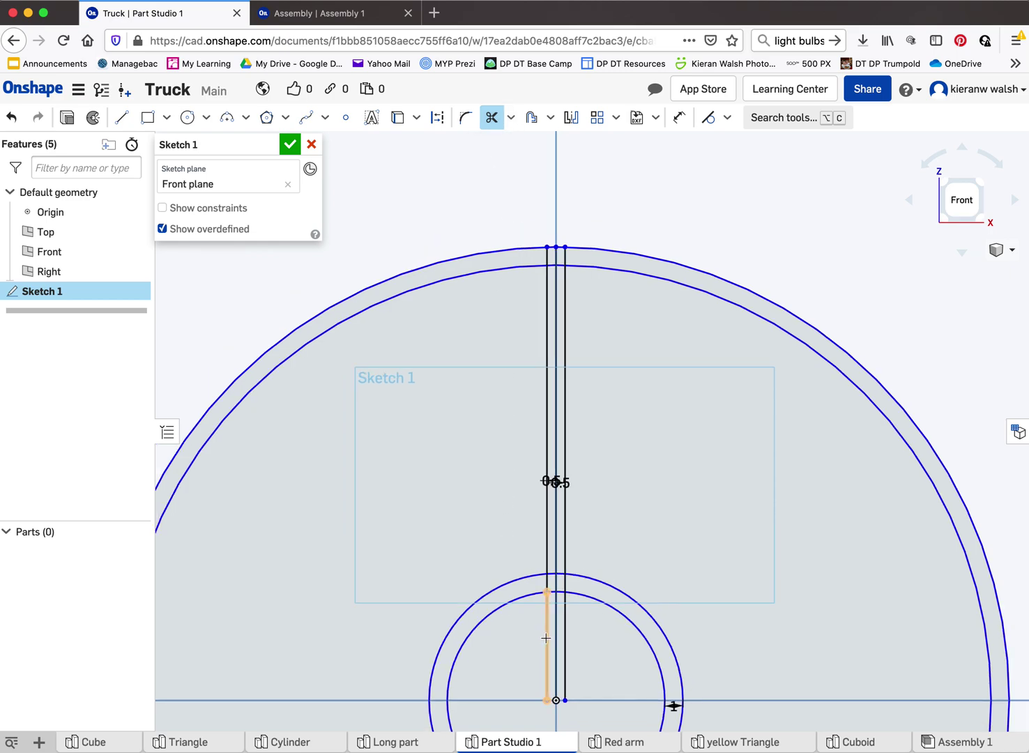
pyautogui.click(546, 638)
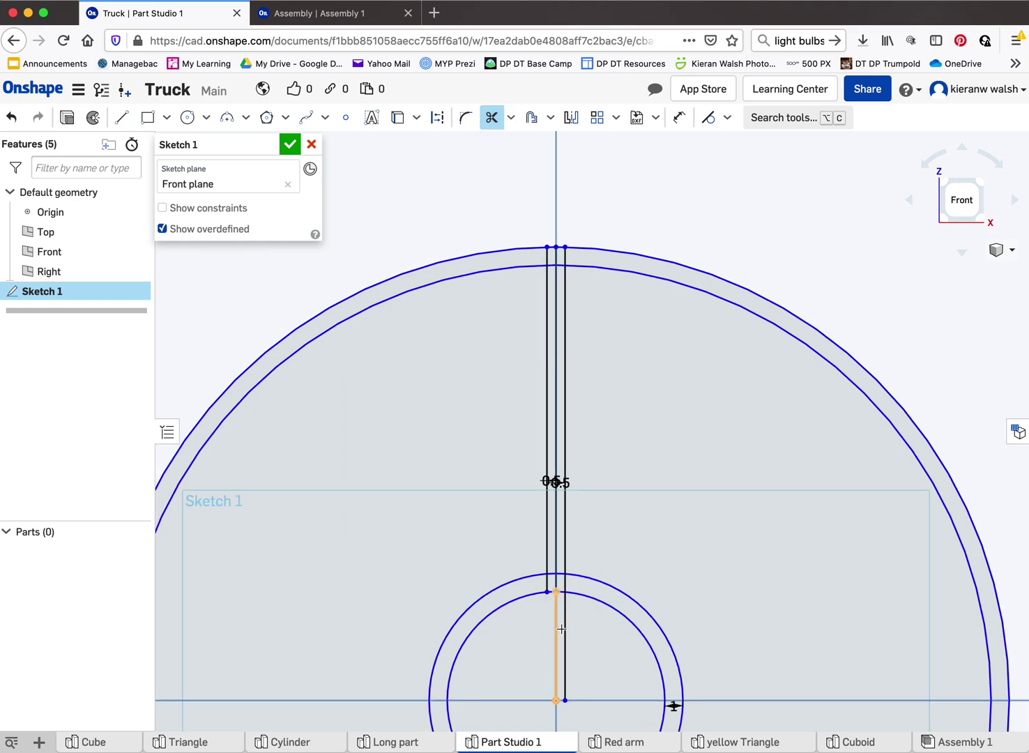
pyautogui.click(555, 633)
pyautogui.click(562, 627)
# - Trim away the centre line between the hub circles and from the hub to the inner rim circle
pyautogui.scroll(5, 555, 612)
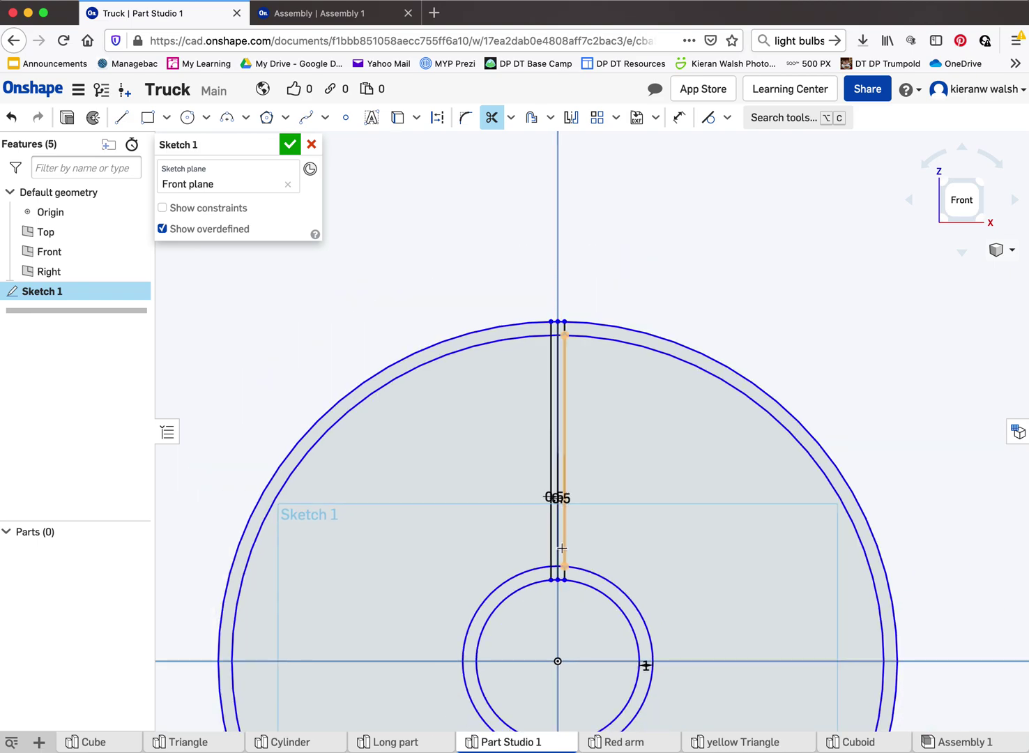
pyautogui.click(558, 616)
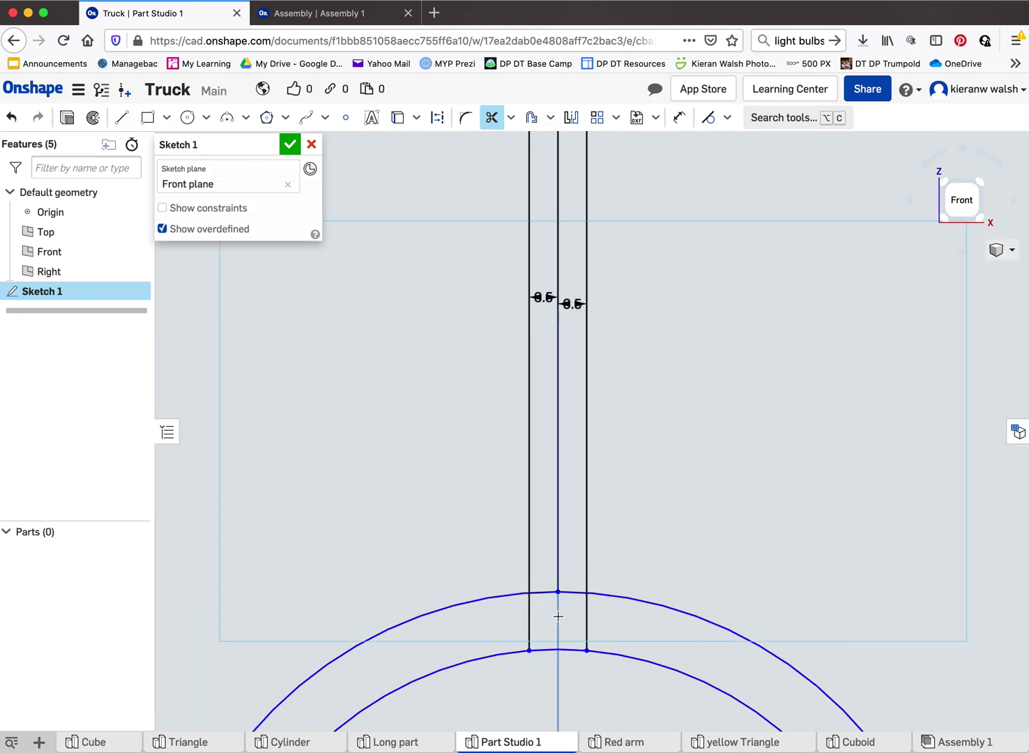
pyautogui.click(559, 550)
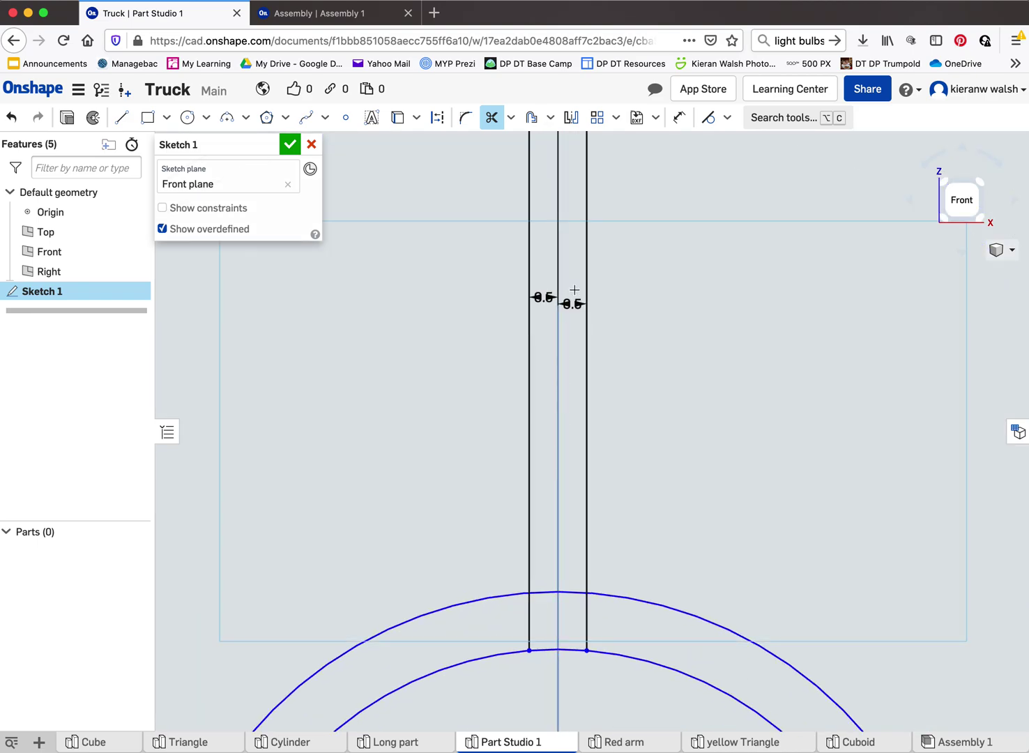
# - Trim the centre line and both spoke side lines between the two rim circles
pyautogui.scroll(-6, 554, 272)
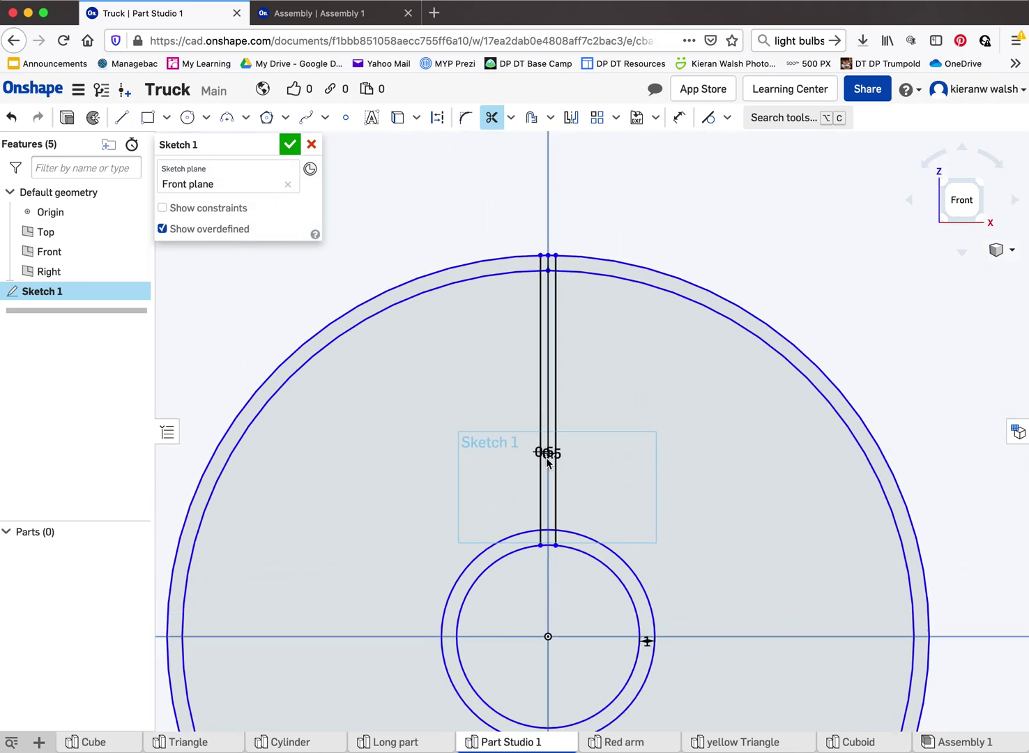
pyautogui.scroll(5, 546, 276)
pyautogui.click(548, 297)
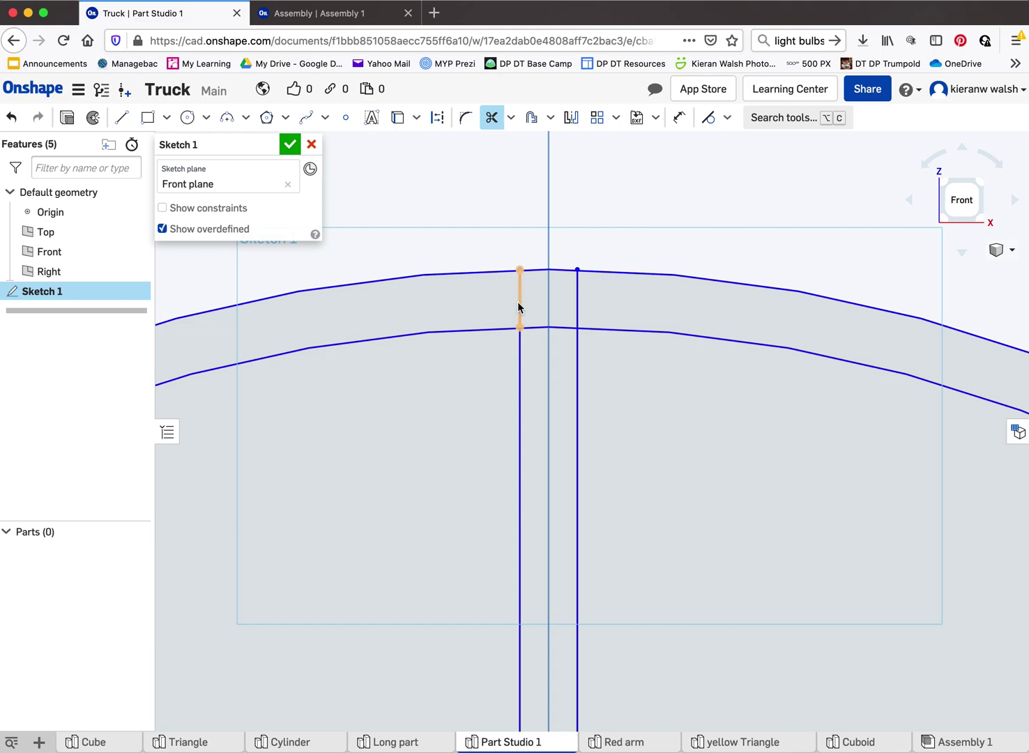
pyautogui.click(518, 306)
pyautogui.click(578, 308)
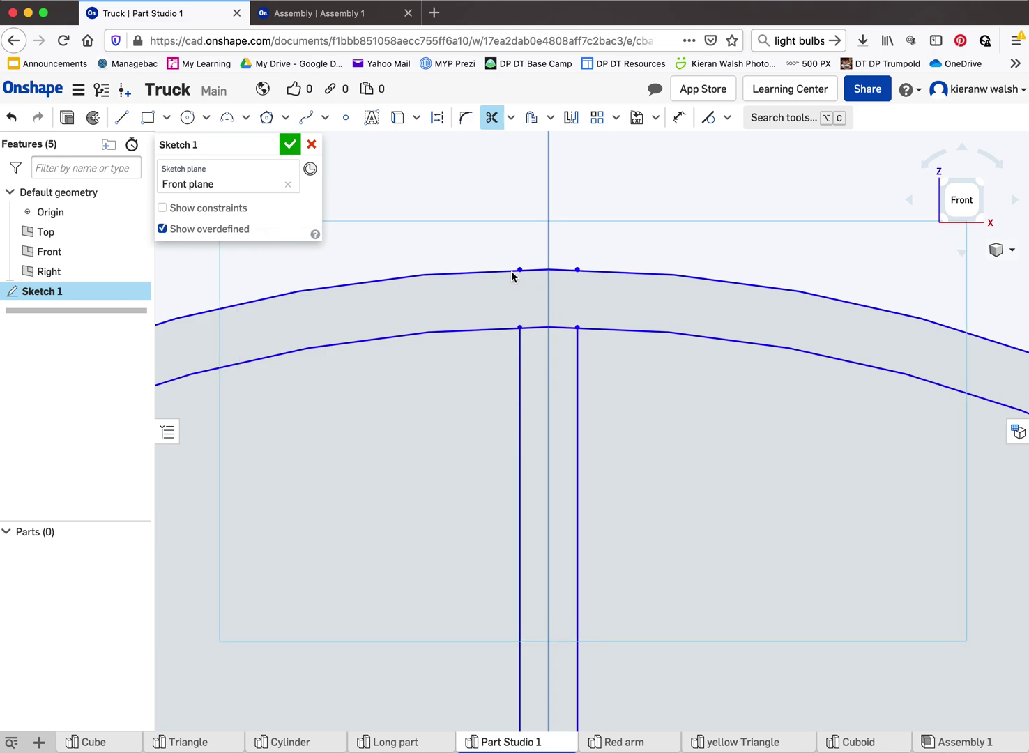
# - Delete the two tiny leftover line stubs on the outermost rim circle at the spoke's upper end
pyautogui.scroll(8, 511, 275)
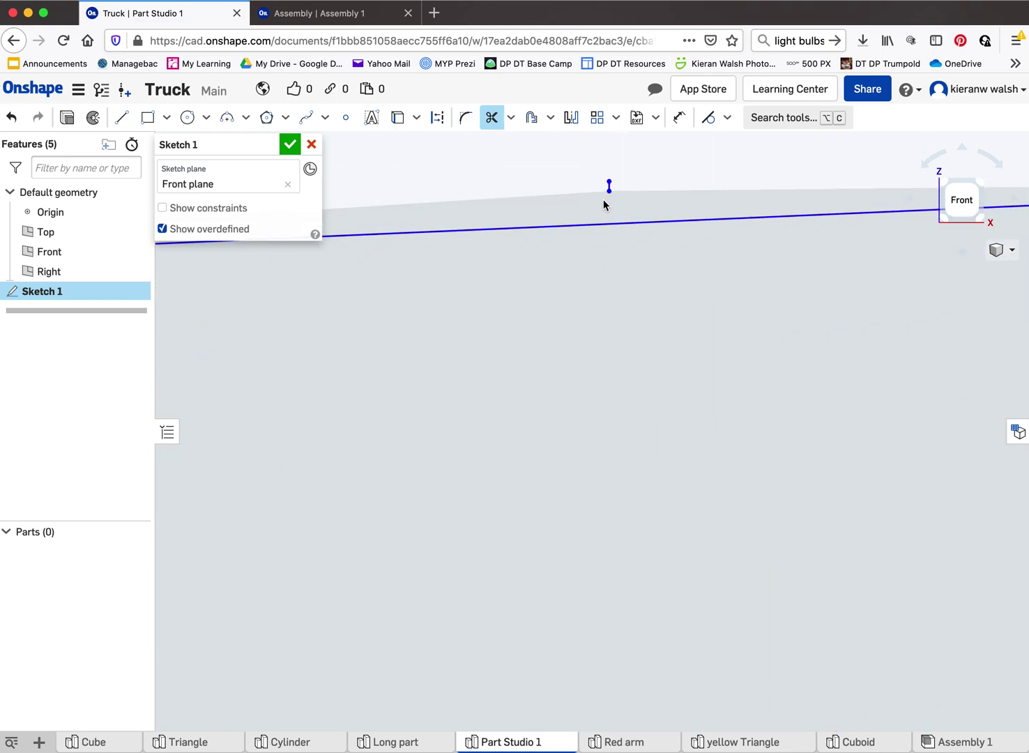
pyautogui.click(609, 189)
pyautogui.press('Escape')
pyautogui.moveTo(568, 157); pyautogui.dragTo(627, 208)
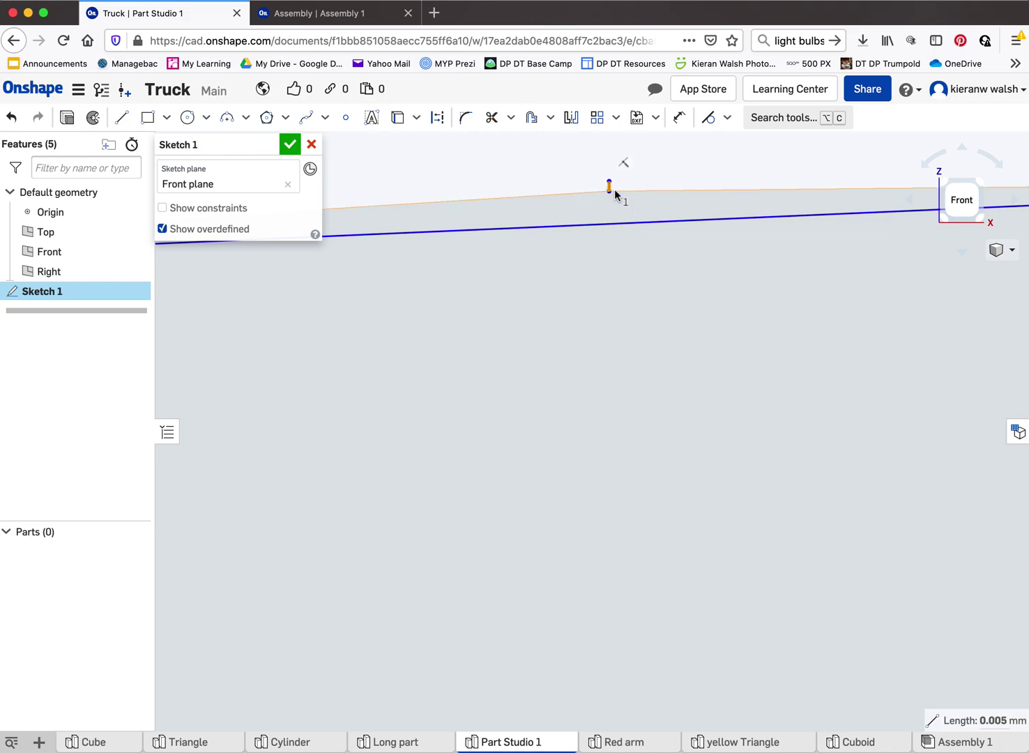
pyautogui.press('Delete')
pyautogui.scroll(-5, 638, 226)
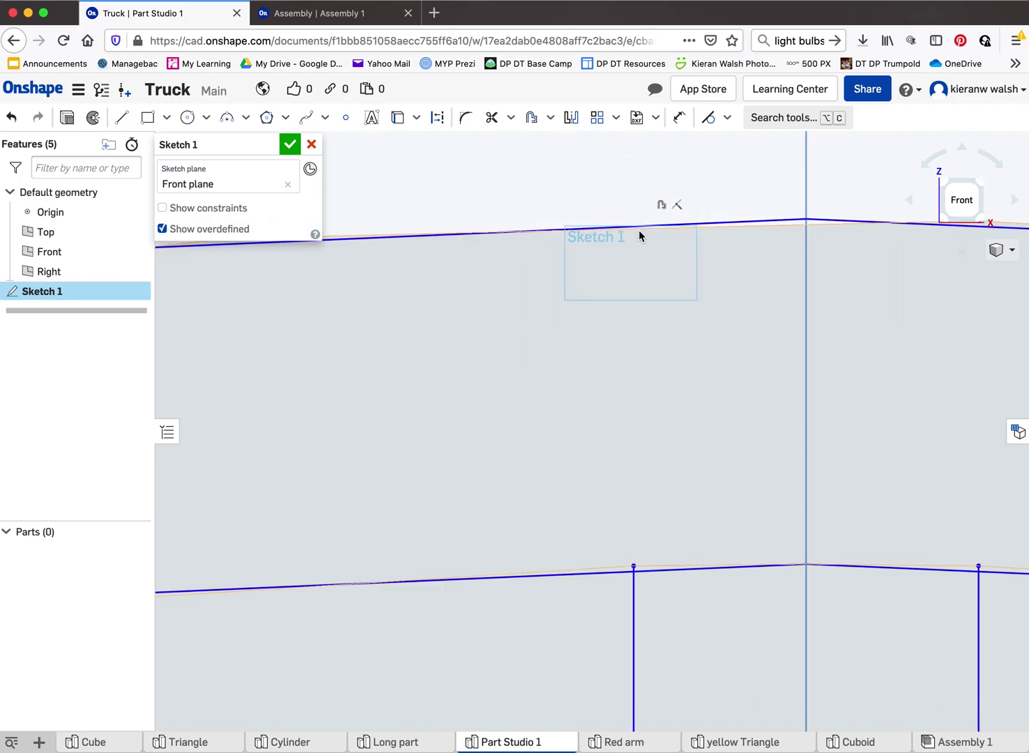
pyautogui.scroll(5, 648, 278)
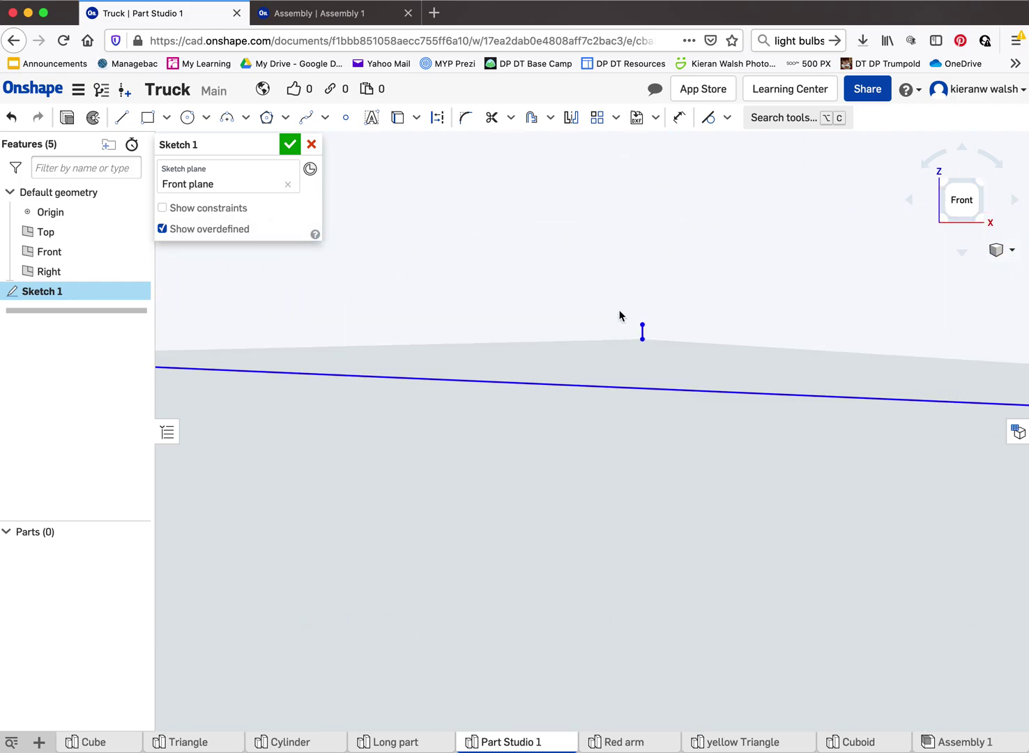
pyautogui.moveTo(620, 312); pyautogui.dragTo(660, 360)
pyautogui.press('Delete')
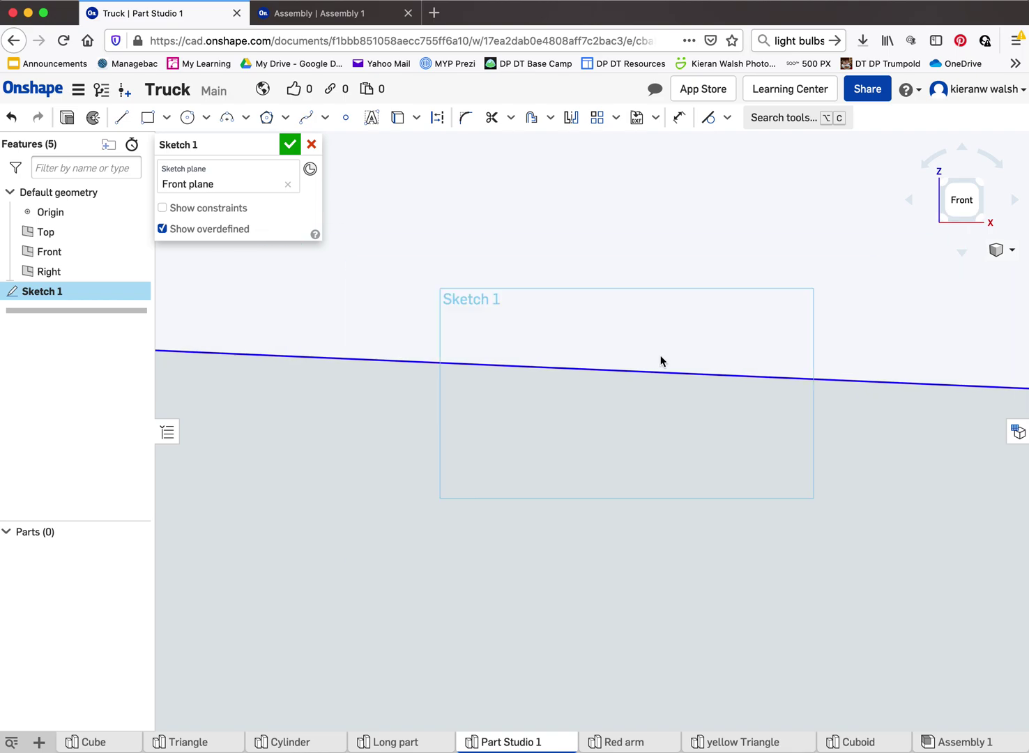
# - Trim both spoke side lines between the two hub circles so the spoke starts at the outer hub circle
pyautogui.scroll(-5, 661, 361)
pyautogui.scroll(-5, 661, 360)
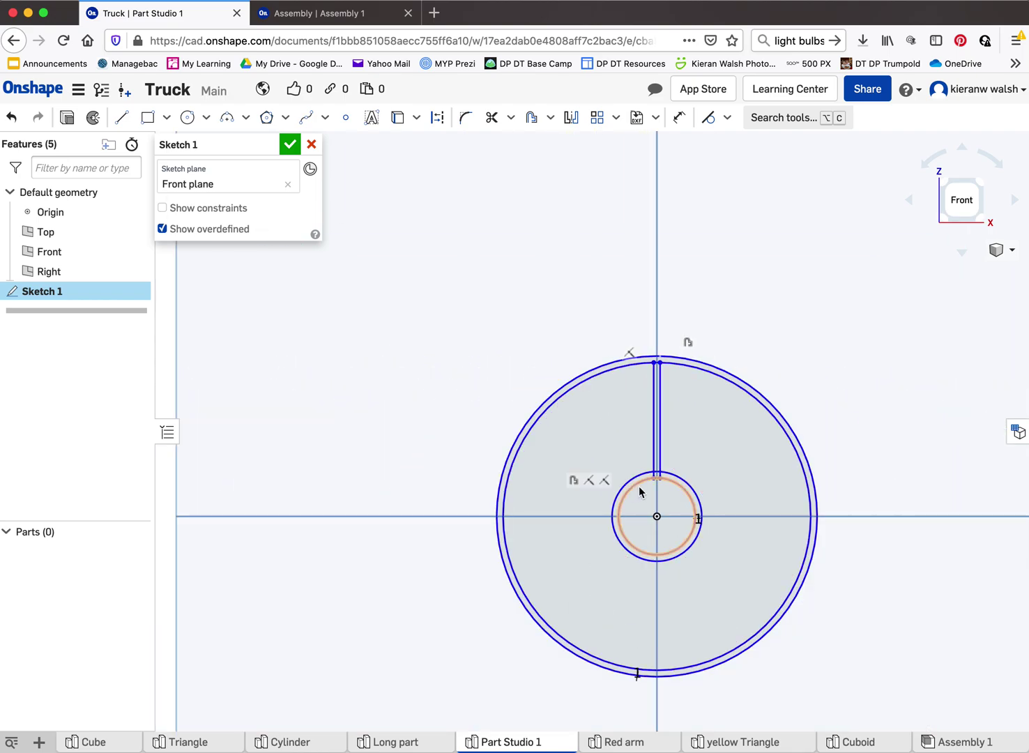
pyautogui.scroll(6, 644, 484)
pyautogui.scroll(-6, 588, 480)
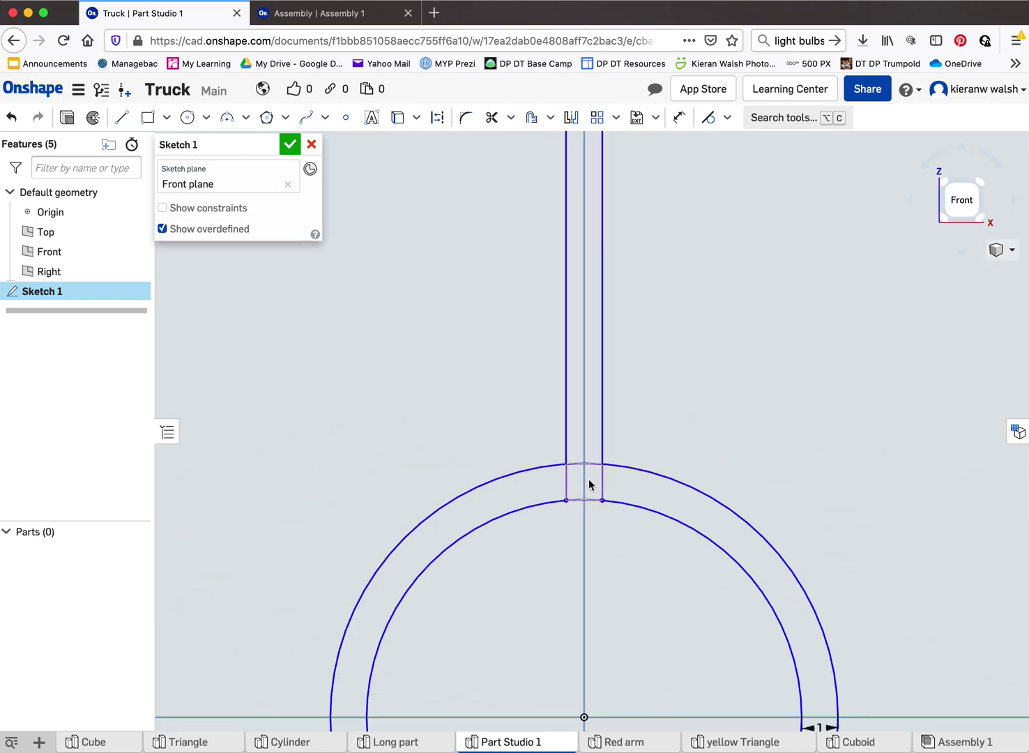
pyautogui.scroll(5, 589, 480)
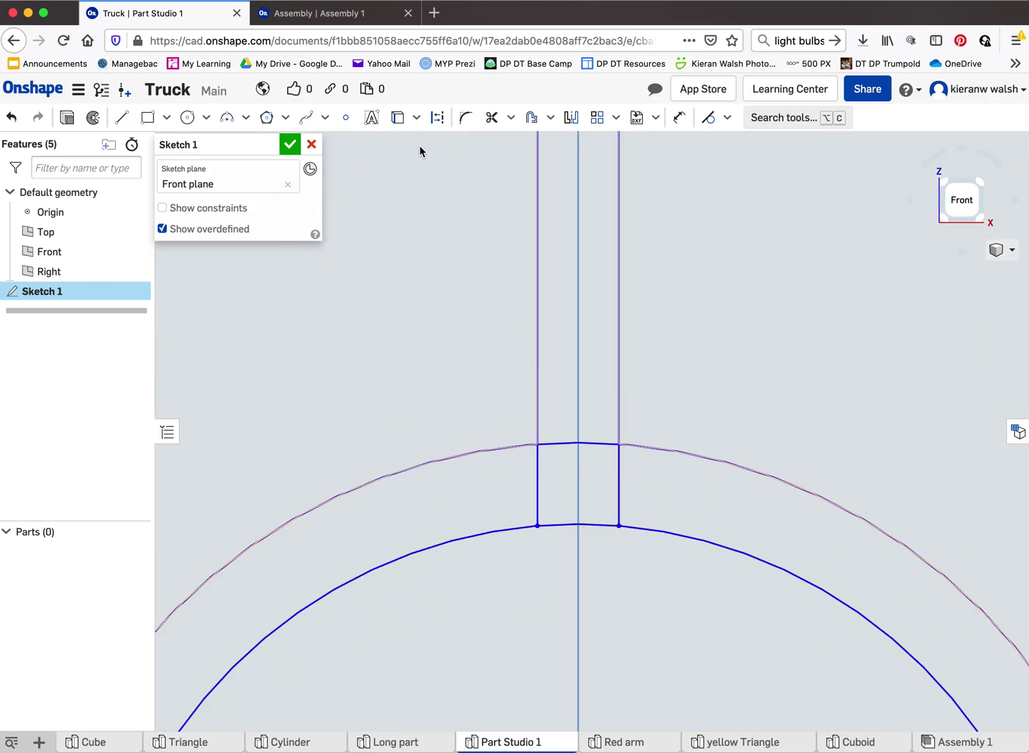
pyautogui.click(490, 120)
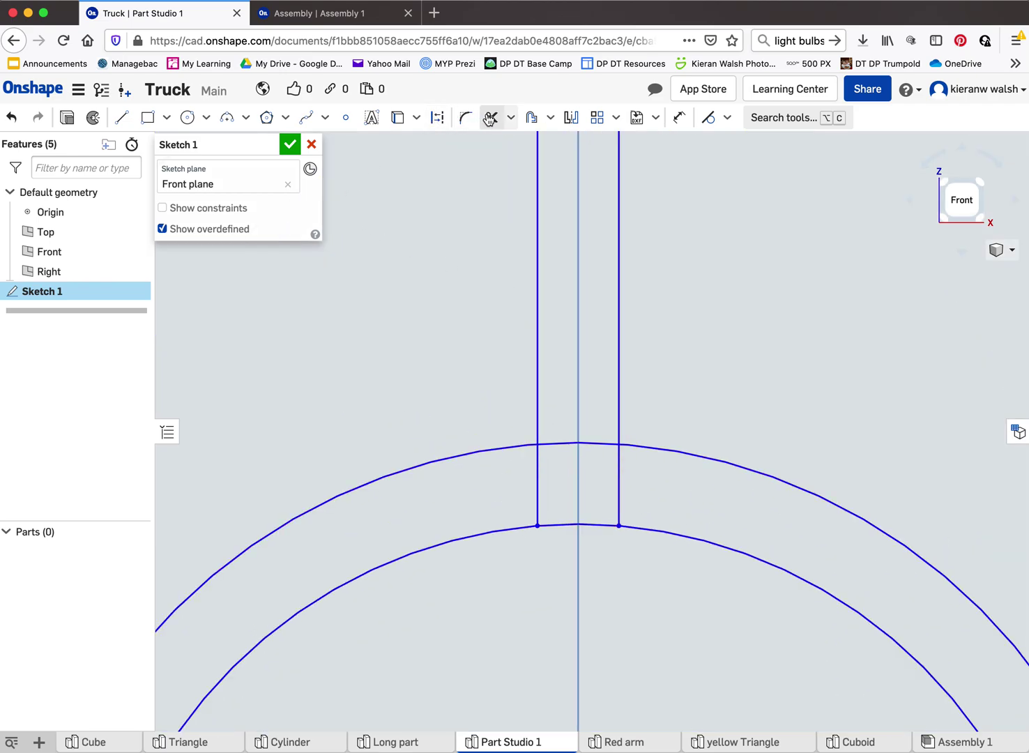
pyautogui.click(537, 470)
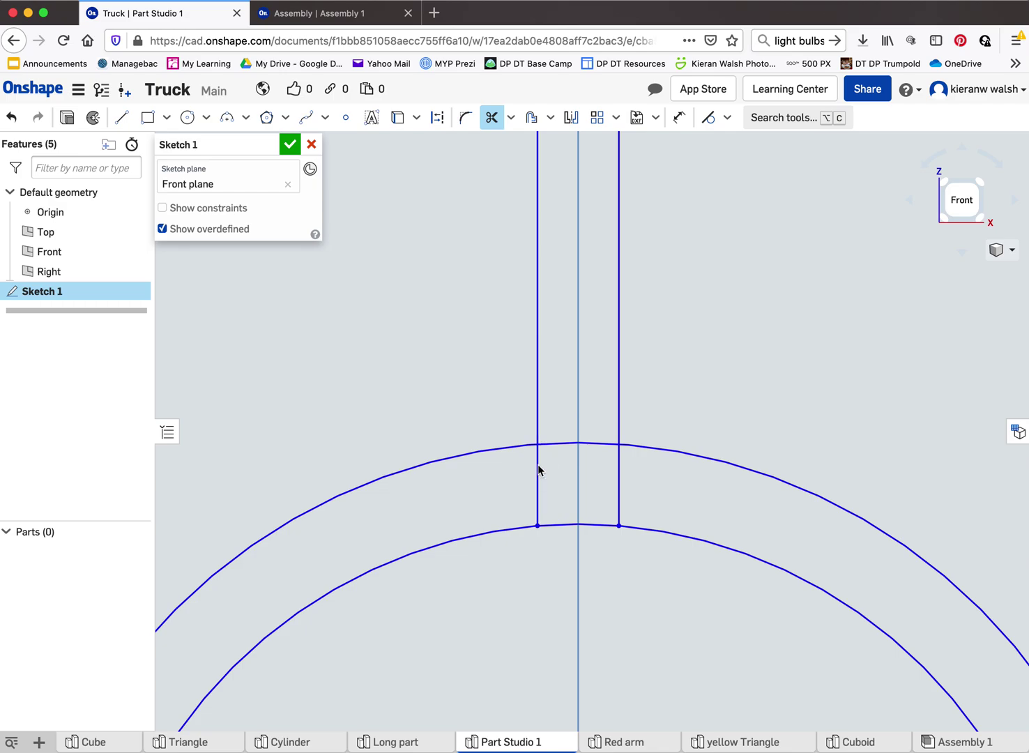
pyautogui.click(618, 486)
# - Start a sketch circular pattern of the upright spoke's two side lines around the wheel centre
pyautogui.scroll(-5, 584, 443)
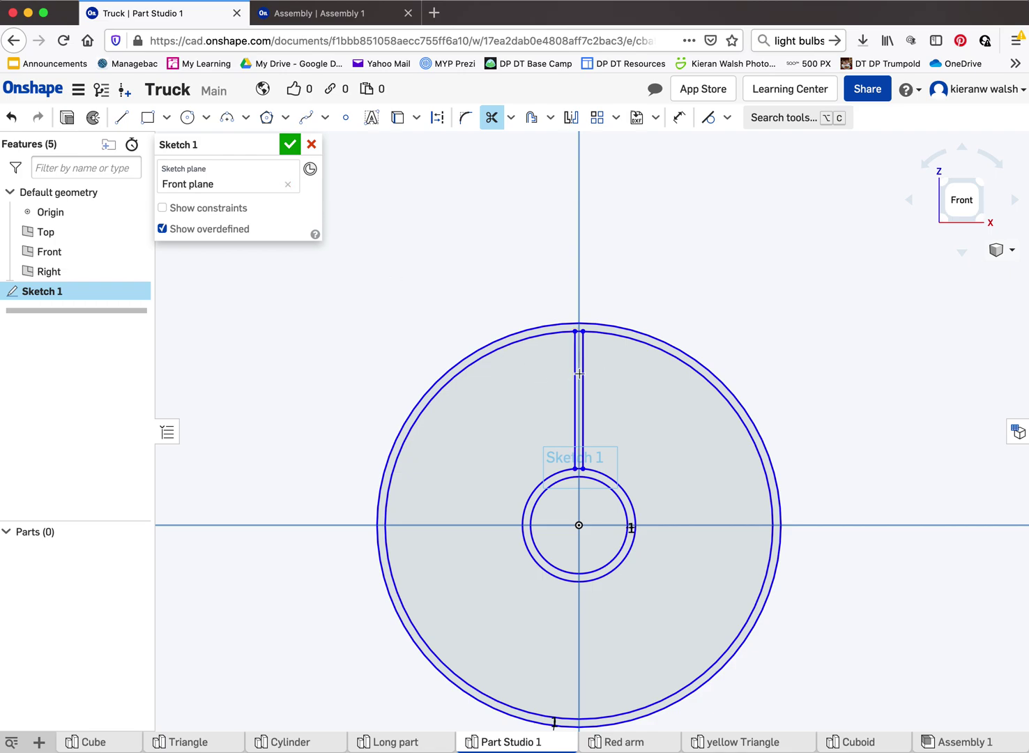
pyautogui.scroll(5, 564, 419)
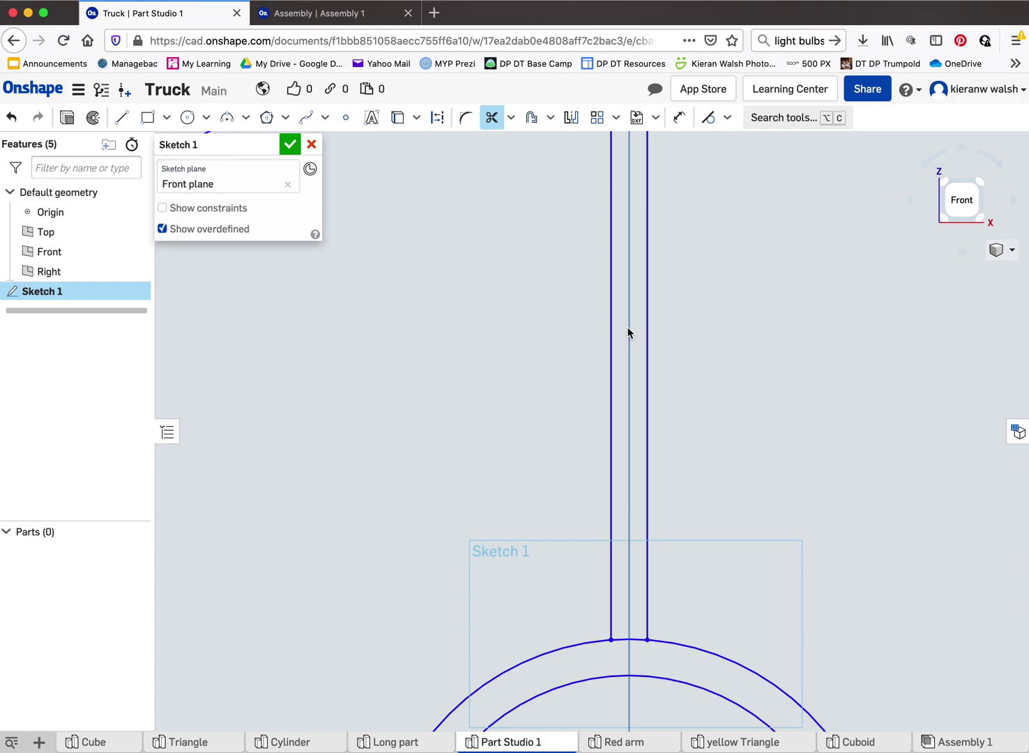
pyautogui.scroll(-5, 625, 407)
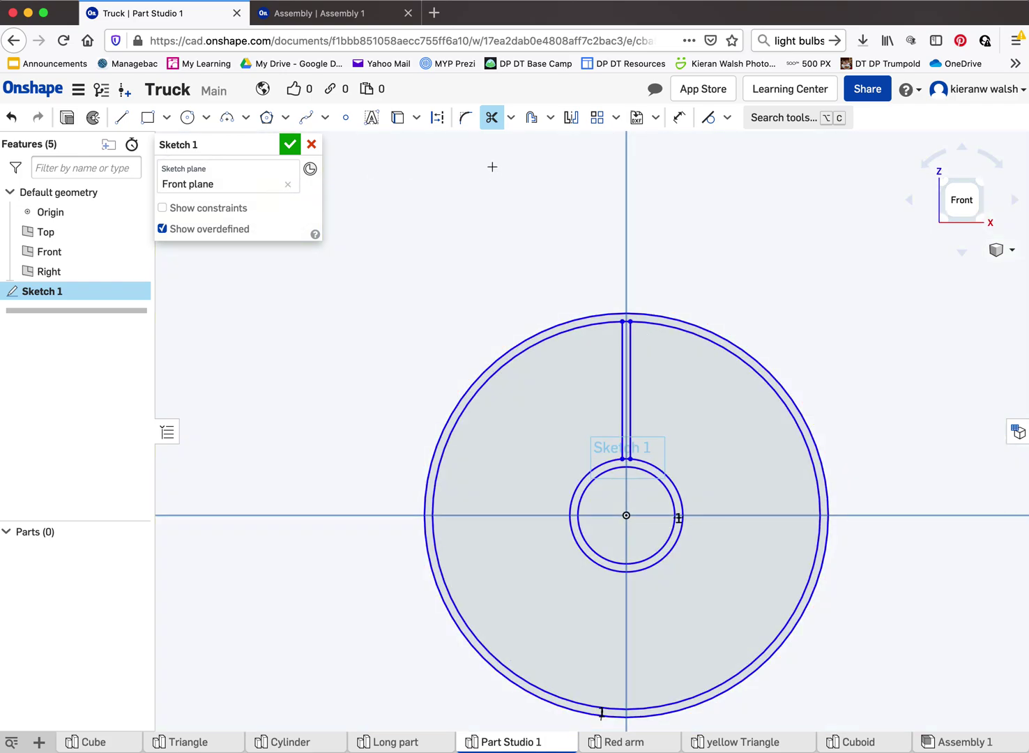
pyautogui.click(615, 118)
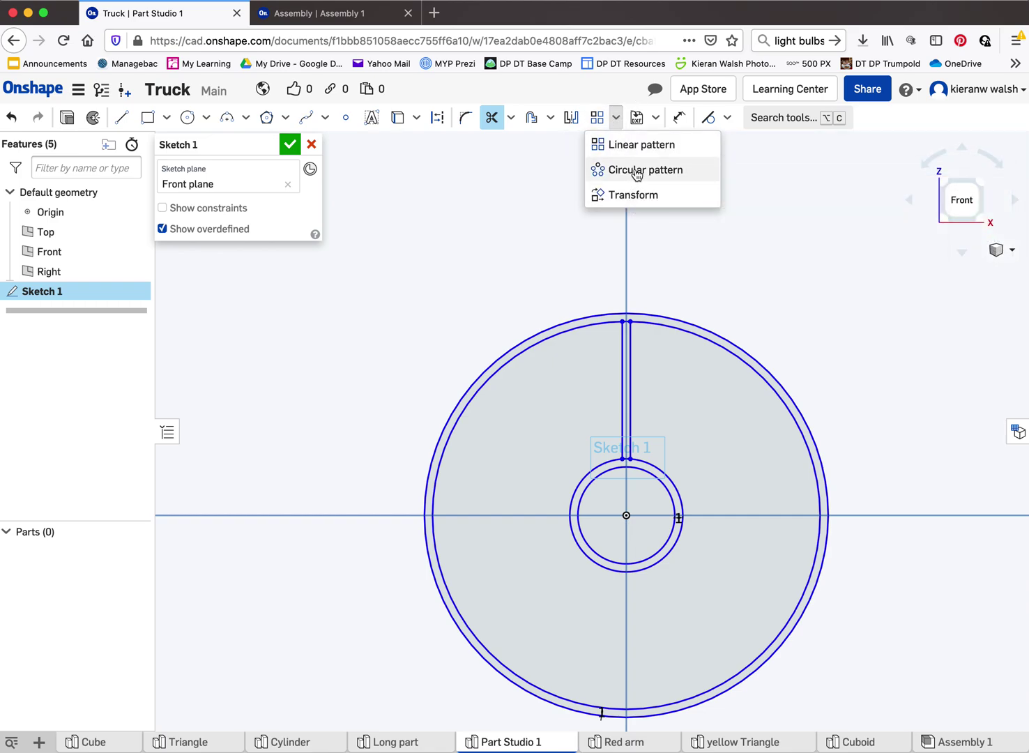
pyautogui.click(636, 170)
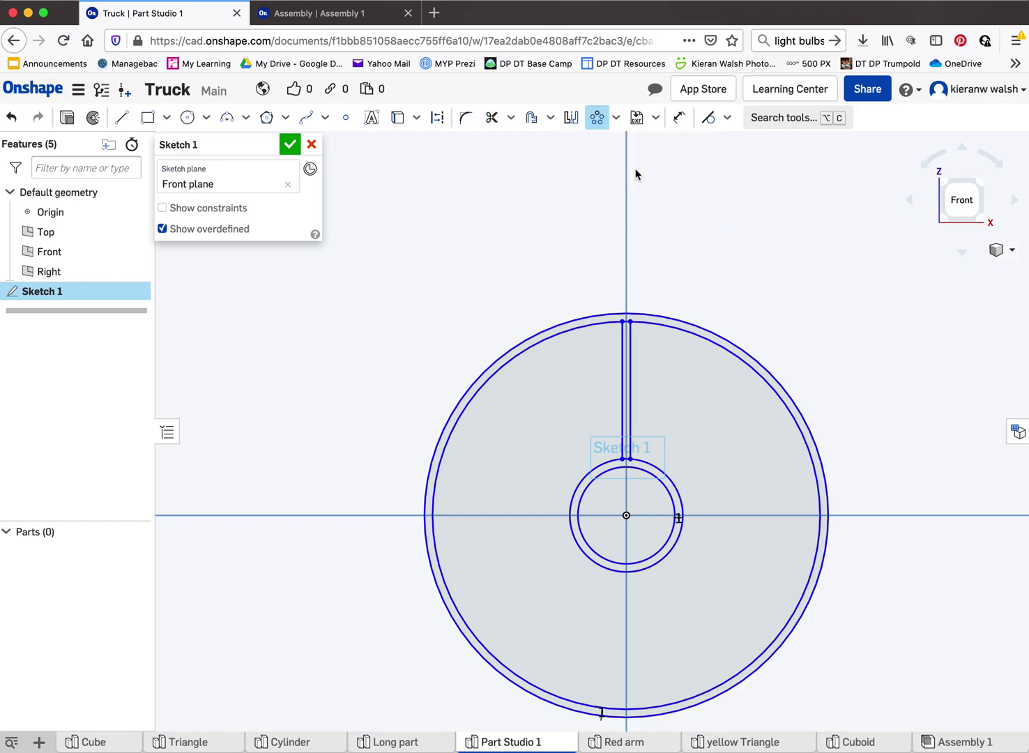
pyautogui.scroll(2, 639, 376)
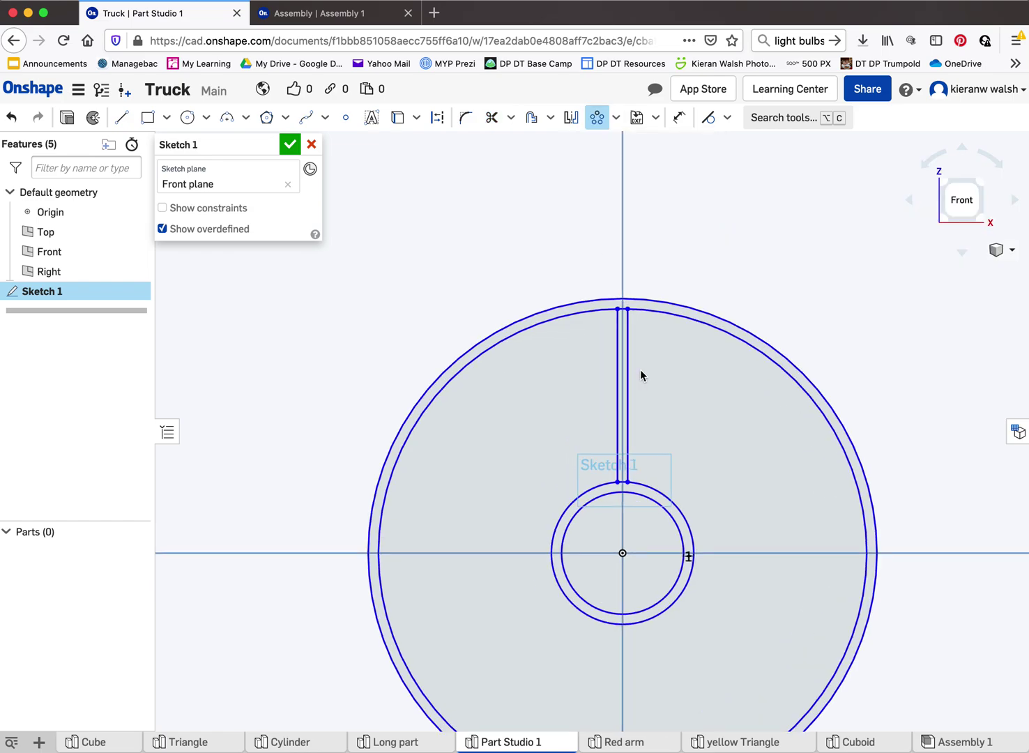
pyautogui.click(617, 374)
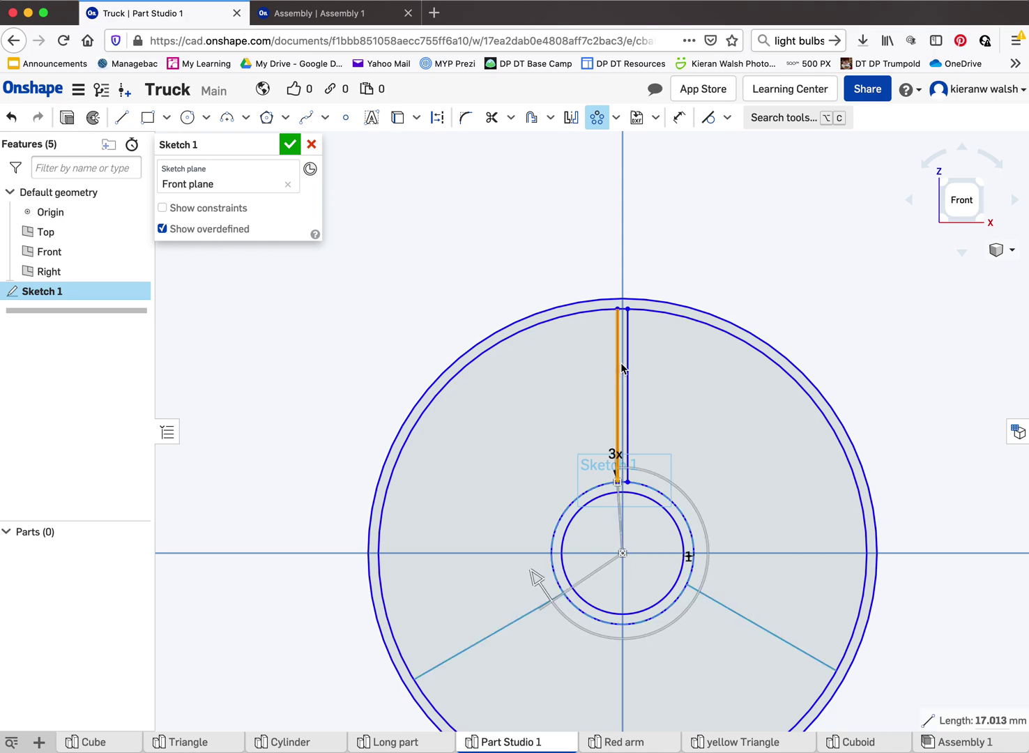
pyautogui.click(628, 359)
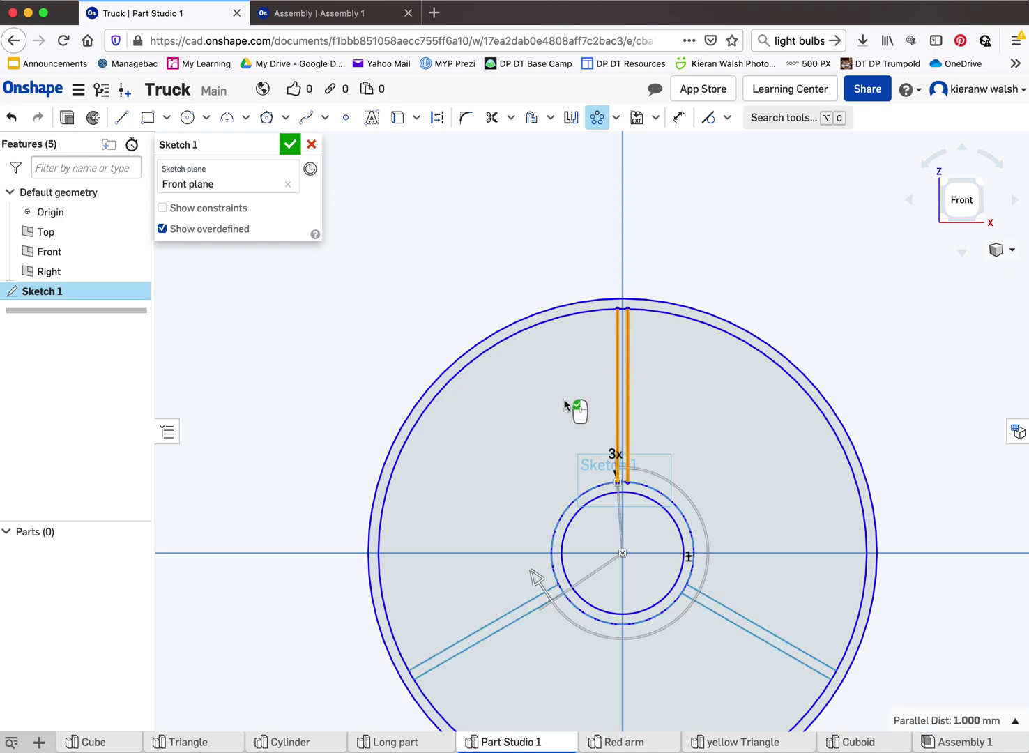
pyautogui.scroll(-5, 564, 398)
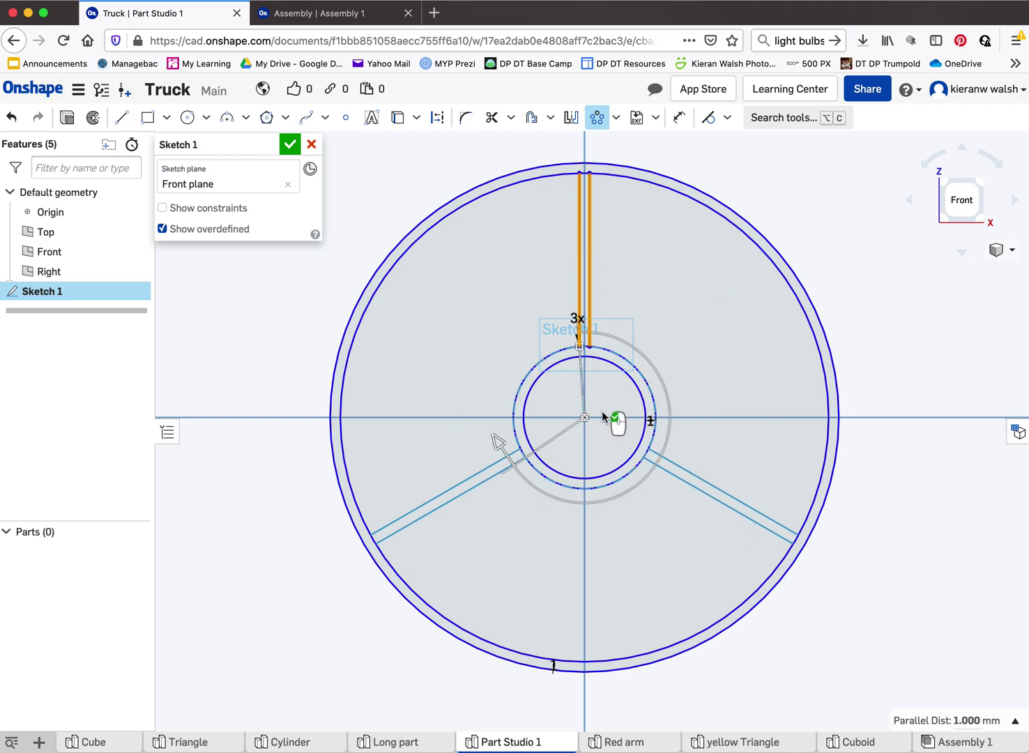
pyautogui.click(480, 486)
pyautogui.scroll(3, 483, 492)
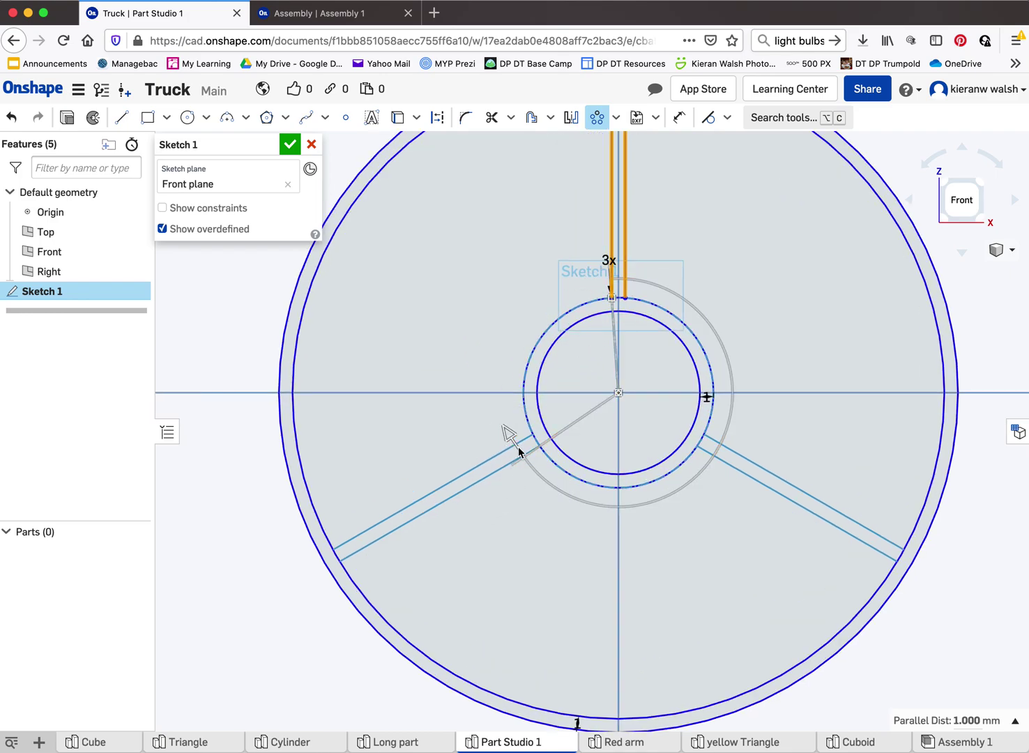
# - Check the spokes in the finished reference assembly, set the circular pattern's instance count to 5 and apply it
pyautogui.click(307, 18)
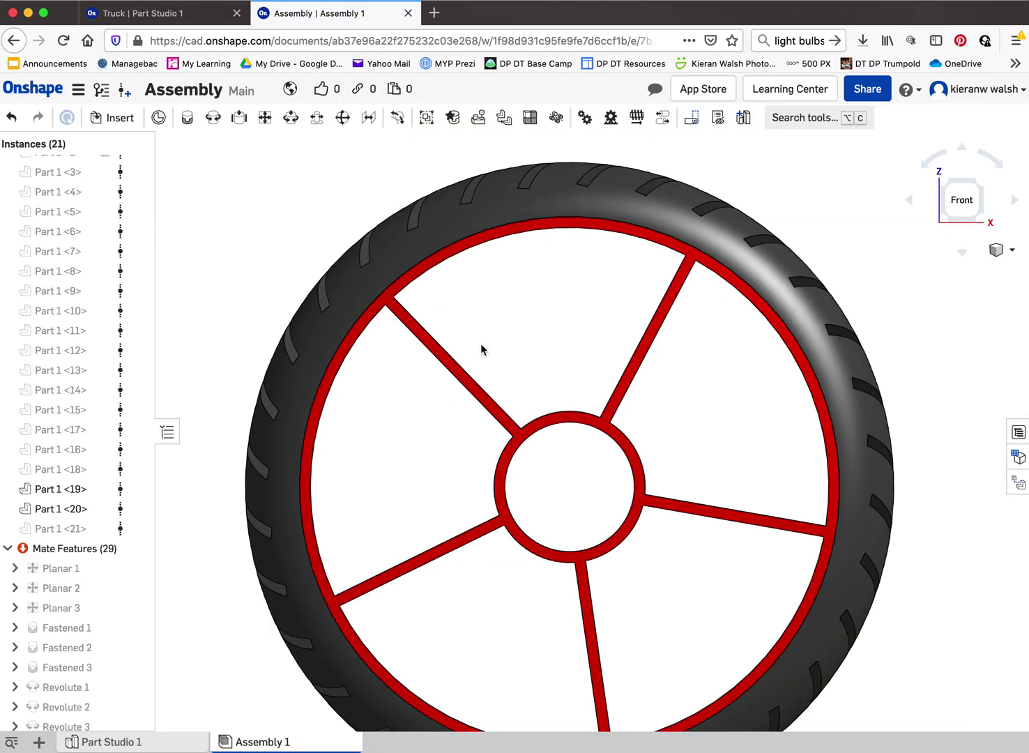
pyautogui.click(202, 22)
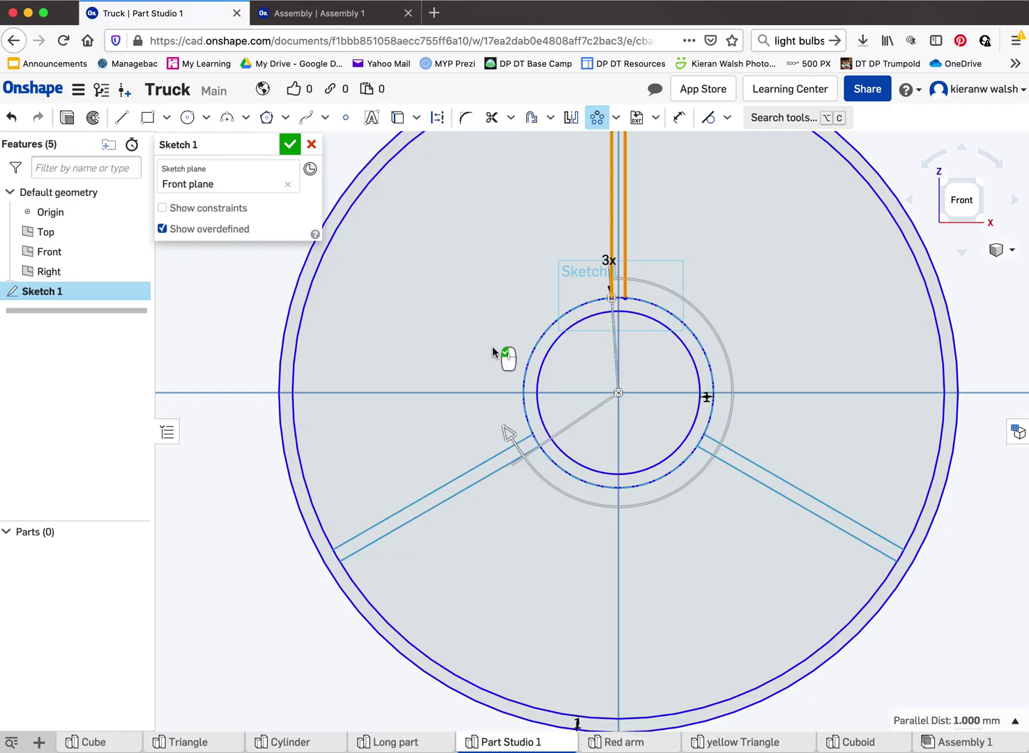
pyautogui.scroll(2, 678, 413)
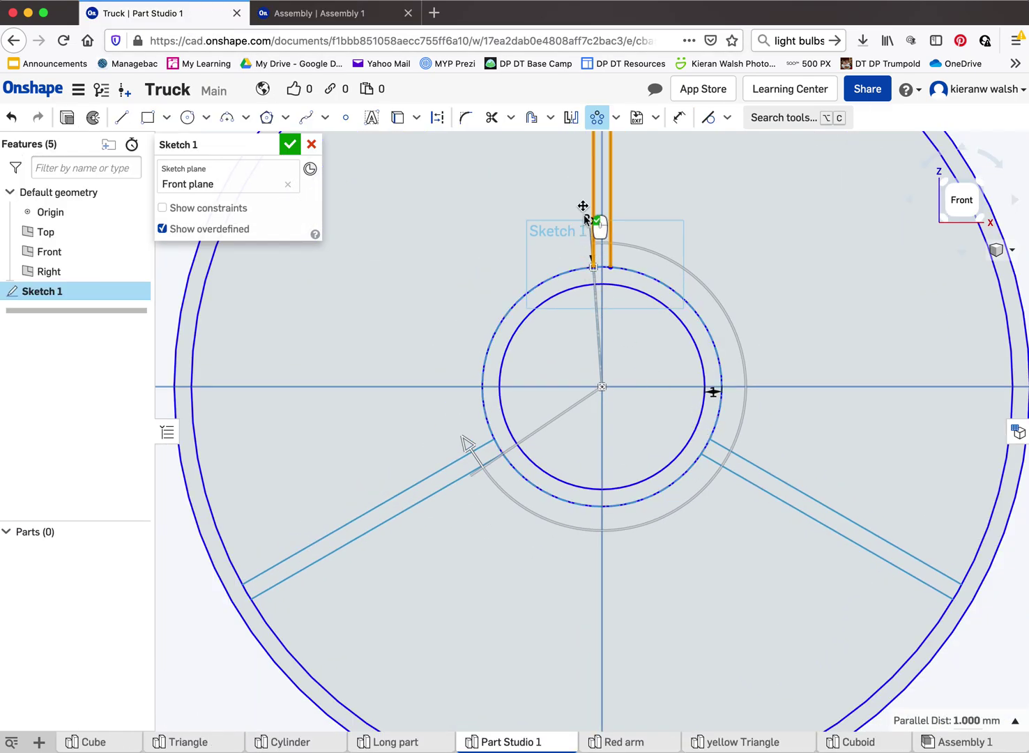
pyautogui.scroll(3, 590, 222)
pyautogui.scroll(2, 592, 227)
pyautogui.click(594, 243)
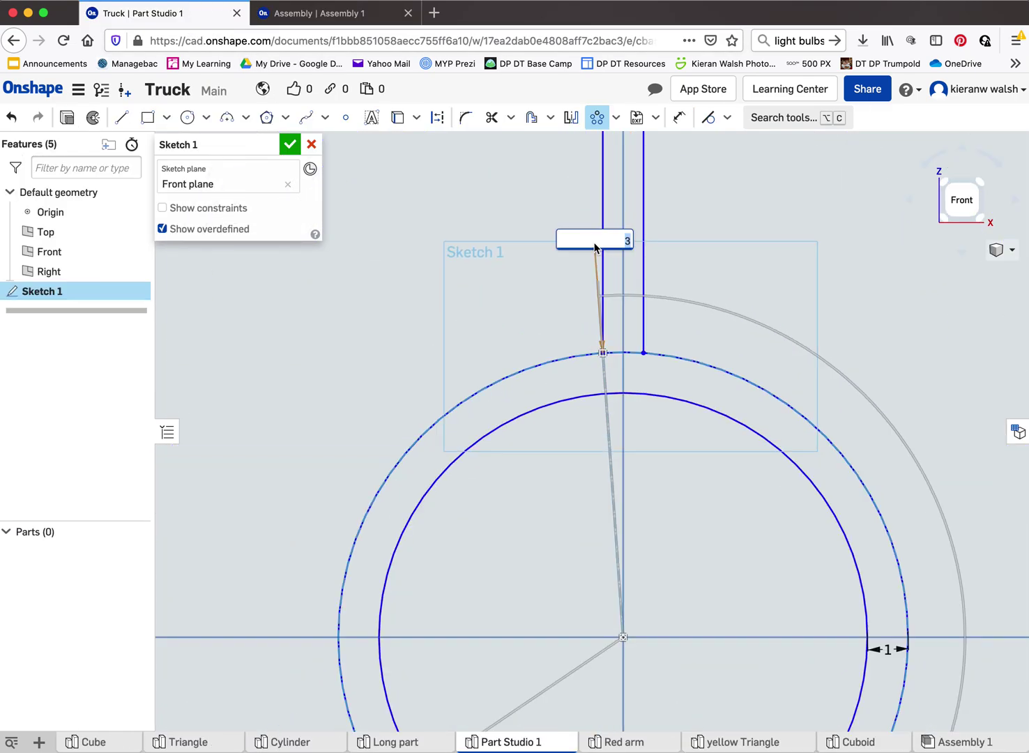
pyautogui.write('5')
pyautogui.press('Return')
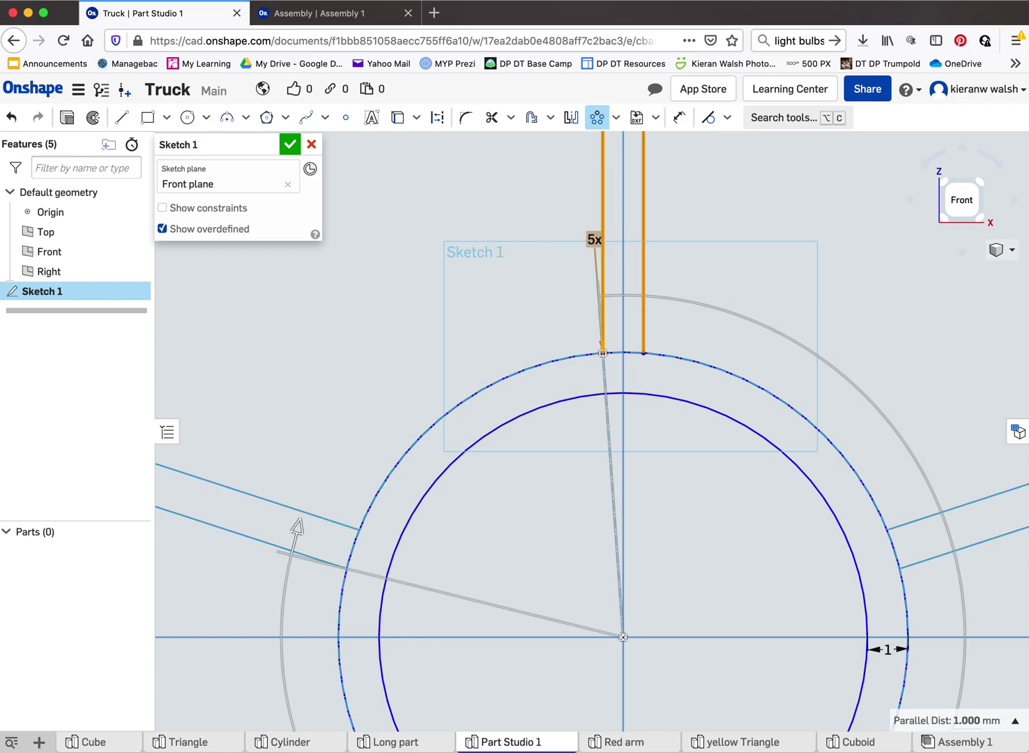
pyautogui.scroll(-5, 590, 261)
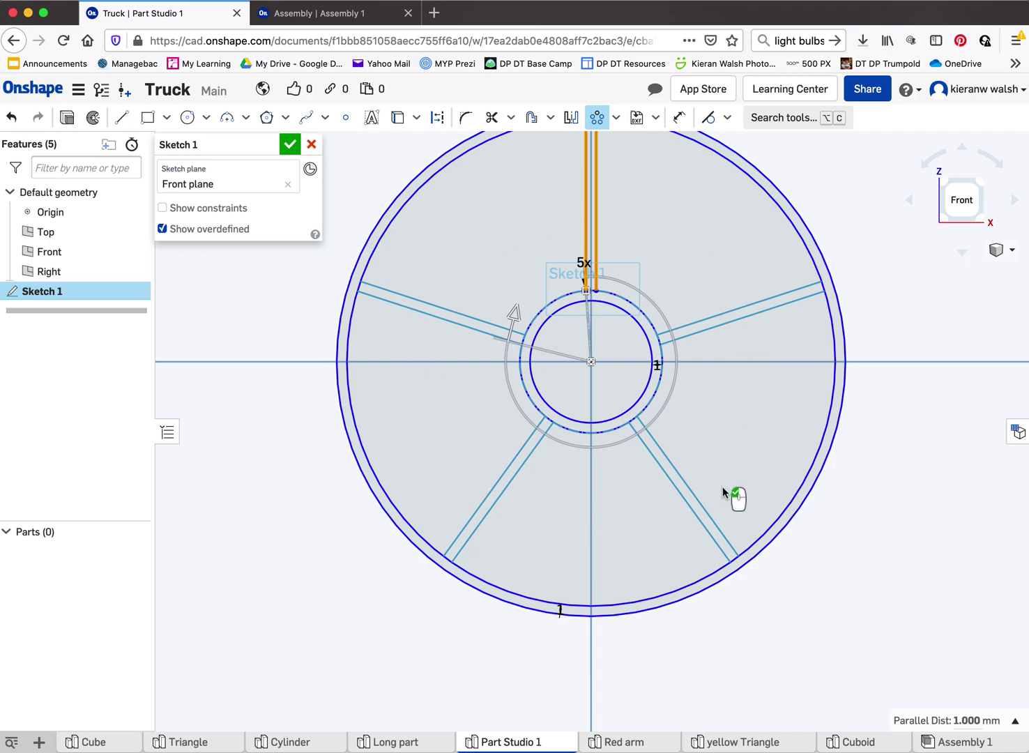
pyautogui.moveTo(684, 268); pyautogui.dragTo(674, 298, button='middle')
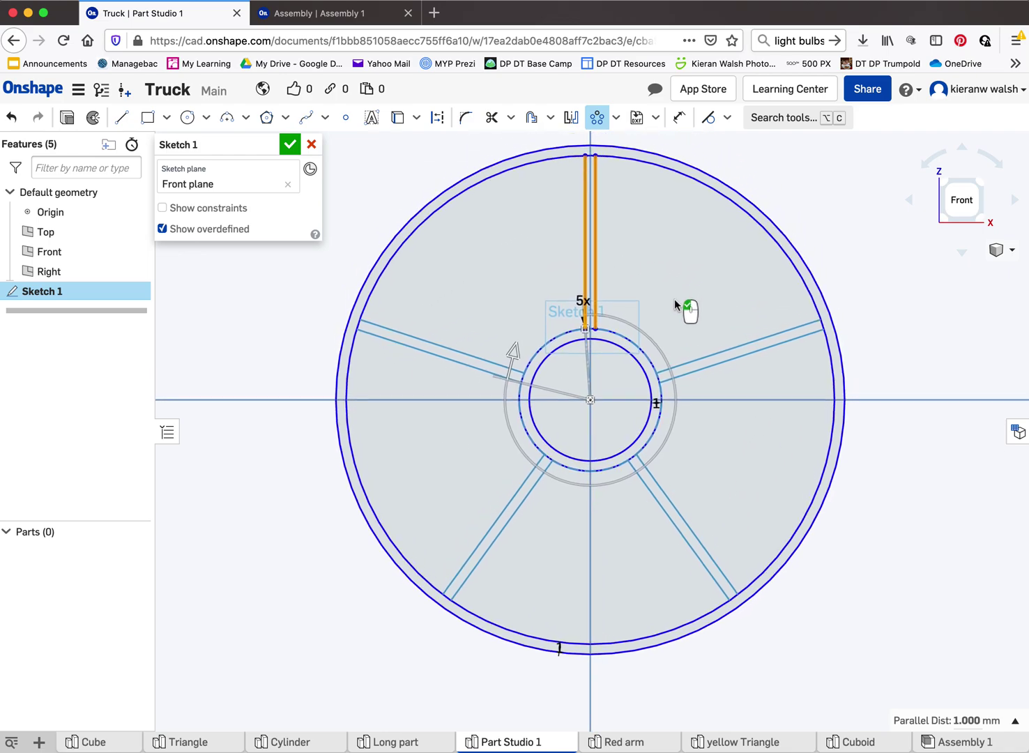
pyautogui.scroll(3, 638, 300)
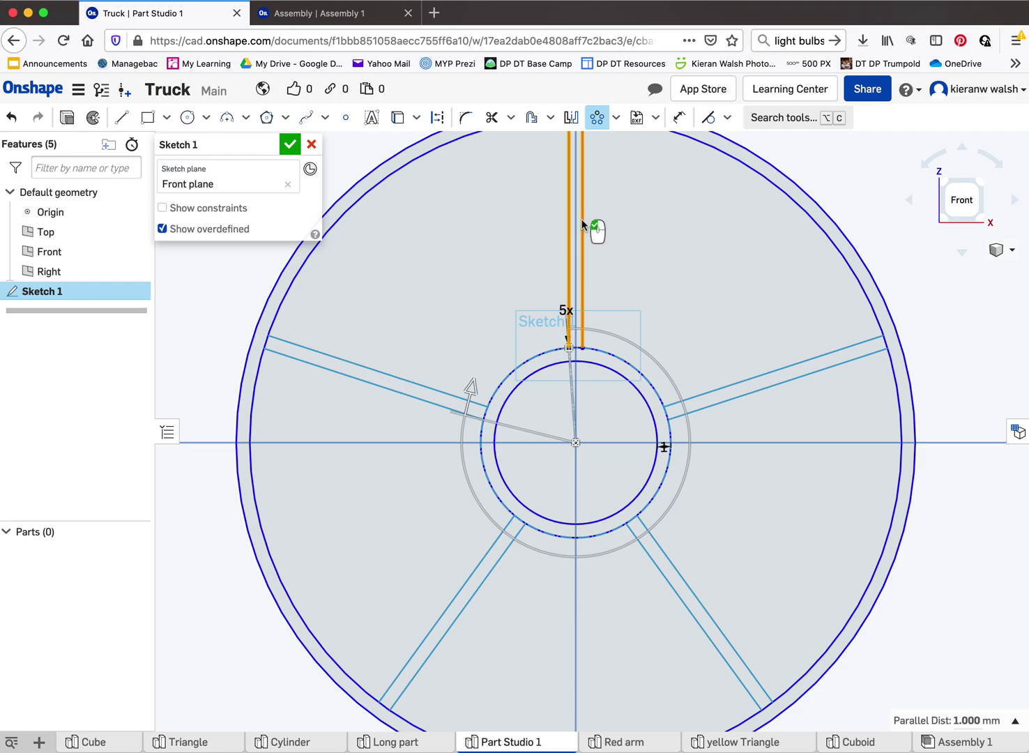
pyautogui.scroll(2, 613, 555)
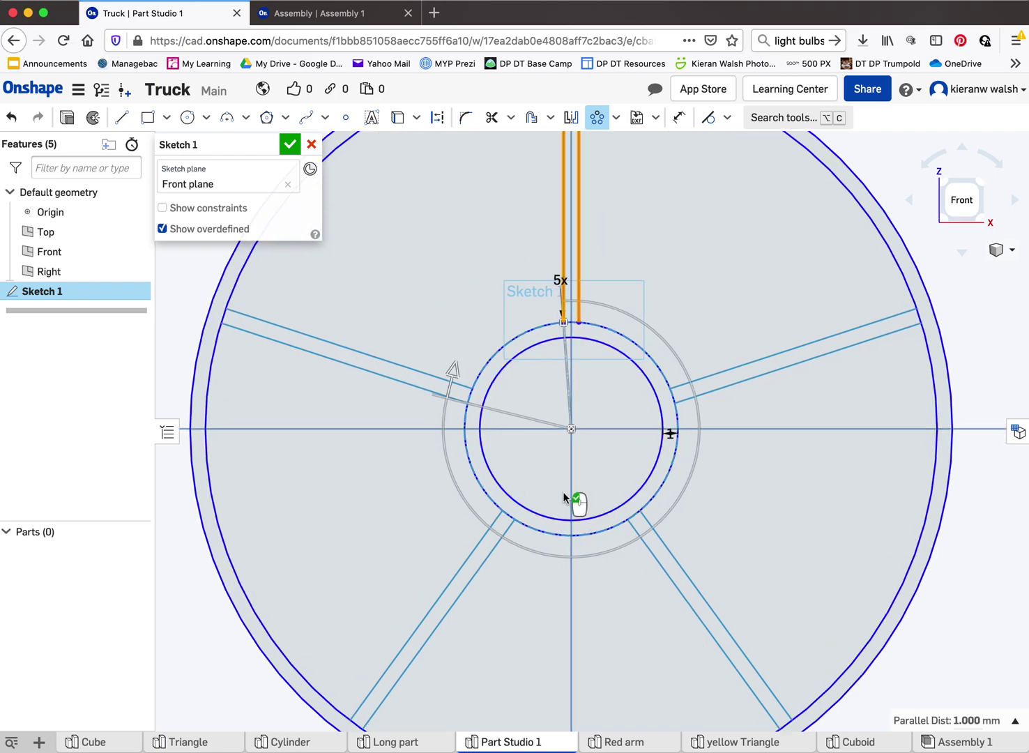
pyautogui.scroll(-1, 563, 491)
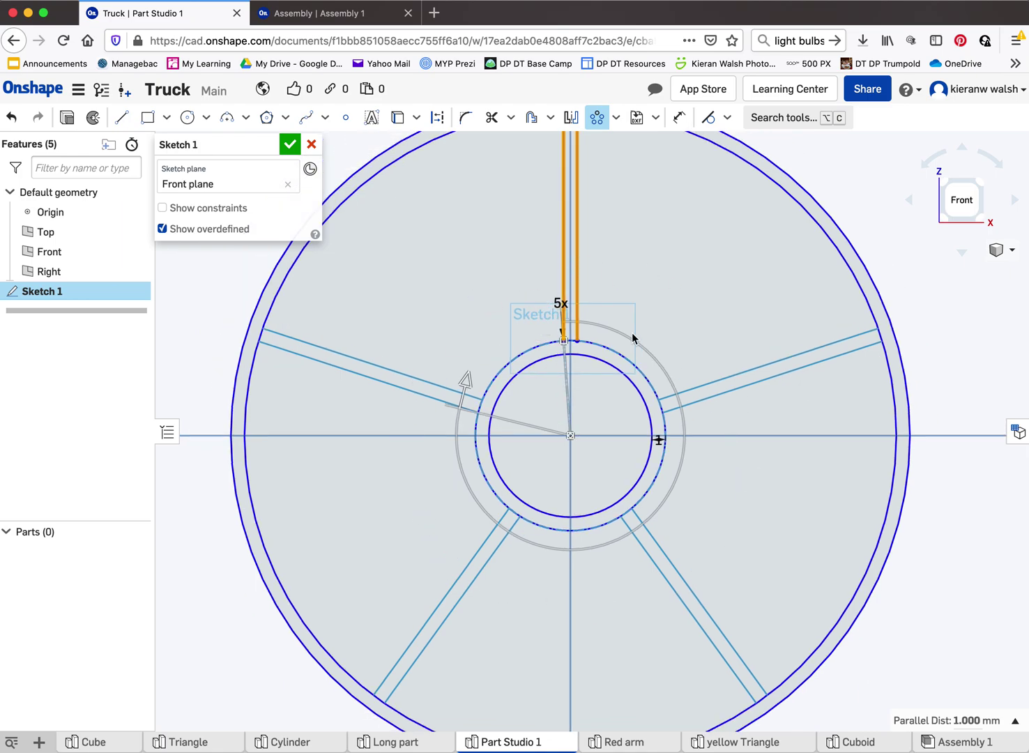
pyautogui.press('Return')
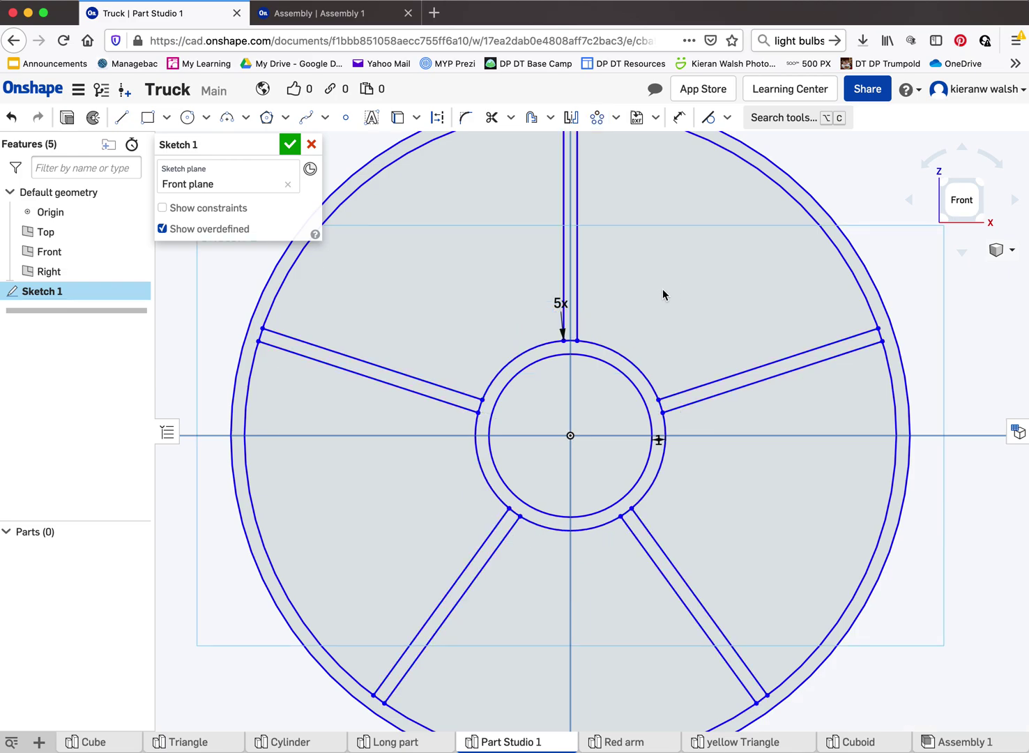
pyautogui.scroll(-3, 660, 350)
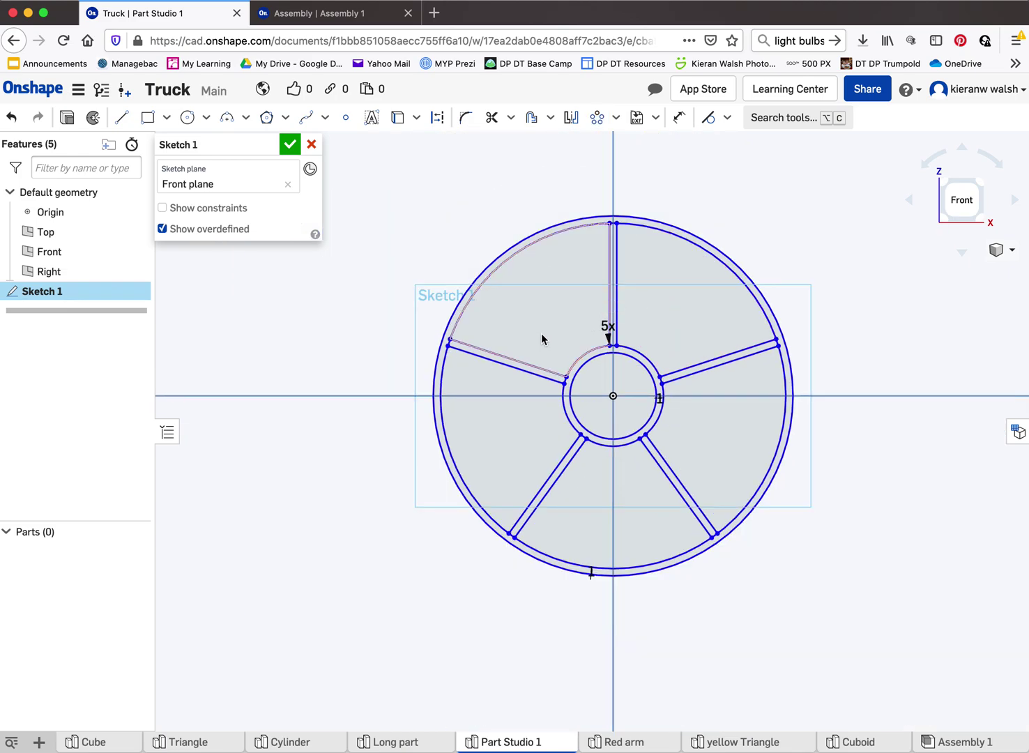
# - Trim the inner rim circle and outer hub circle between the side lines of the upper-left spoke
pyautogui.scroll(3, 541, 333)
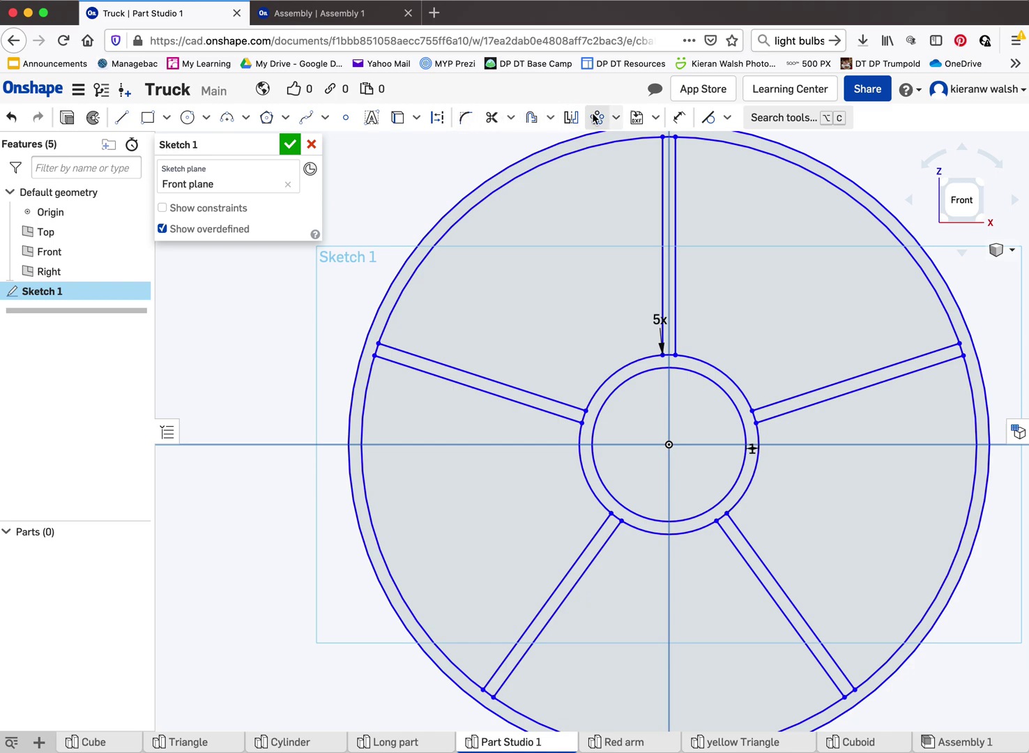
pyautogui.click(492, 118)
pyautogui.scroll(5, 380, 361)
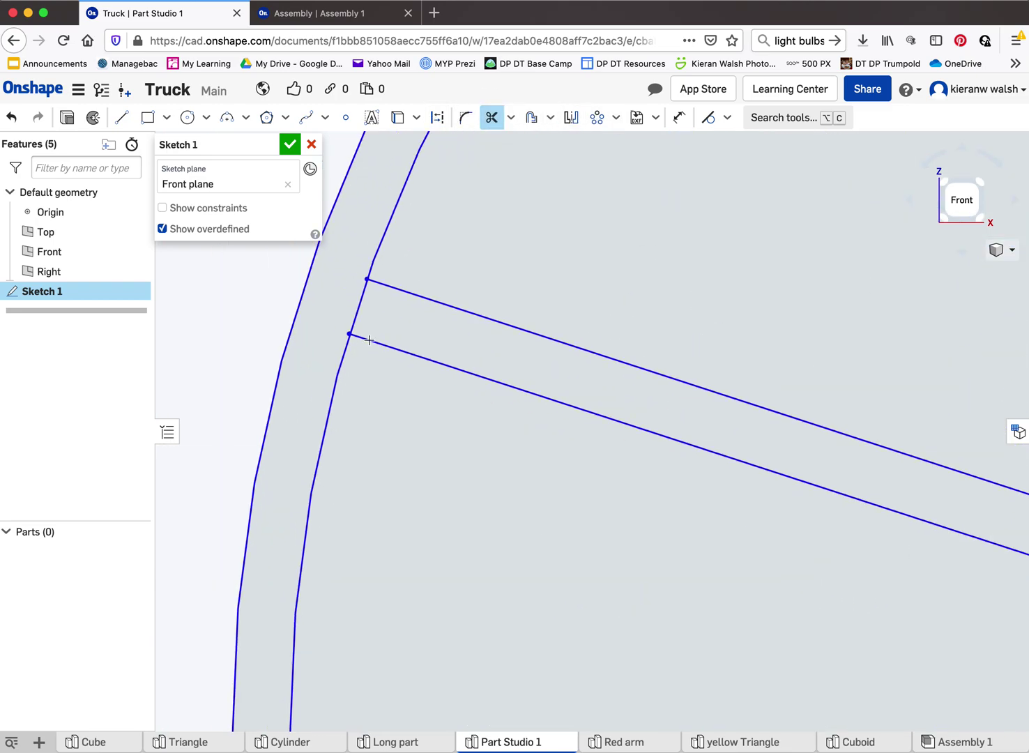
pyautogui.click(358, 307)
pyautogui.scroll(-5, 414, 332)
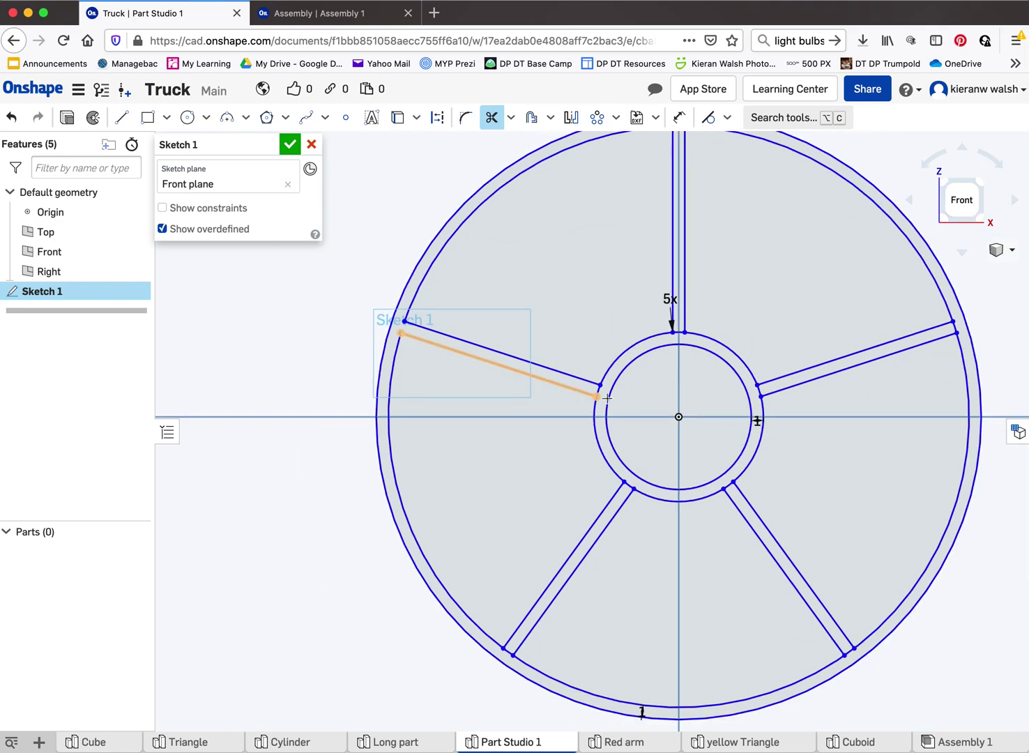
pyautogui.scroll(8, 607, 398)
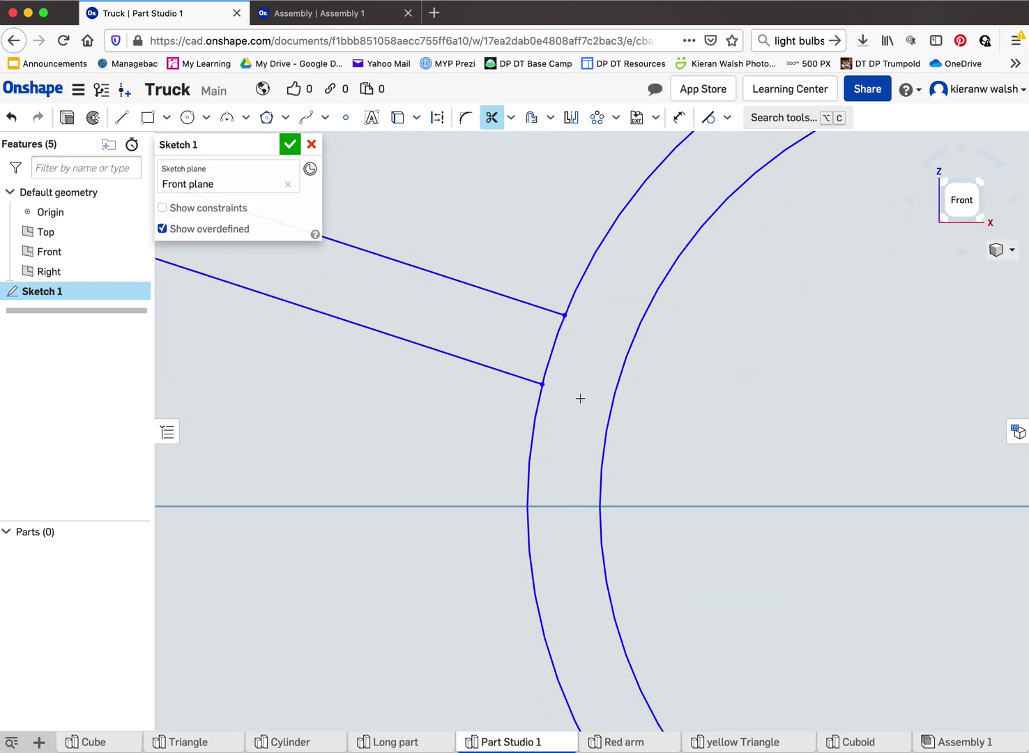
pyautogui.scroll(-8, 581, 398)
# - Trim the outer hub circle and inner rim circle between the side lines of the upright spoke
pyautogui.scroll(8, 670, 337)
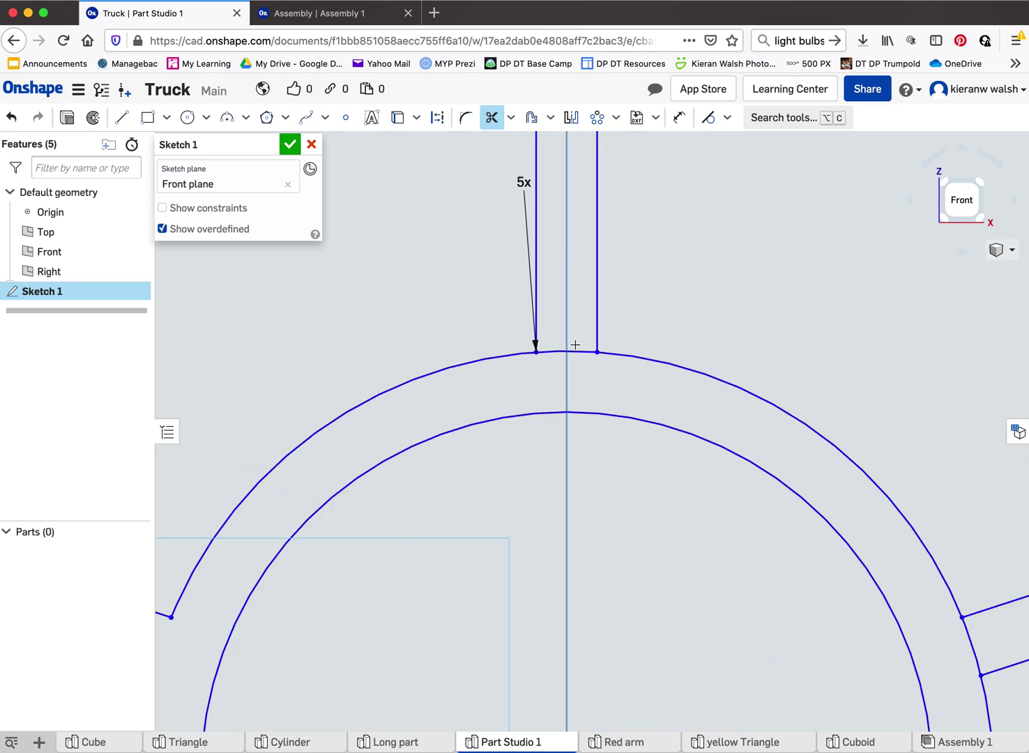
pyautogui.click(575, 350)
pyautogui.scroll(-8, 575, 351)
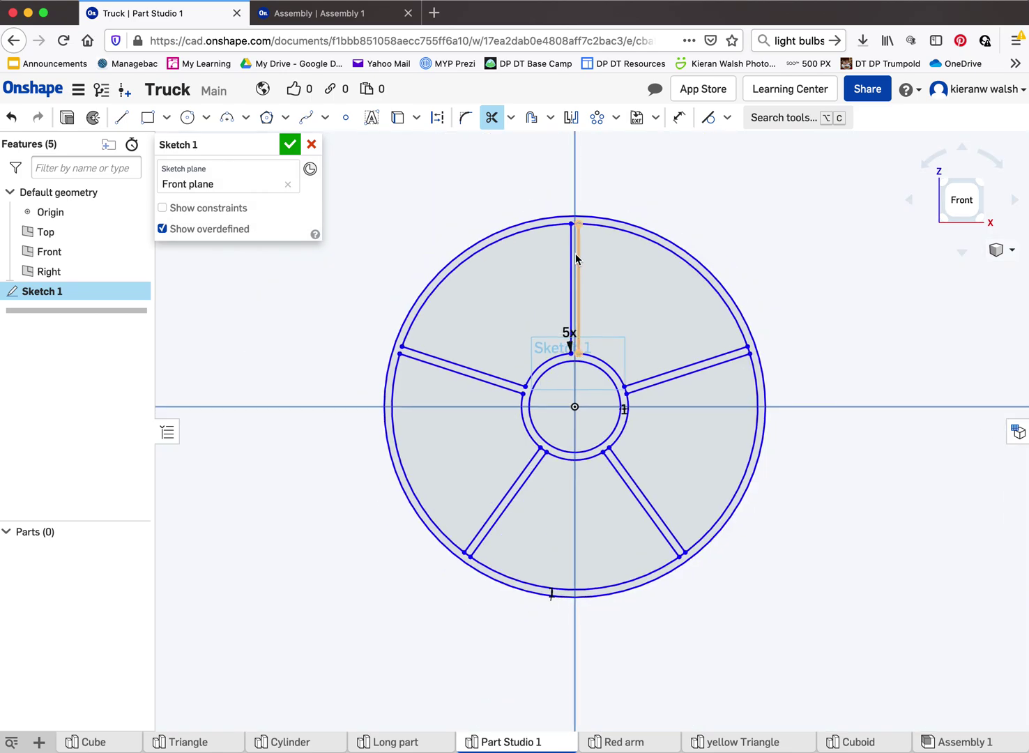
pyautogui.scroll(7, 575, 258)
pyautogui.click(566, 231)
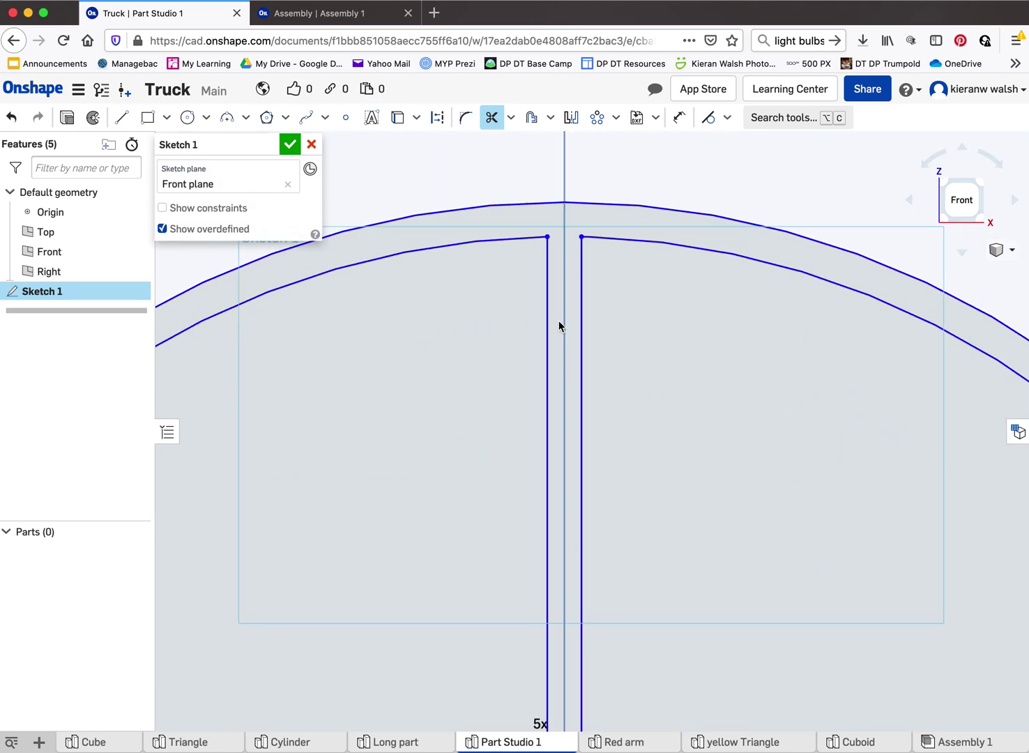
pyautogui.scroll(-8, 560, 325)
# - Trim the inner rim circle and outer hub circle between the side lines of the upper-right spoke
pyautogui.scroll(8, 644, 375)
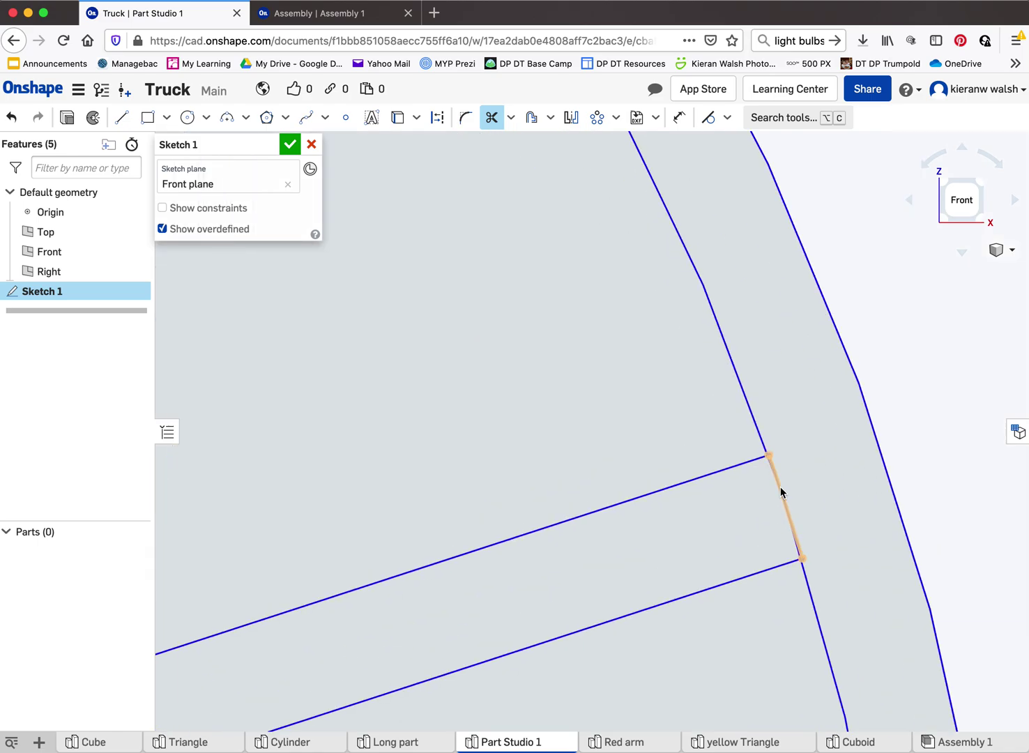
pyautogui.click(779, 494)
pyautogui.scroll(-8, 696, 522)
pyautogui.scroll(10, 522, 595)
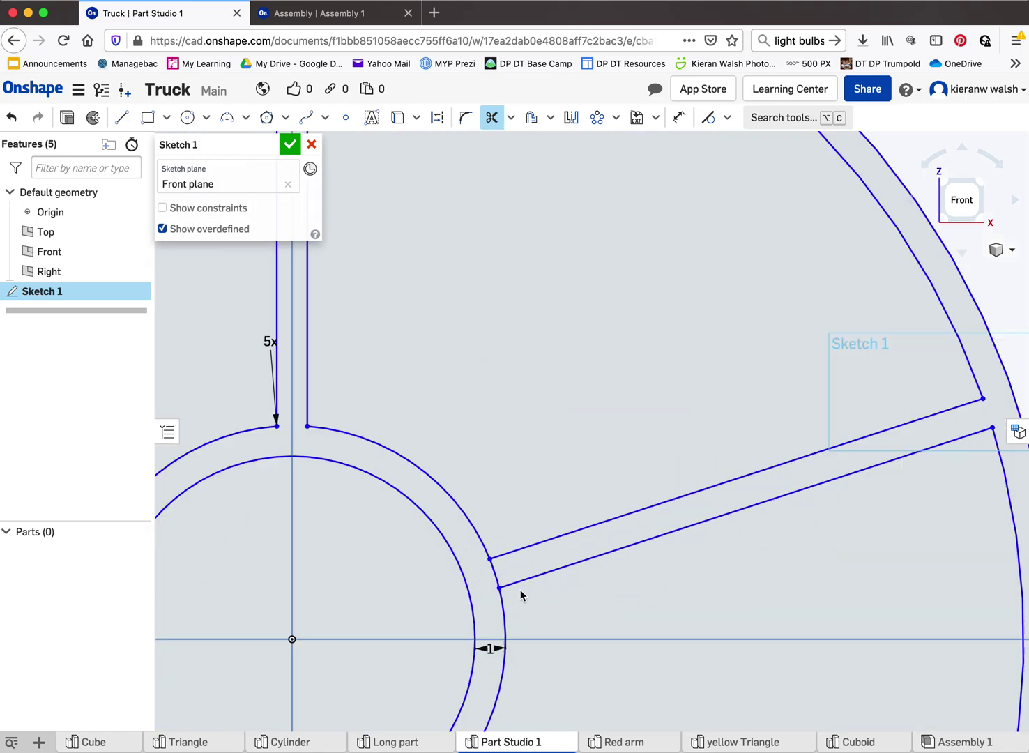
pyautogui.click(402, 519)
pyautogui.scroll(-10, 418, 519)
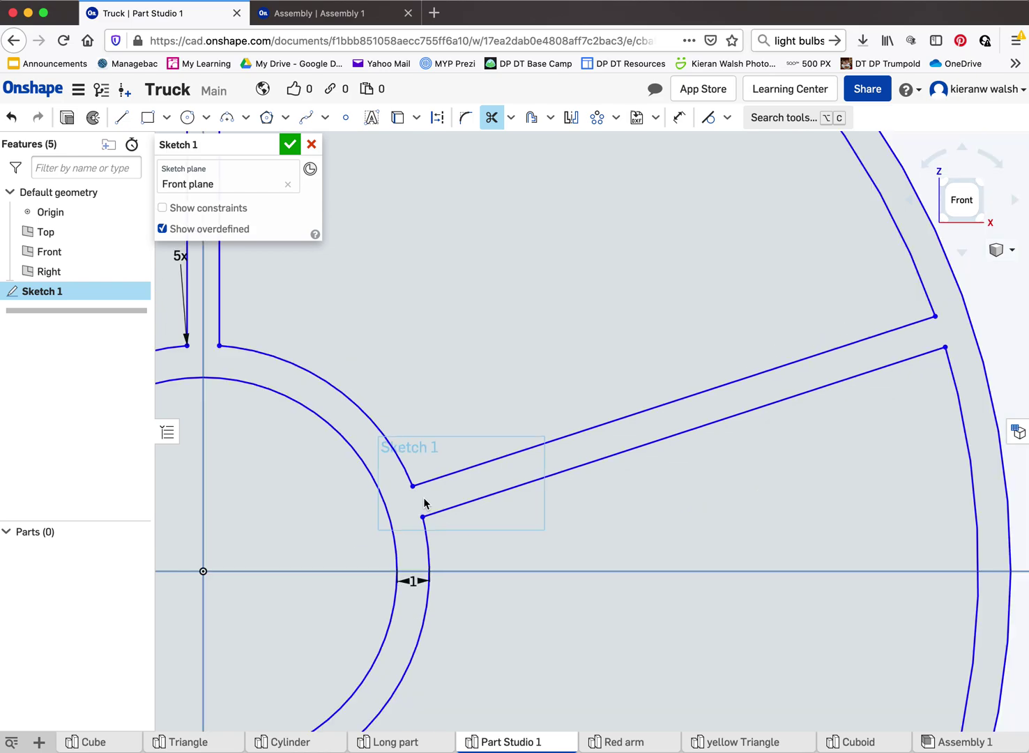
# - Trim the outer hub circle and inner rim circle between the side lines of the lower-right spoke
pyautogui.scroll(10, 460, 446)
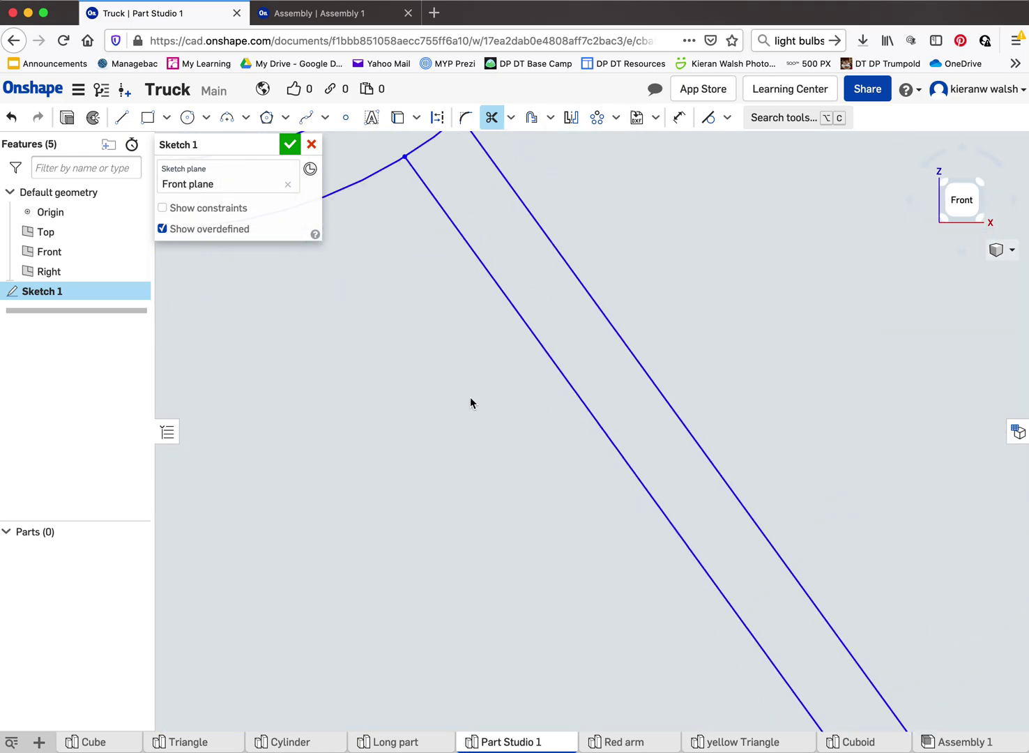
pyautogui.scroll(-10, 505, 311)
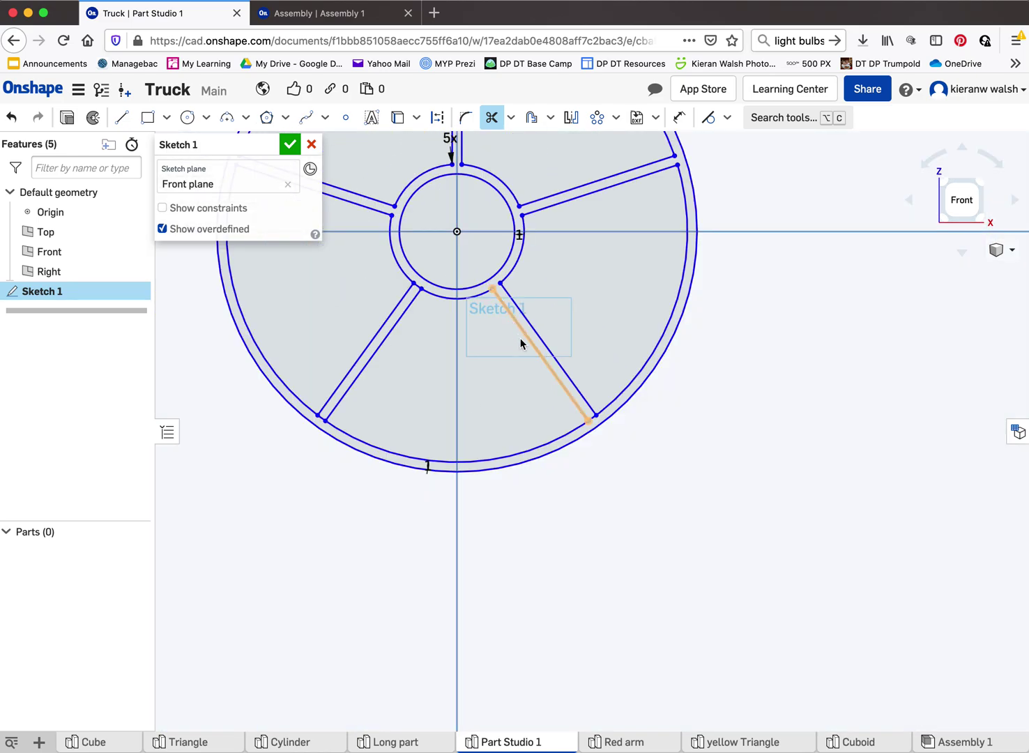
pyautogui.scroll(10, 543, 369)
pyautogui.click(649, 402)
pyautogui.scroll(-10, 673, 449)
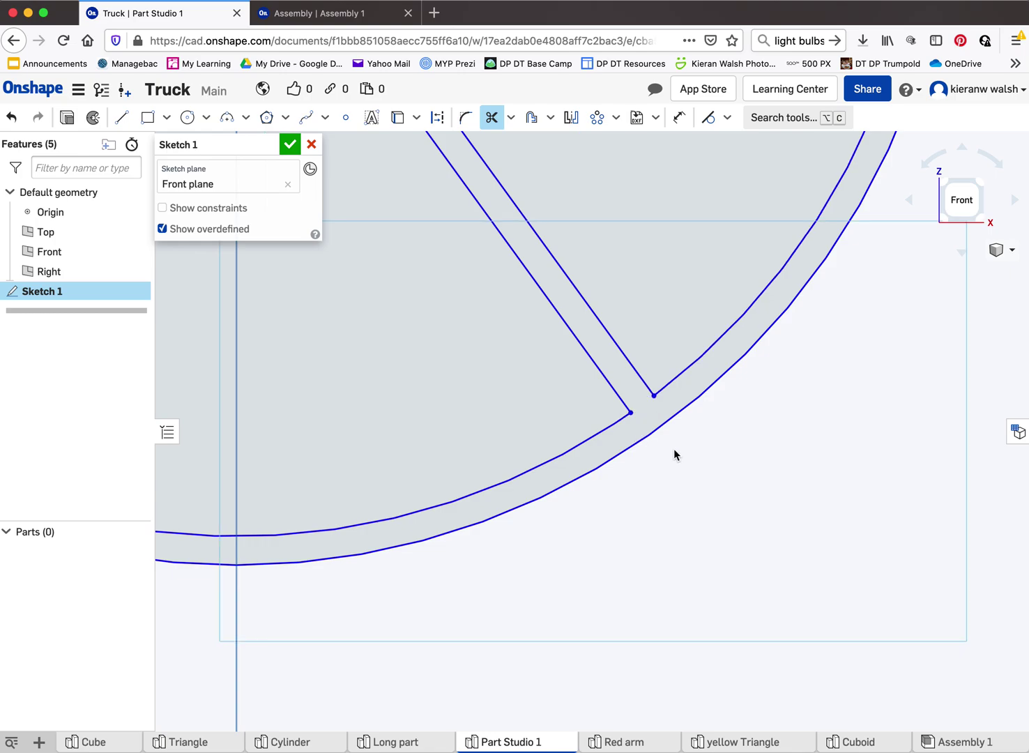
# - Trim the inner rim circle and outer hub circle between the side lines of the lower-left spoke and finish the sketch
pyautogui.scroll(10, 500, 457)
pyautogui.scroll(3, 476, 441)
pyautogui.click(499, 403)
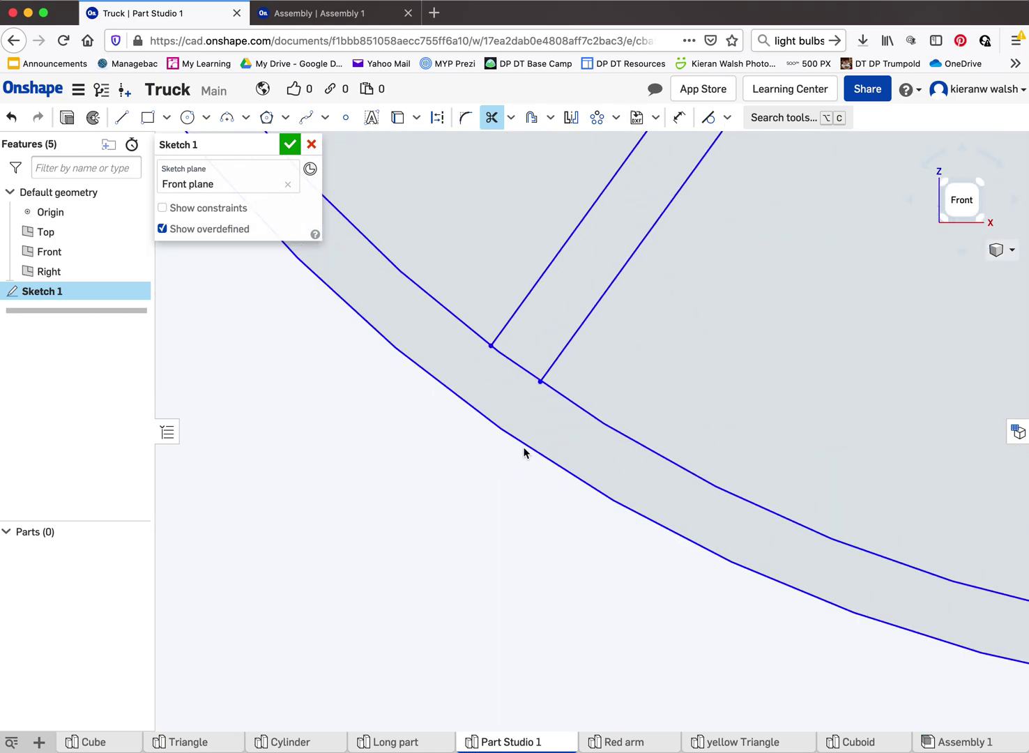
pyautogui.scroll(-10, 524, 447)
pyautogui.scroll(10, 589, 328)
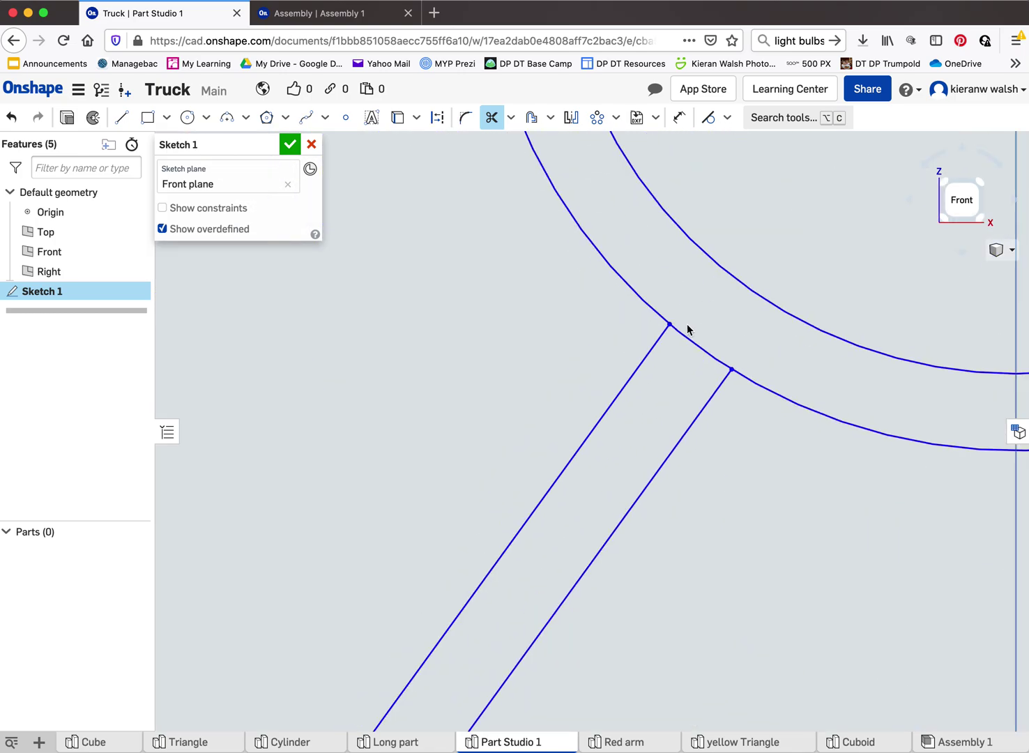
pyautogui.click(693, 341)
pyautogui.scroll(-10, 530, 389)
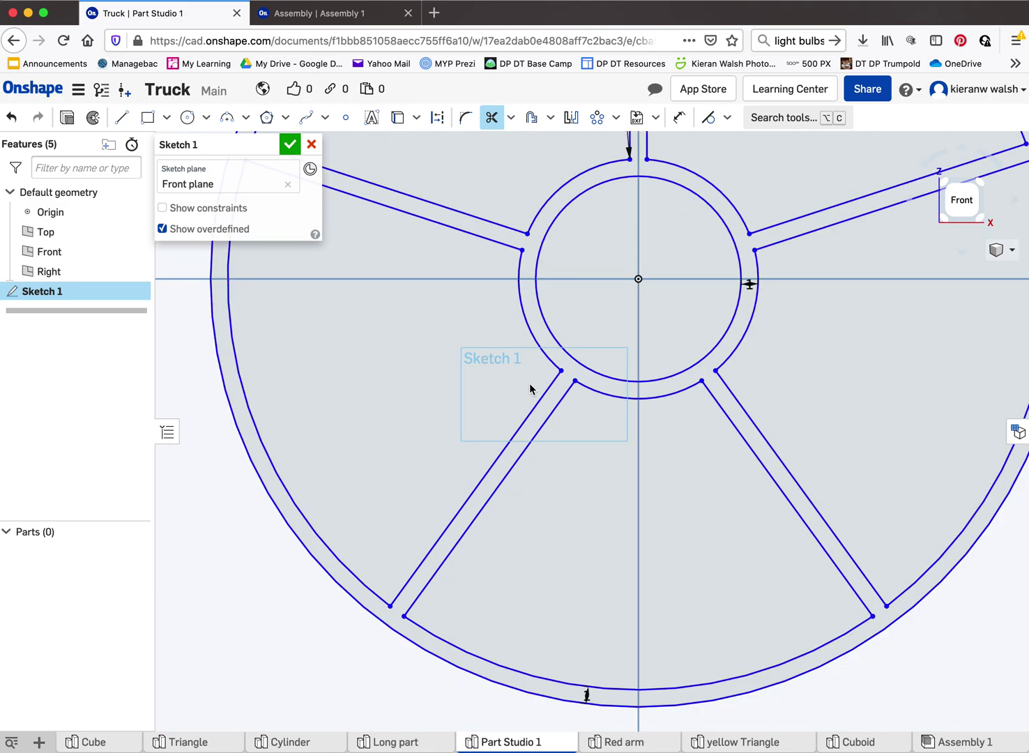
pyautogui.scroll(-3, 530, 385)
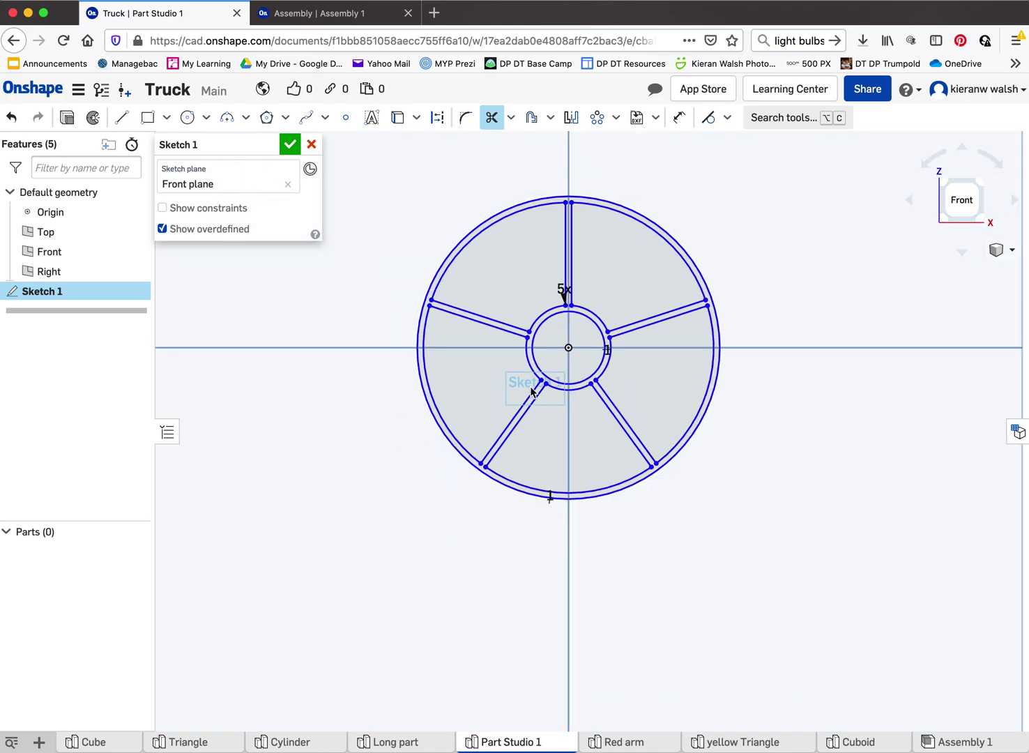
pyautogui.click(291, 145)
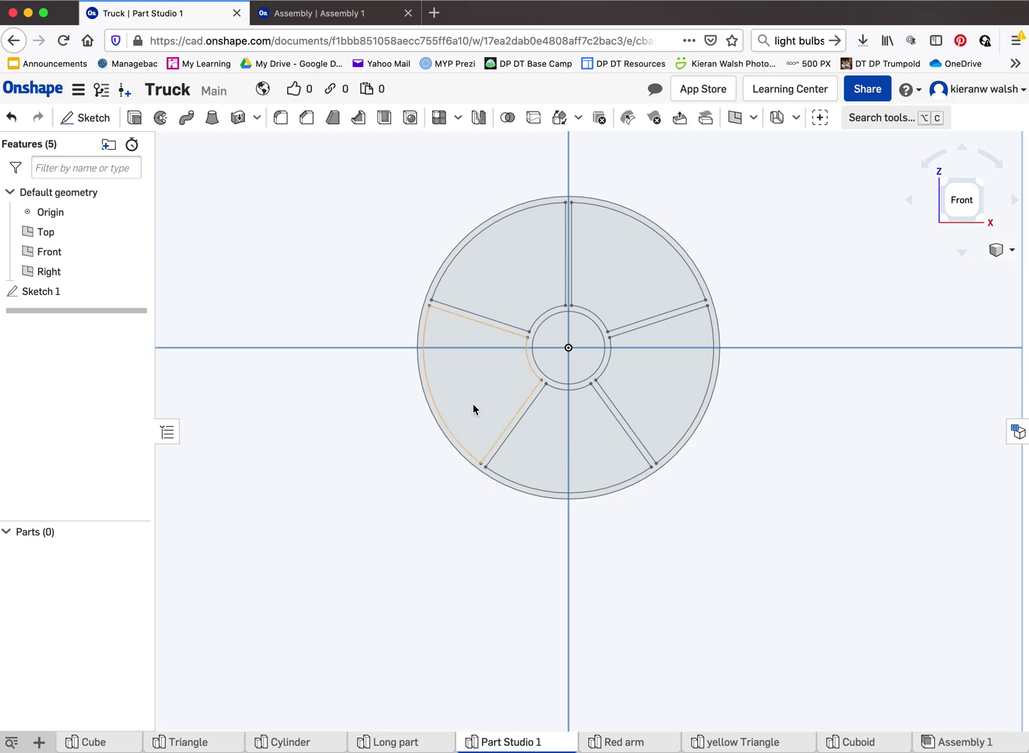
# - Extrude the wheel profile of rim, spokes and hub as a new solid with a blind depth of 20 mm
pyautogui.moveTo(486, 417); pyautogui.dragTo(481, 350, button='right')
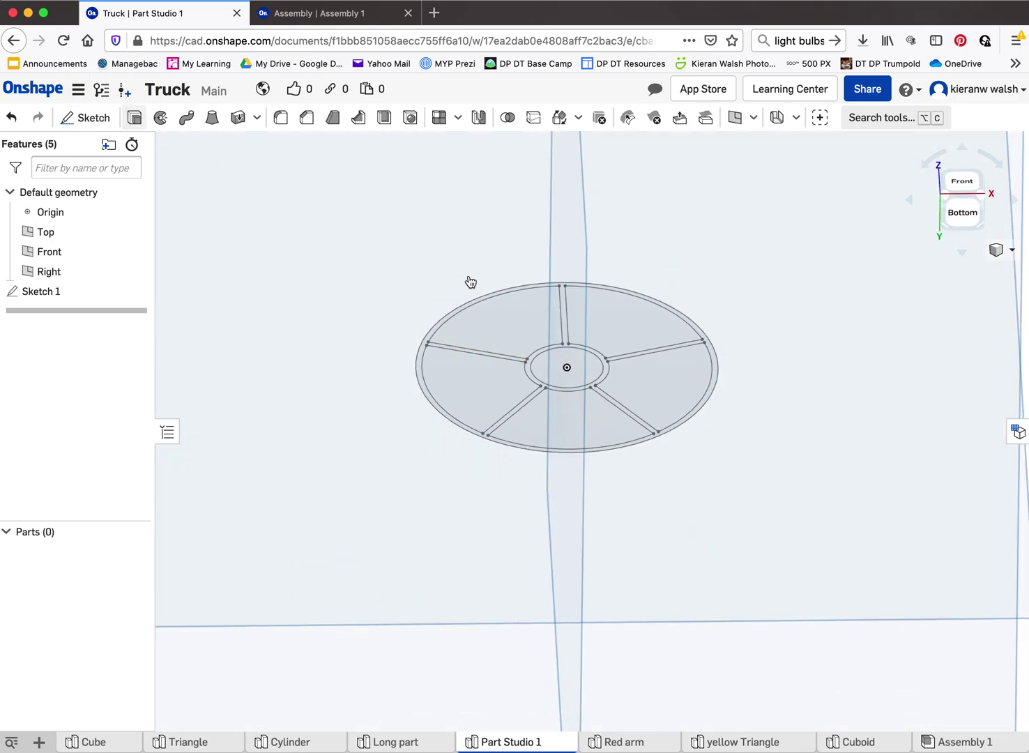
pyautogui.hotkey('shift', 'e')
pyautogui.scroll(5, 426, 356)
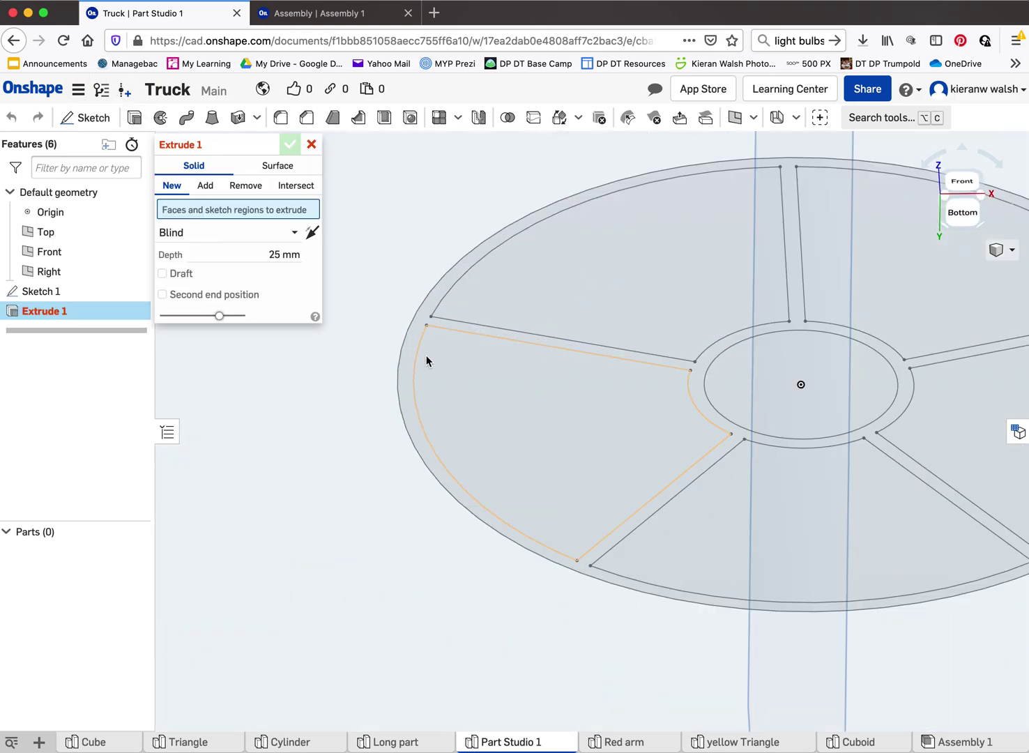
pyautogui.click(410, 346)
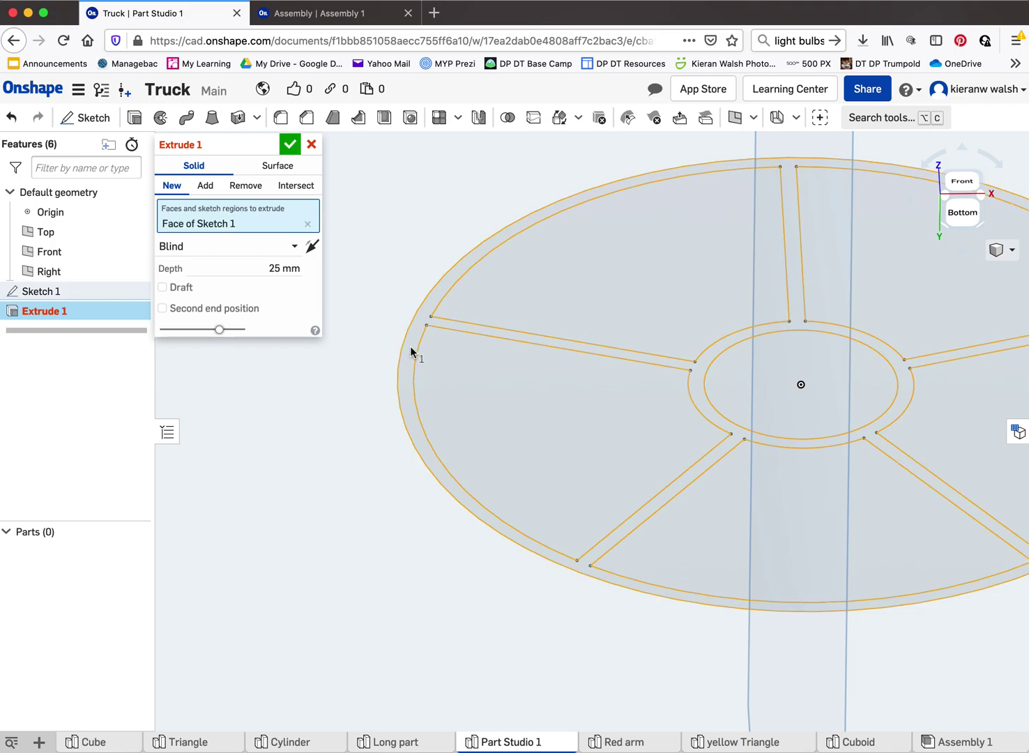
pyautogui.scroll(-3, 430, 340)
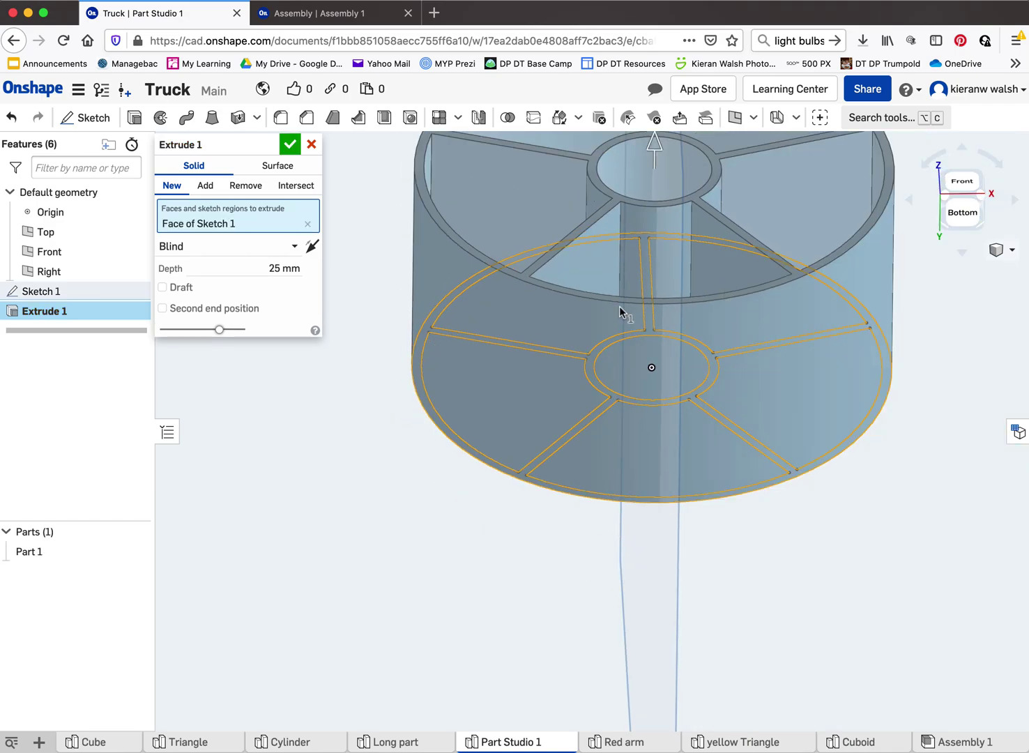
pyautogui.moveTo(621, 307)
pyautogui.mouseDown(button='right')
pyautogui.moveTo(597, 340)
pyautogui.moveTo(621, 333)
pyautogui.mouseUp(button='right')
pyautogui.scroll(4, 634, 301)
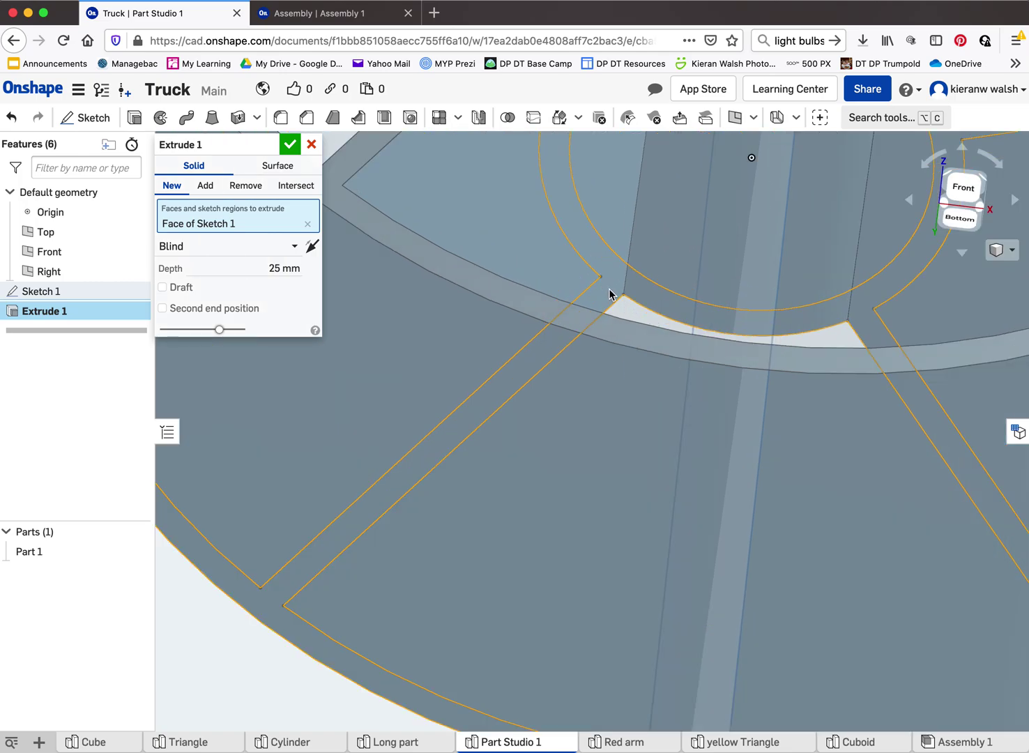
pyautogui.scroll(-5, 506, 350)
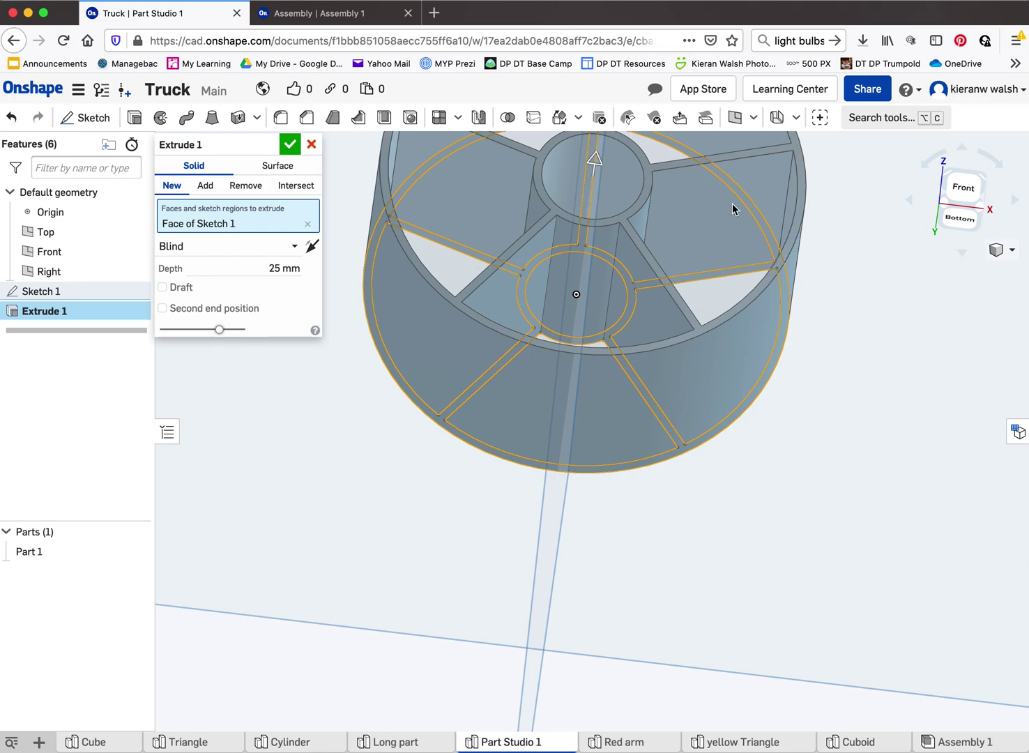
pyautogui.moveTo(725, 328); pyautogui.dragTo(701, 473, button='middle')
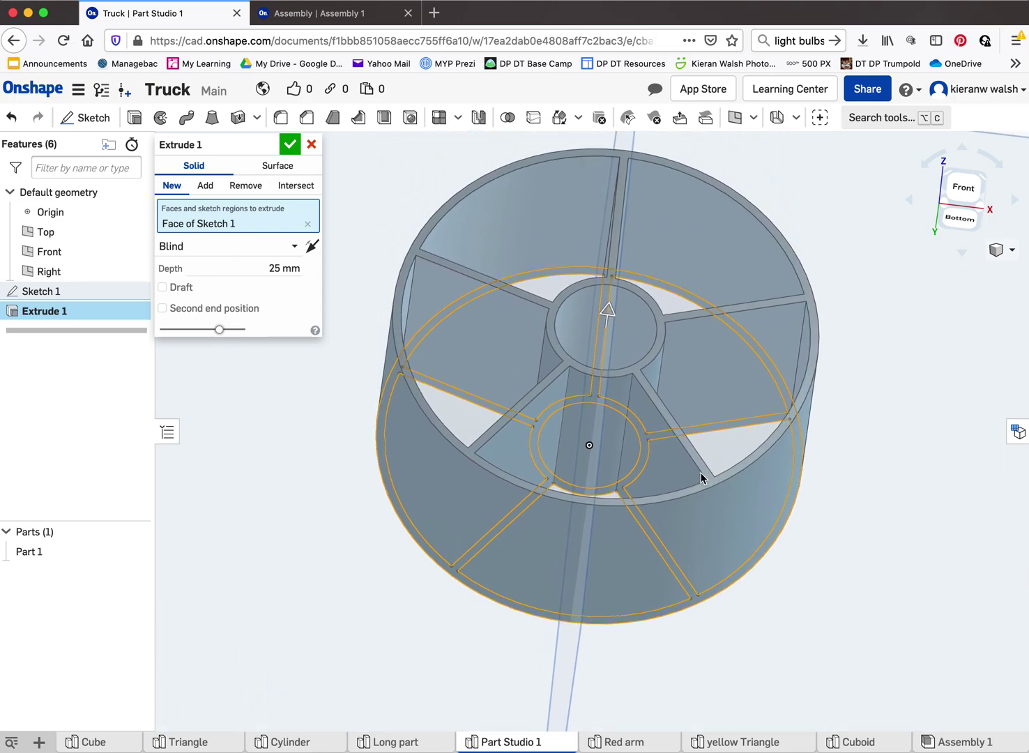
pyautogui.moveTo(267, 269); pyautogui.dragTo(307, 273)
pyautogui.write('20')
pyautogui.click(290, 145)
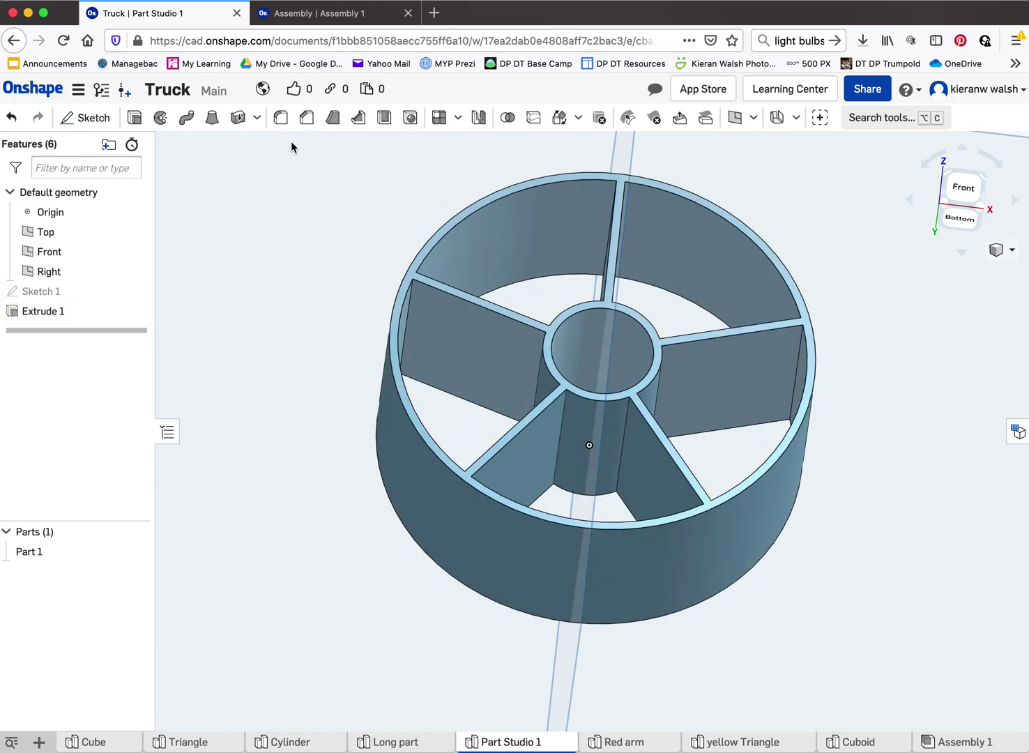
pyautogui.moveTo(487, 452); pyautogui.dragTo(449, 453, button='right')
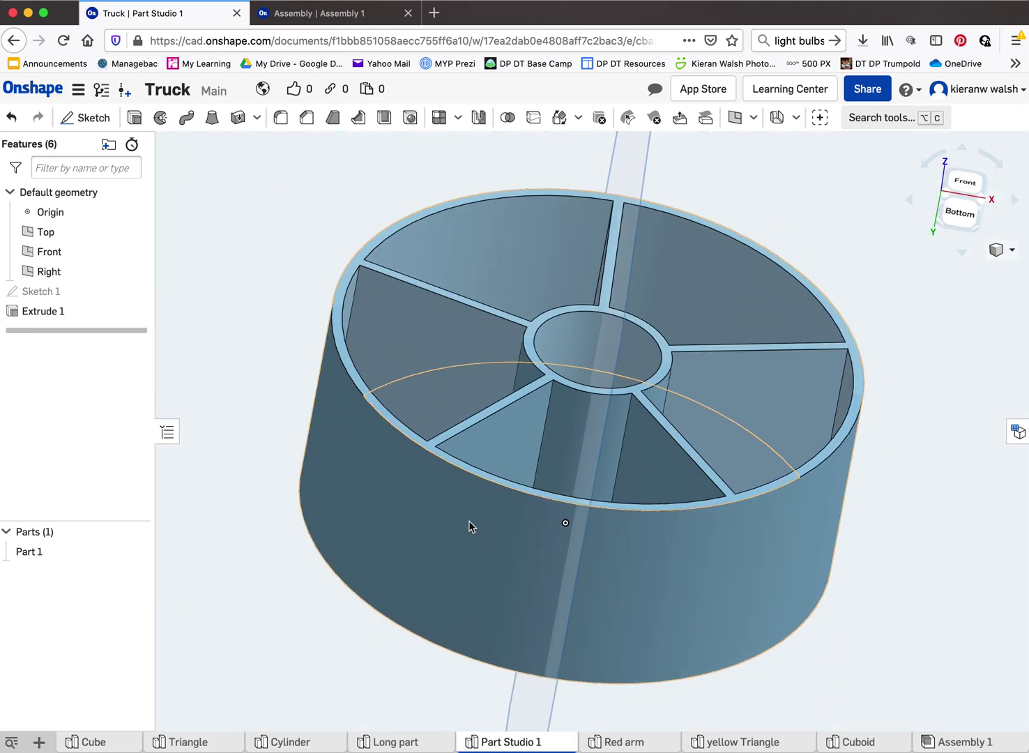
pyautogui.moveTo(469, 525); pyautogui.dragTo(510, 420, button='right')
pyautogui.scroll(-2, 512, 420)
pyautogui.scroll(3, 694, 315)
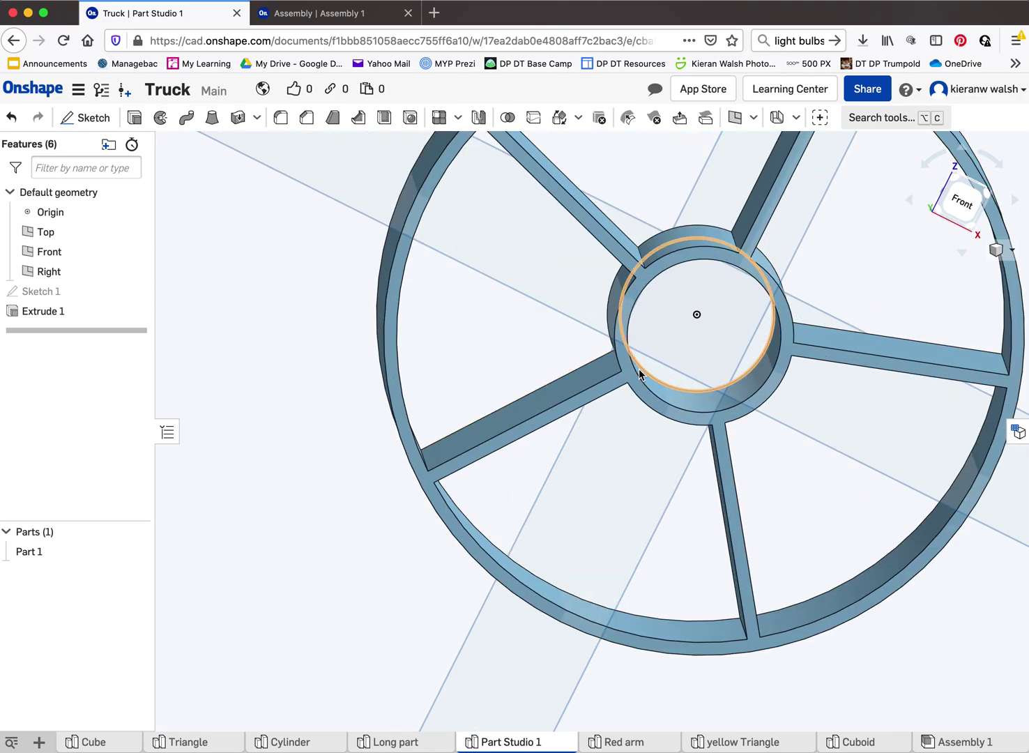
pyautogui.scroll(-5, 752, 259)
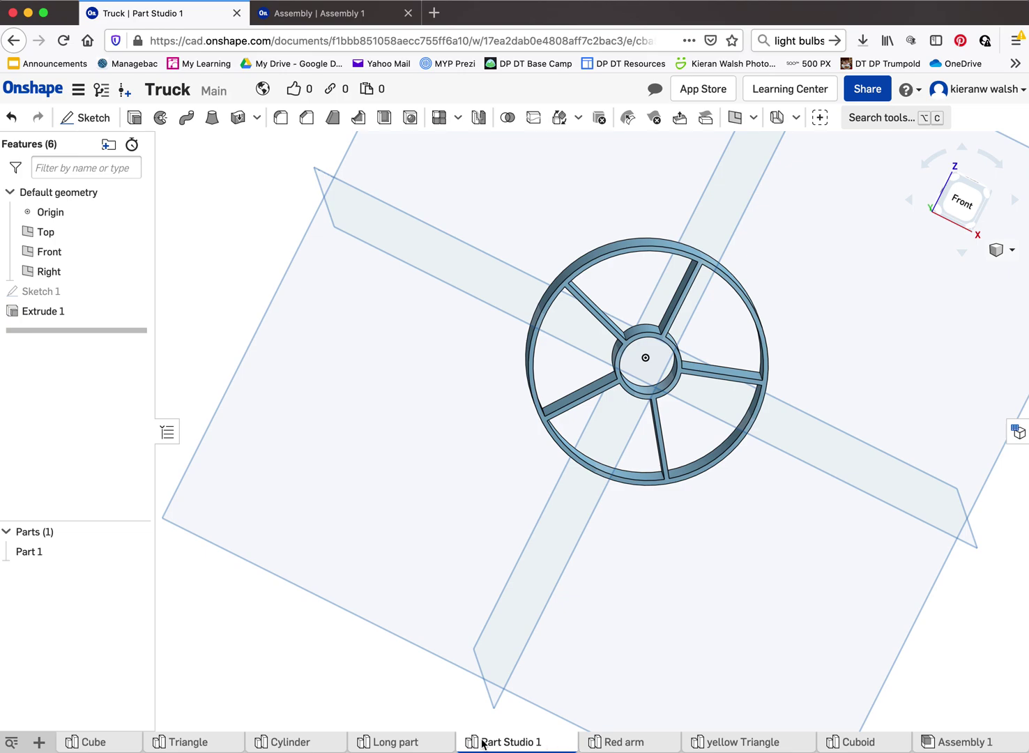
pyautogui.click(39, 742)
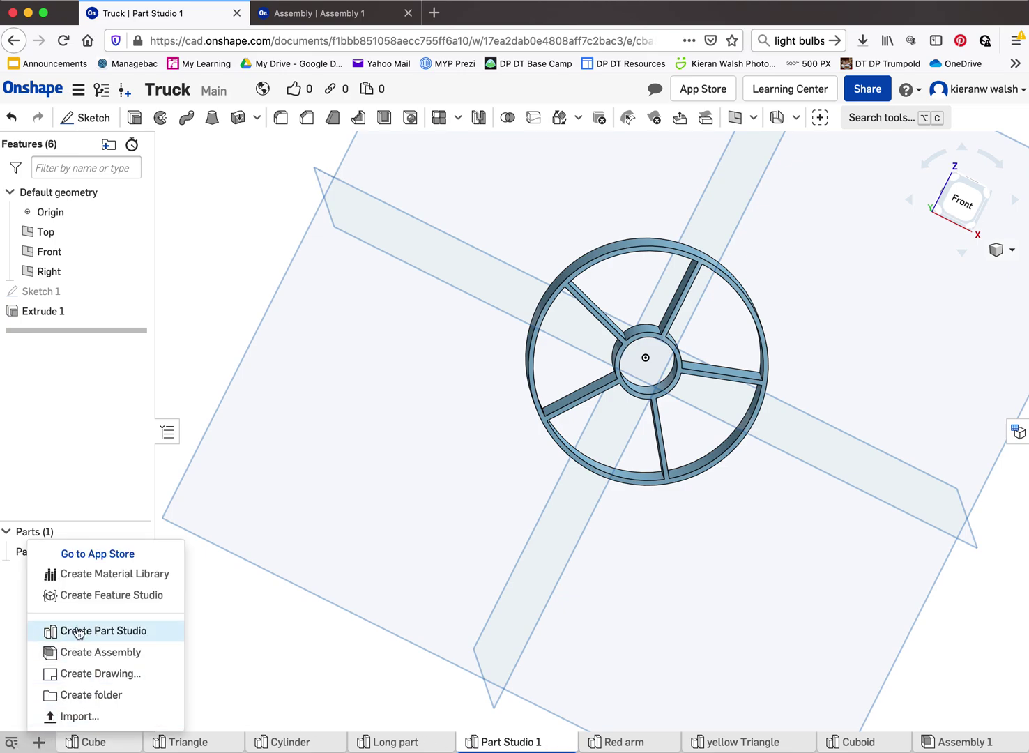
pyautogui.click(475, 465)
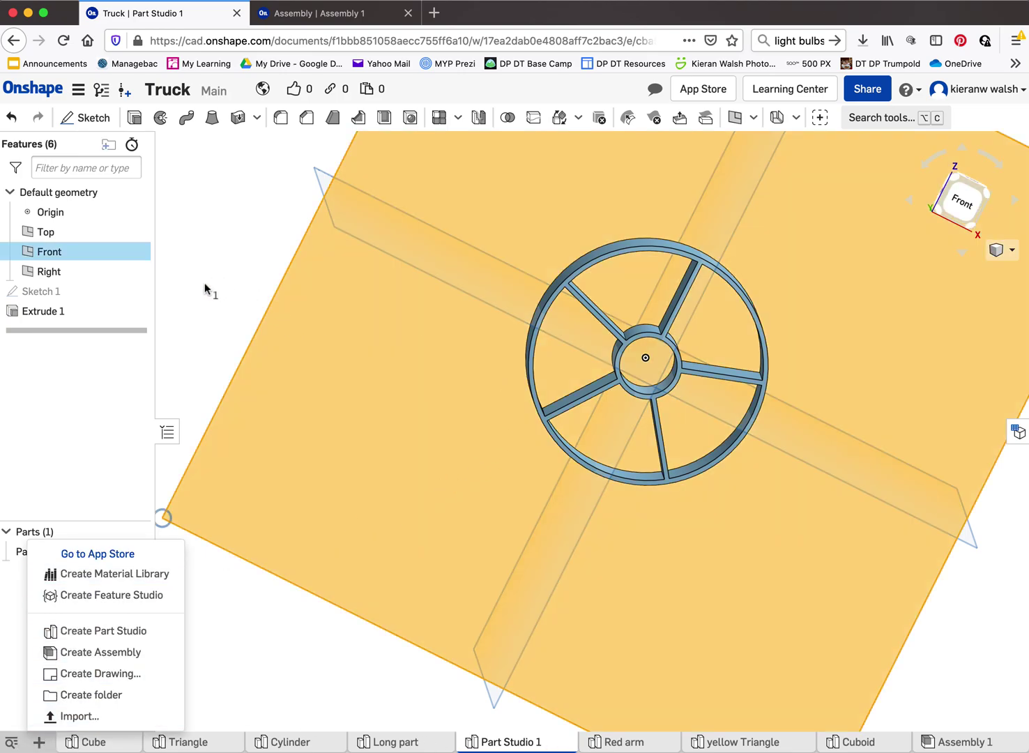
# - Change the wheel part's appearance to the dark orange-red palette colour
pyautogui.click(21, 553)
pyautogui.rightClick(22, 552)
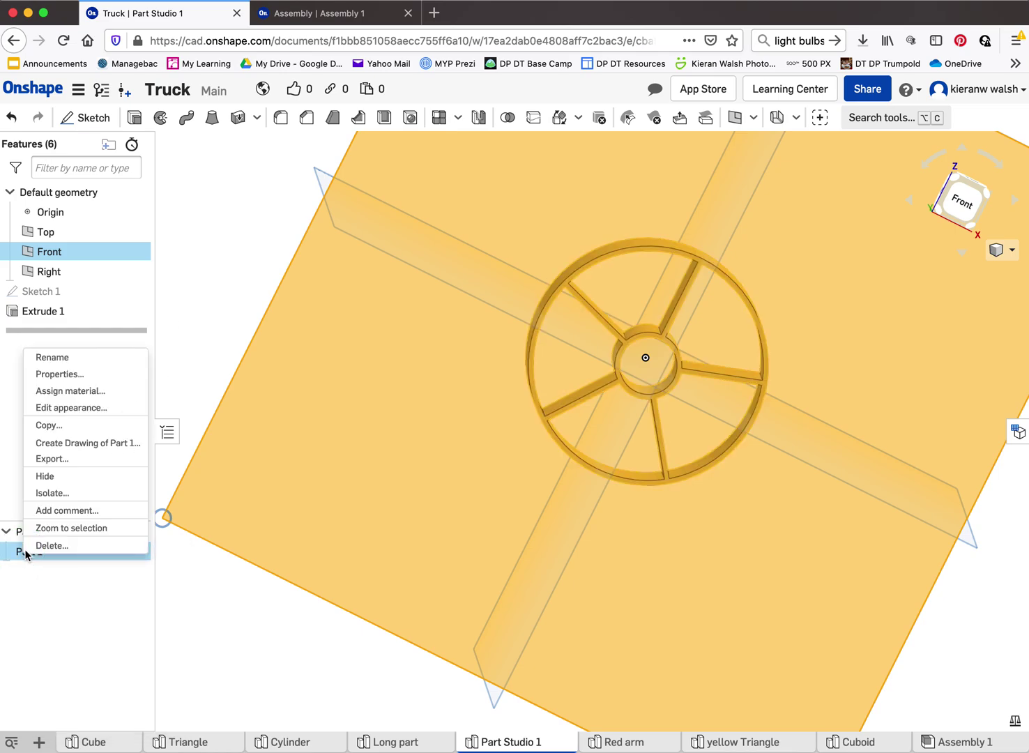
pyautogui.click(77, 407)
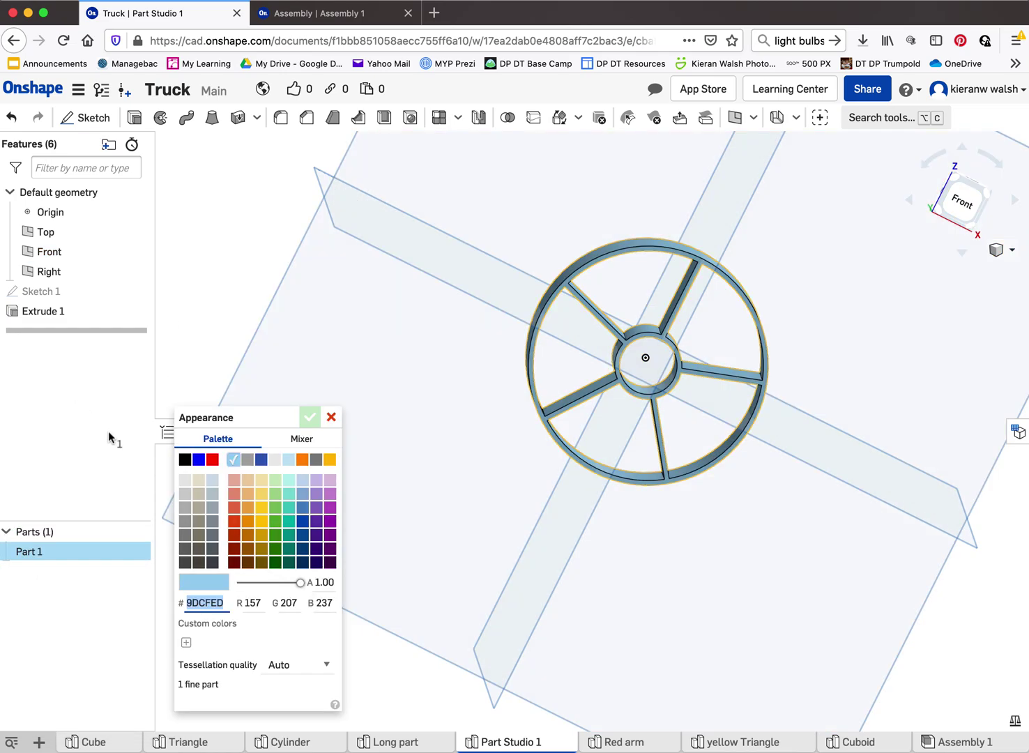
pyautogui.click(234, 522)
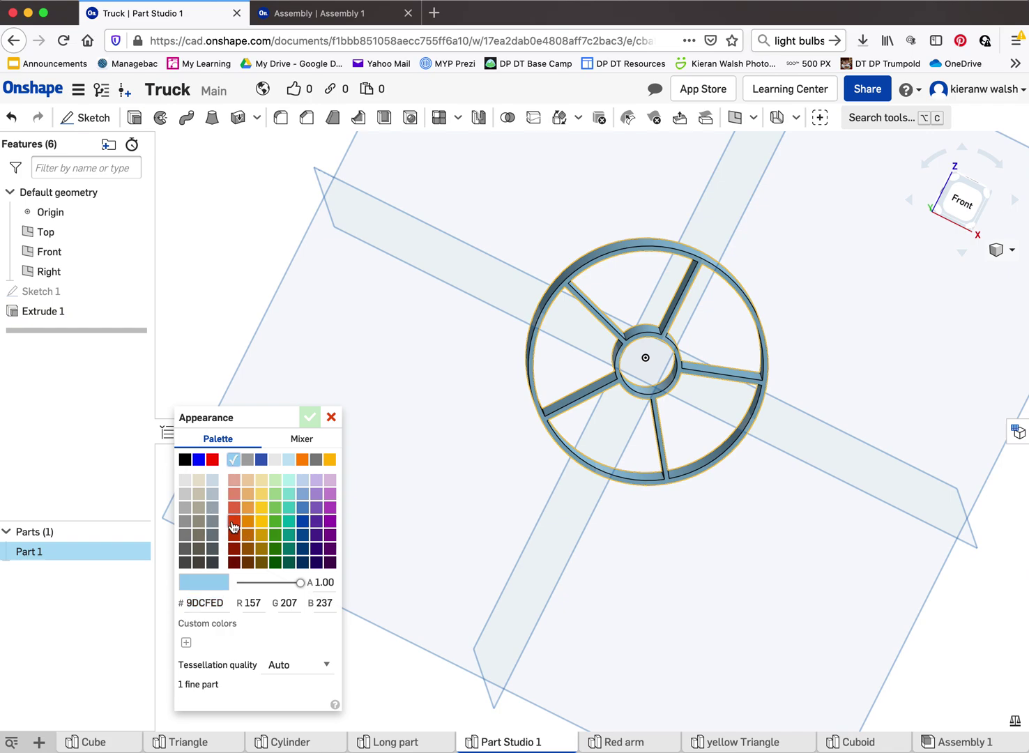
pyautogui.click(309, 416)
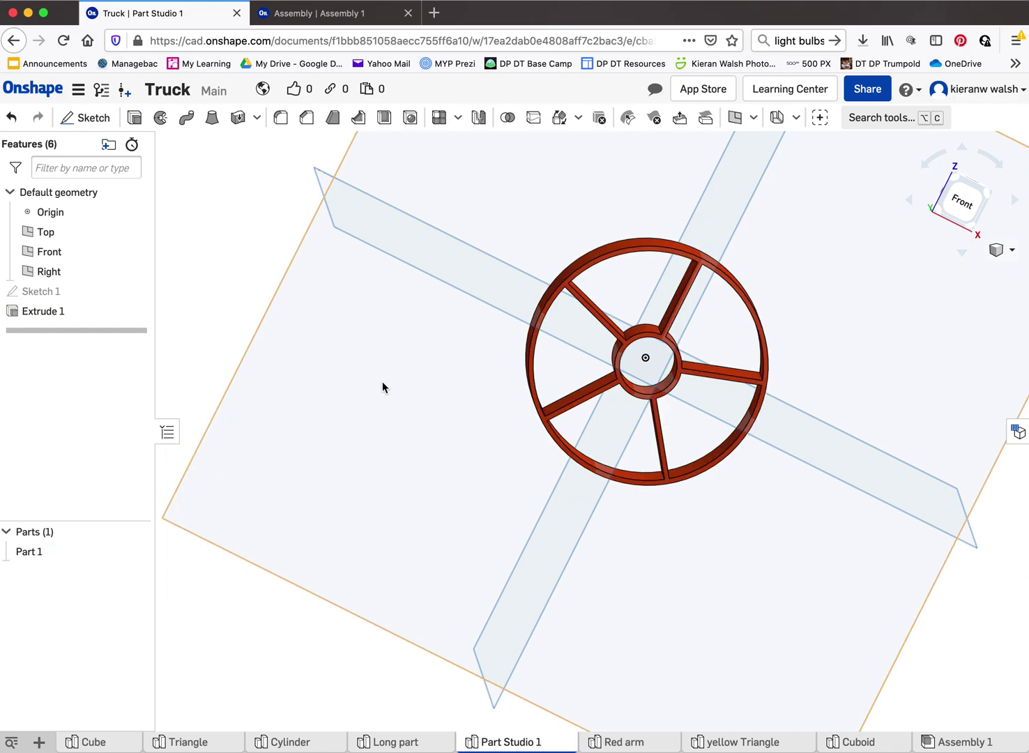
# - Create a new Part Studio and rename the wheel's Part Studio 1 as tyre
pyautogui.click(39, 741)
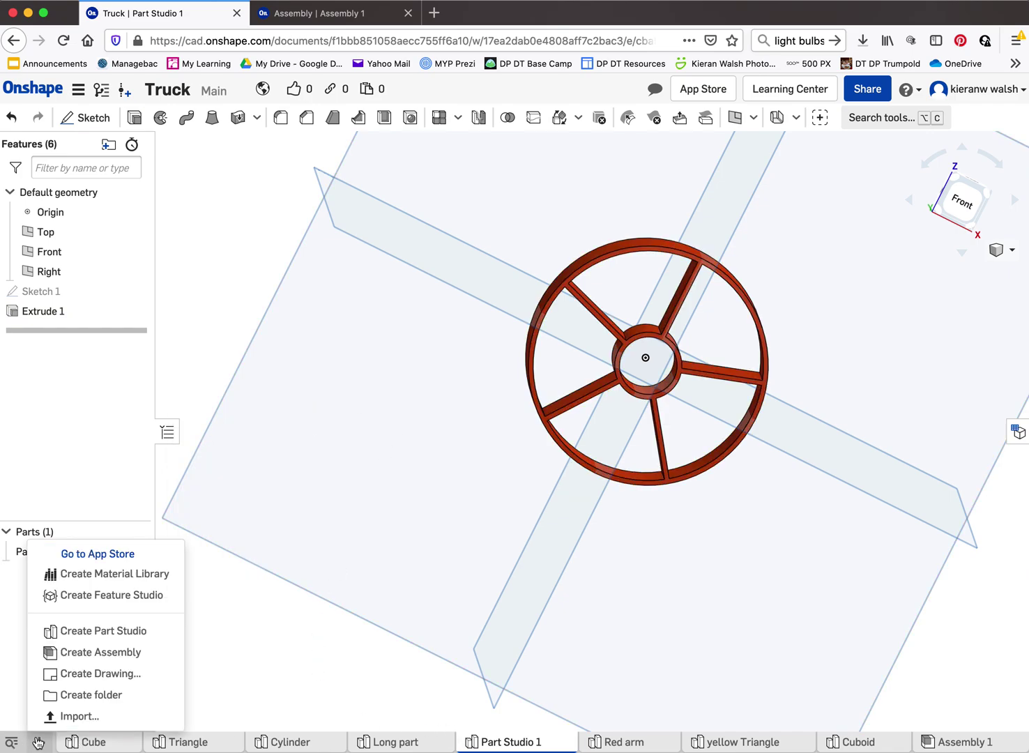
pyautogui.click(85, 632)
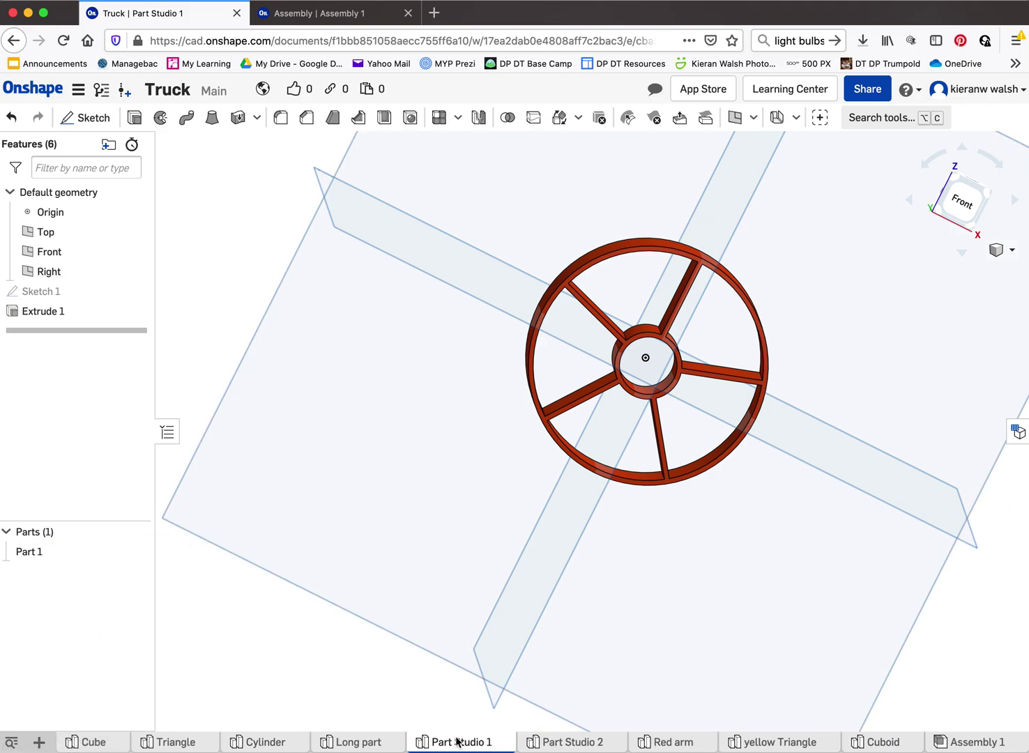
pyautogui.rightClick(457, 741)
pyautogui.click(460, 593)
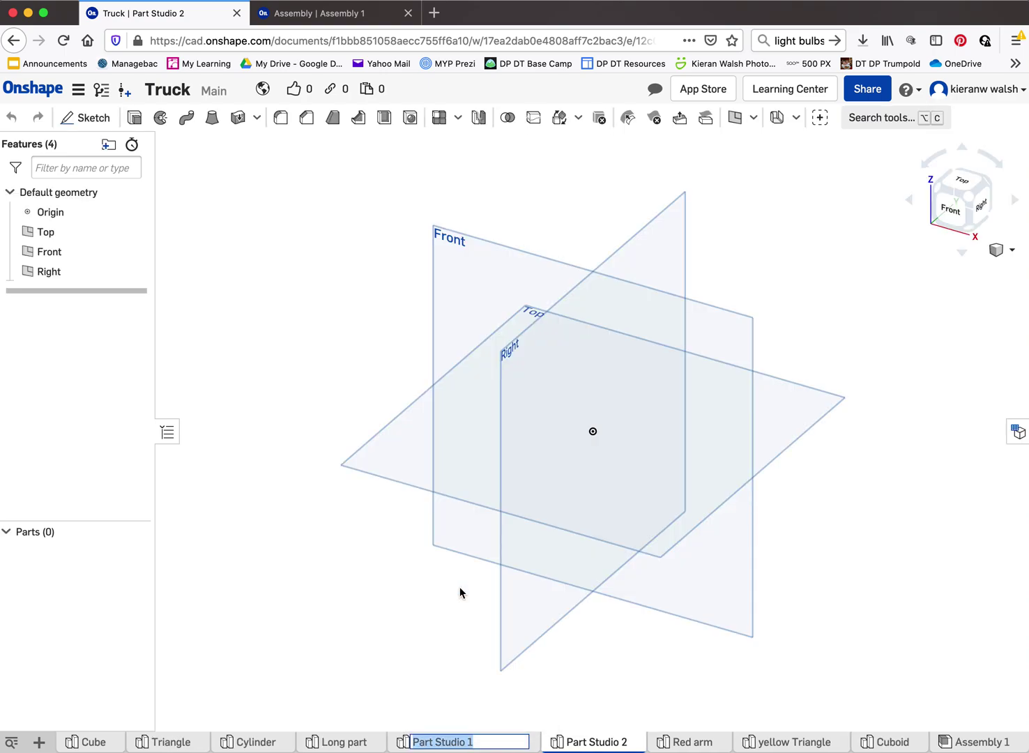
pyautogui.write('tyre')
pyautogui.press('Return')
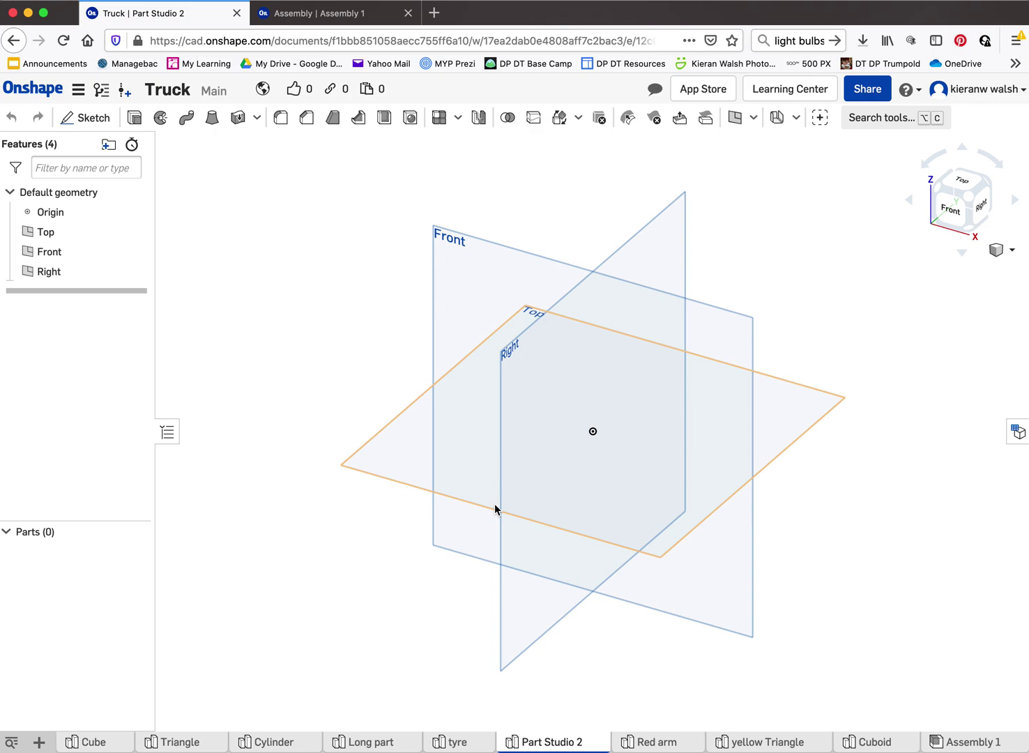
# - Start a sketch on the Front plane of Part Studio 2 and draw a 50 mm diameter circle centred on the origin
pyautogui.scroll(1, 597, 482)
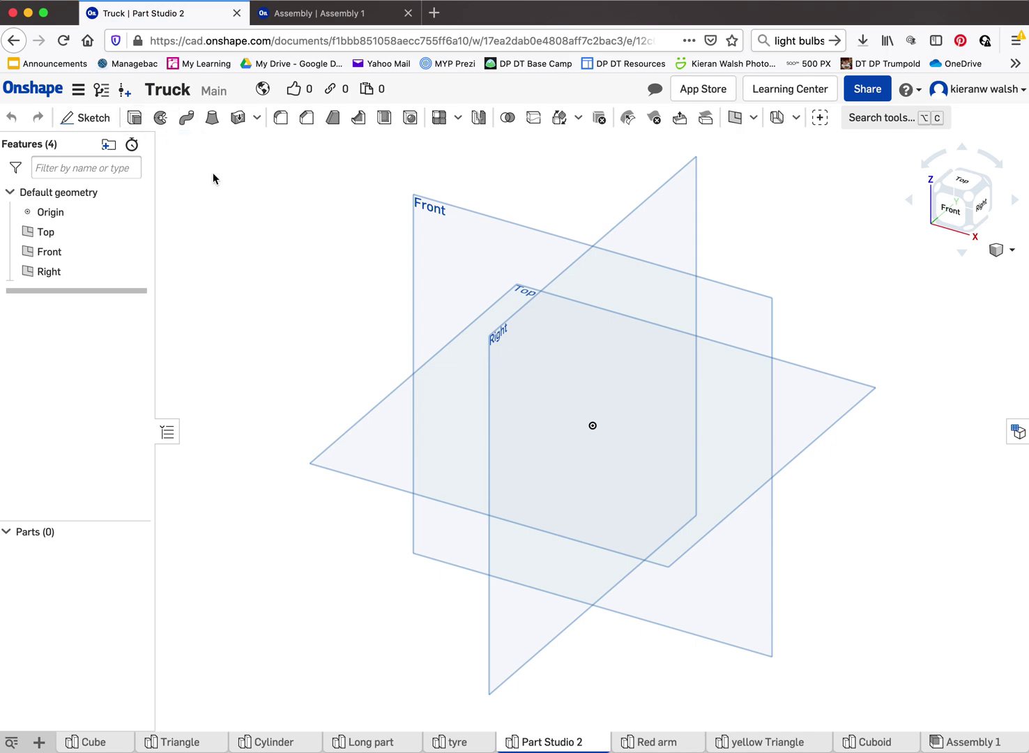
pyautogui.click(90, 117)
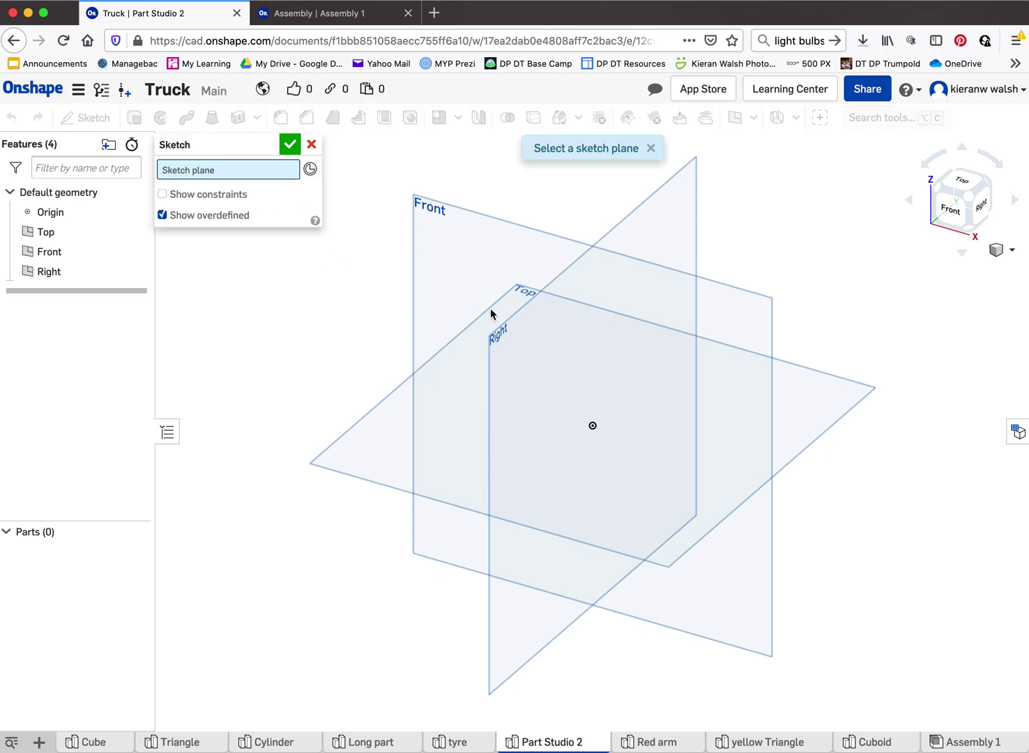
pyautogui.click(519, 224)
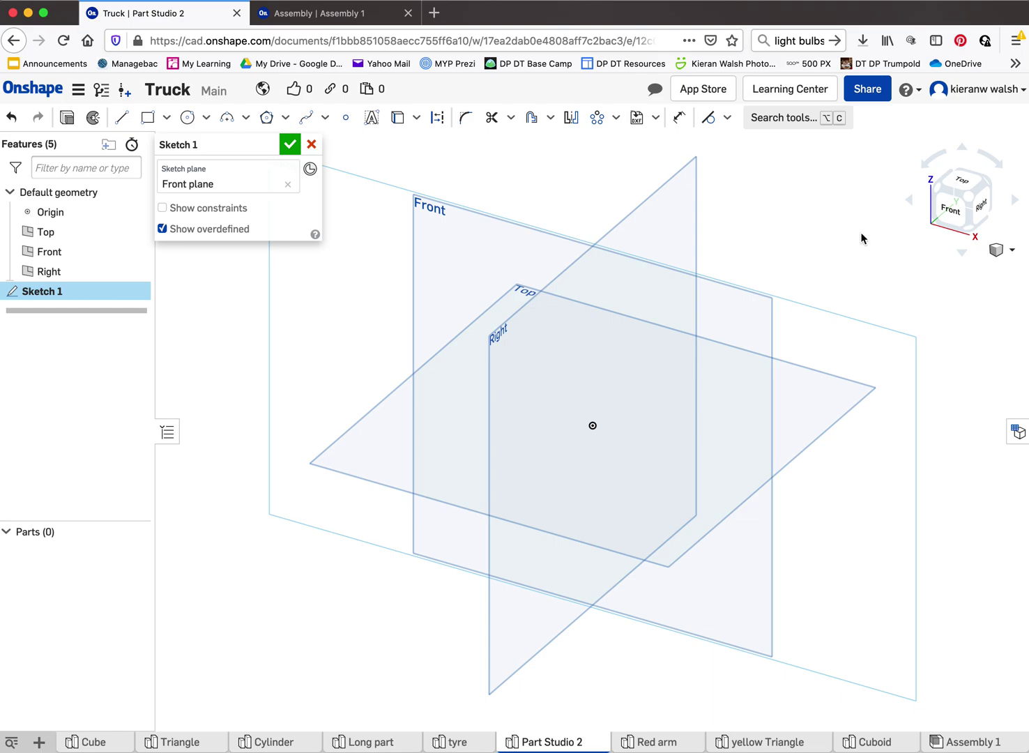
pyautogui.click(955, 215)
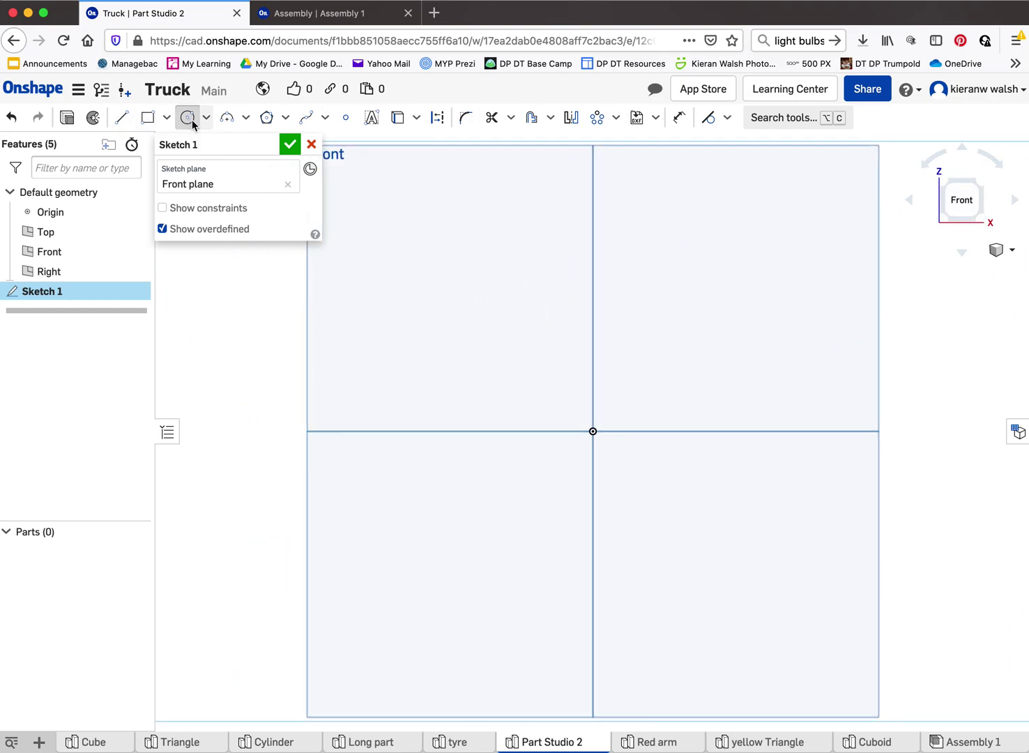
pyautogui.click(186, 118)
pyautogui.click(592, 432)
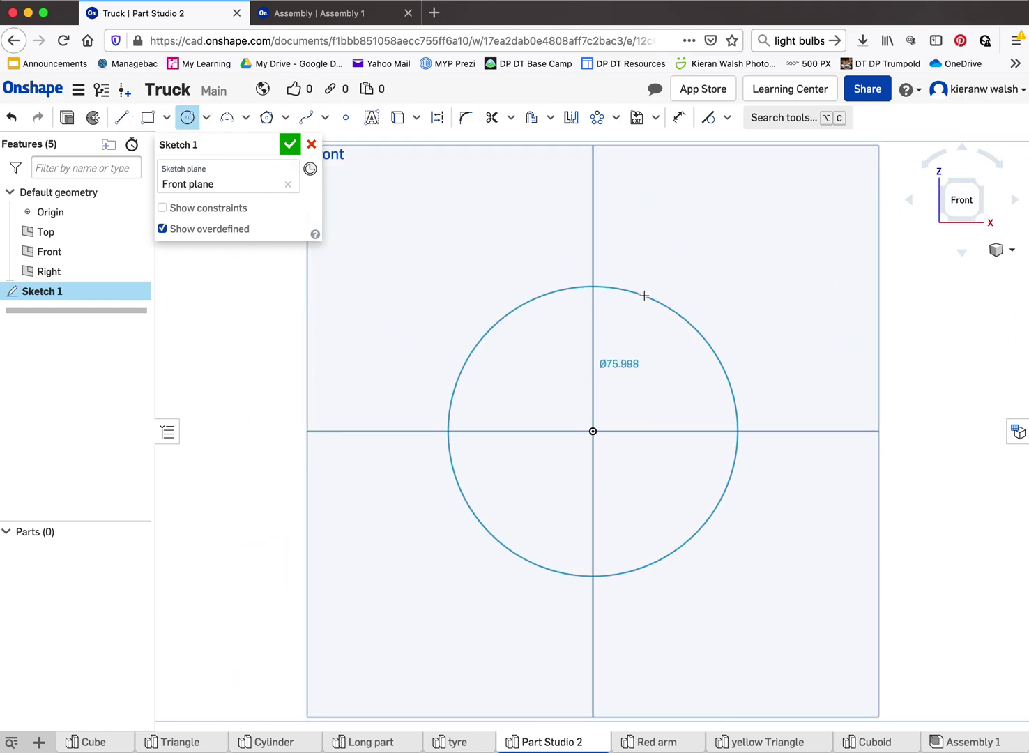
pyautogui.click(644, 296)
pyautogui.write('50')
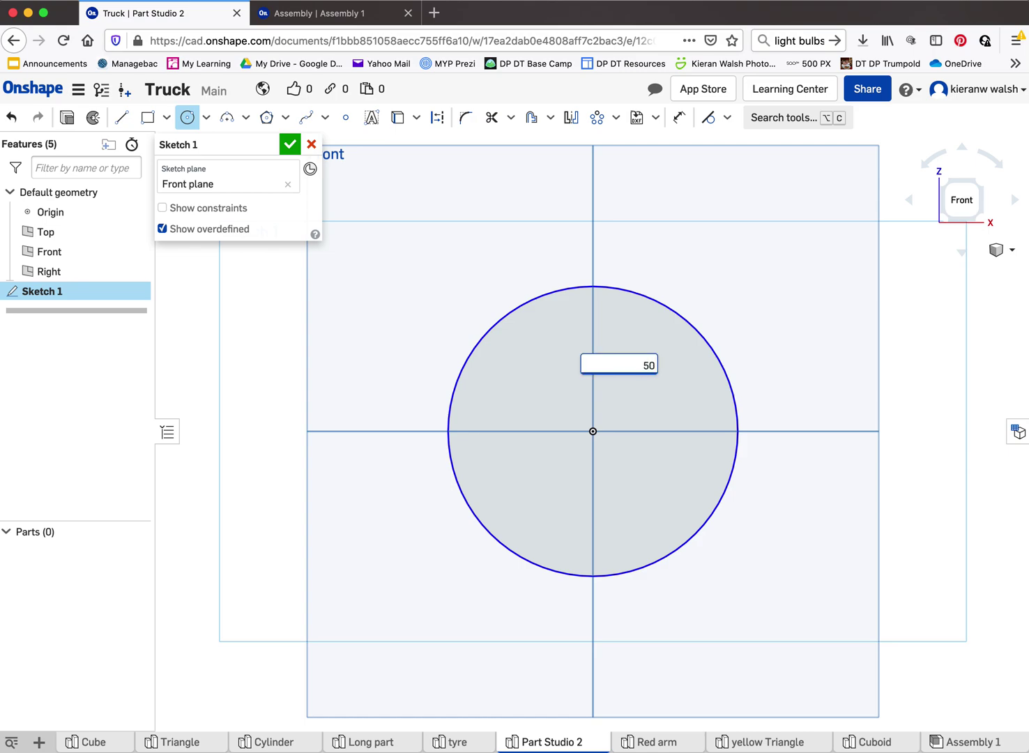
pyautogui.press('Return')
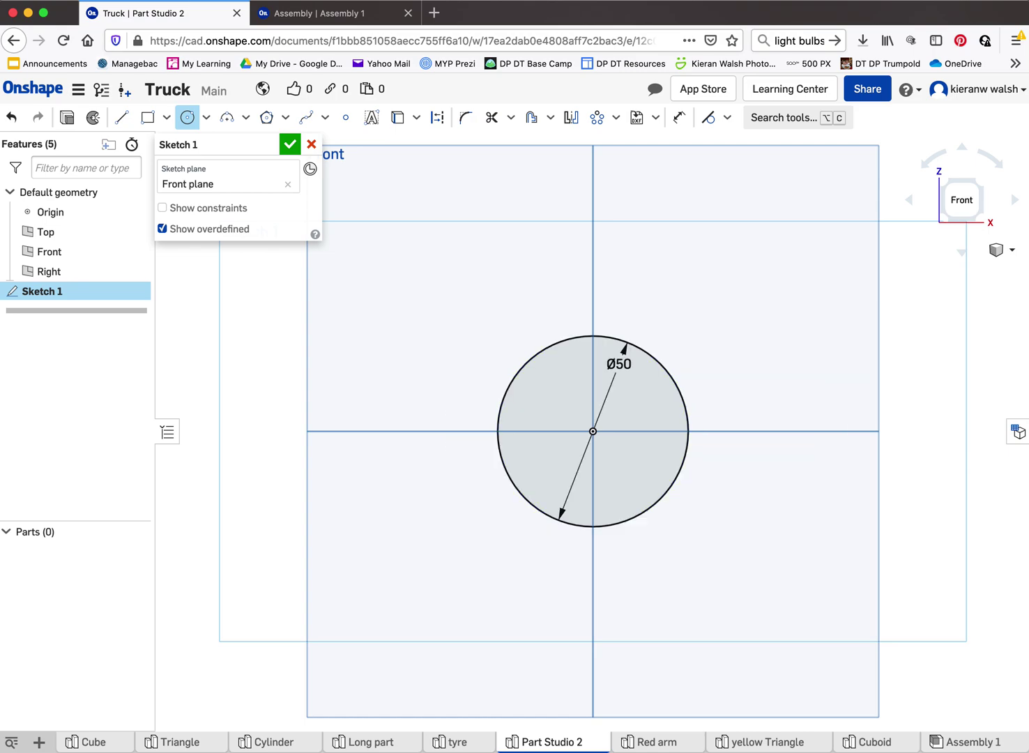
# - Add a 60 mm diameter circle centred on the origin, concentric with the 50 mm circle, and finish the sketch
pyautogui.click(593, 432)
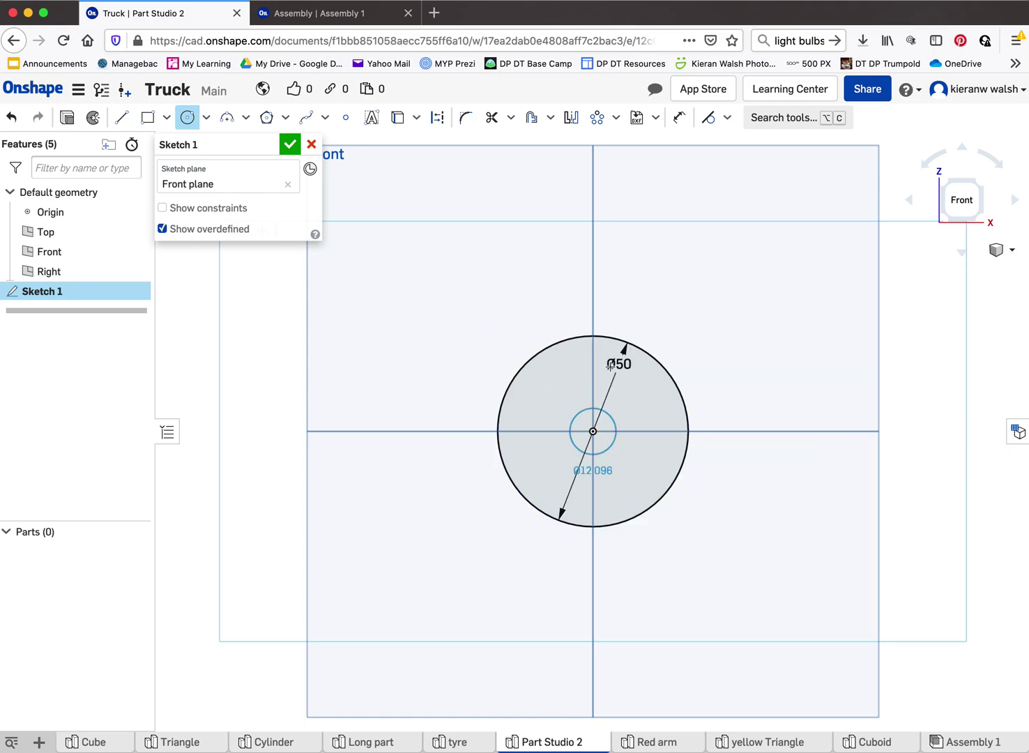
pyautogui.click(622, 319)
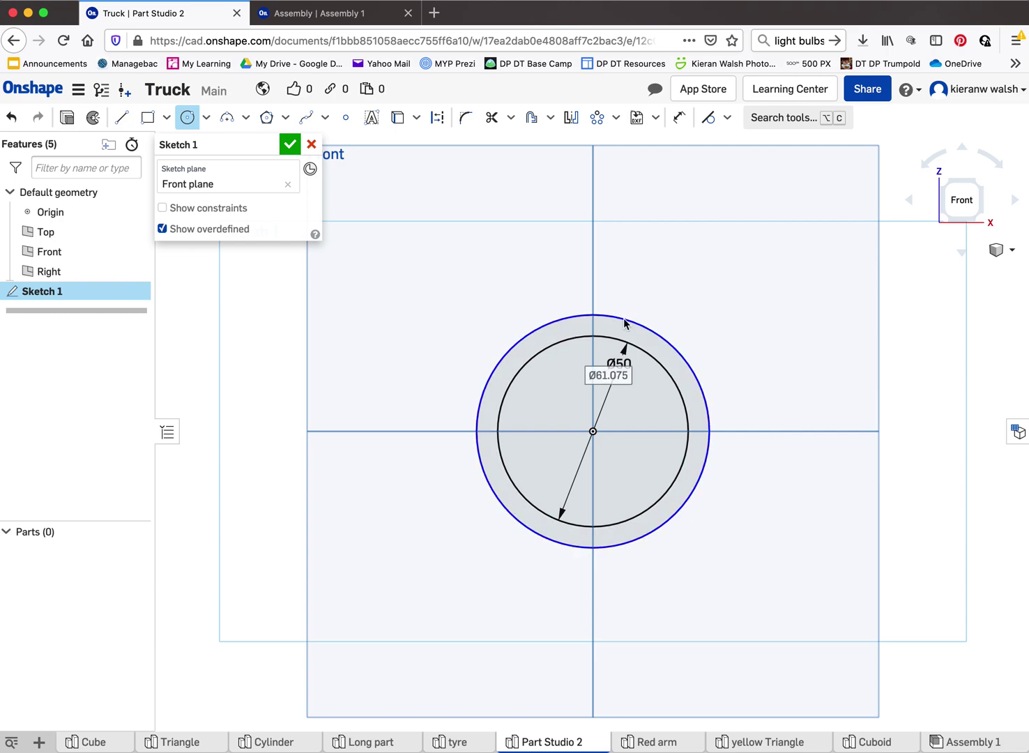
pyautogui.write('60')
pyautogui.press('Return')
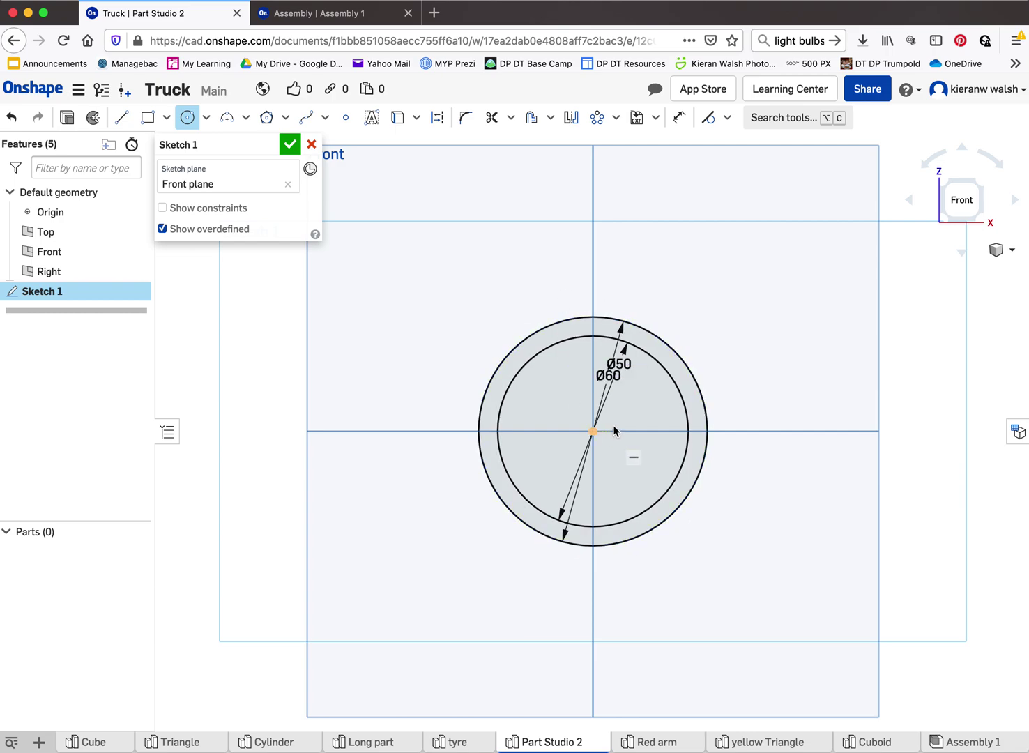
pyautogui.scroll(3, 614, 431)
pyautogui.scroll(2, 614, 431)
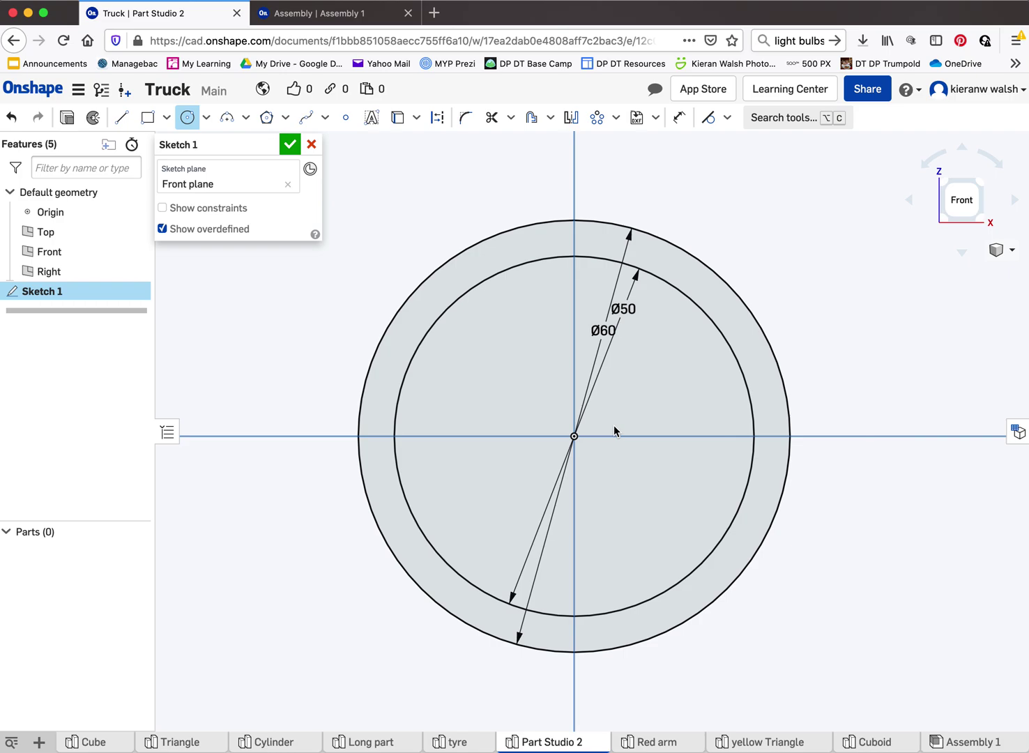
pyautogui.scroll(-2, 614, 429)
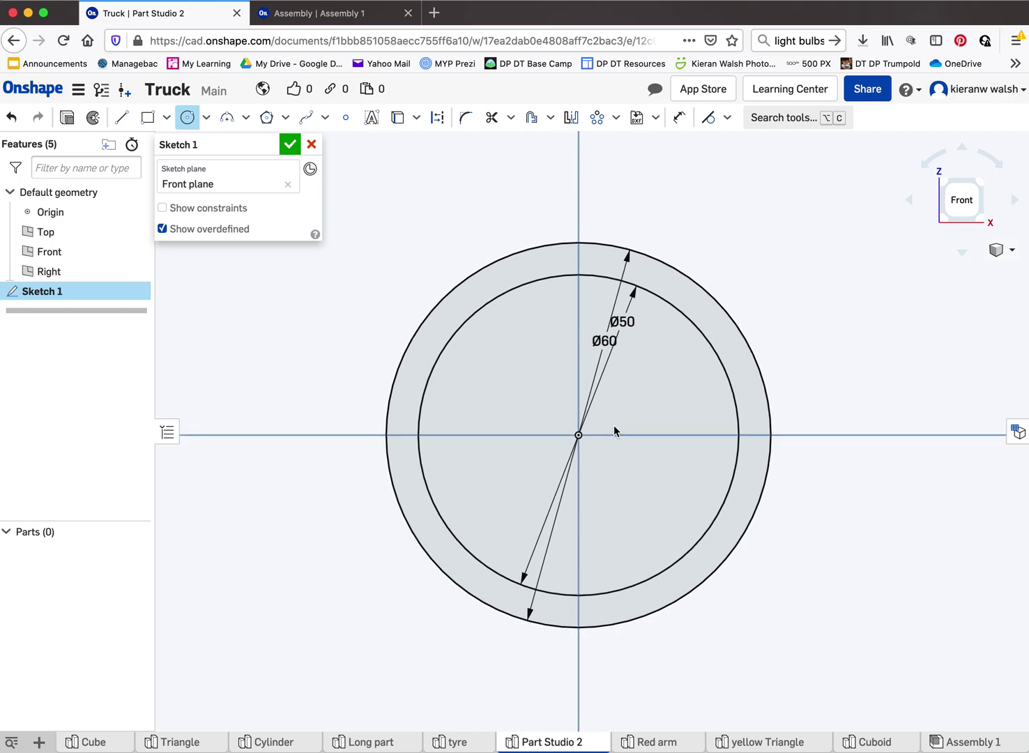
pyautogui.click(290, 145)
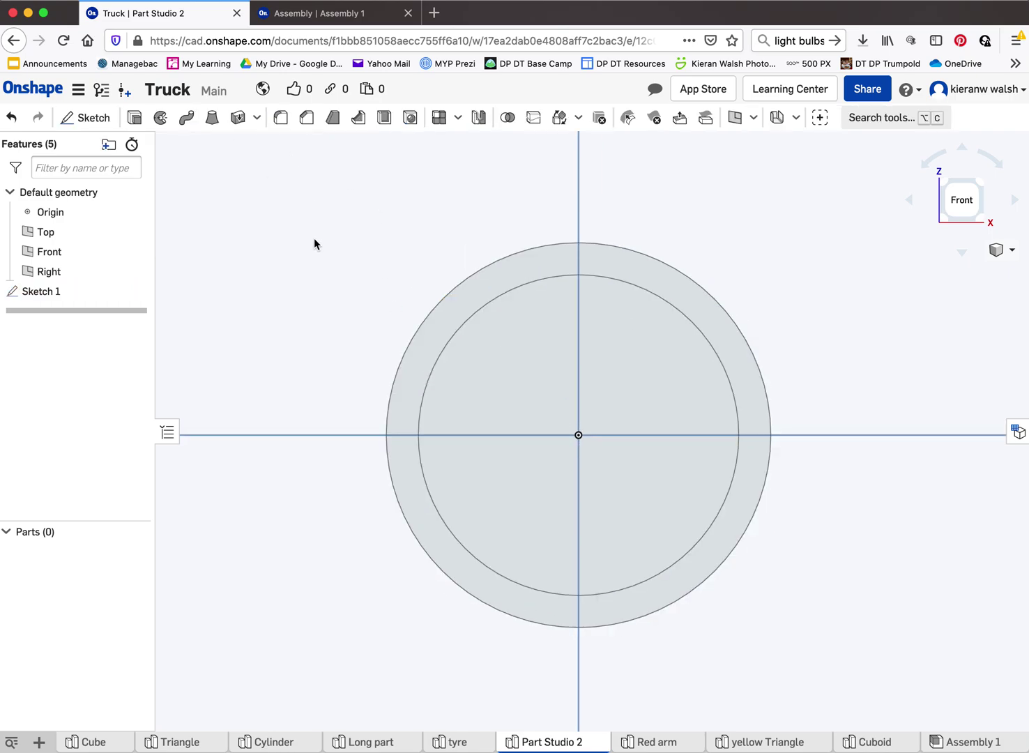
# - Extrude the ring region between the two circles as a new solid with a blind depth of 20 mm
pyautogui.moveTo(481, 360); pyautogui.dragTo(460, 301, button='right')
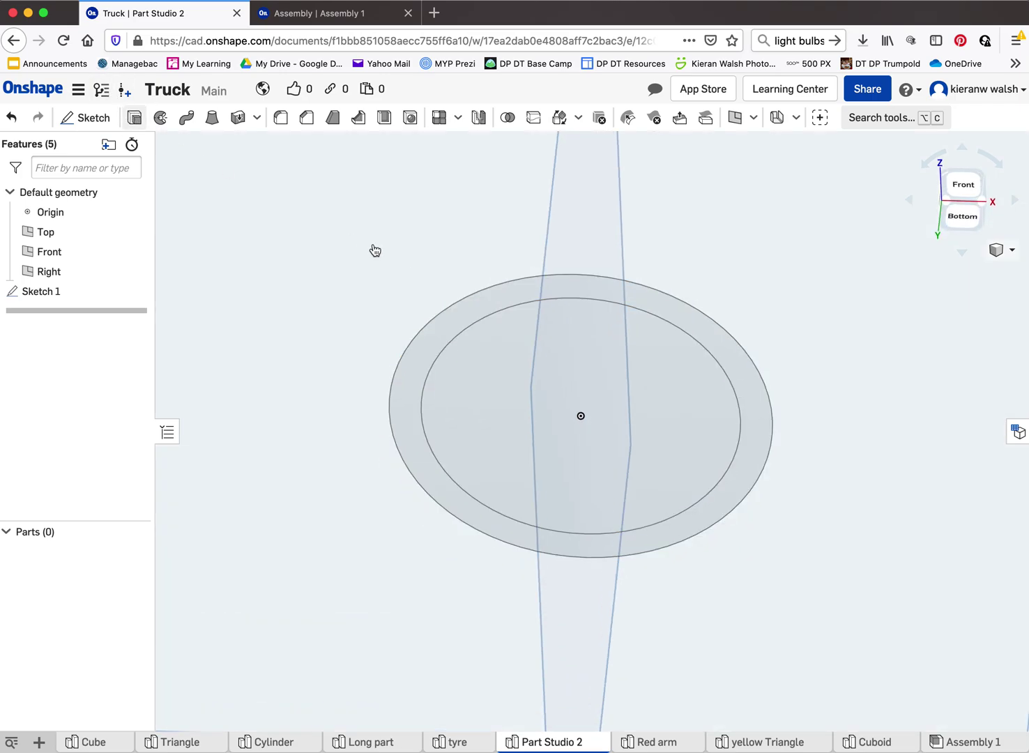
pyautogui.hotkey('shift', 'e')
pyautogui.click(467, 305)
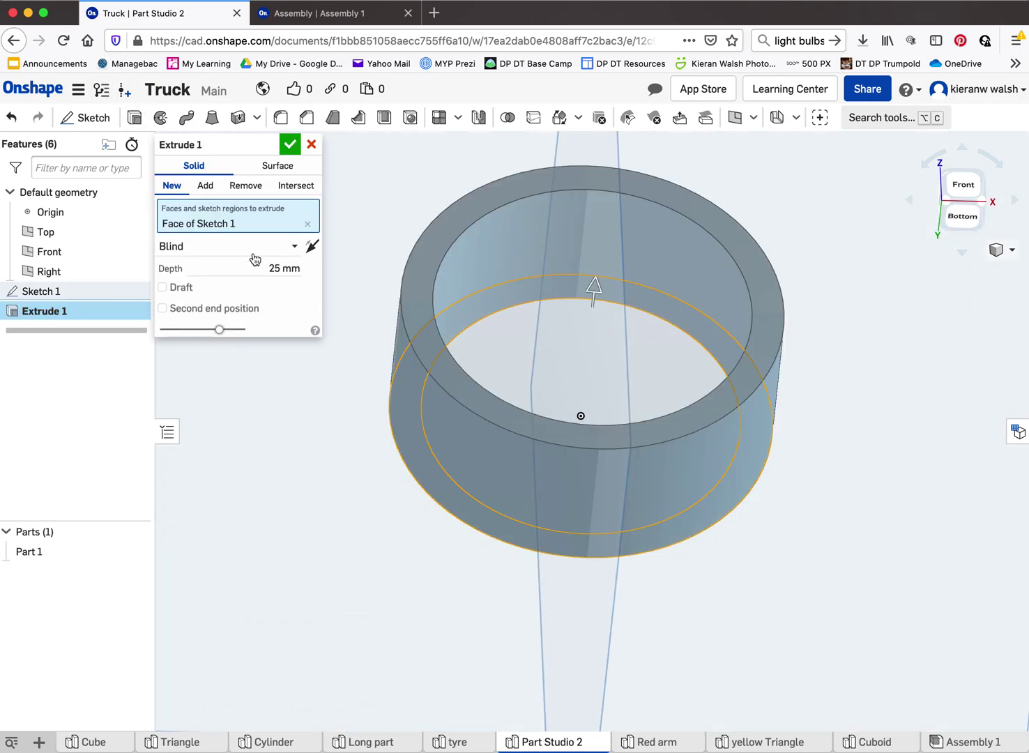
pyautogui.click(254, 266)
pyautogui.write('20')
pyautogui.press('Return')
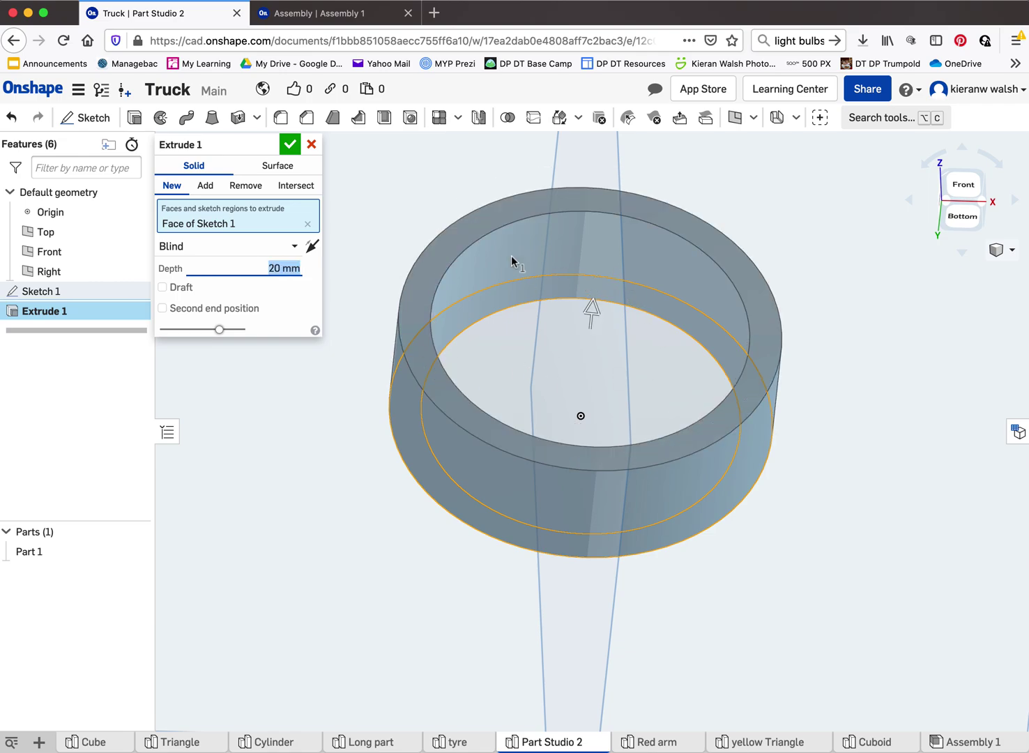
pyautogui.click(289, 145)
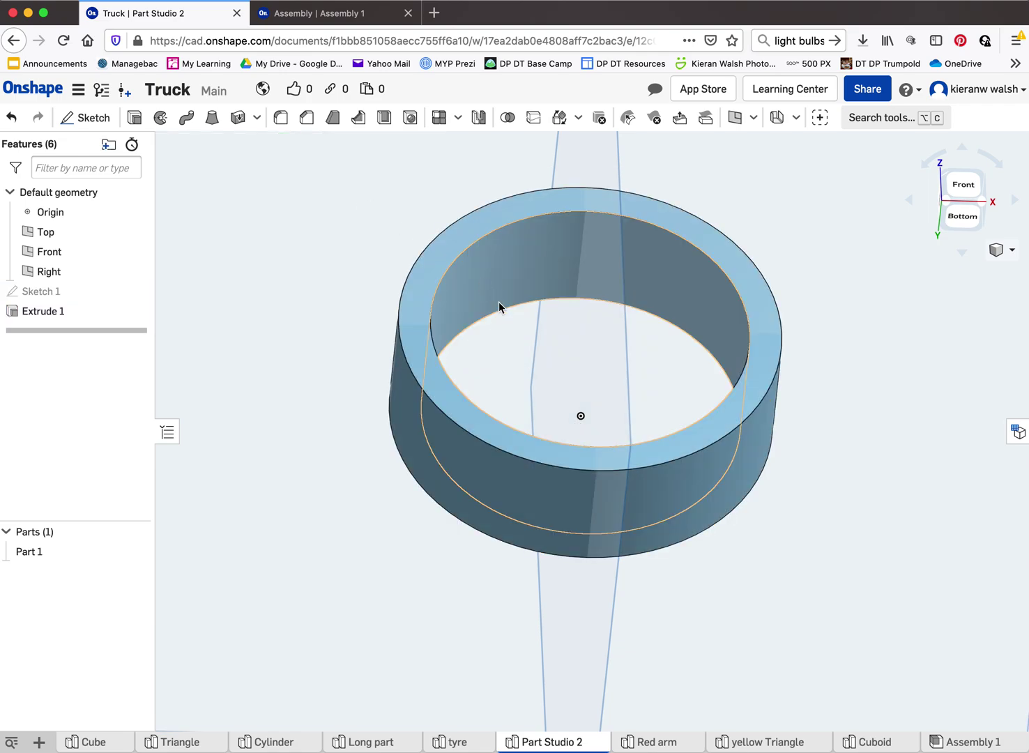
# - Start a circular fillet with only the ring's two outer circular edges selected, one at each end
pyautogui.moveTo(498, 301); pyautogui.dragTo(652, 349, button='right')
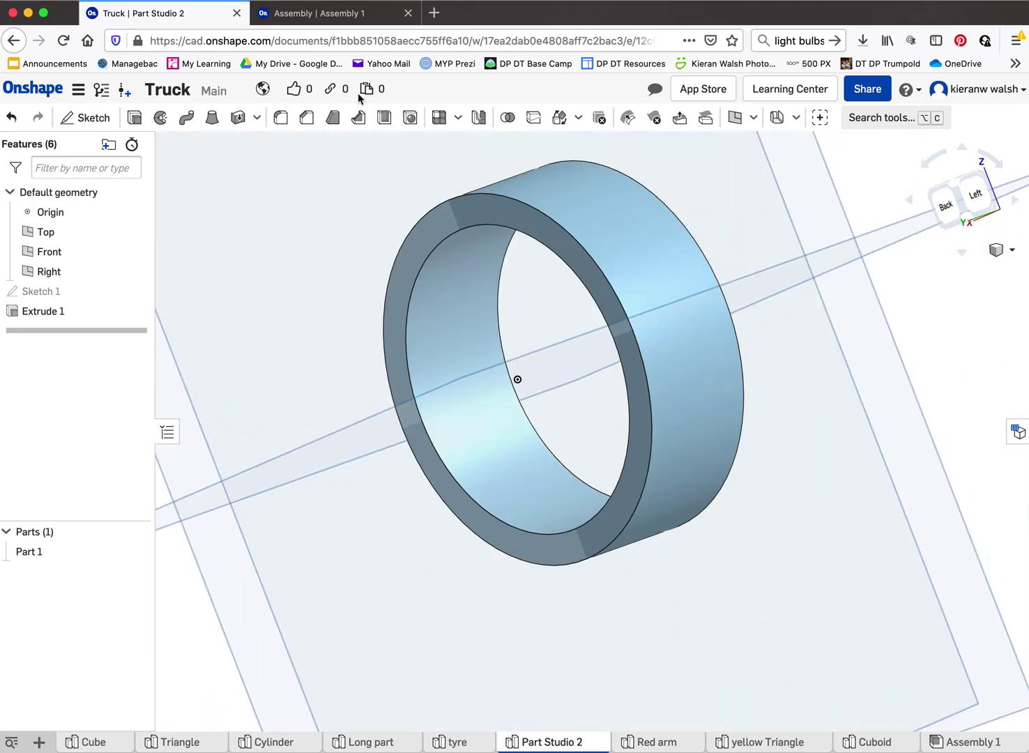
pyautogui.click(281, 117)
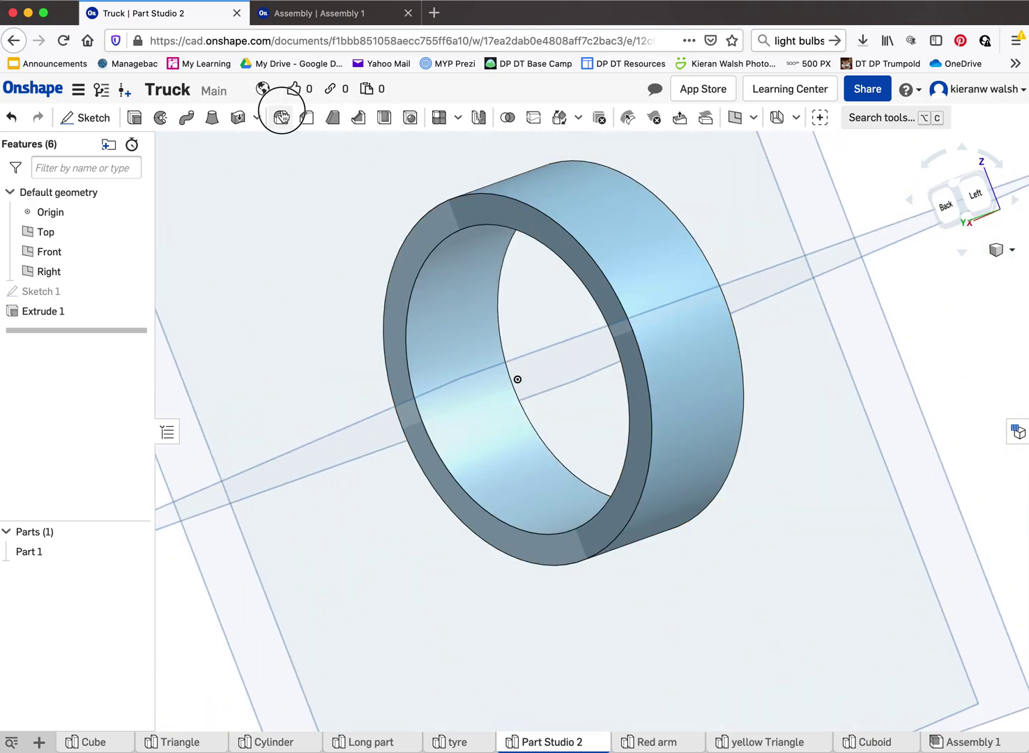
pyautogui.click(508, 204)
pyautogui.moveTo(609, 343); pyautogui.dragTo(543, 338, button='right')
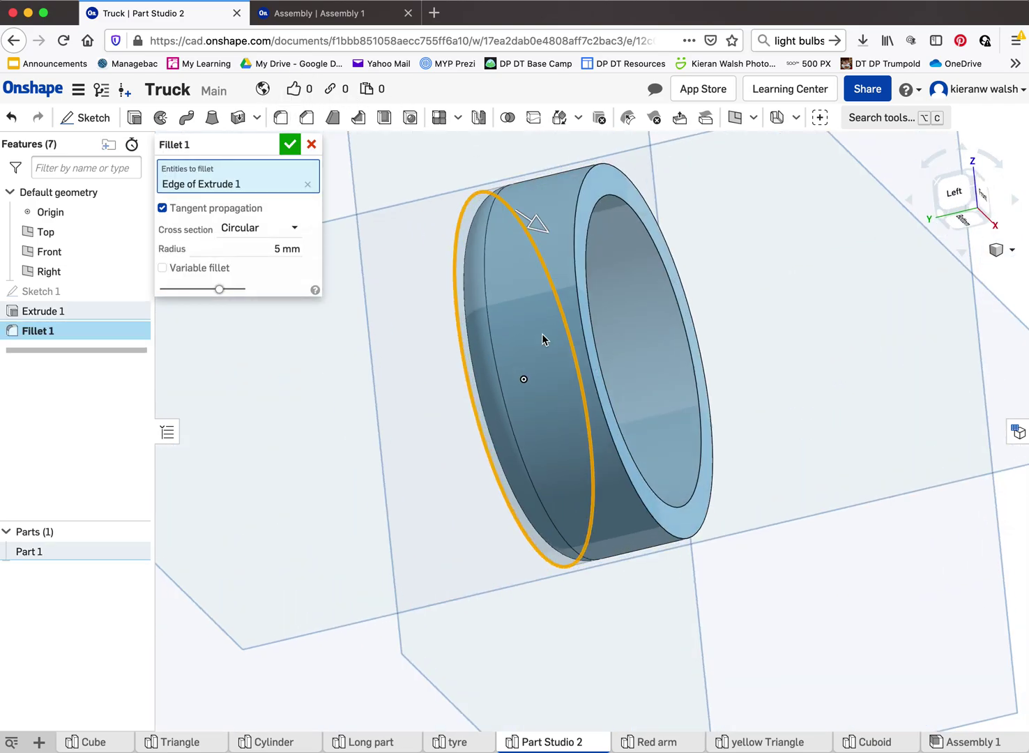
pyautogui.click(584, 195)
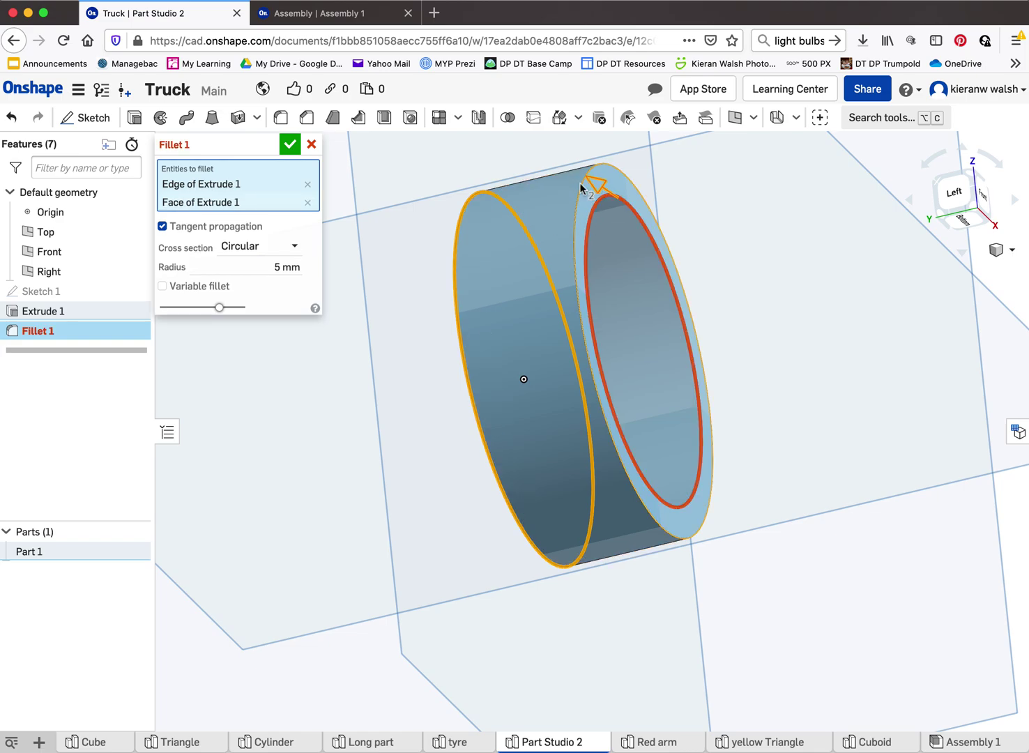
pyautogui.moveTo(457, 267); pyautogui.dragTo(363, 244, button='right')
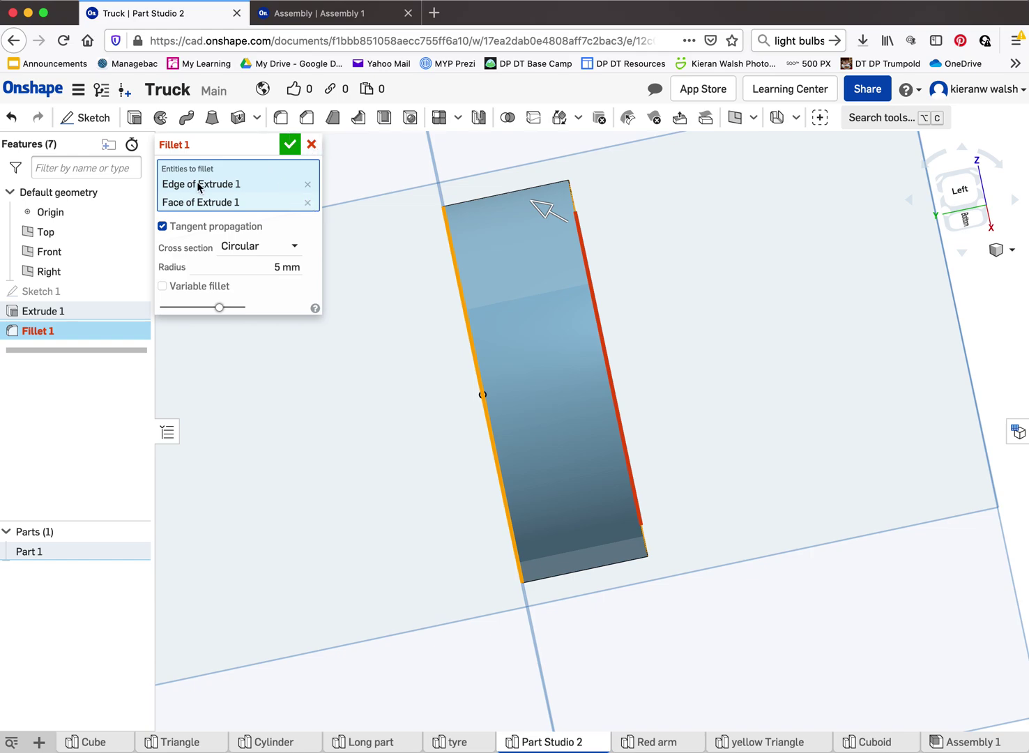
pyautogui.click(307, 202)
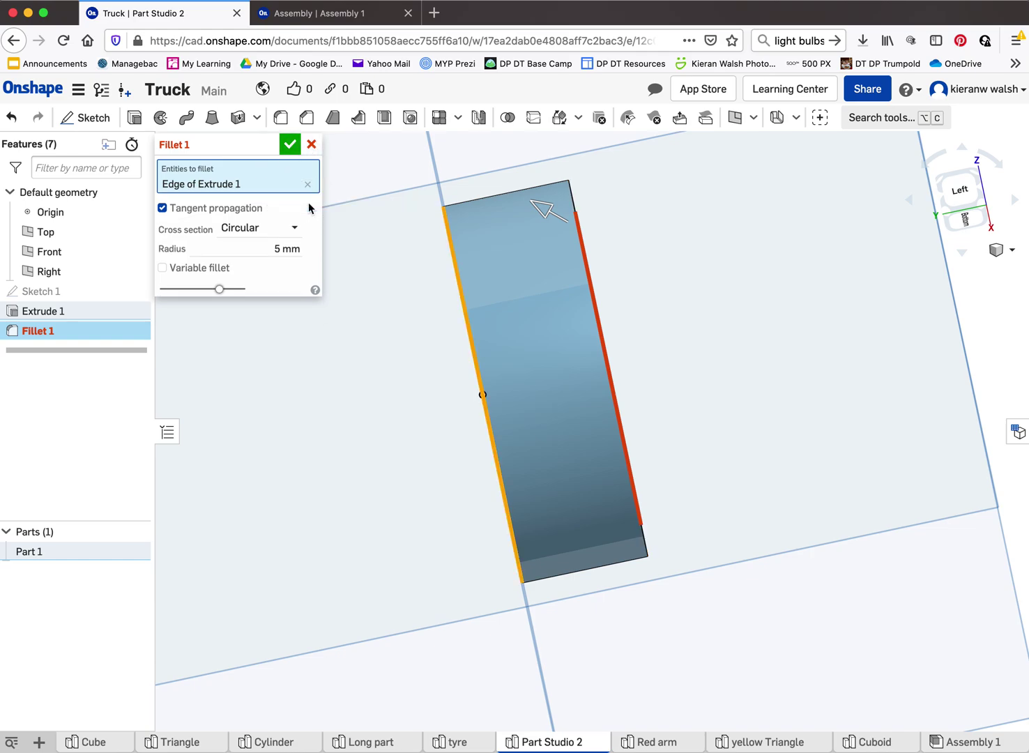
pyautogui.moveTo(360, 275); pyautogui.dragTo(443, 282, button='right')
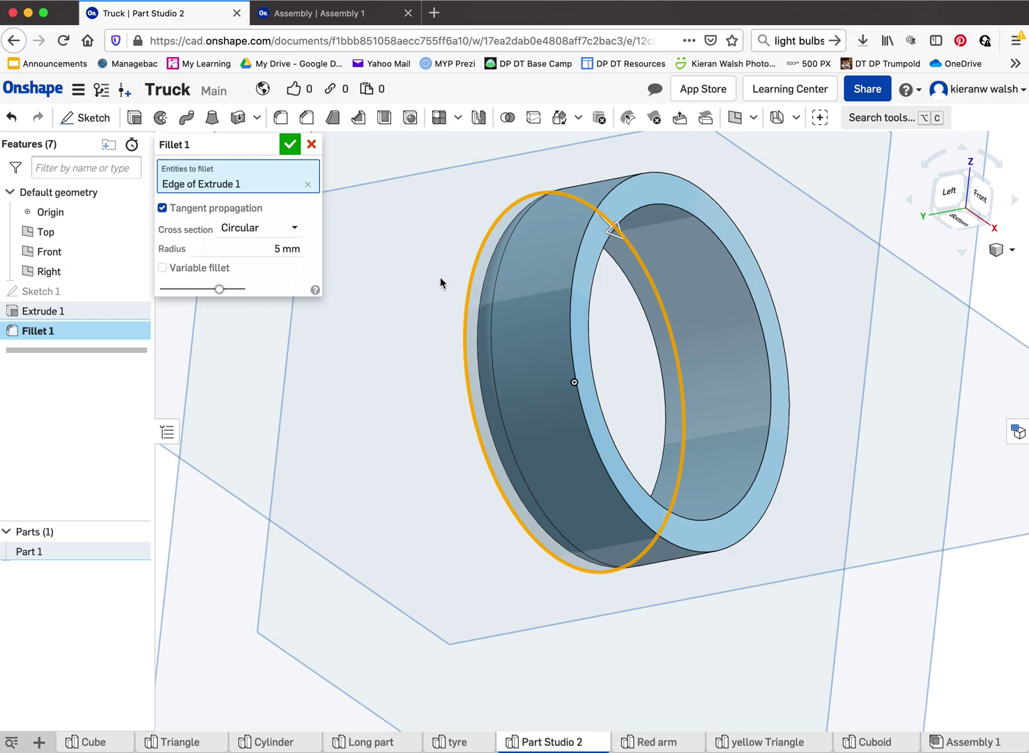
pyautogui.click(591, 219)
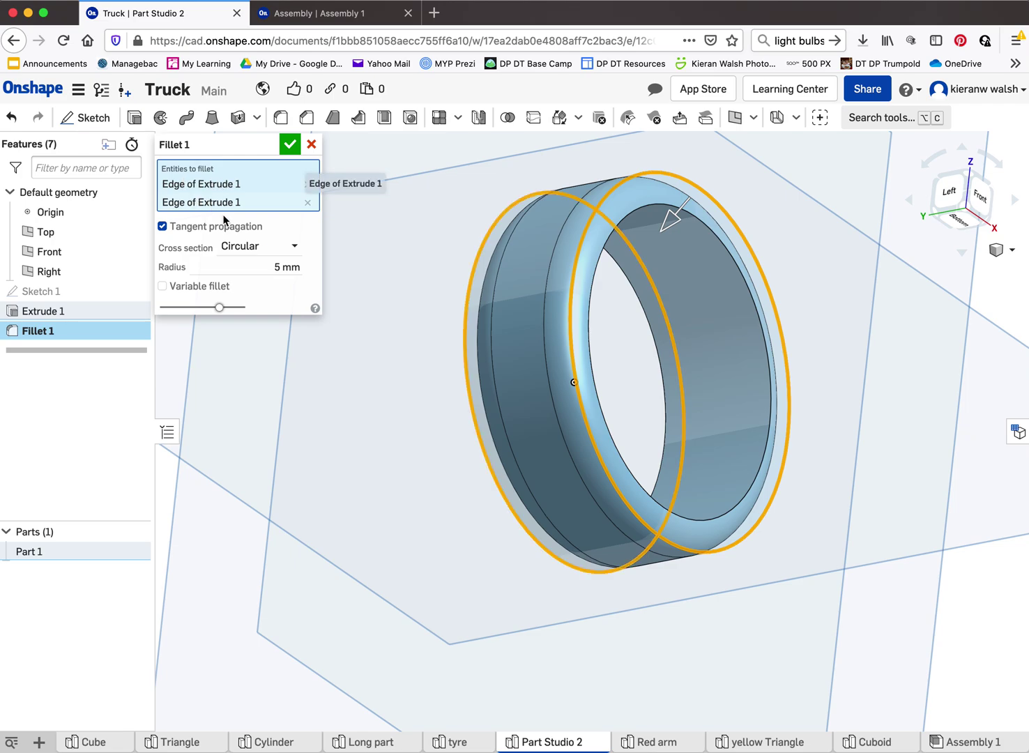
pyautogui.moveTo(383, 278); pyautogui.dragTo(431, 269, button='right')
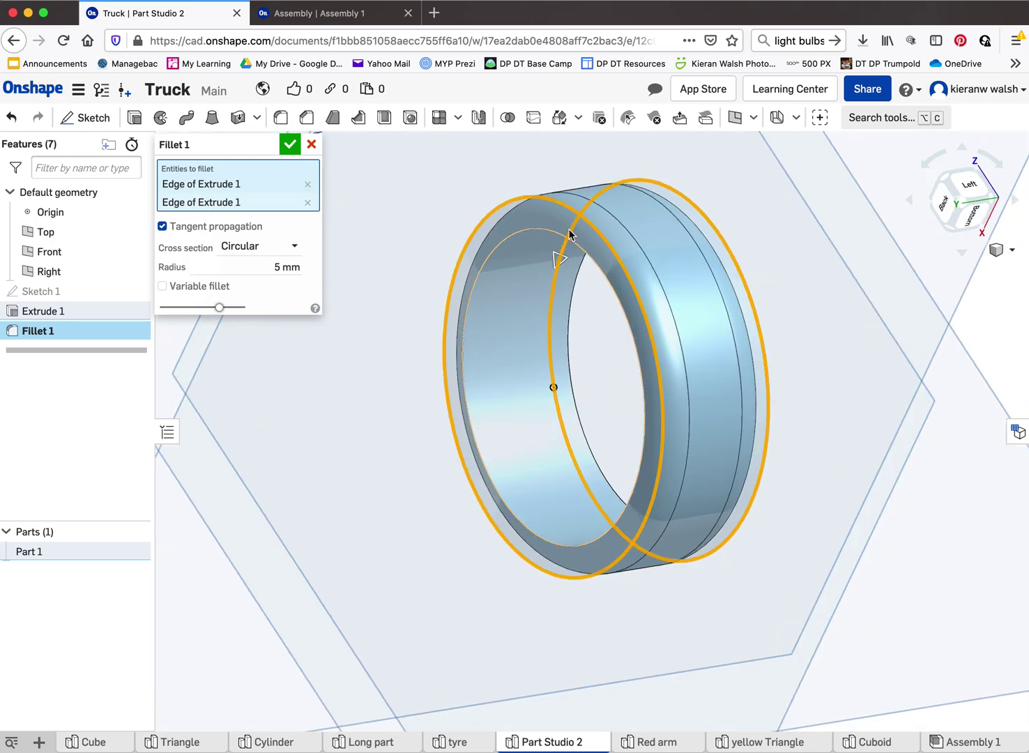
# - Set the fillet radius on the ring's outer edges to 3 mm and accept the fillet
pyautogui.click(318, 267)
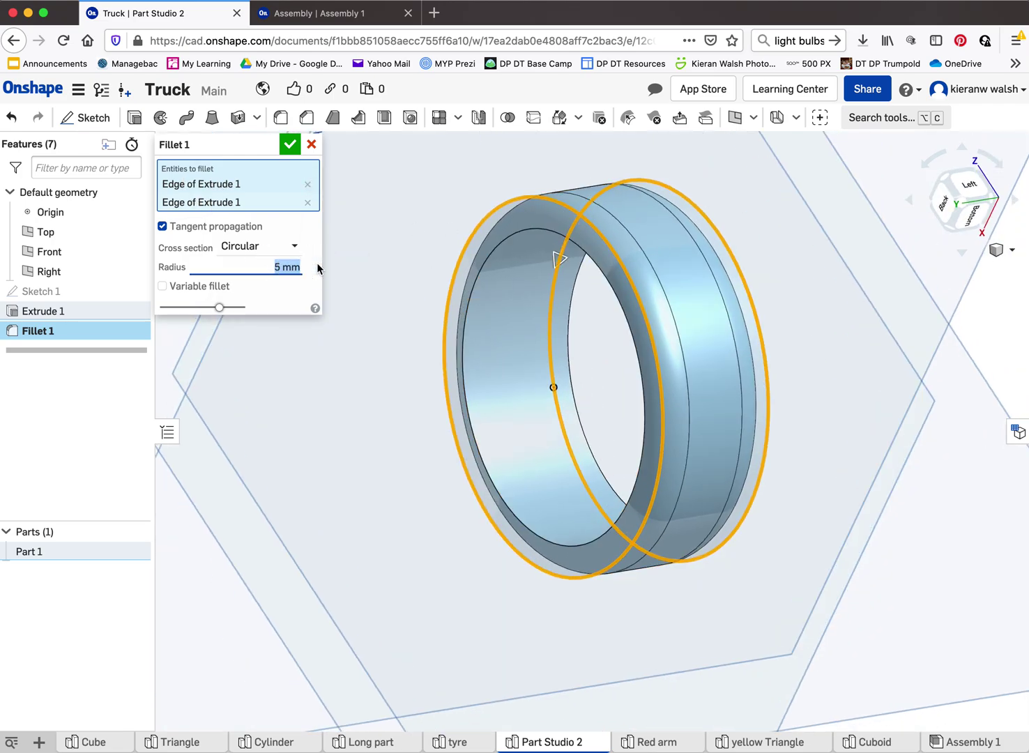
pyautogui.write('3')
pyautogui.press('Return')
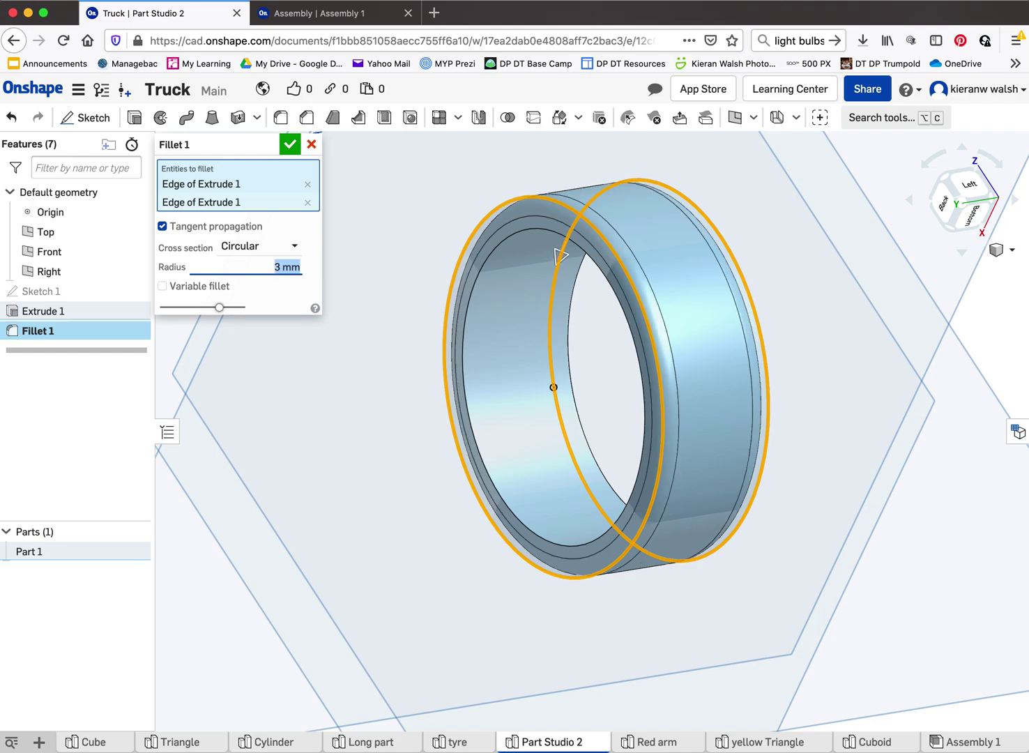
pyautogui.click(286, 147)
# - Examine the tread on the reference tyre in the Assembly document, and inspect the ring's outer surface back in the Truck document
pyautogui.moveTo(411, 341); pyautogui.dragTo(401, 304, button='right')
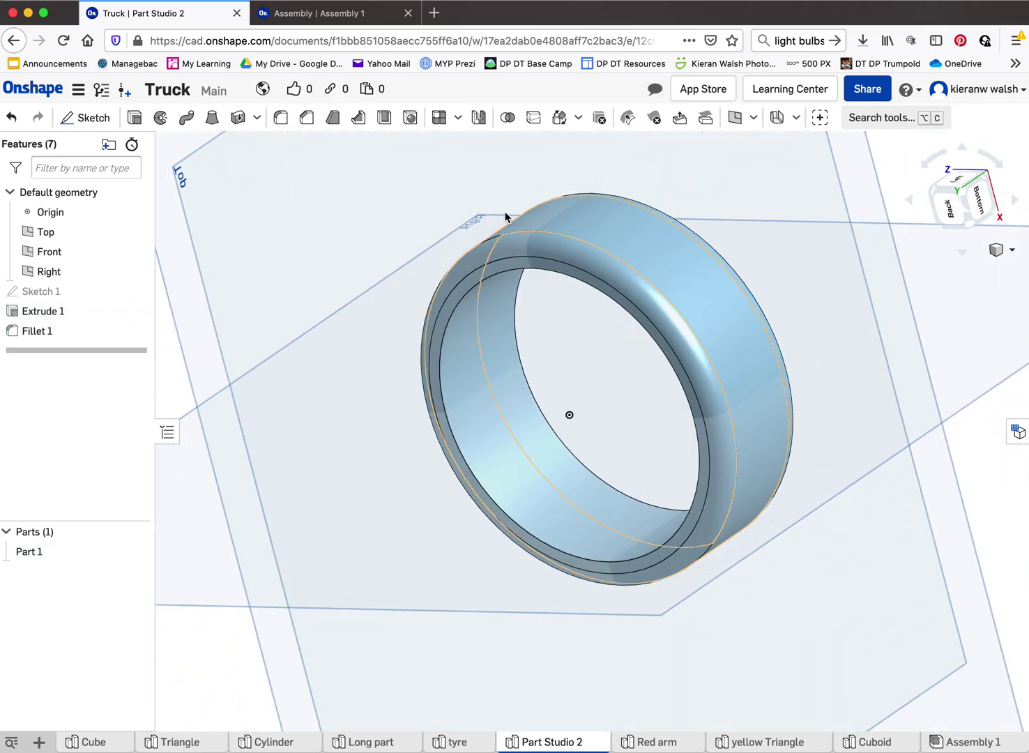
pyautogui.click(319, 13)
pyautogui.moveTo(475, 277); pyautogui.dragTo(719, 172, button='right')
pyautogui.hotkey('shift', '7')
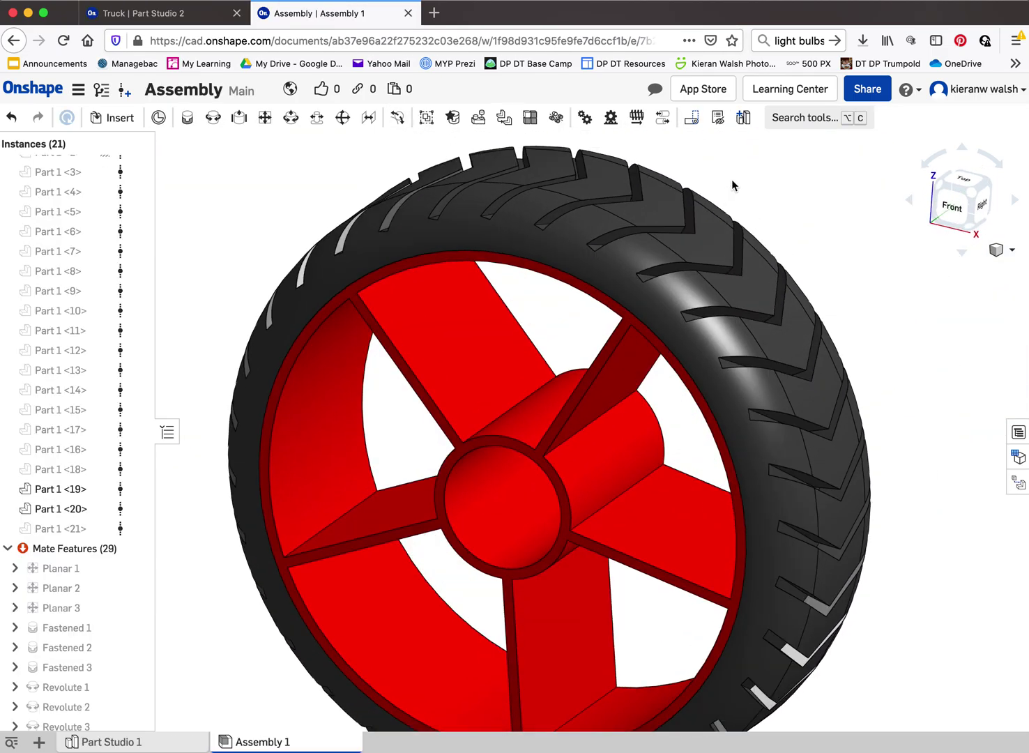
pyautogui.moveTo(590, 173); pyautogui.dragTo(743, 131, button='right')
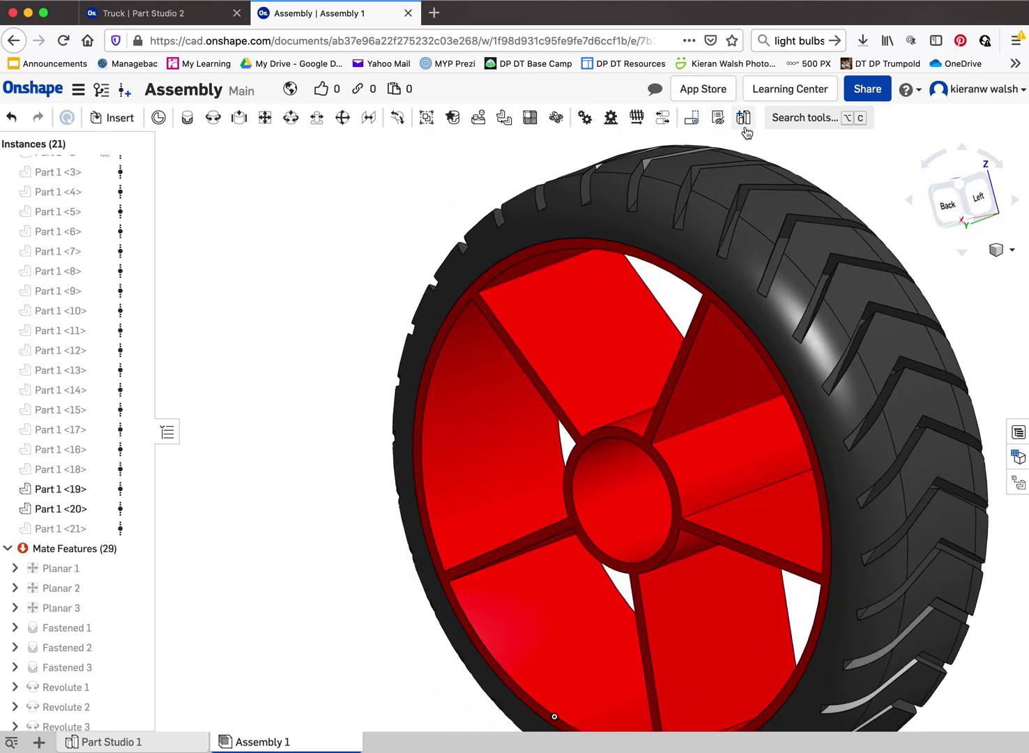
pyautogui.click(138, 13)
pyautogui.moveTo(584, 335); pyautogui.dragTo(619, 270, button='right')
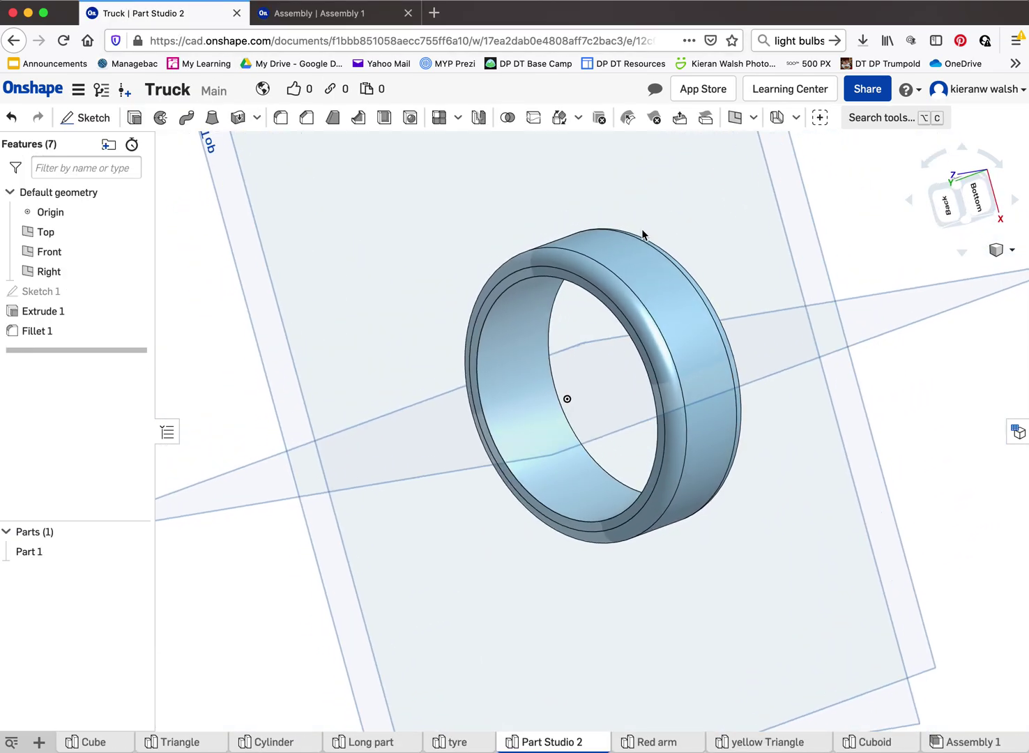
pyautogui.moveTo(642, 234); pyautogui.dragTo(591, 214, button='right')
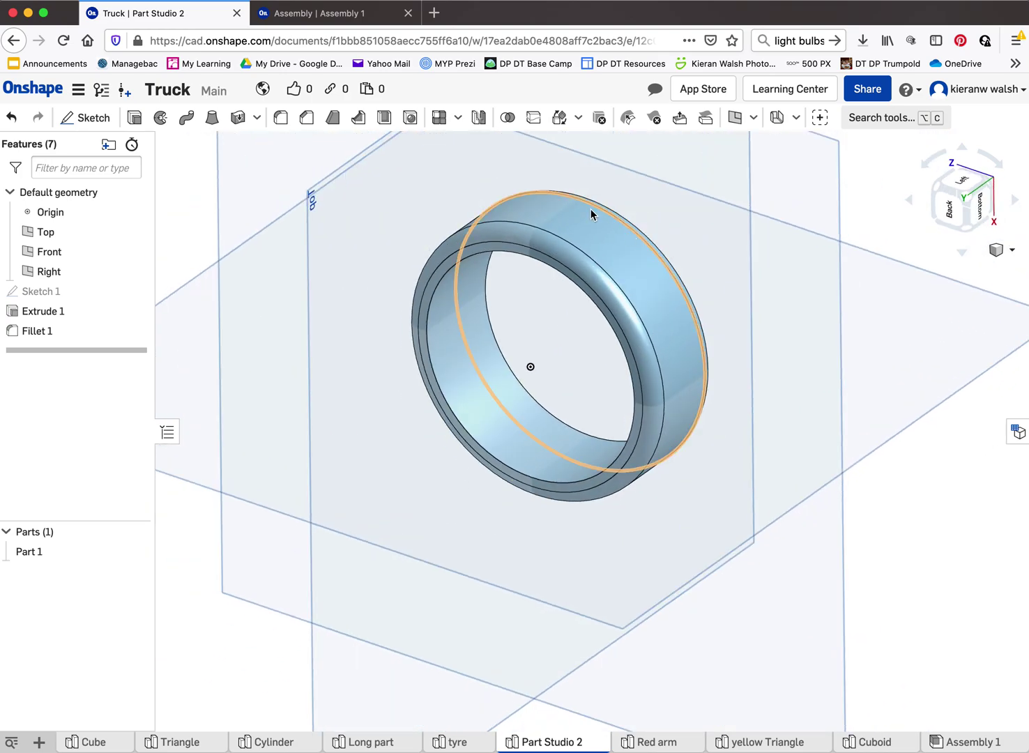
pyautogui.moveTo(507, 230); pyautogui.dragTo(612, 212, button='right')
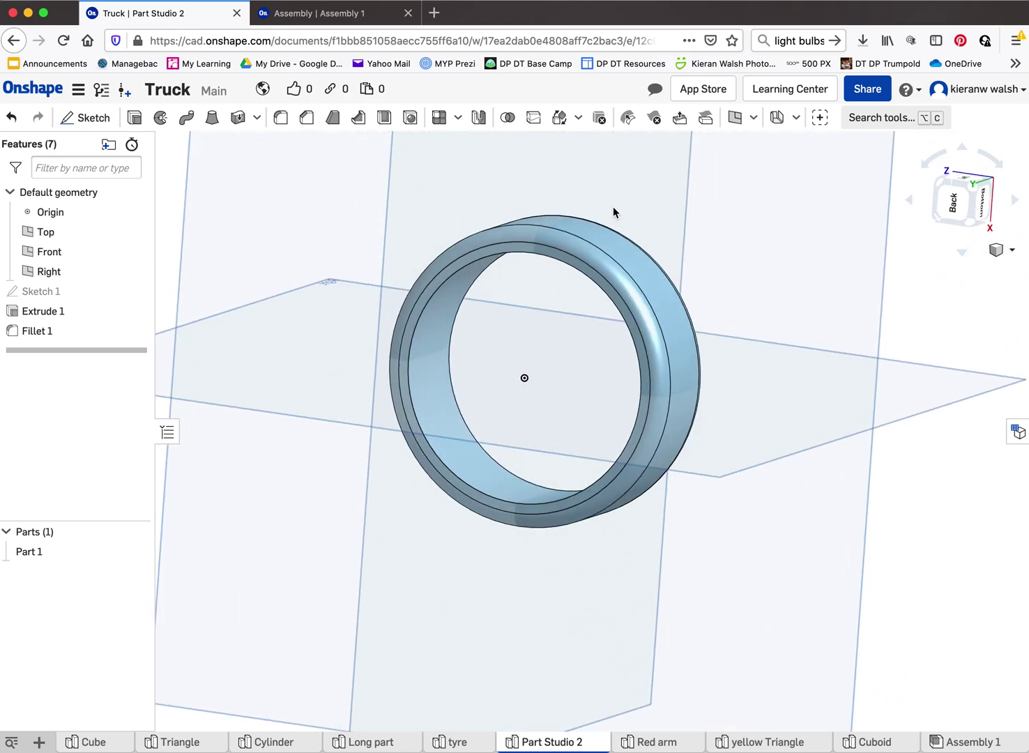
pyautogui.moveTo(559, 246); pyautogui.dragTo(596, 230, button='right')
pyautogui.scroll(3, 614, 199)
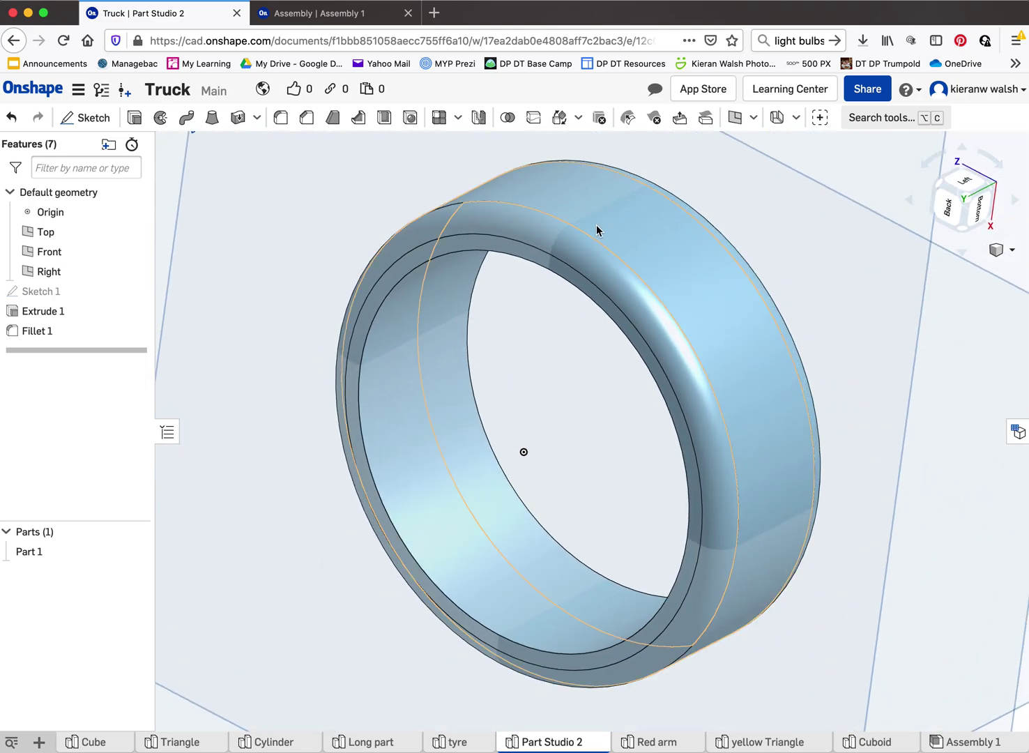
pyautogui.scroll(-3, 598, 230)
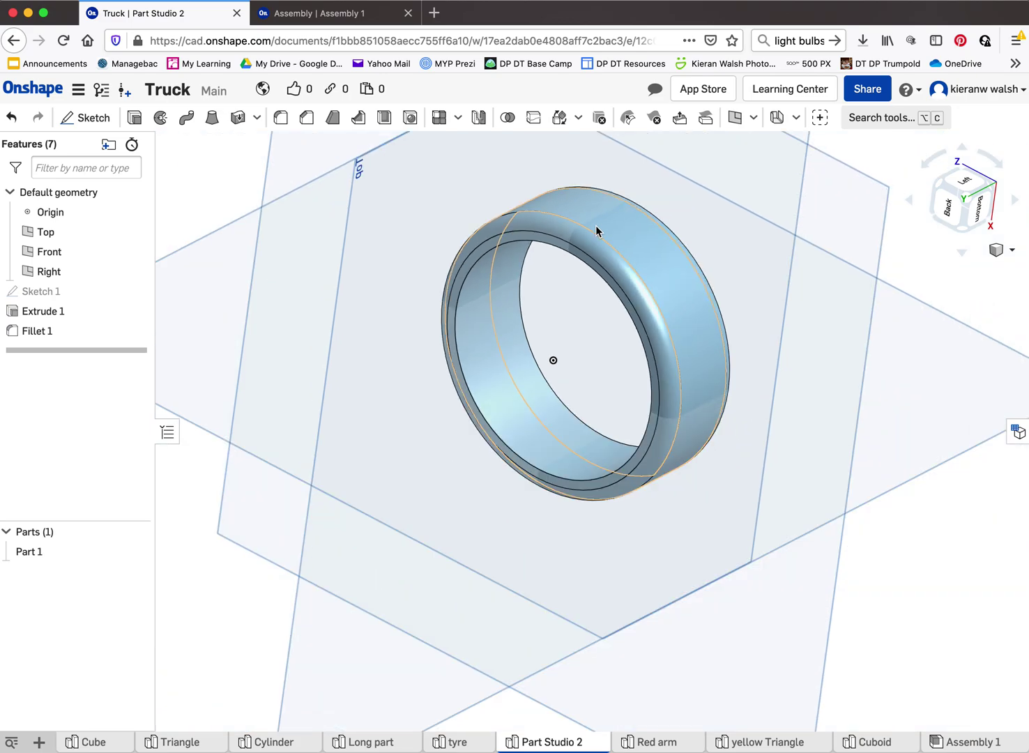
# - Start a plane offset from the Right plane and move it to the opposite side of the ring at 37 mm
pyautogui.click(753, 119)
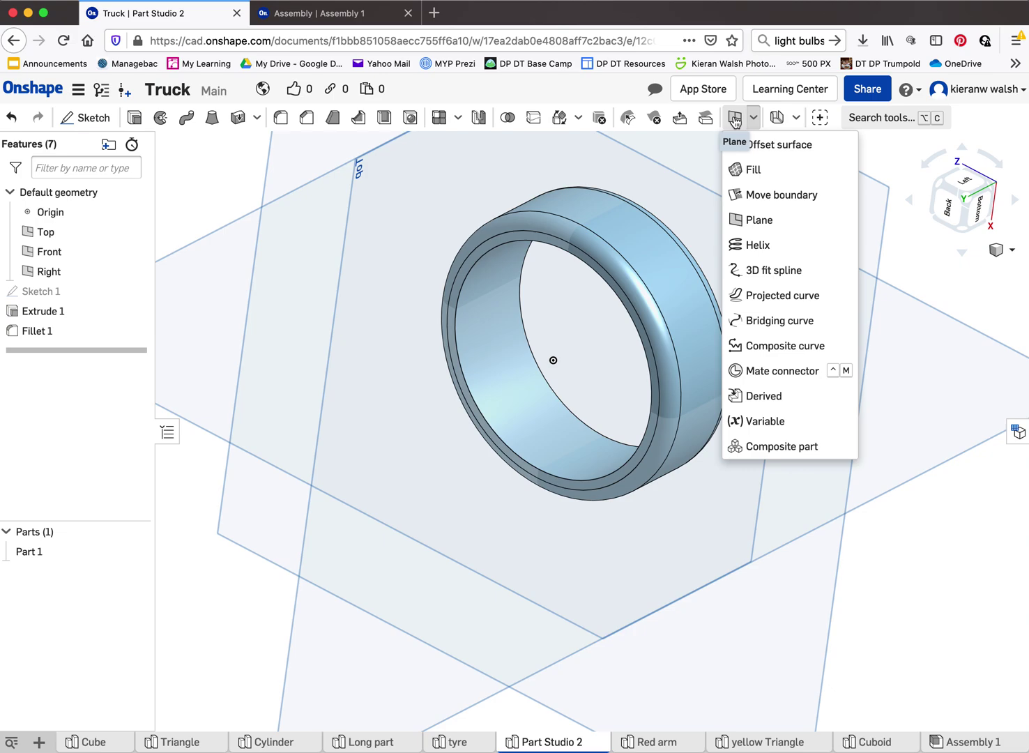
pyautogui.click(766, 221)
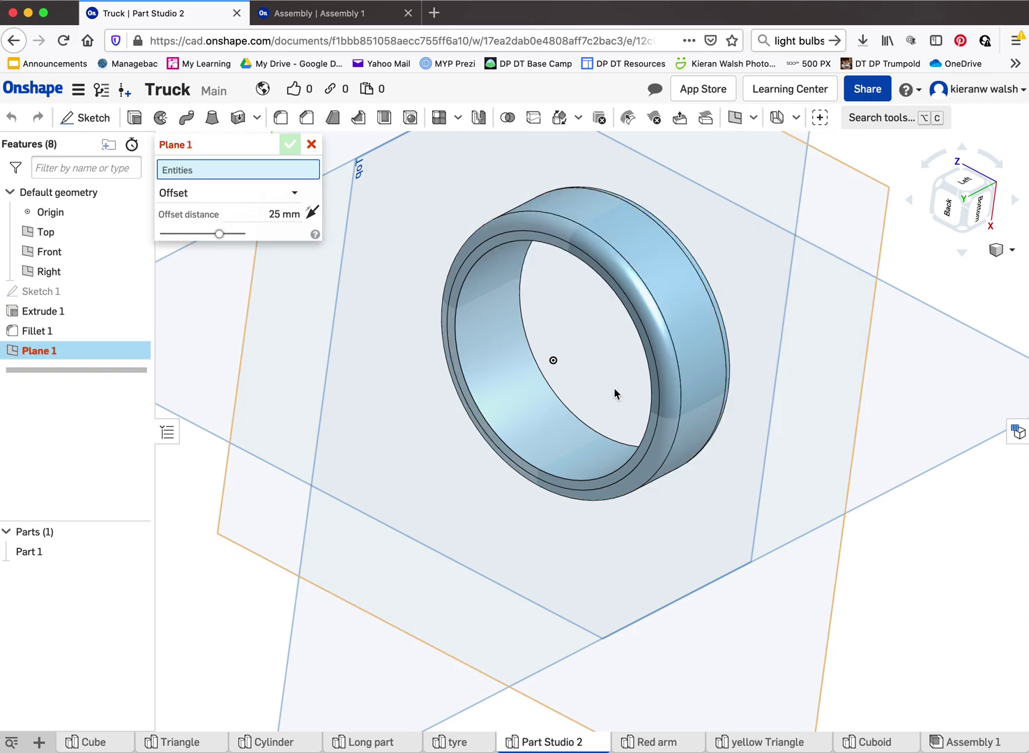
pyautogui.scroll(-3, 614, 397)
pyautogui.moveTo(612, 401); pyautogui.dragTo(523, 391, button='right')
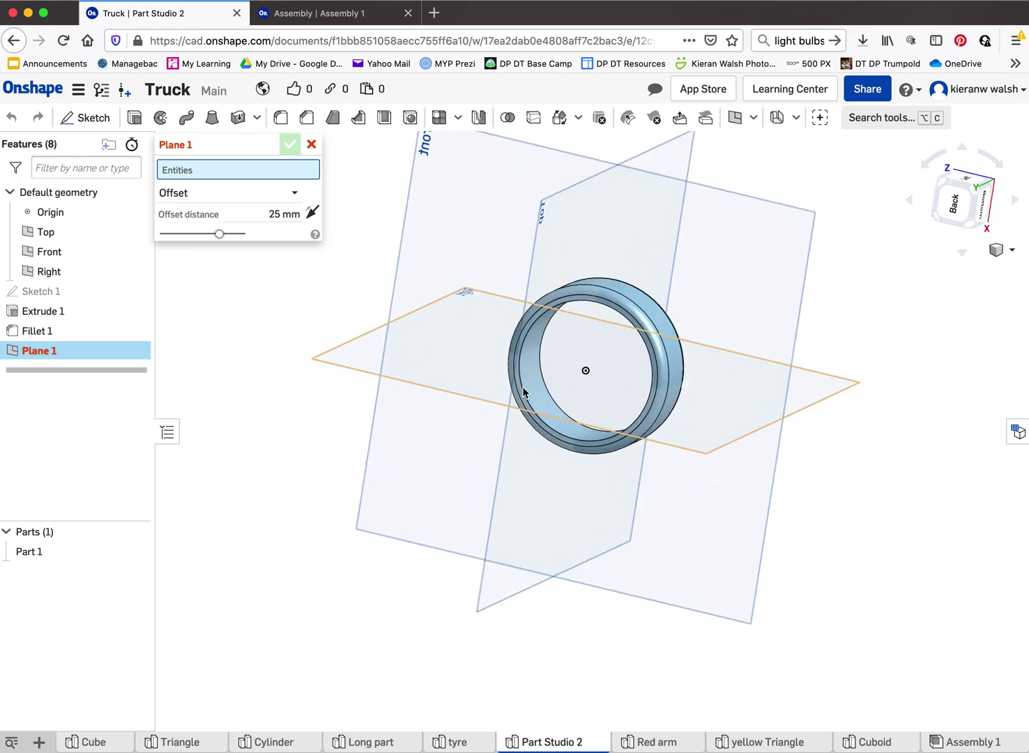
pyautogui.click(465, 397)
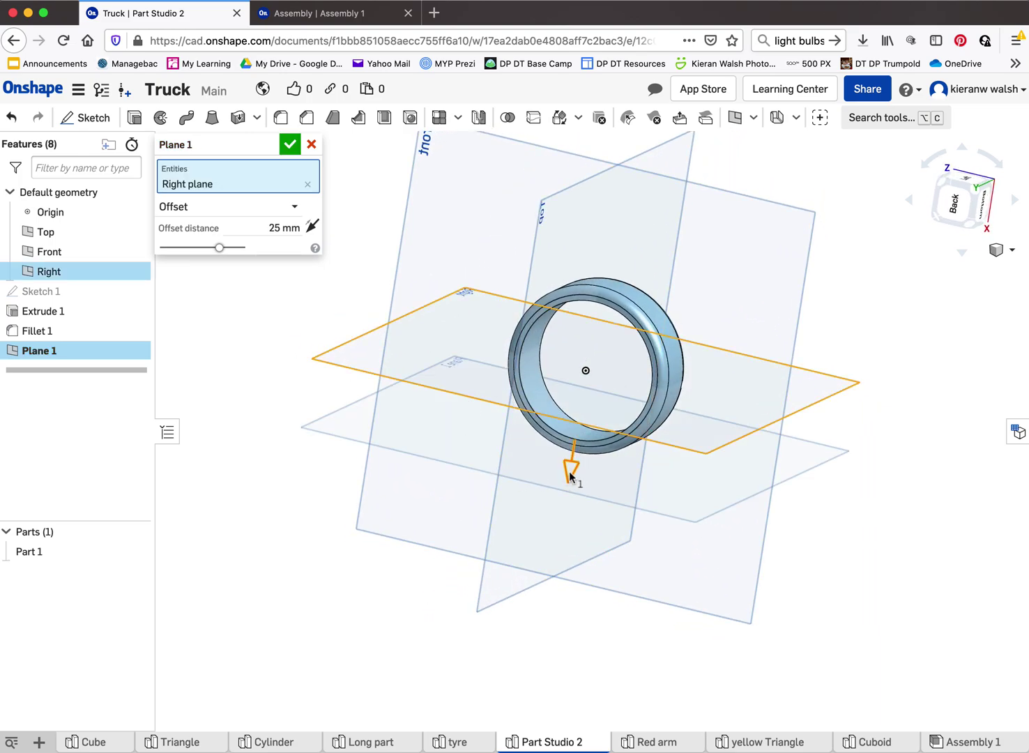
pyautogui.moveTo(570, 475); pyautogui.dragTo(600, 292)
pyautogui.press('Left')
pyautogui.press('Left')
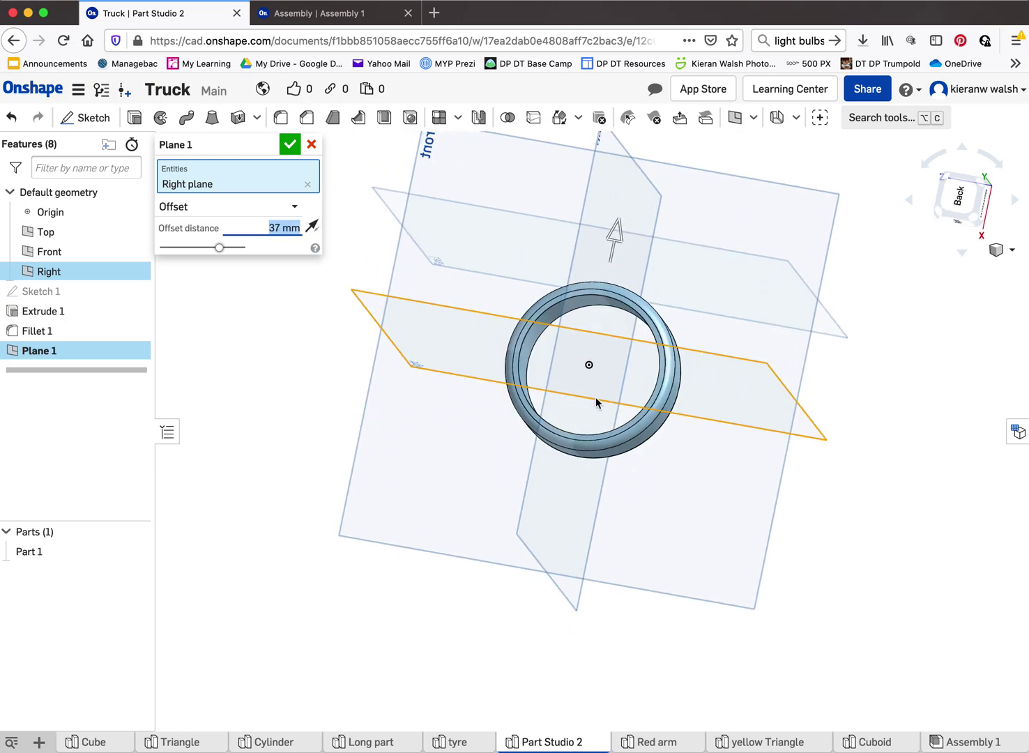
# - Reduce the new plane's offset to 32.6 mm so it lies just outside the ring's outer surface, and accept it
pyautogui.scroll(5, 612, 224)
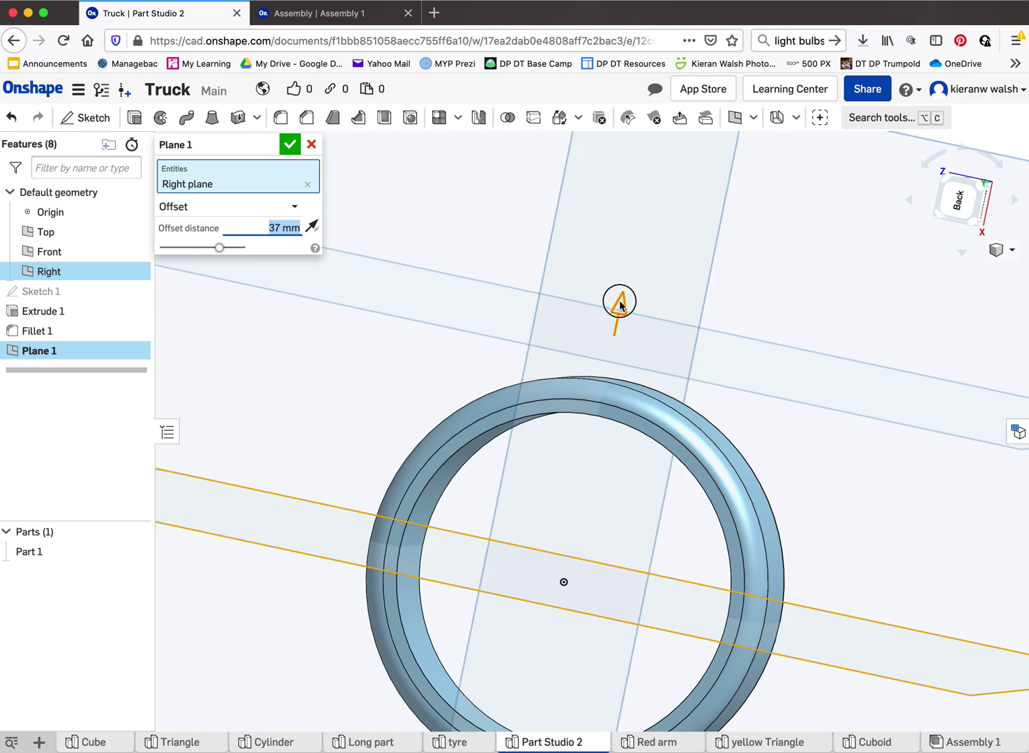
pyautogui.moveTo(620, 304); pyautogui.dragTo(650, 429)
pyautogui.press('Left')
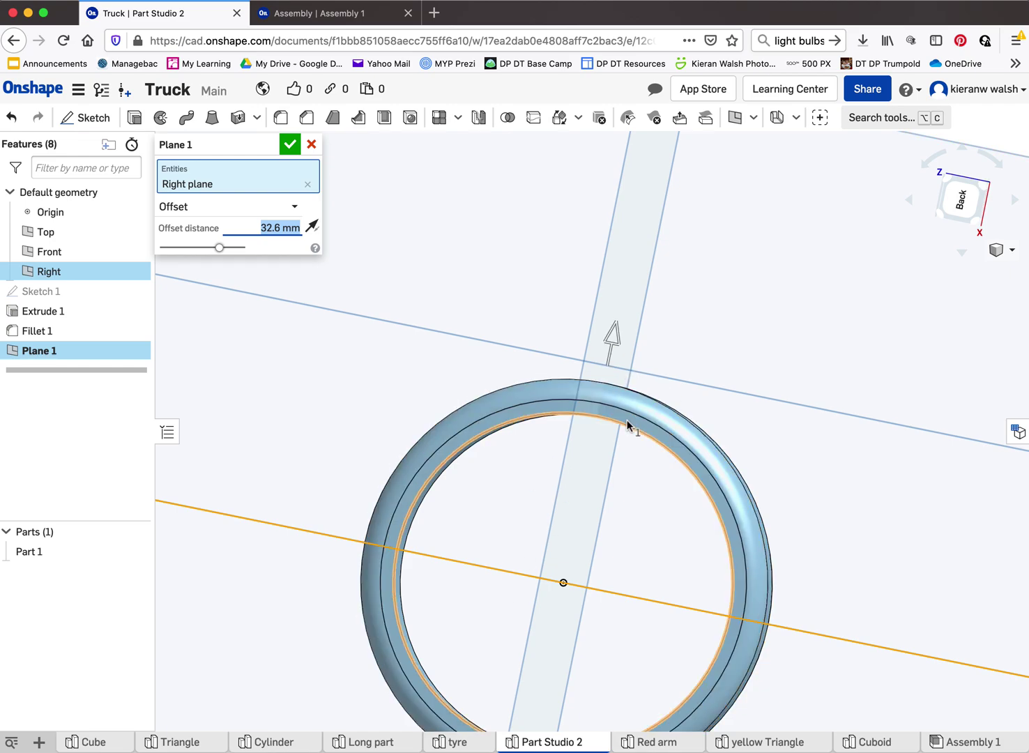
pyautogui.moveTo(617, 427); pyautogui.dragTo(652, 387, button='right')
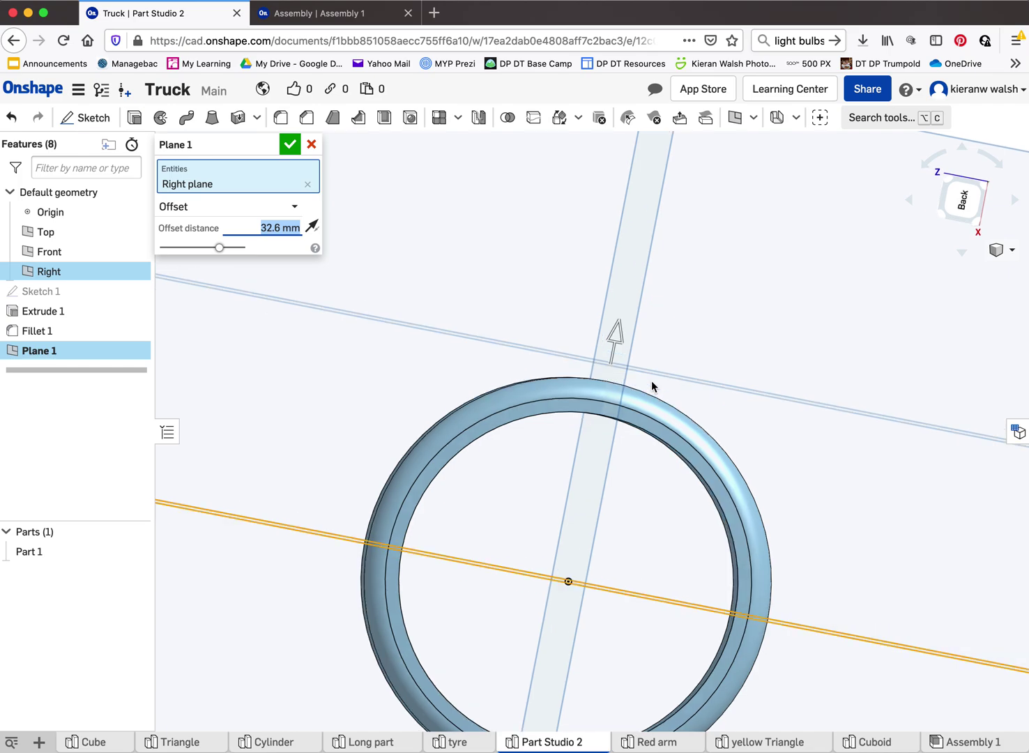
pyautogui.click(289, 144)
# - Start a sketch on the new offset plane and view it normal to the sketch plane with the ring lying horizontally
pyautogui.moveTo(416, 179); pyautogui.dragTo(469, 258, button='right')
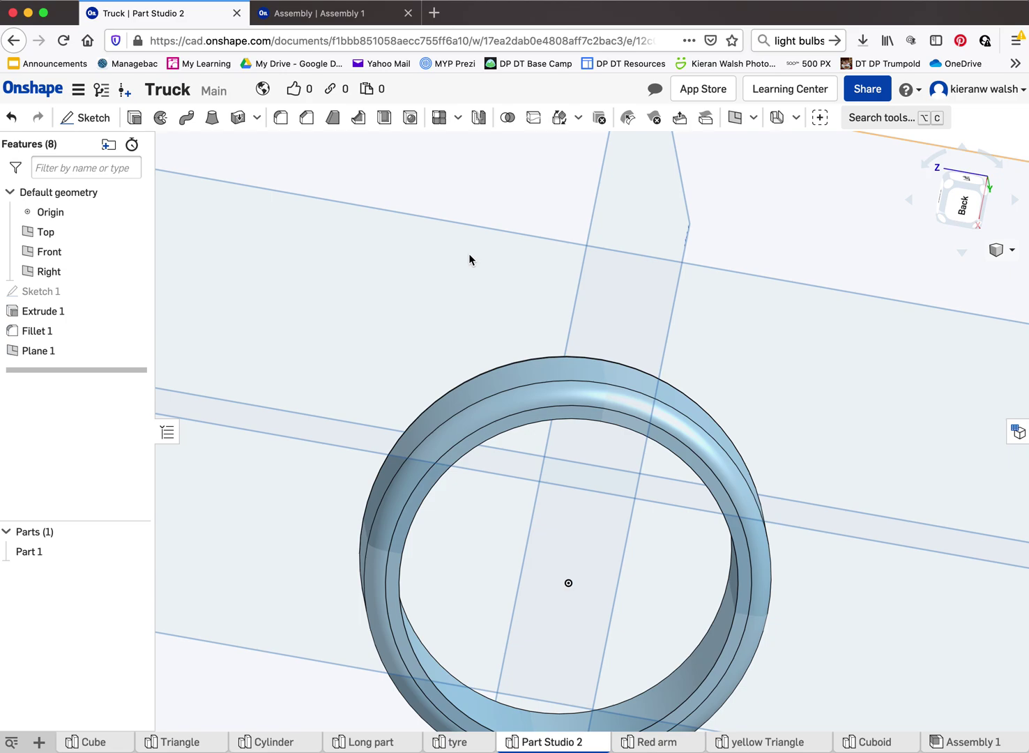
pyautogui.scroll(-5, 469, 256)
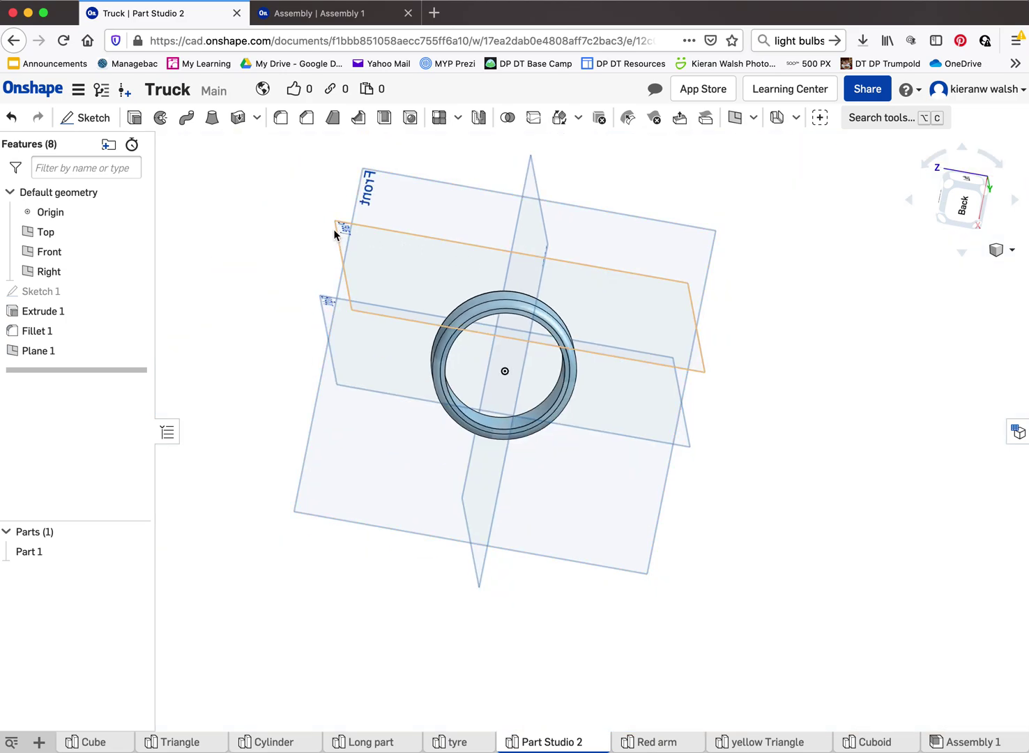
pyautogui.click(91, 118)
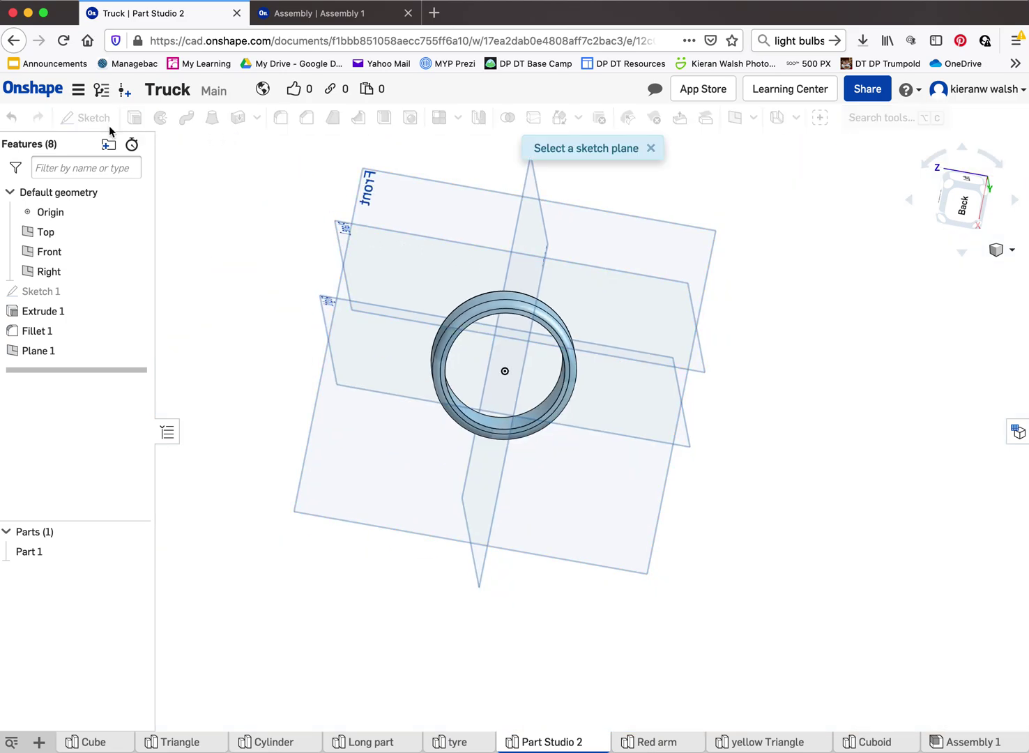
pyautogui.click(337, 239)
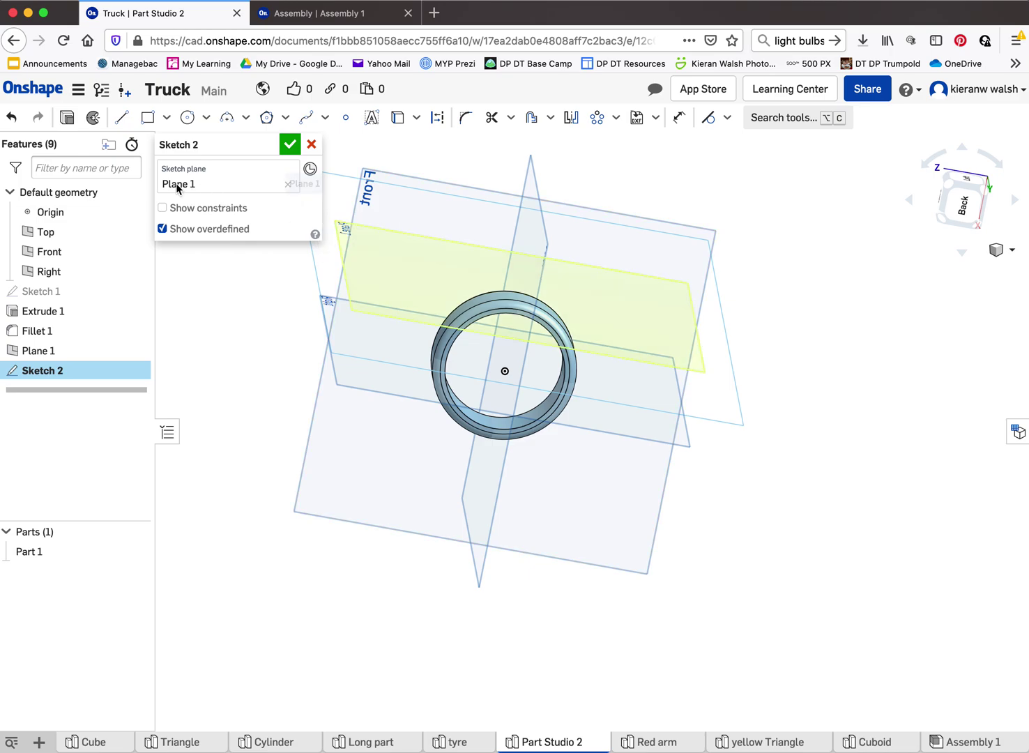
pyautogui.rightClick(318, 254)
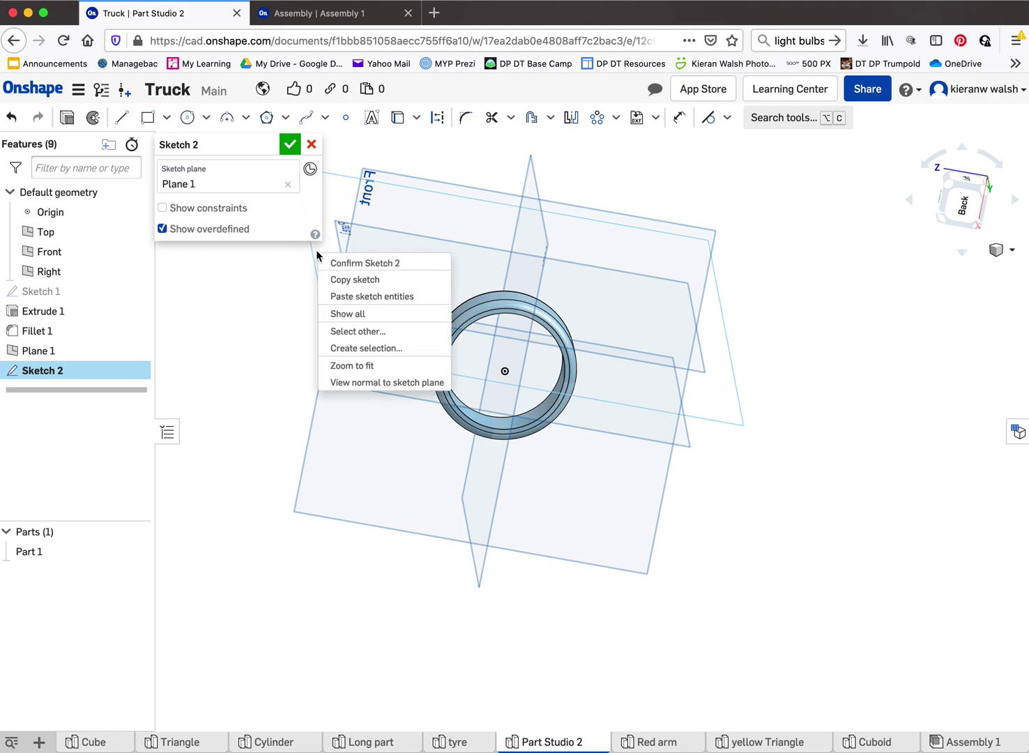
pyautogui.click(395, 383)
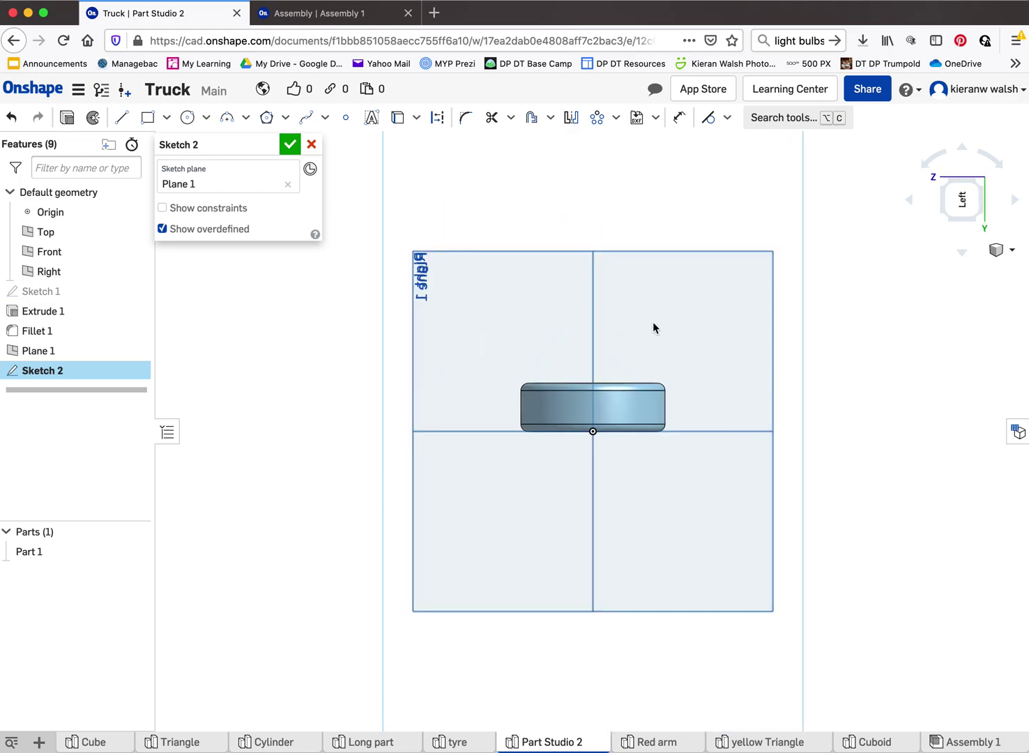
pyautogui.scroll(3, 662, 331)
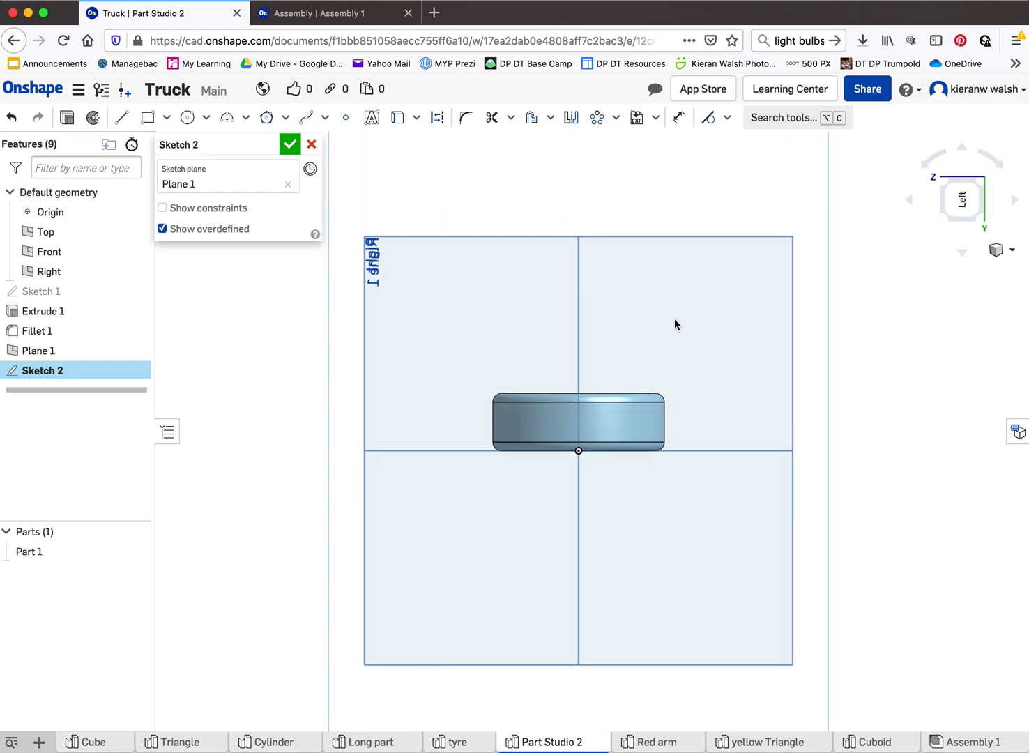
pyautogui.scroll(3, 678, 474)
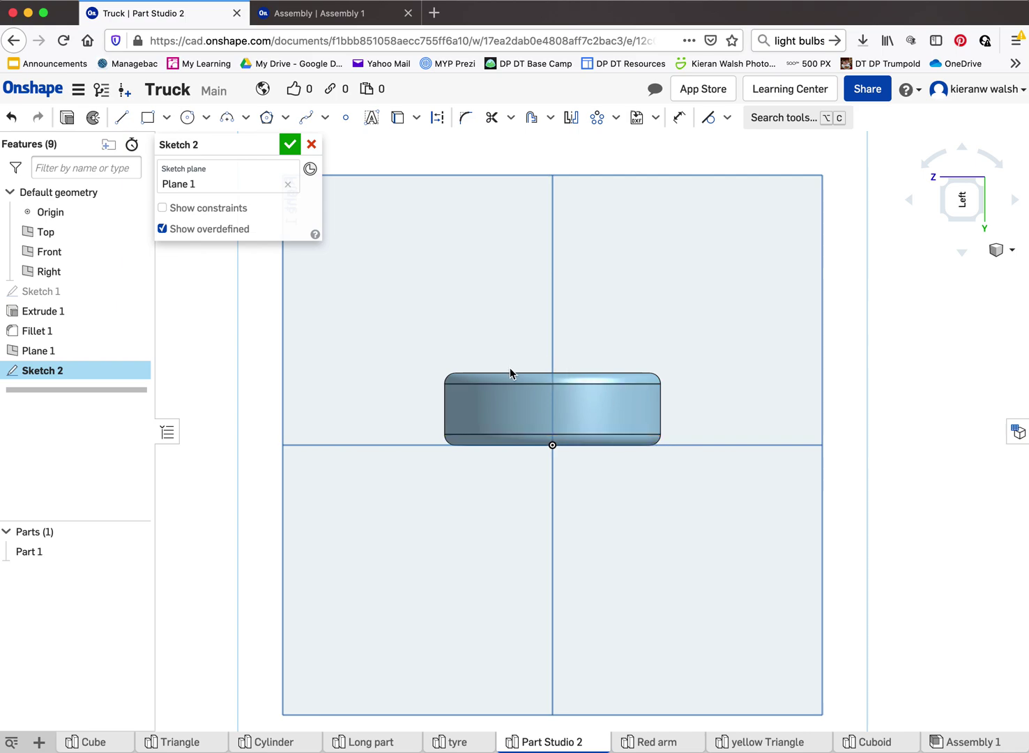
pyautogui.scroll(5, 523, 390)
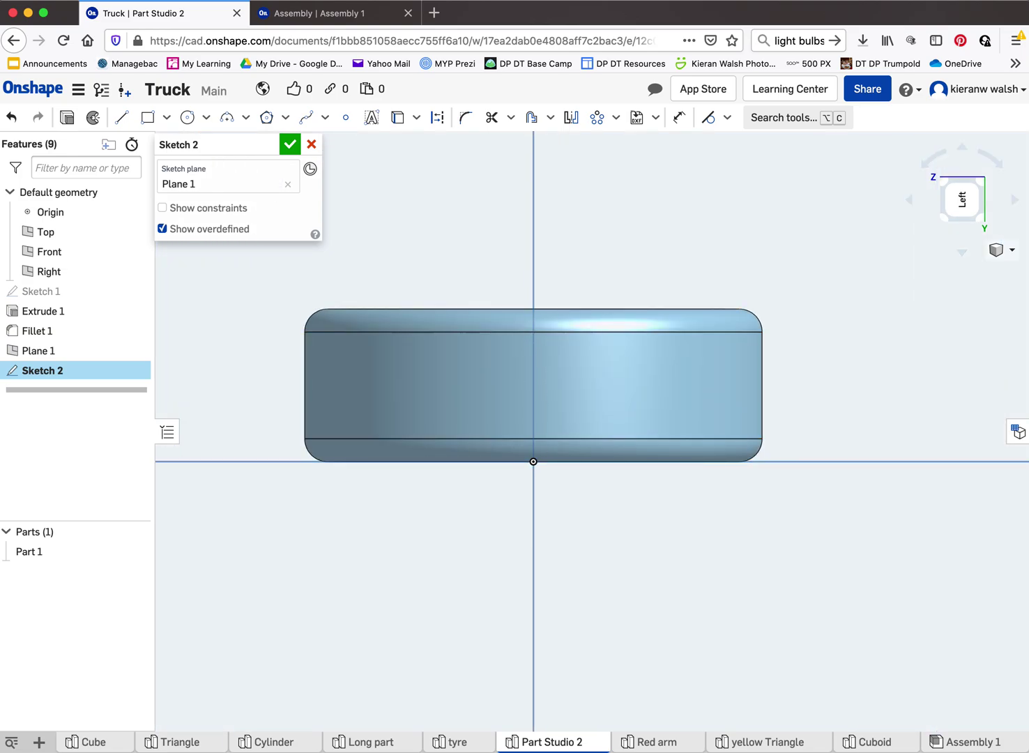
# - Examine the reference tyre's chevron tread from the top in the Assembly document, and return to the sketch in the Truck document
pyautogui.click(355, 15)
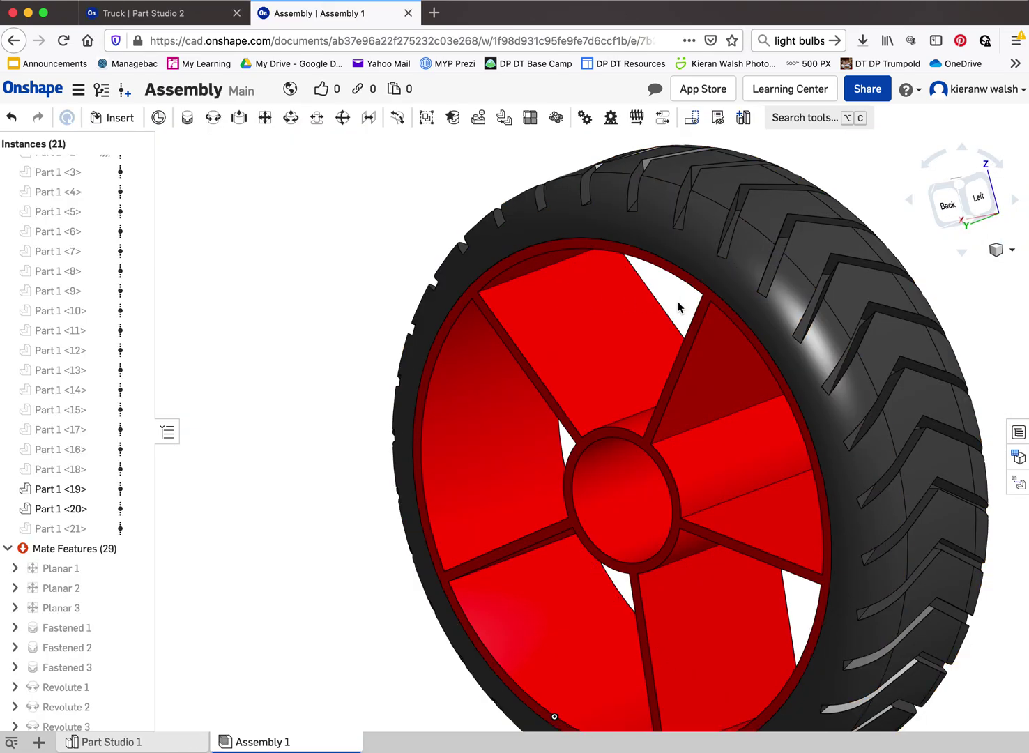
pyautogui.moveTo(677, 298); pyautogui.dragTo(671, 324, button='right')
pyautogui.click(954, 182)
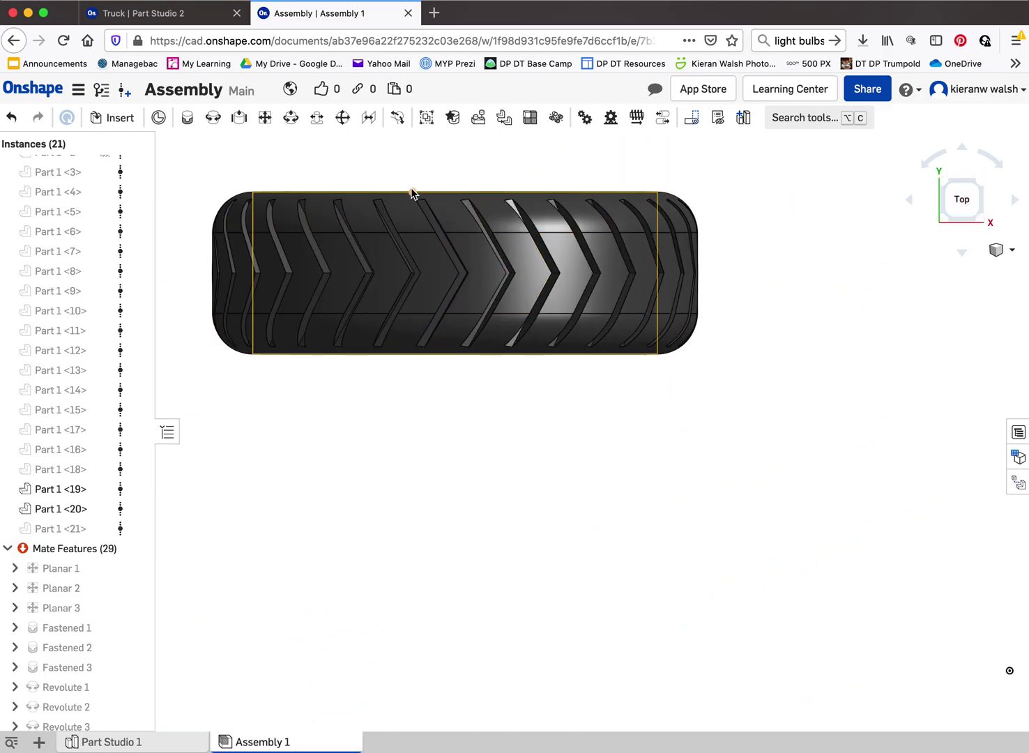
pyautogui.click(201, 15)
pyautogui.scroll(4, 466, 411)
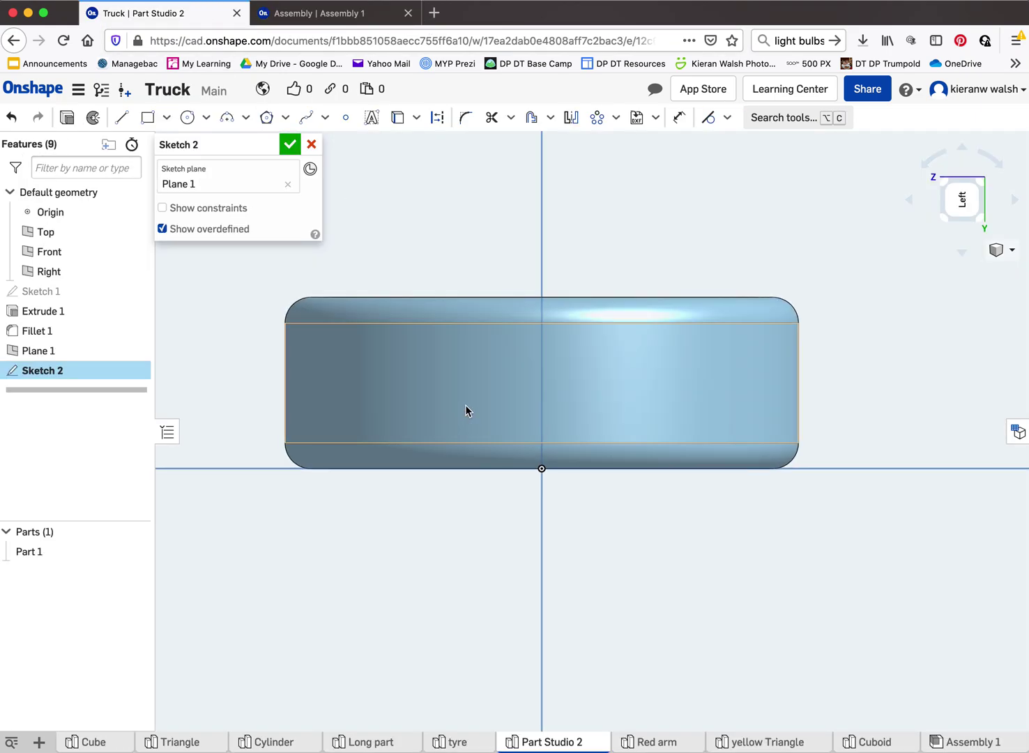
pyautogui.scroll(2, 451, 296)
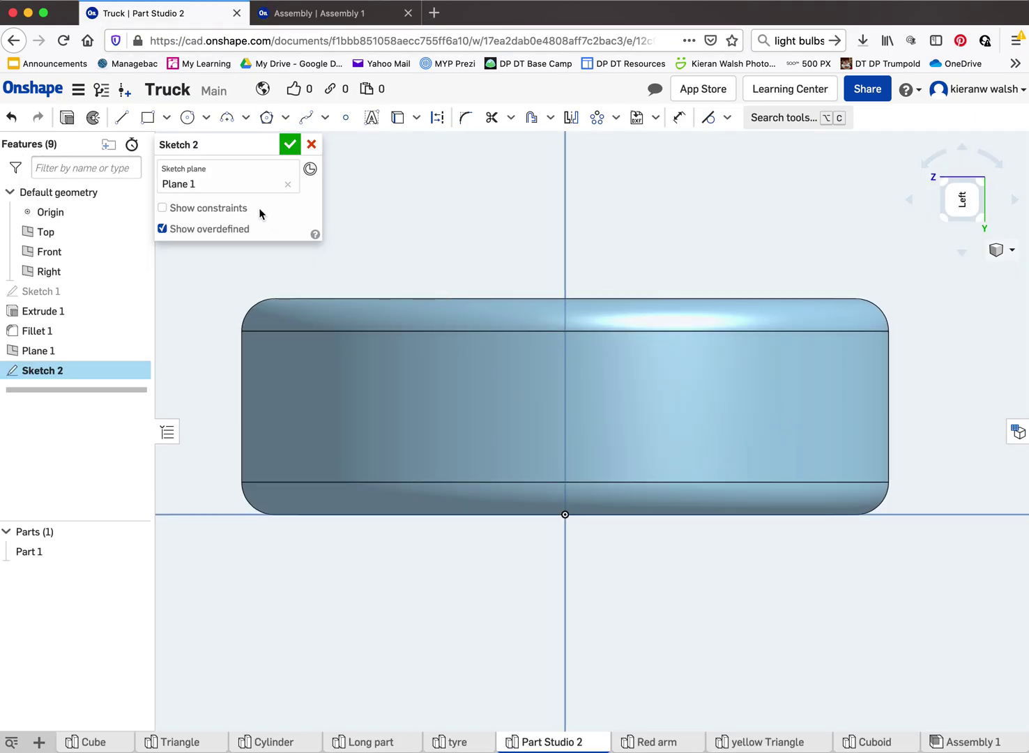
pyautogui.click(122, 117)
pyautogui.click(564, 515)
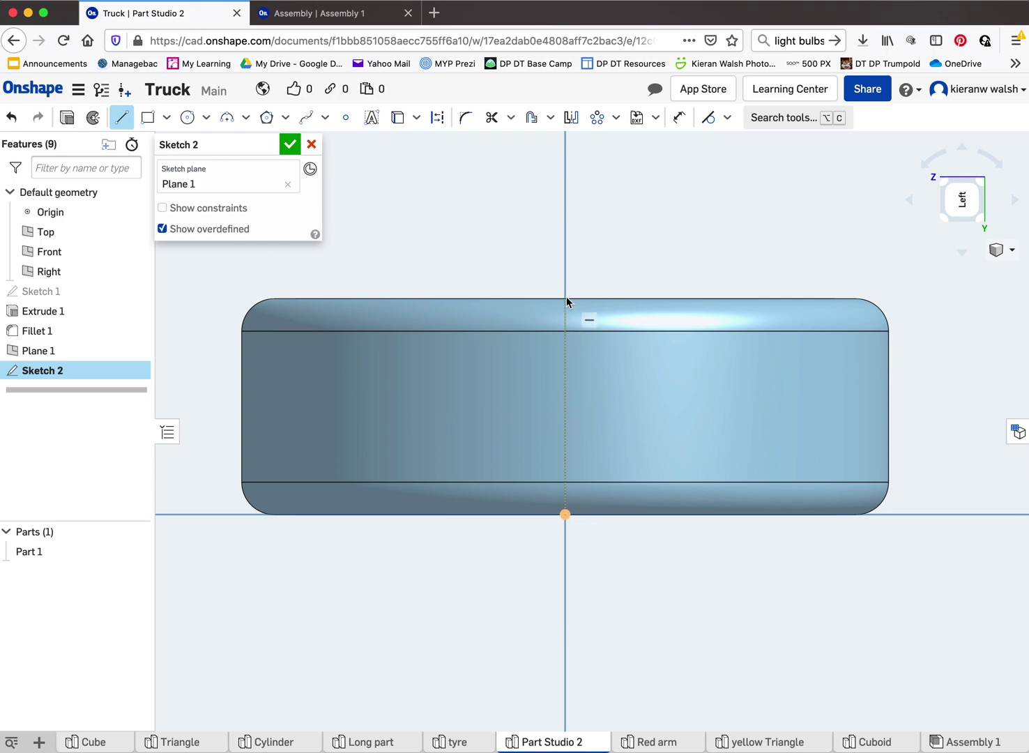
pyautogui.click(559, 523)
pyautogui.scroll(5, 569, 298)
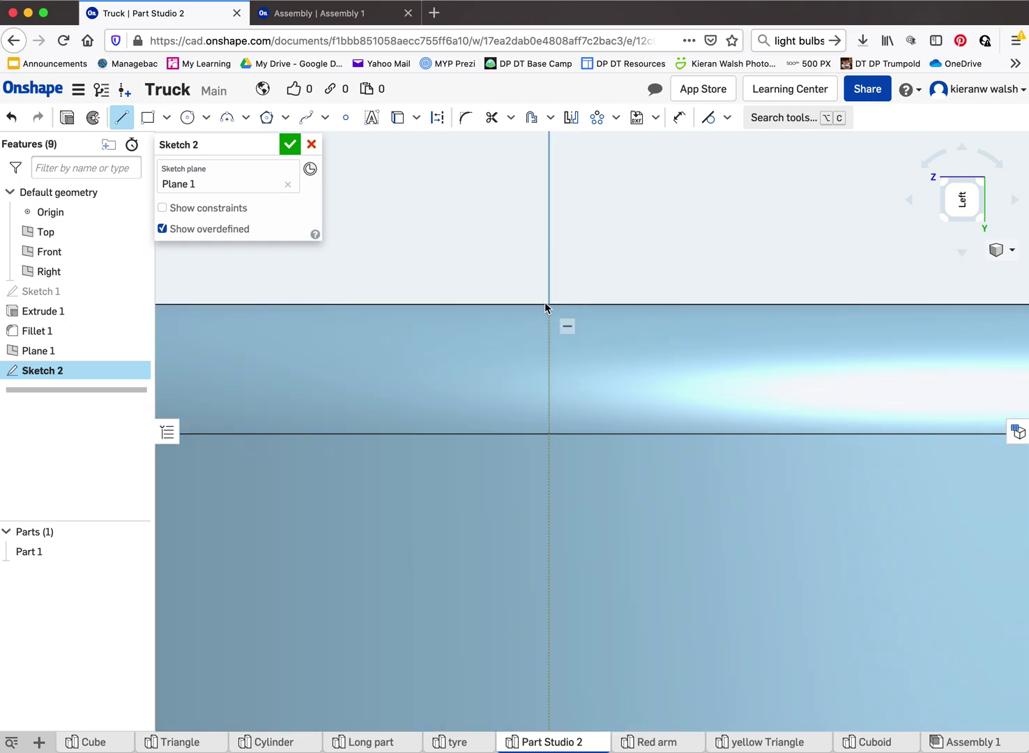
pyautogui.click(548, 303)
pyautogui.scroll(-5, 585, 328)
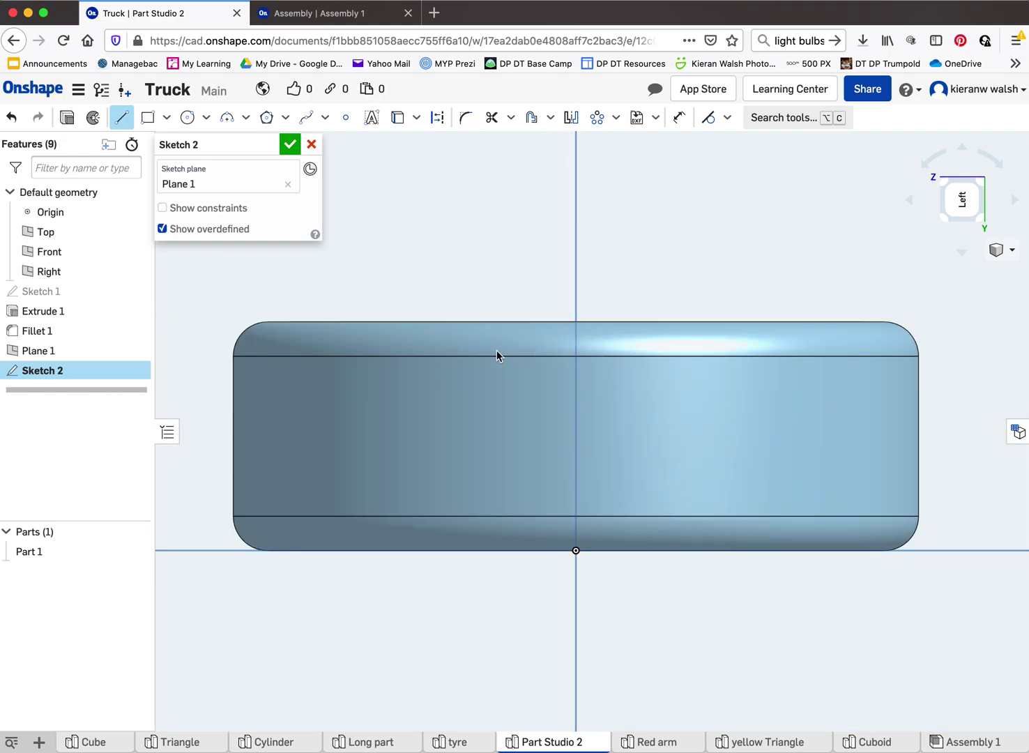
pyautogui.moveTo(522, 368)
pyautogui.mouseDown(button='right')
pyautogui.moveTo(520, 388)
pyautogui.moveTo(528, 364)
pyautogui.mouseUp(button='right')
pyautogui.click(953, 209)
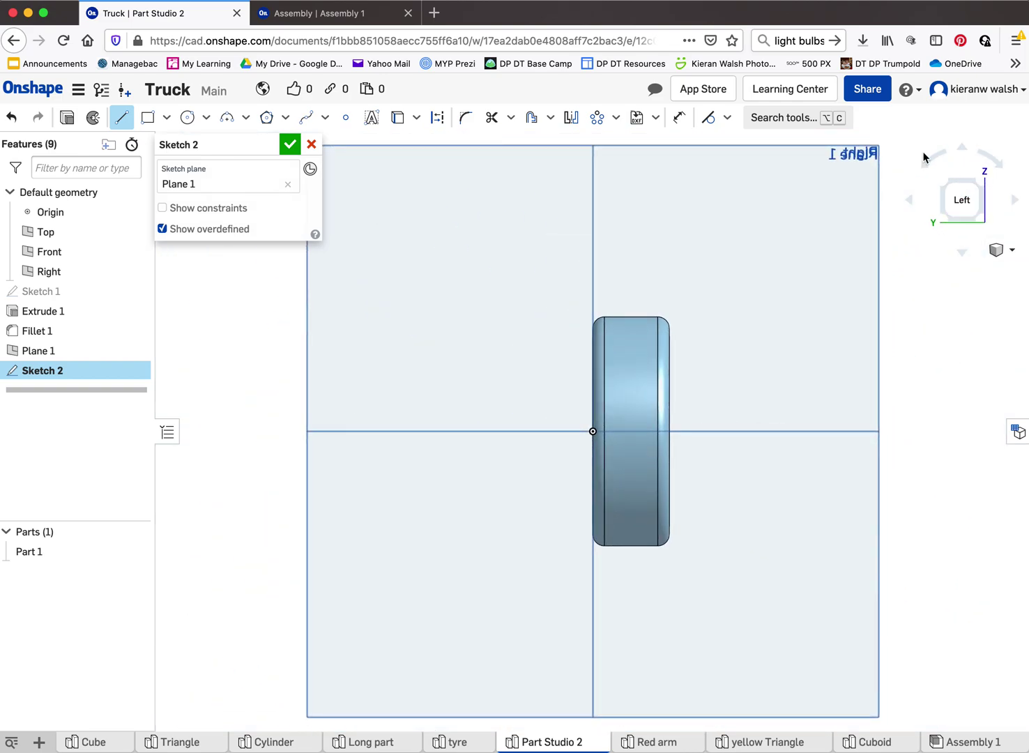
pyautogui.click(926, 159)
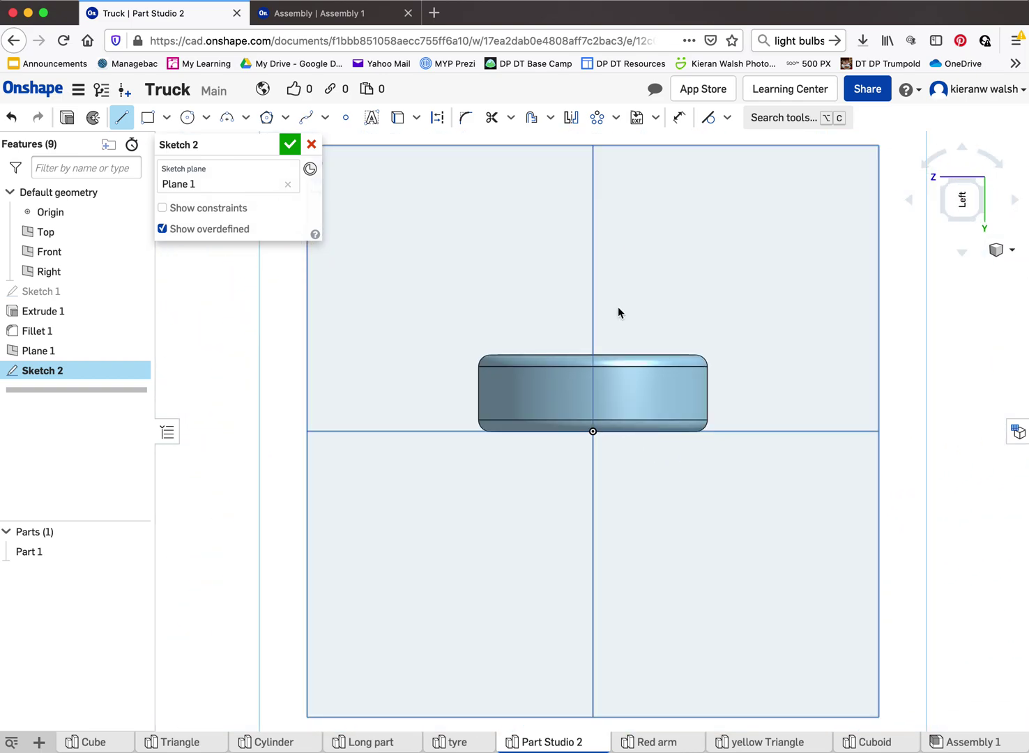
pyautogui.scroll(3, 564, 370)
pyautogui.scroll(1, 565, 370)
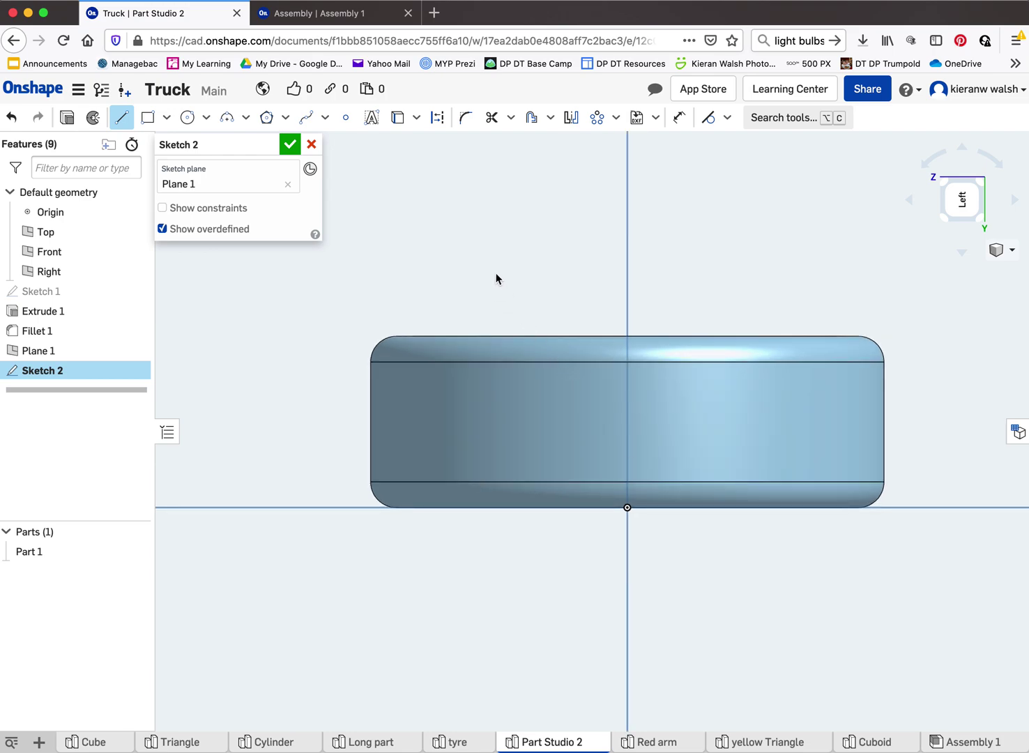
# - Project the ring's two long straight outline edges, one at each end of its width, into the sketch with Use
pyautogui.click(398, 117)
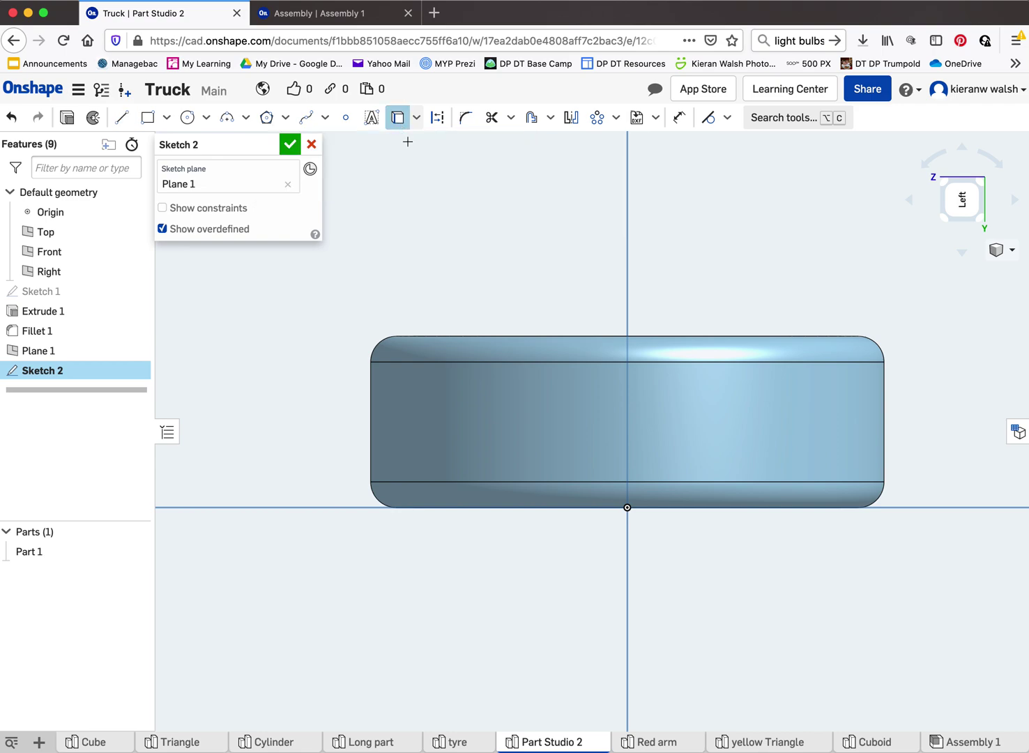
pyautogui.click(600, 337)
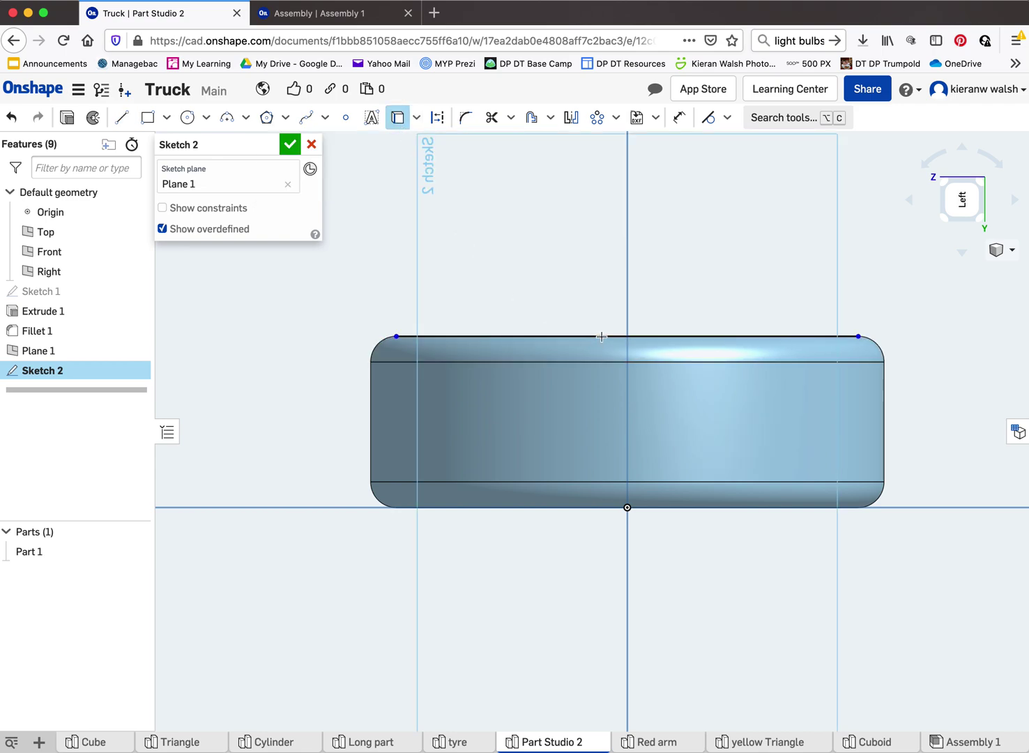
pyautogui.moveTo(526, 361); pyautogui.dragTo(579, 376, button='right')
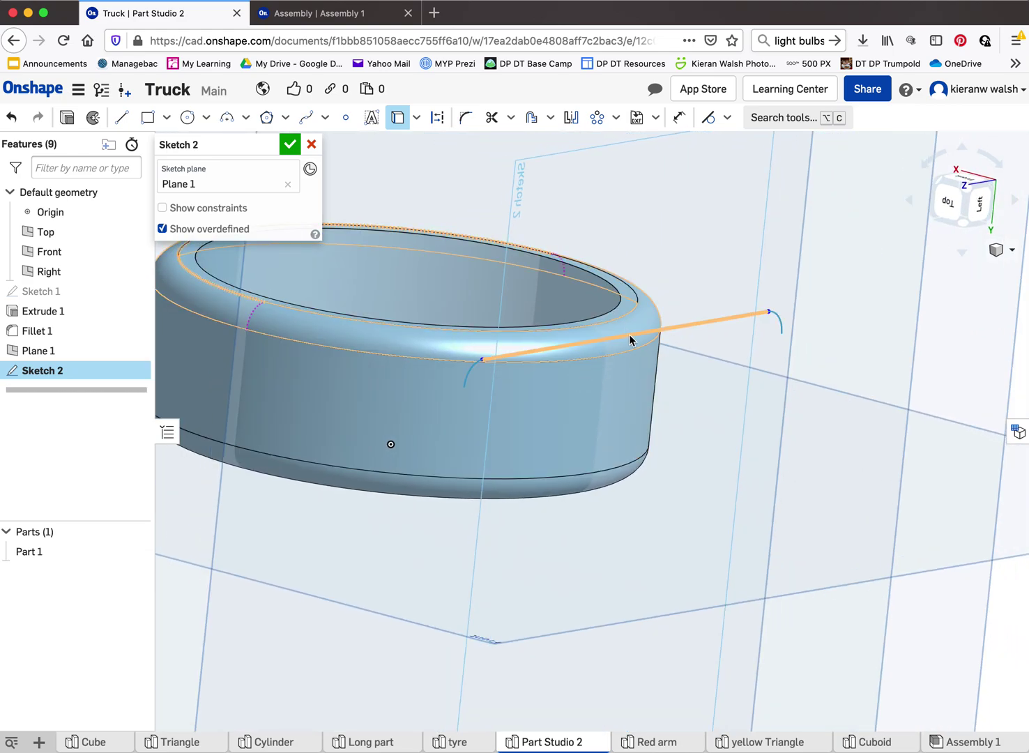
pyautogui.moveTo(624, 404); pyautogui.dragTo(548, 481, button='right')
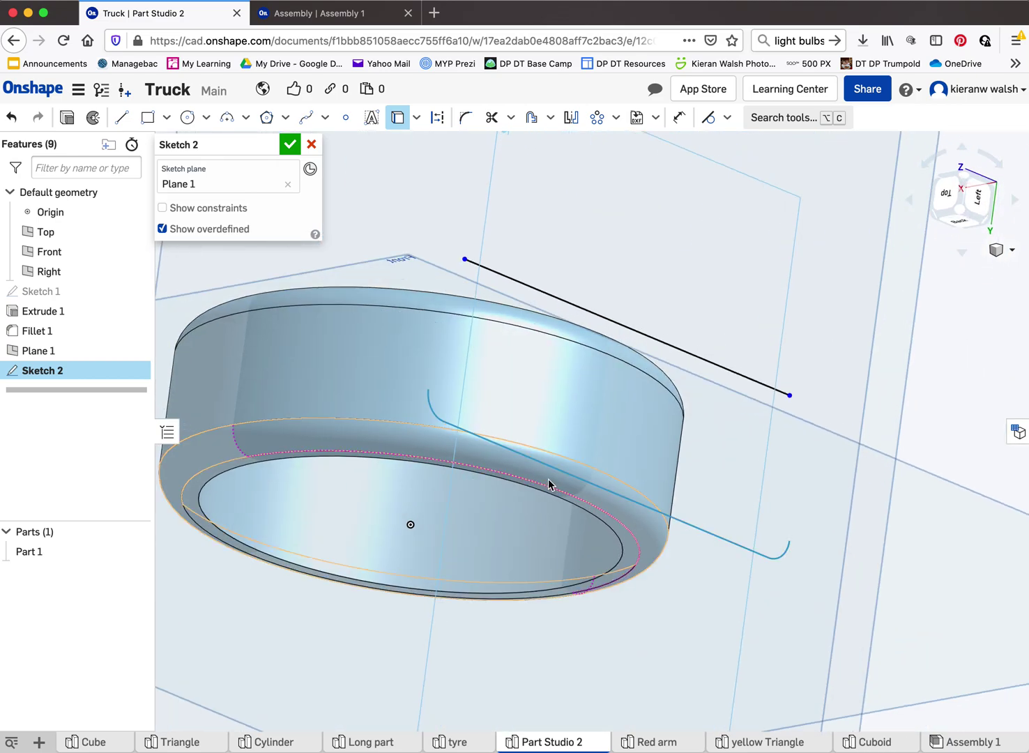
pyautogui.click(973, 195)
pyautogui.click(927, 163)
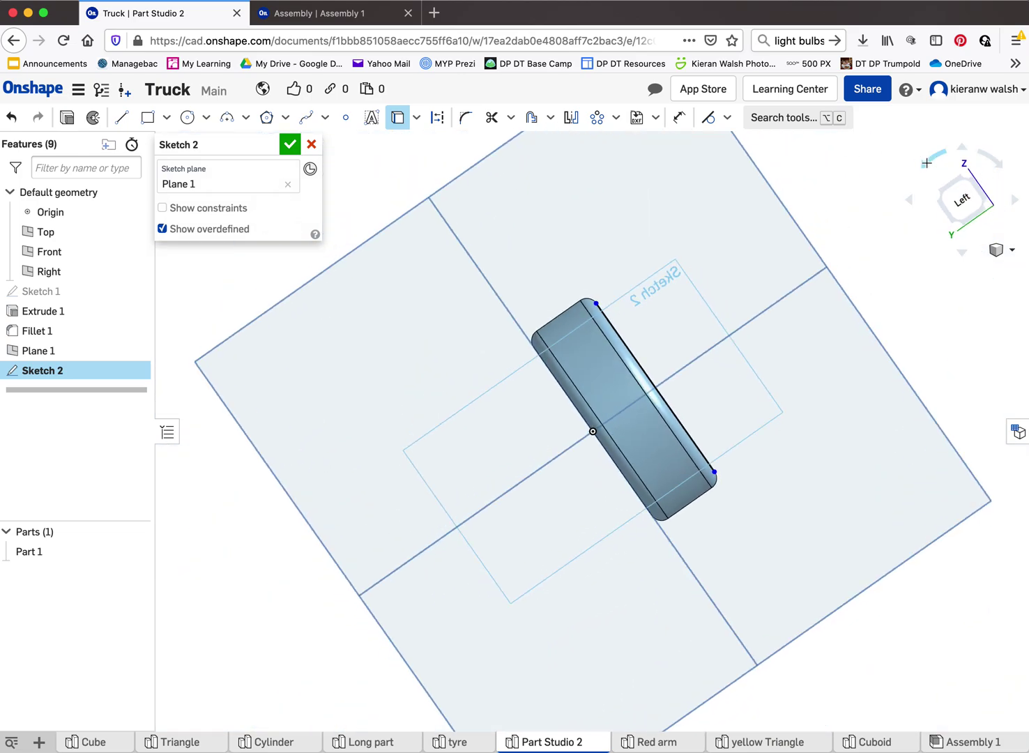
pyautogui.scroll(5, 652, 492)
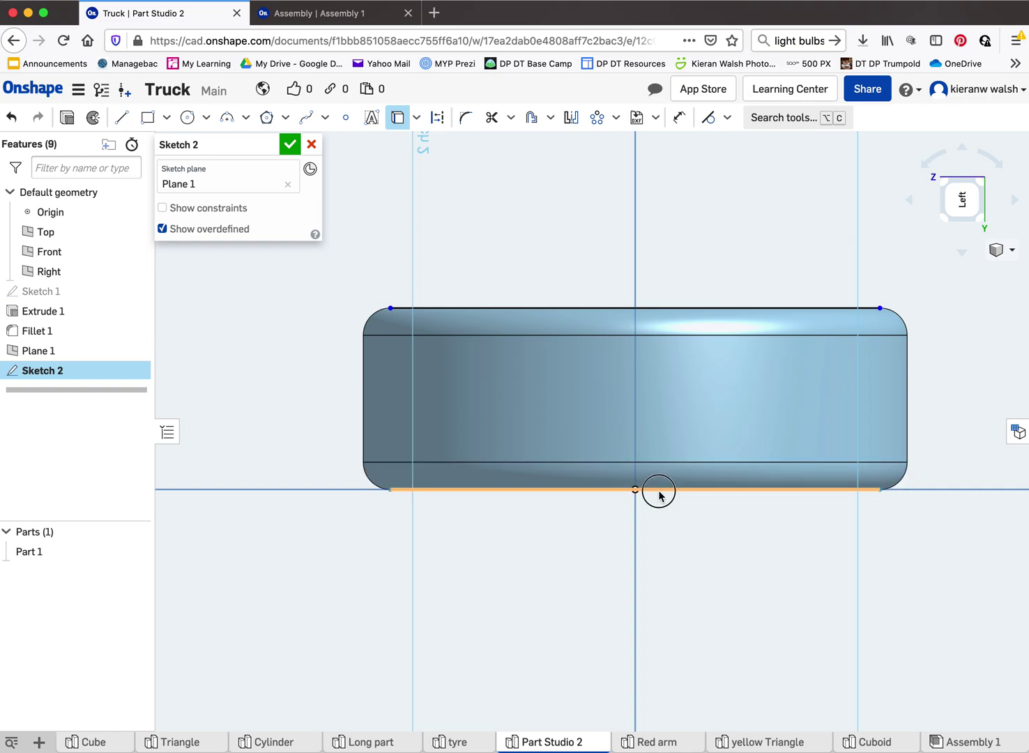
pyautogui.scroll(4, 633, 490)
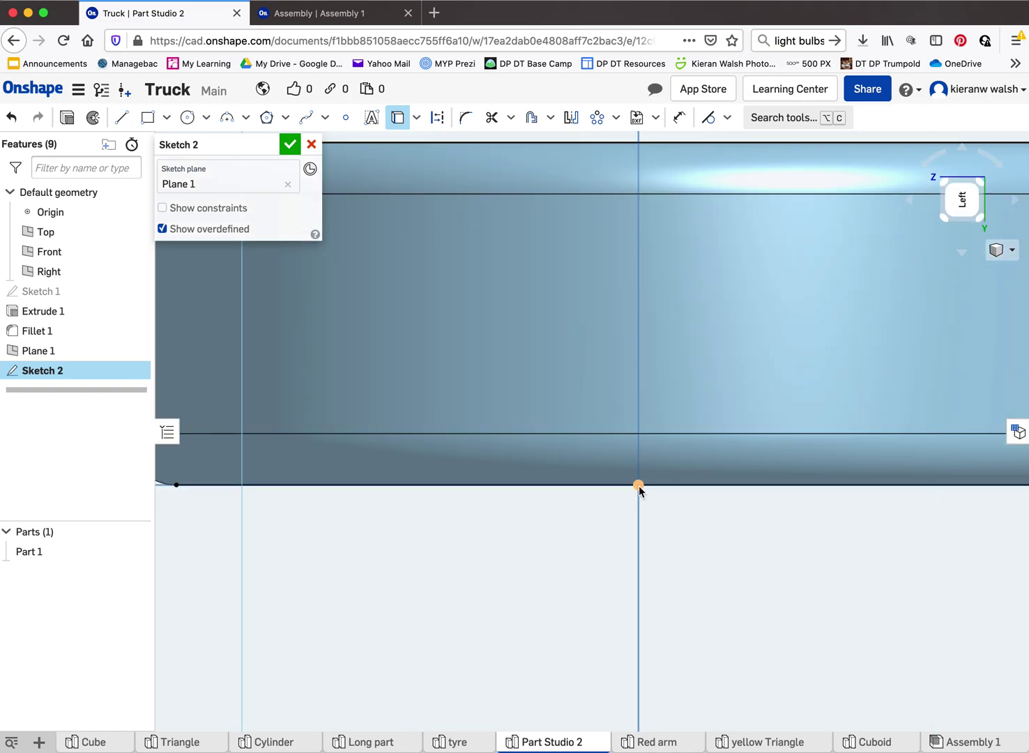
pyautogui.scroll(-4, 608, 501)
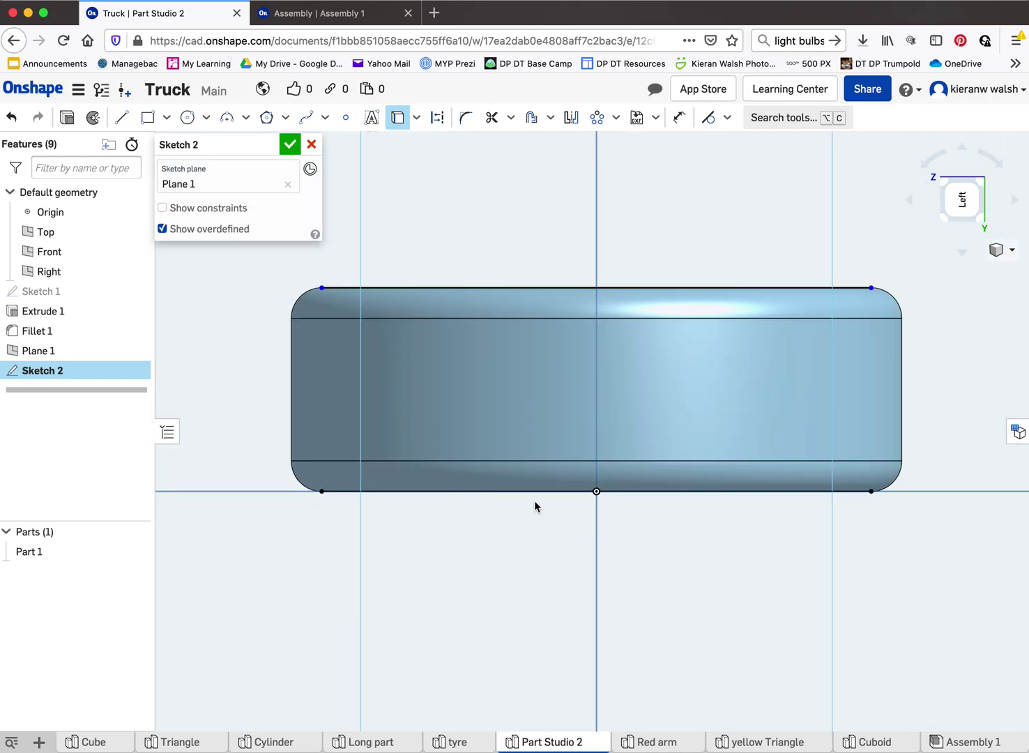
# - Draw a vertical line across the ring's width from the origin up to the upper projected edge in Sketch 2
pyautogui.click(384, 287)
pyautogui.moveTo(505, 465); pyautogui.dragTo(590, 508, button='right')
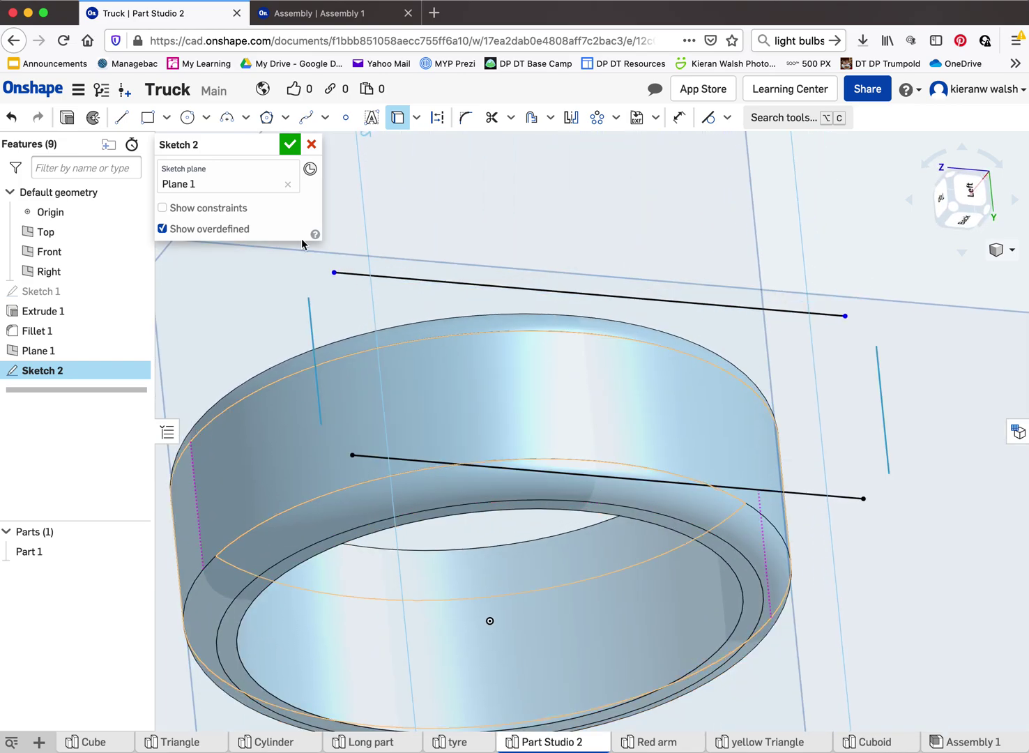
pyautogui.click(121, 118)
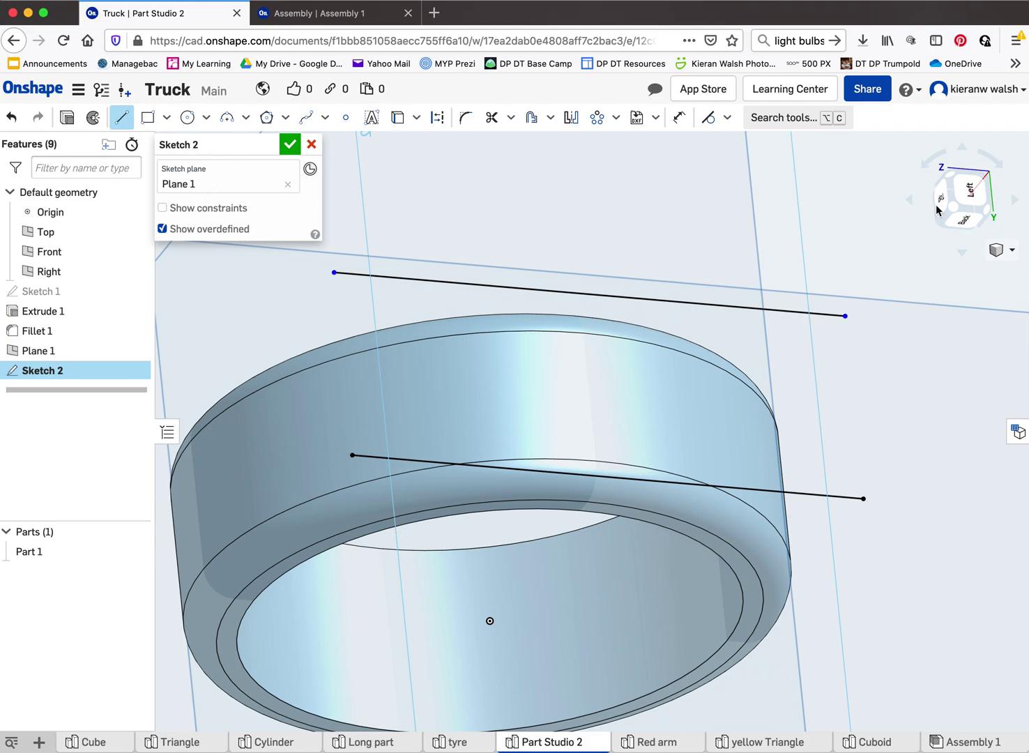
pyautogui.click(968, 191)
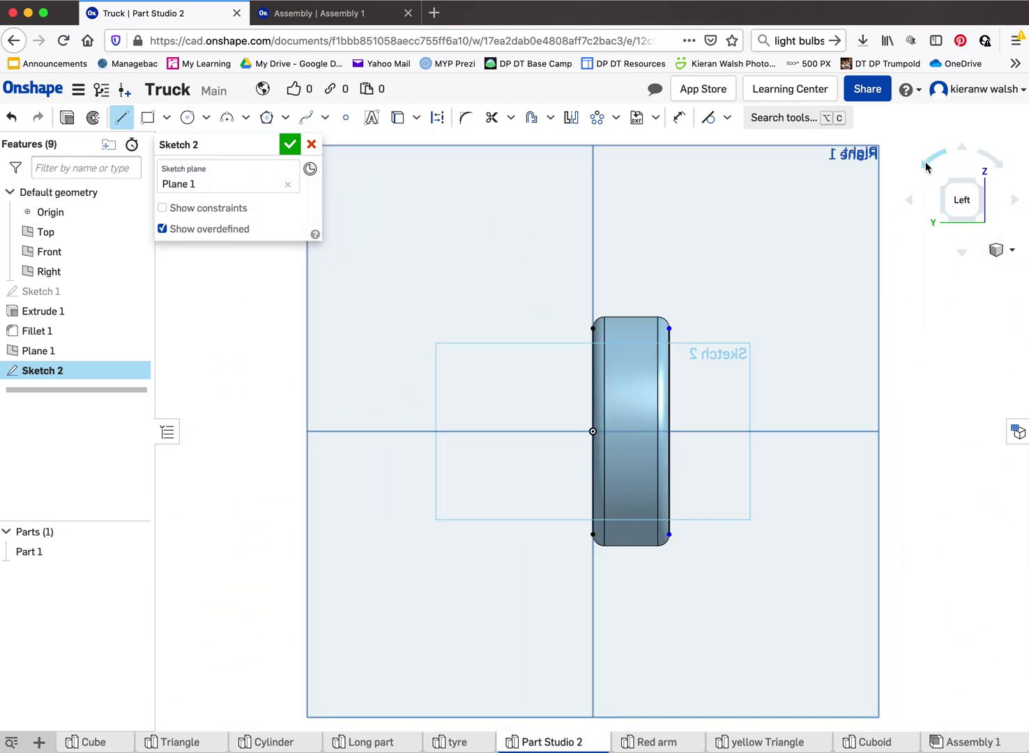
pyautogui.click(926, 165)
pyautogui.scroll(5, 583, 377)
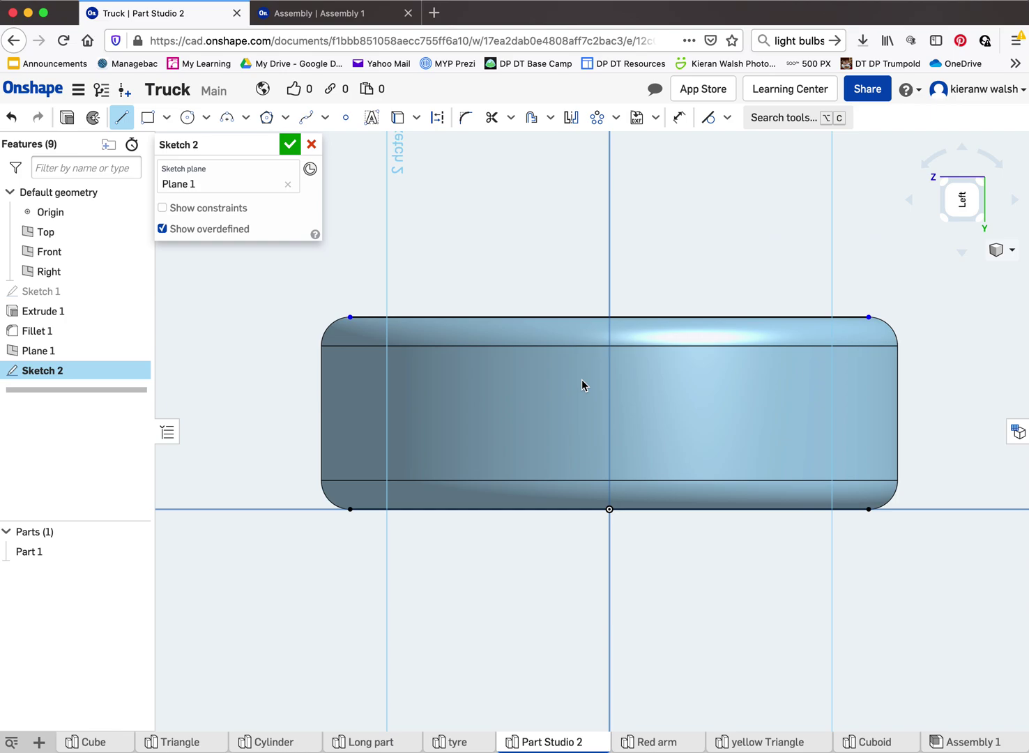
pyautogui.scroll(2, 582, 384)
pyautogui.click(618, 553)
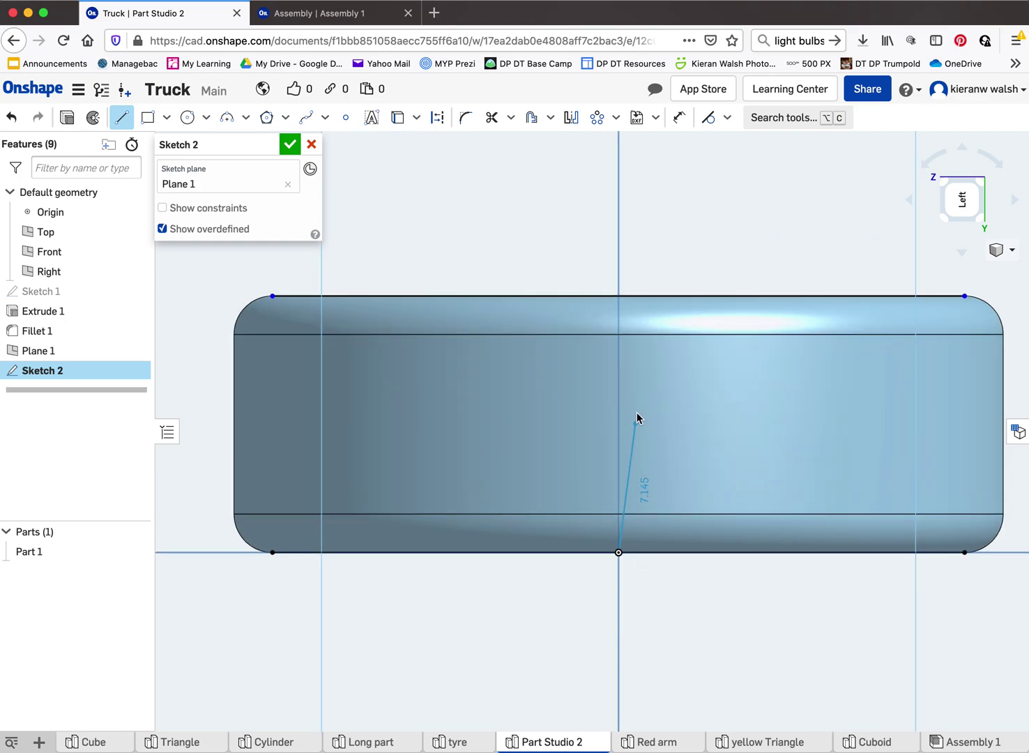
pyautogui.click(616, 297)
pyautogui.press('Escape')
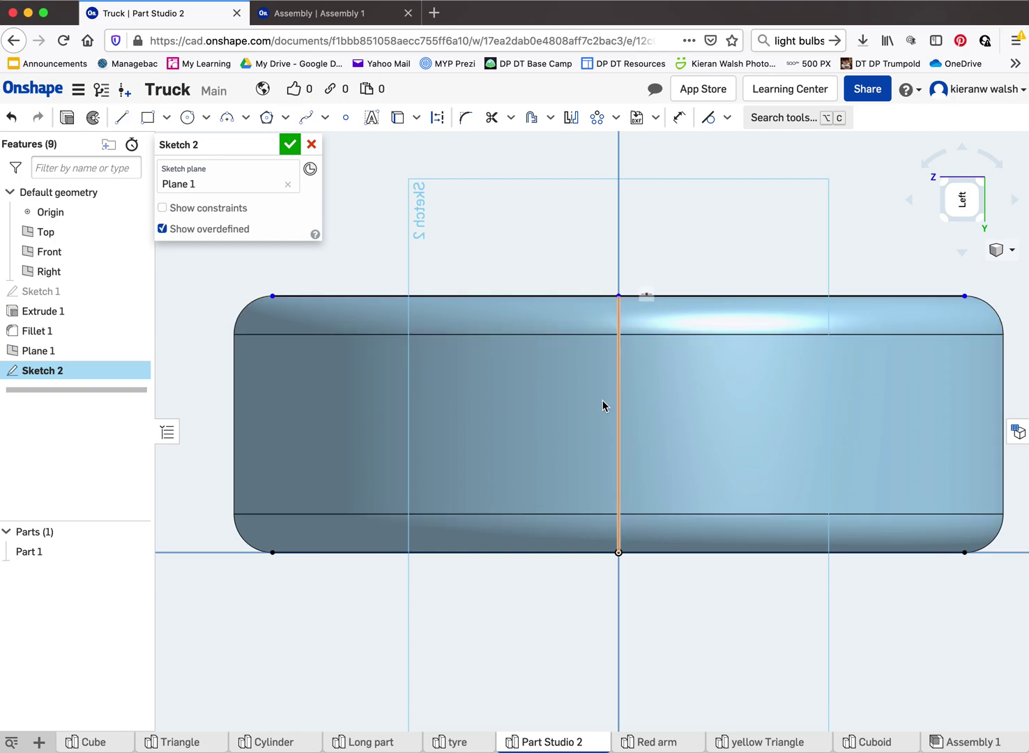
# - Draw a horizontal line about 11.6 mm long to the right from the midpoint of the vertical line
pyautogui.click(122, 117)
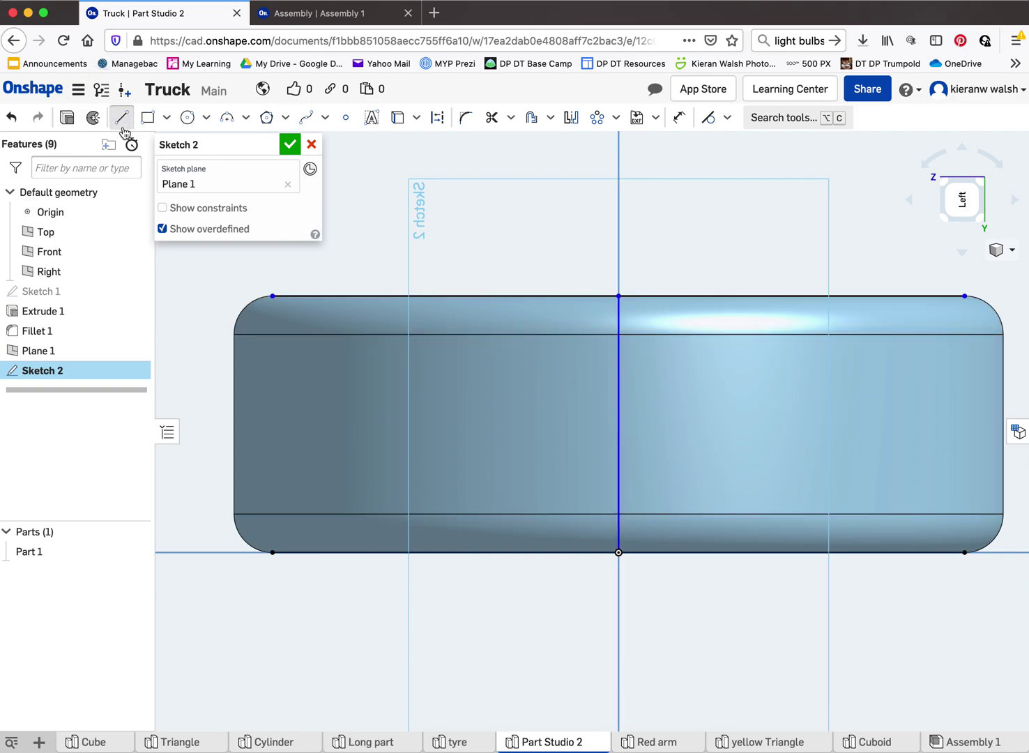
pyautogui.click(619, 423)
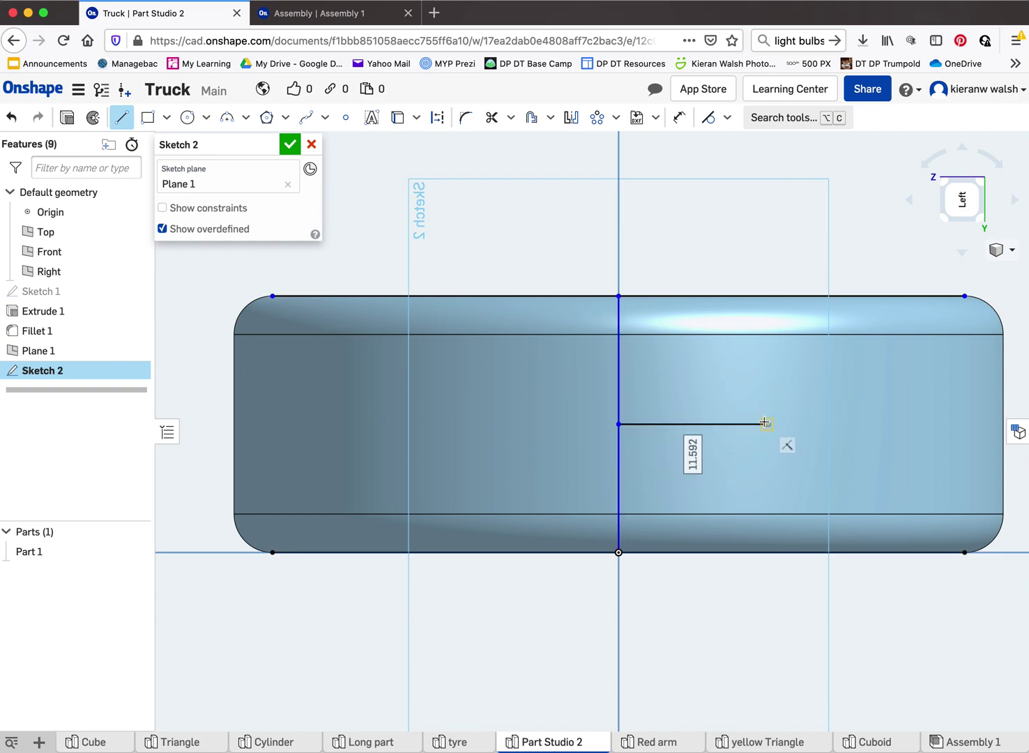
pyautogui.click(765, 423)
pyautogui.press('Escape')
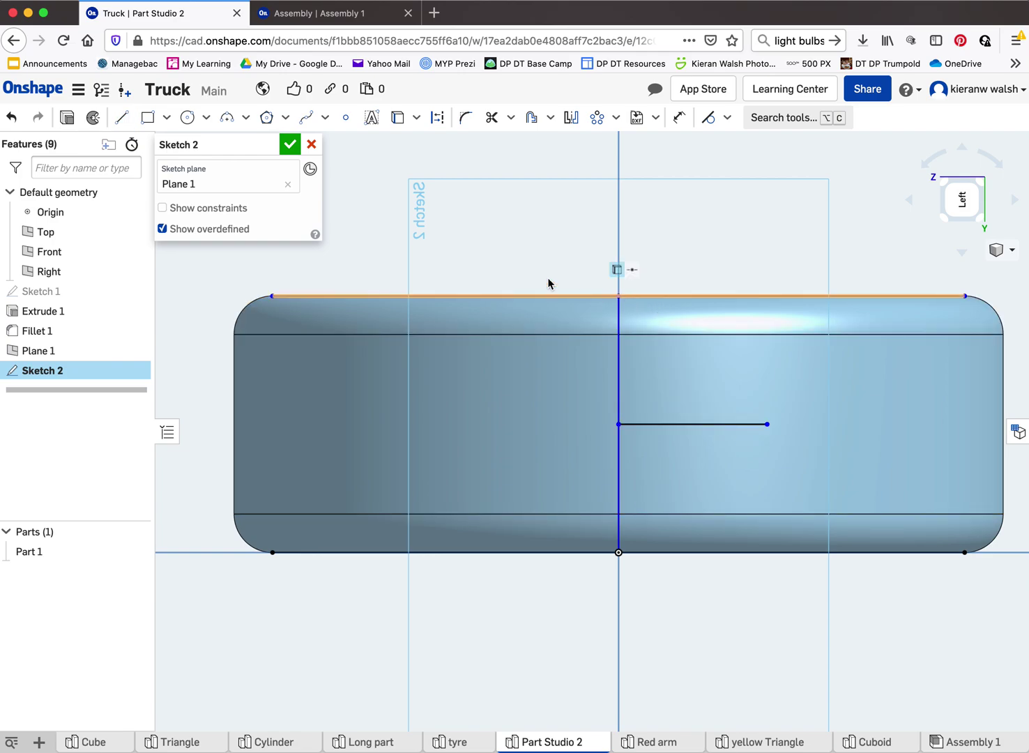
# - Trim away both projected edge lines and the whole vertical line, keeping only the horizontal line at mid-width
pyautogui.click(491, 117)
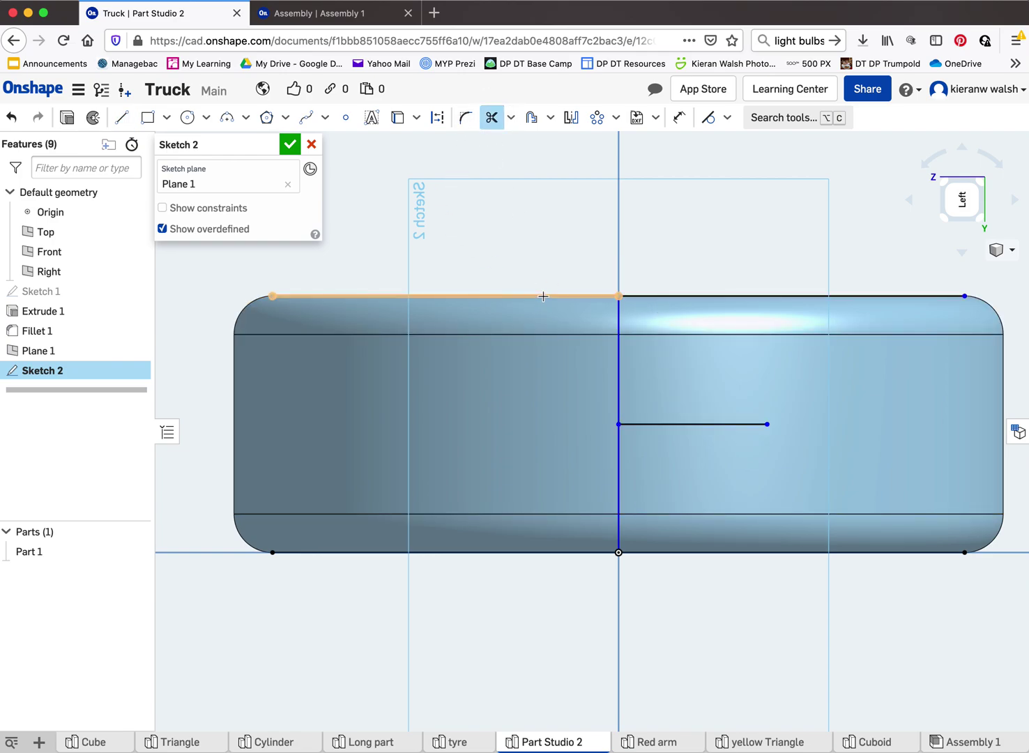
pyautogui.click(674, 297)
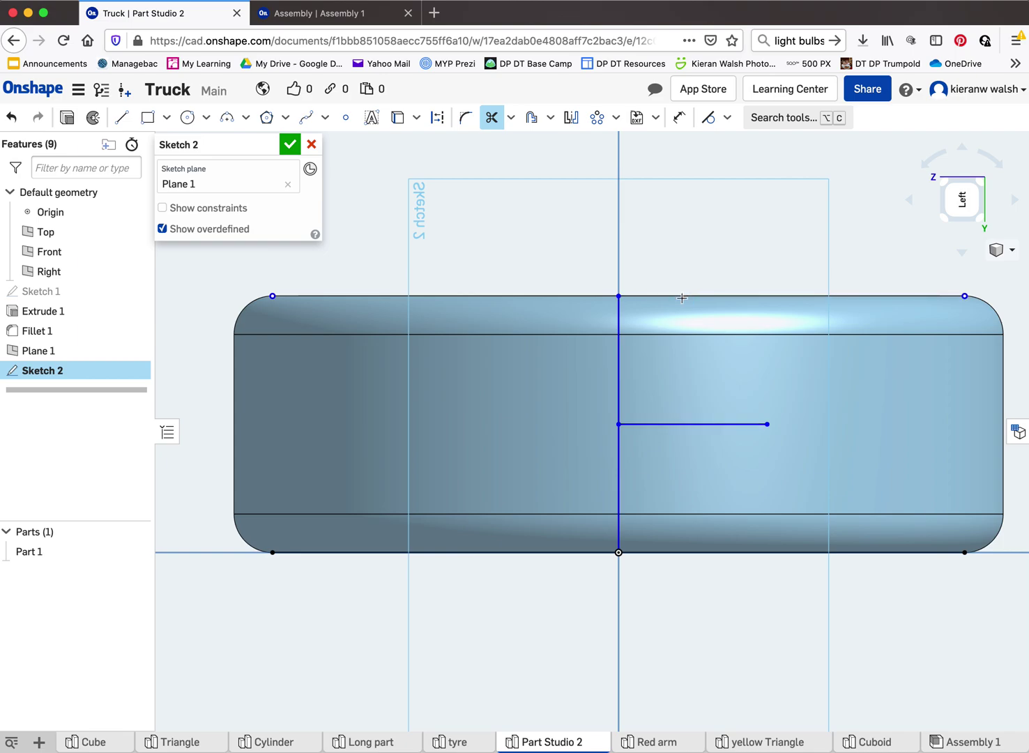
pyautogui.click(695, 551)
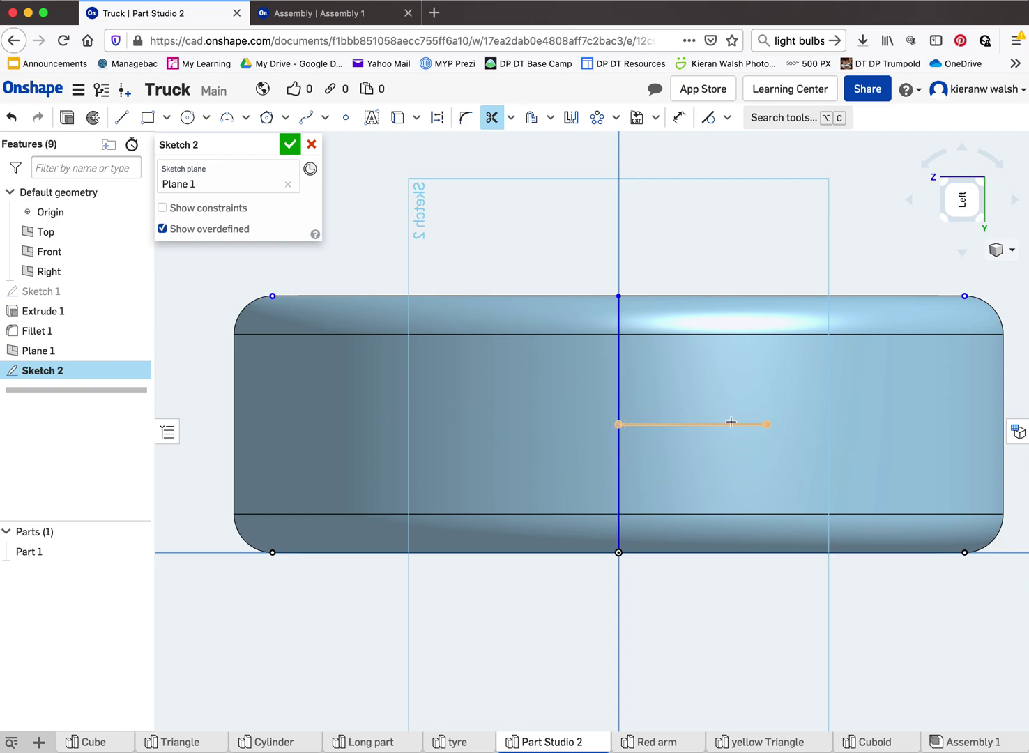
pyautogui.click(617, 390)
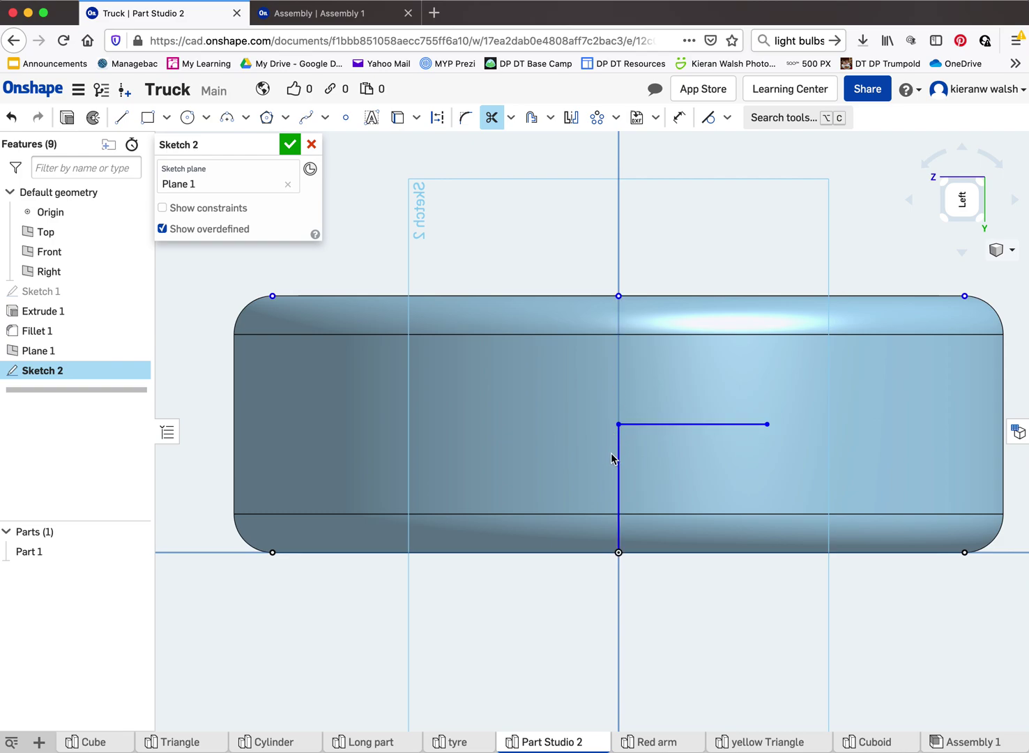
pyautogui.click(619, 467)
pyautogui.scroll(3, 626, 436)
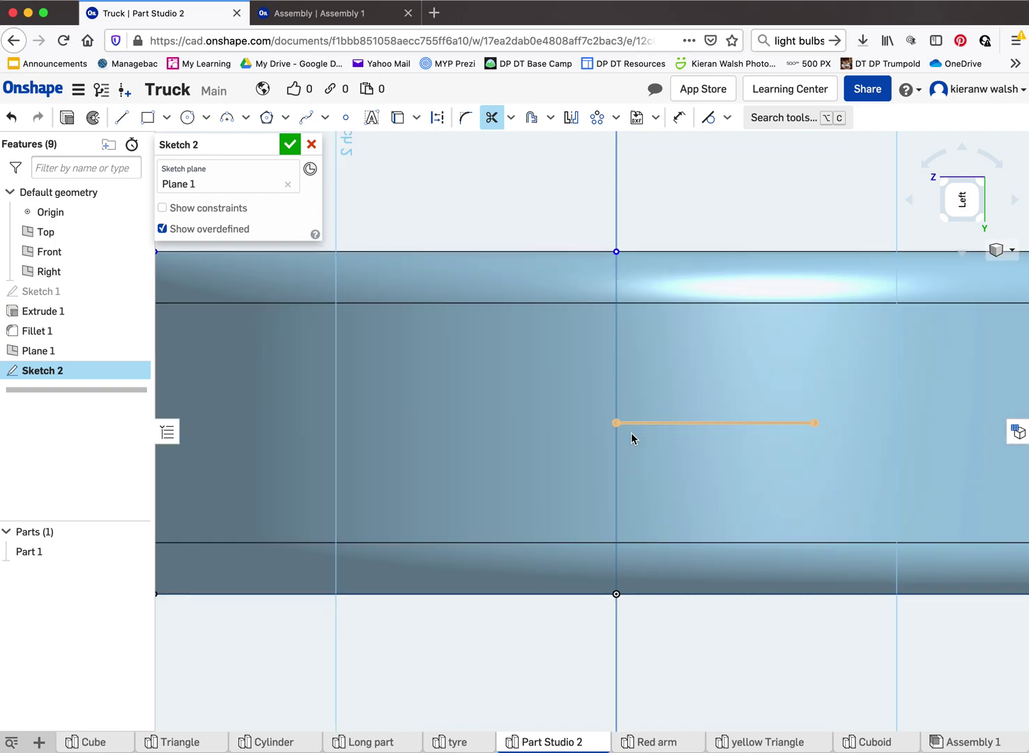
pyautogui.scroll(-2, 389, 441)
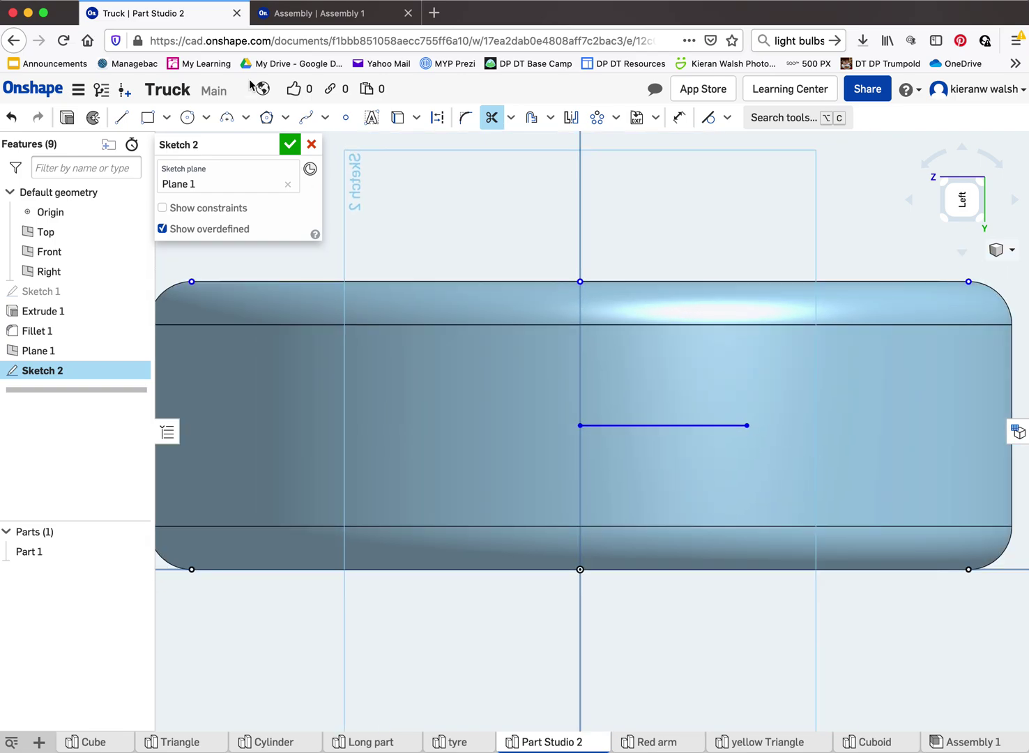
pyautogui.press('Escape')
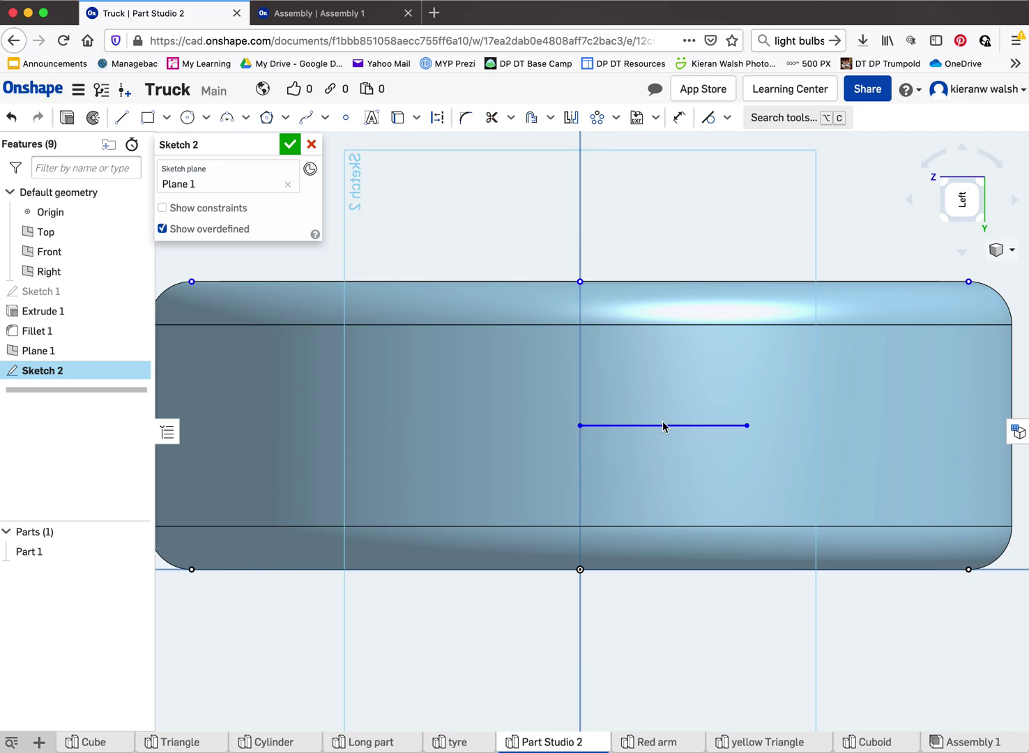
# - Convert the horizontal line to construction and draw a solid slanted line about 16.1 mm long from its left end past the ring's upper edge
pyautogui.click(666, 425)
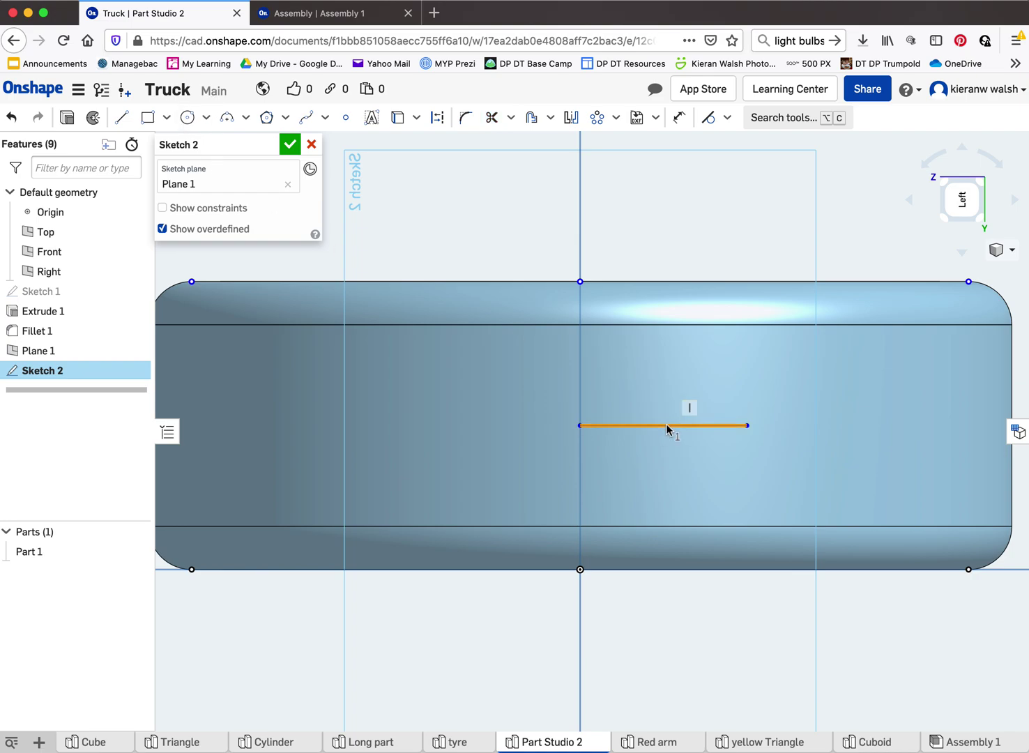
pyautogui.click(440, 121)
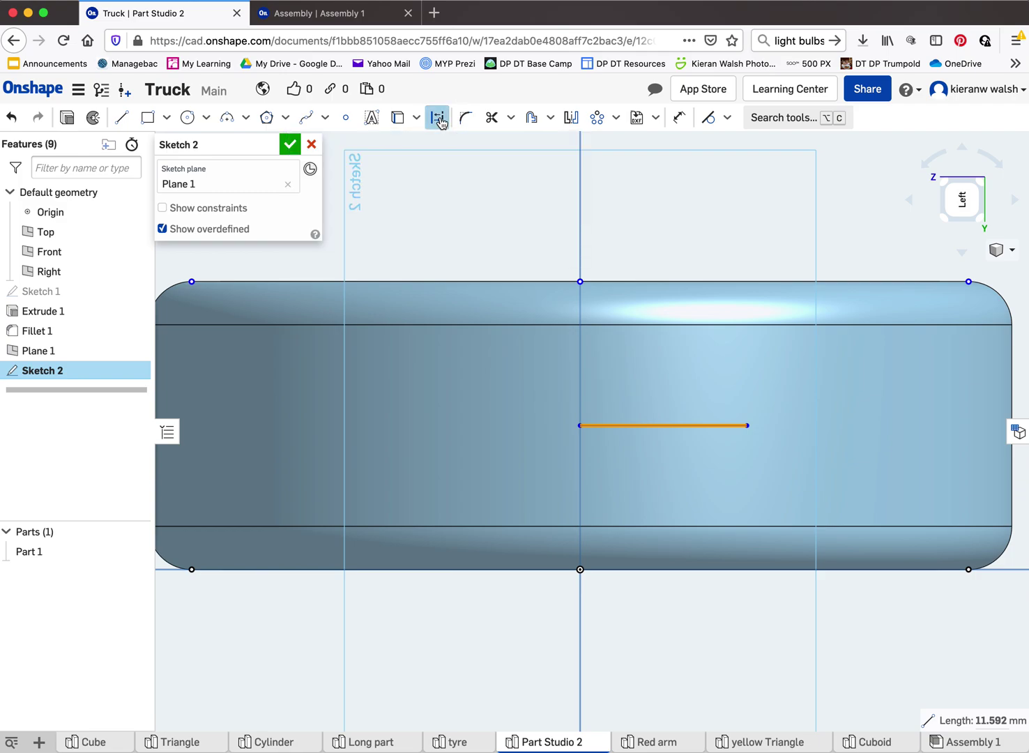
pyautogui.click(121, 117)
pyautogui.click(580, 425)
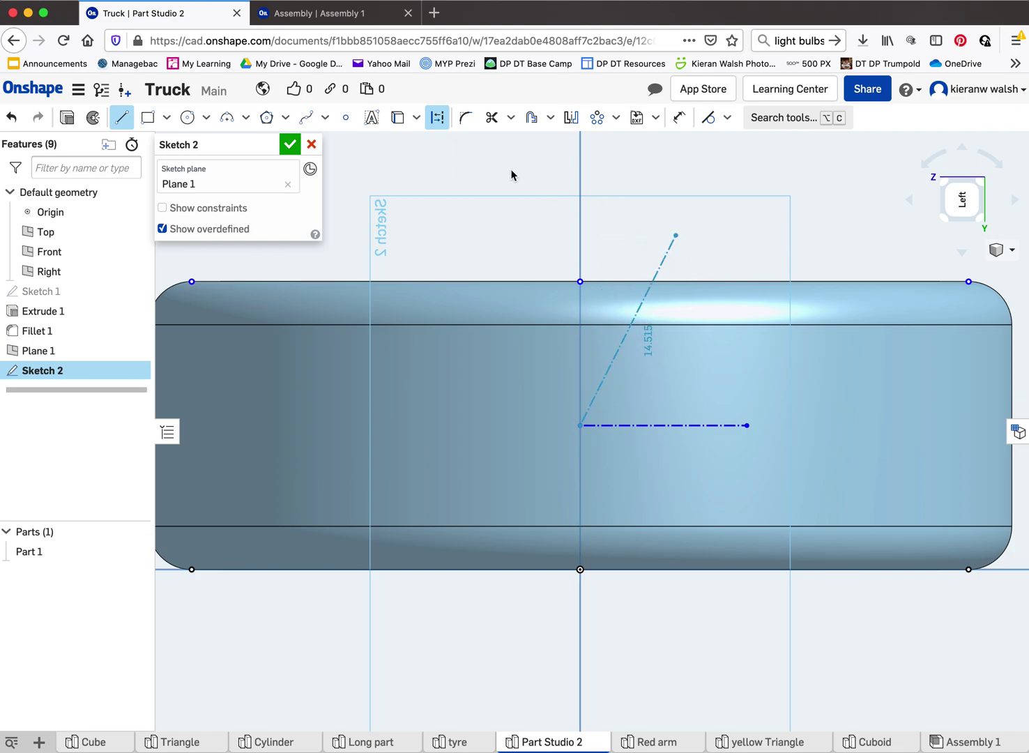
pyautogui.click(437, 117)
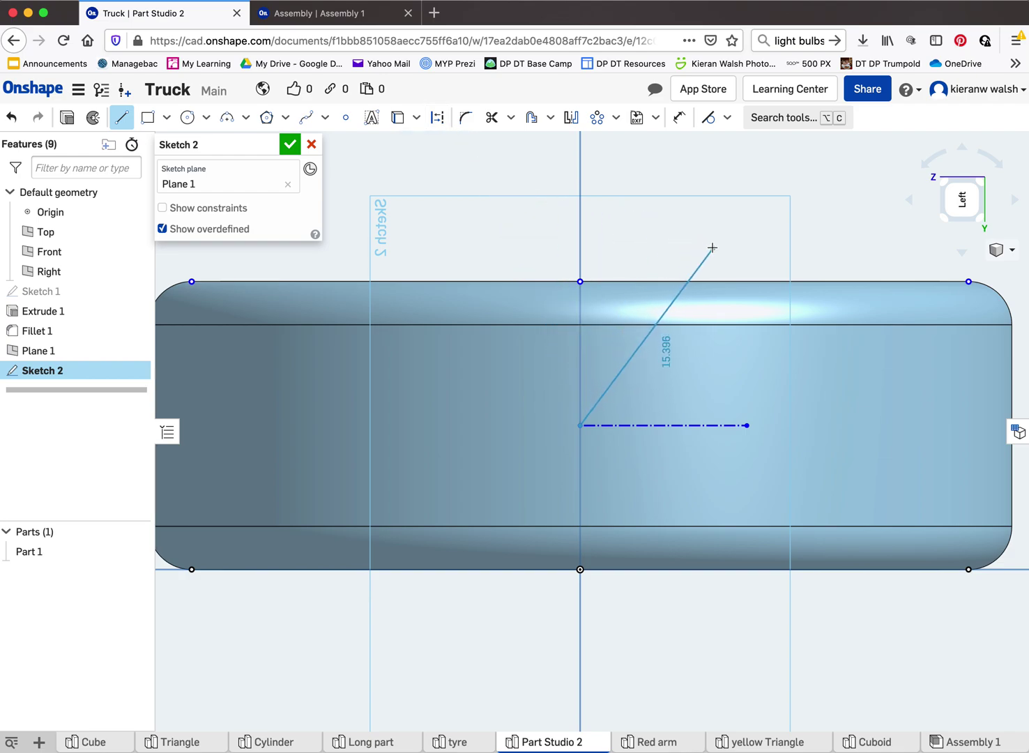
pyautogui.click(733, 252)
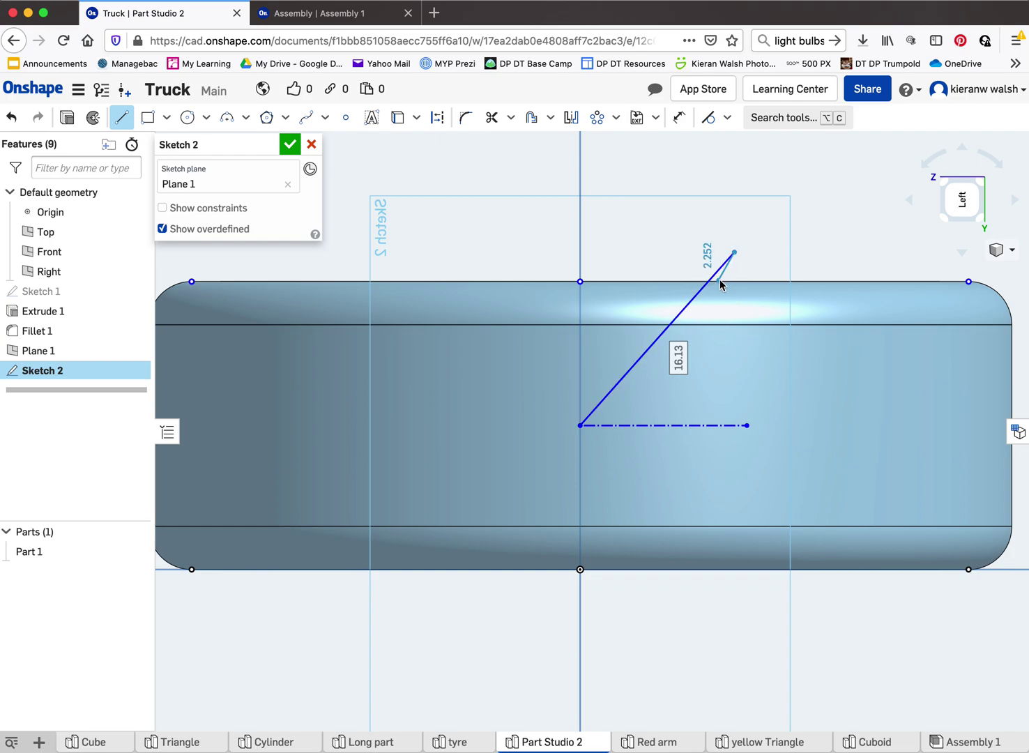
pyautogui.press('Escape')
# - Dimension the angle between the construction line and the slanted line and set it to 45 degrees
pyautogui.scroll(3, 645, 392)
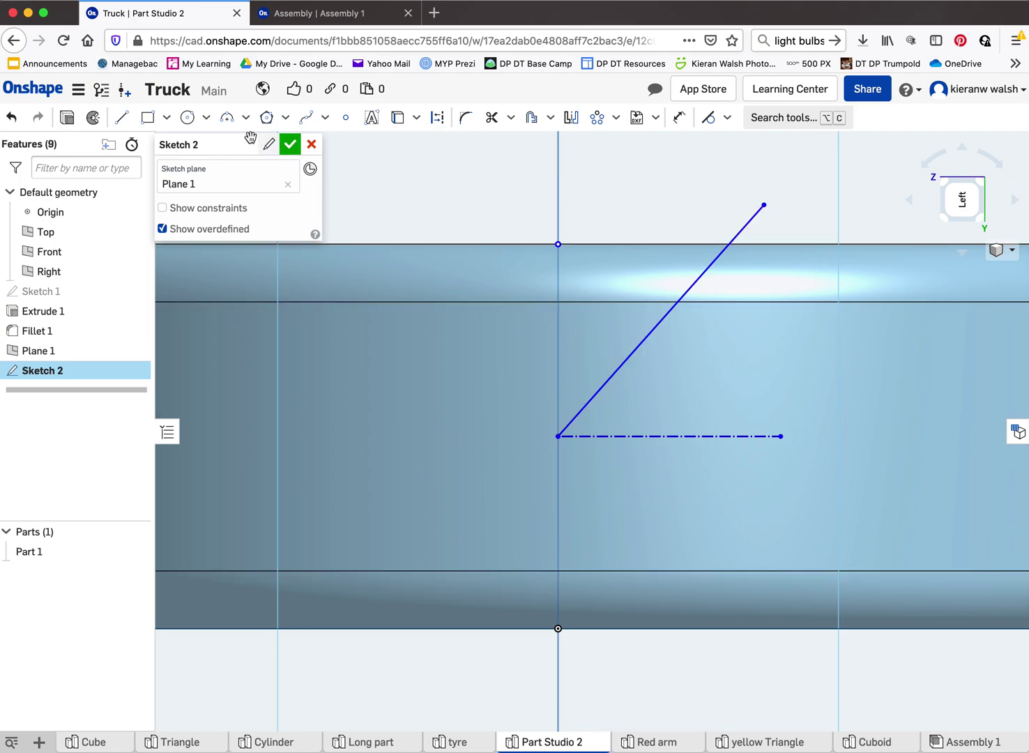
pyautogui.click(676, 120)
pyautogui.click(665, 435)
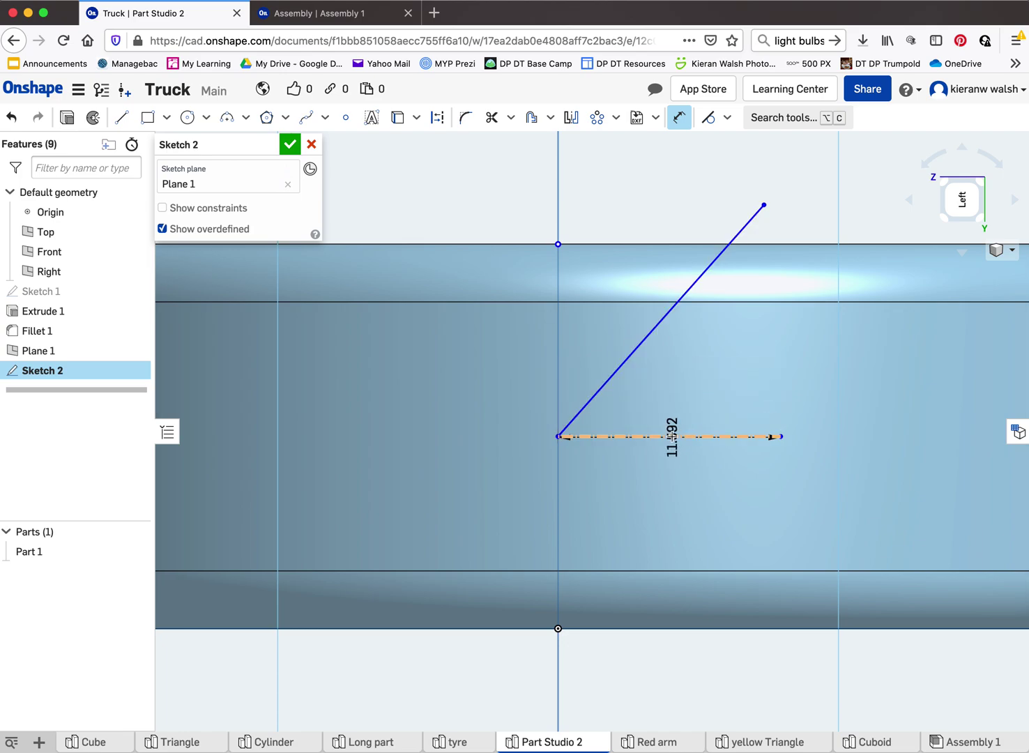
pyautogui.click(625, 363)
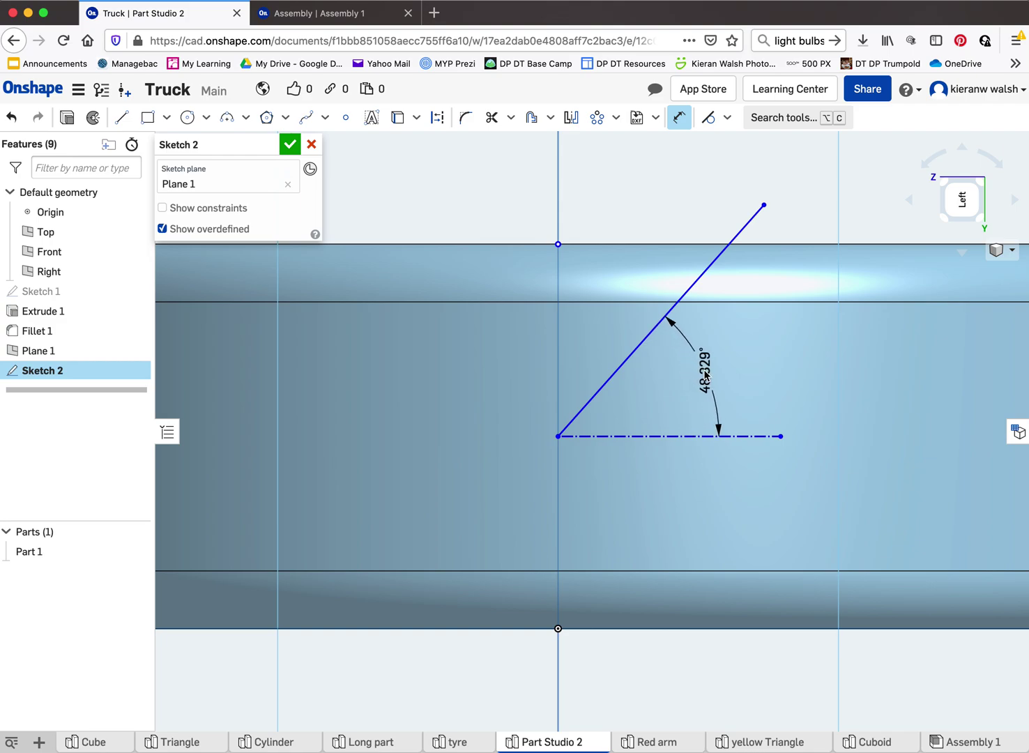
pyautogui.click(704, 372)
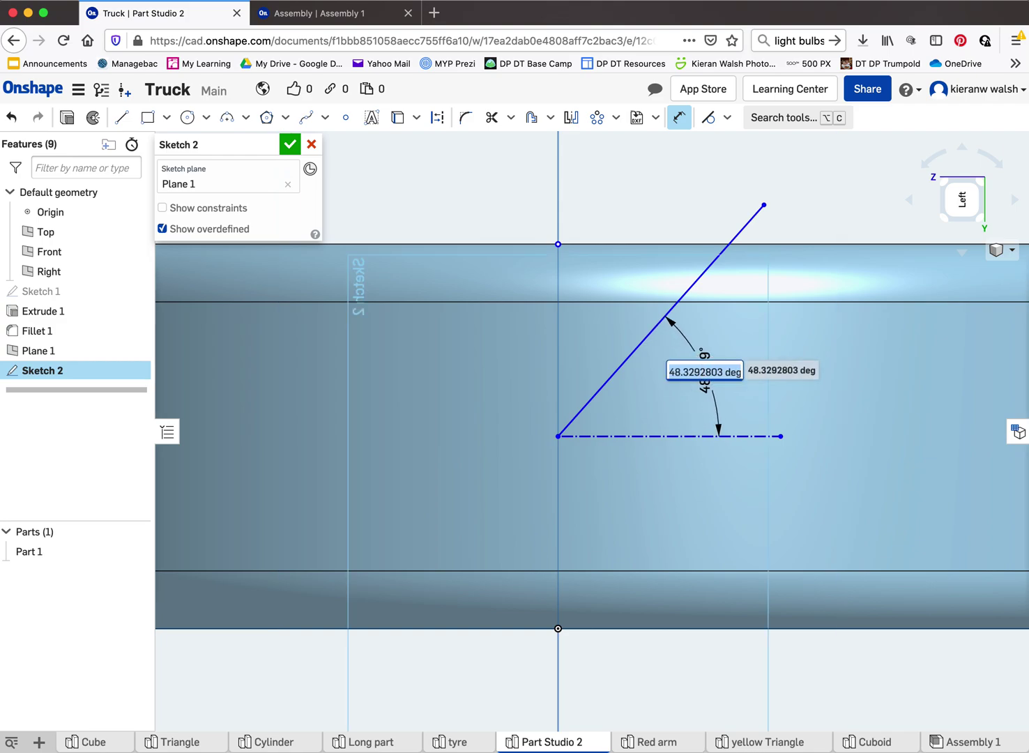
pyautogui.write('45')
pyautogui.press('Return')
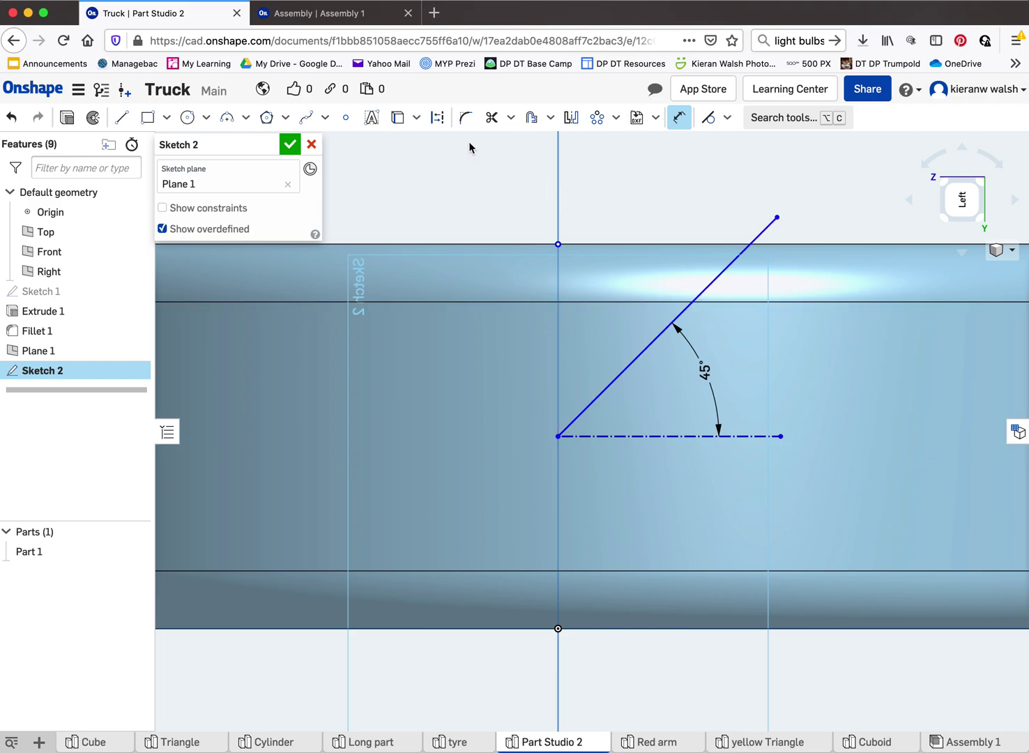
# - Offset the slanted line 1 mm towards its lower right side
pyautogui.click(531, 120)
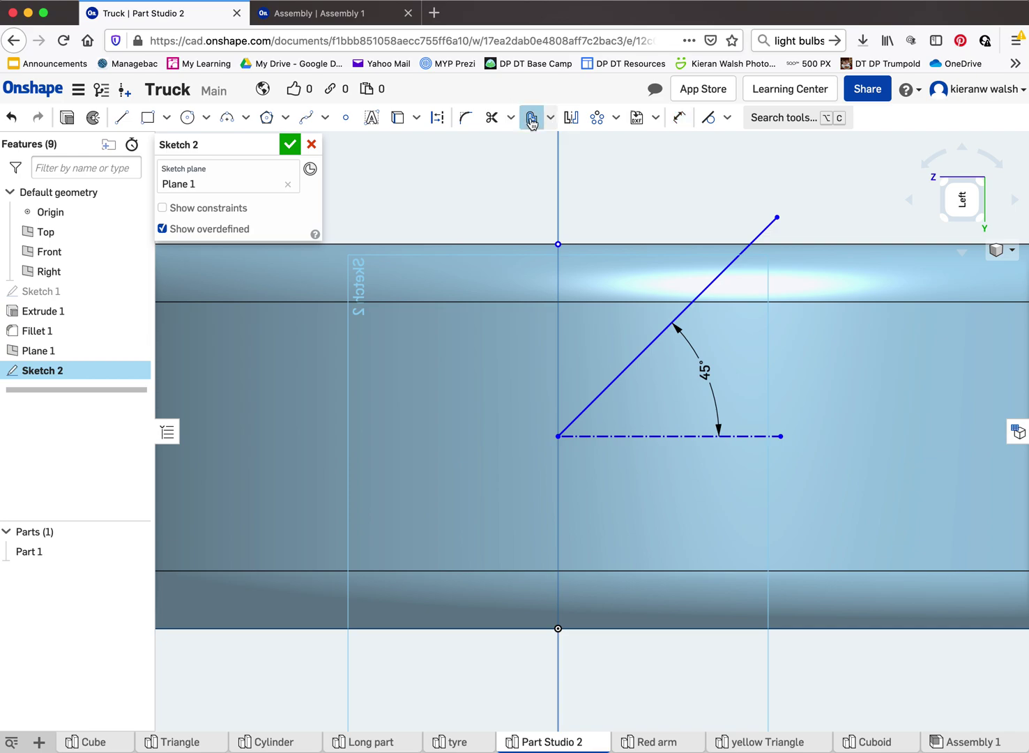
pyautogui.click(700, 293)
pyautogui.moveTo(580, 239); pyautogui.dragTo(687, 349)
pyautogui.doubleClick(685, 351)
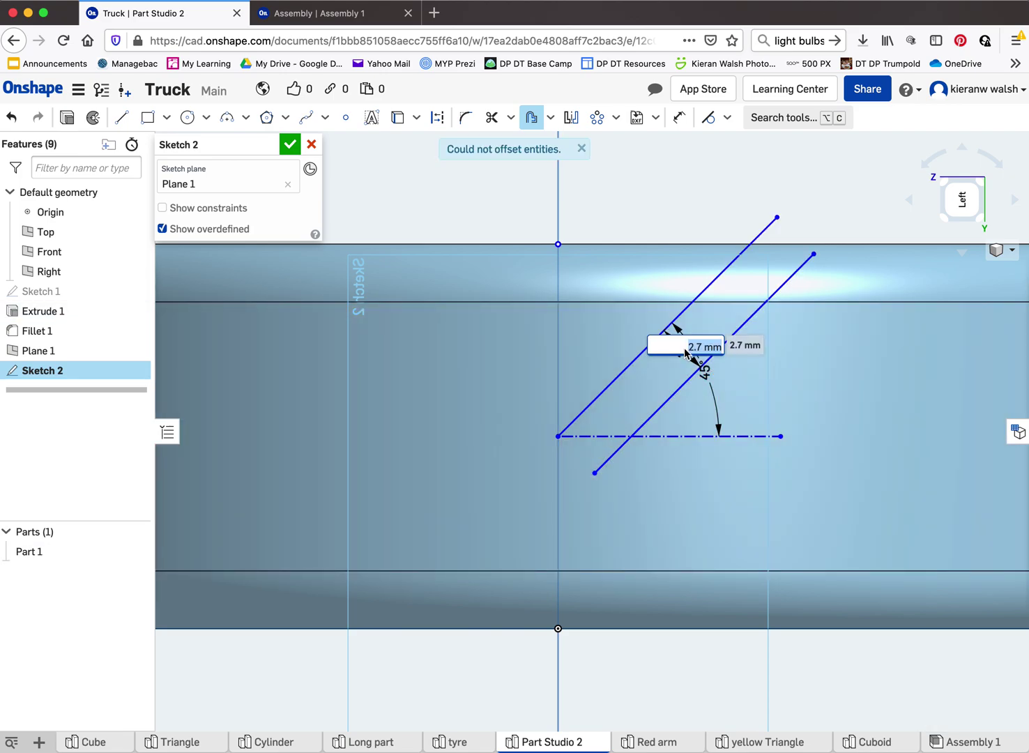
pyautogui.write('1')
pyautogui.press('Return')
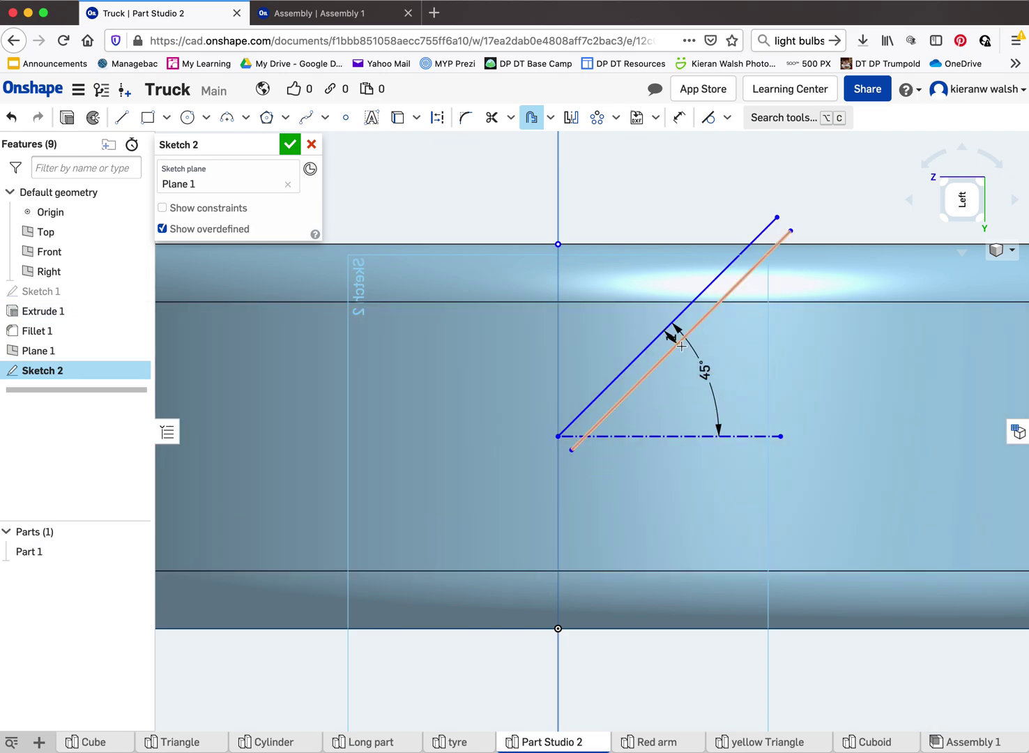
# - Trim the part of the offset line that extends below the horizontal construction line
pyautogui.scroll(3, 710, 332)
pyautogui.scroll(2, 709, 331)
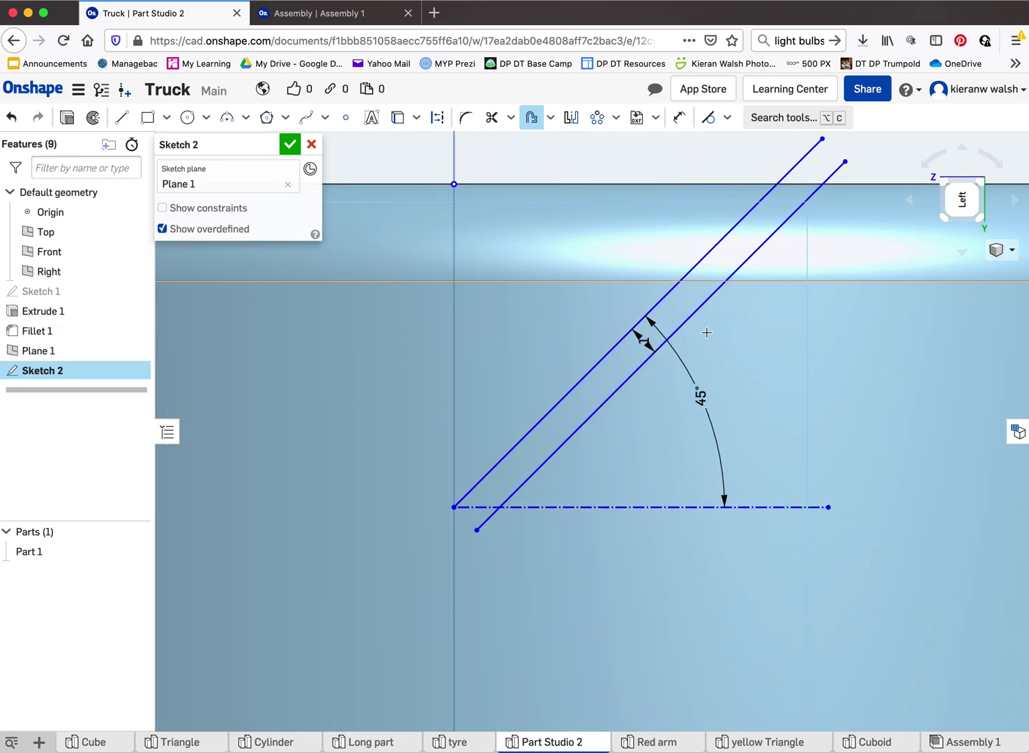
pyautogui.scroll(-2, 706, 333)
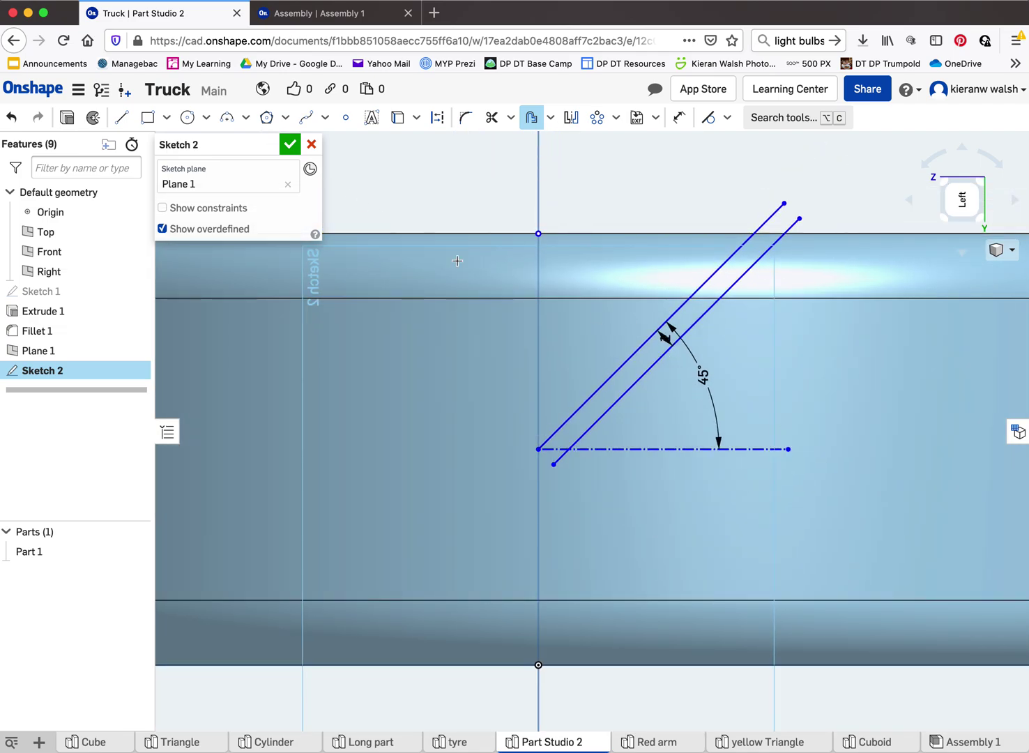
pyautogui.scroll(-3, 627, 348)
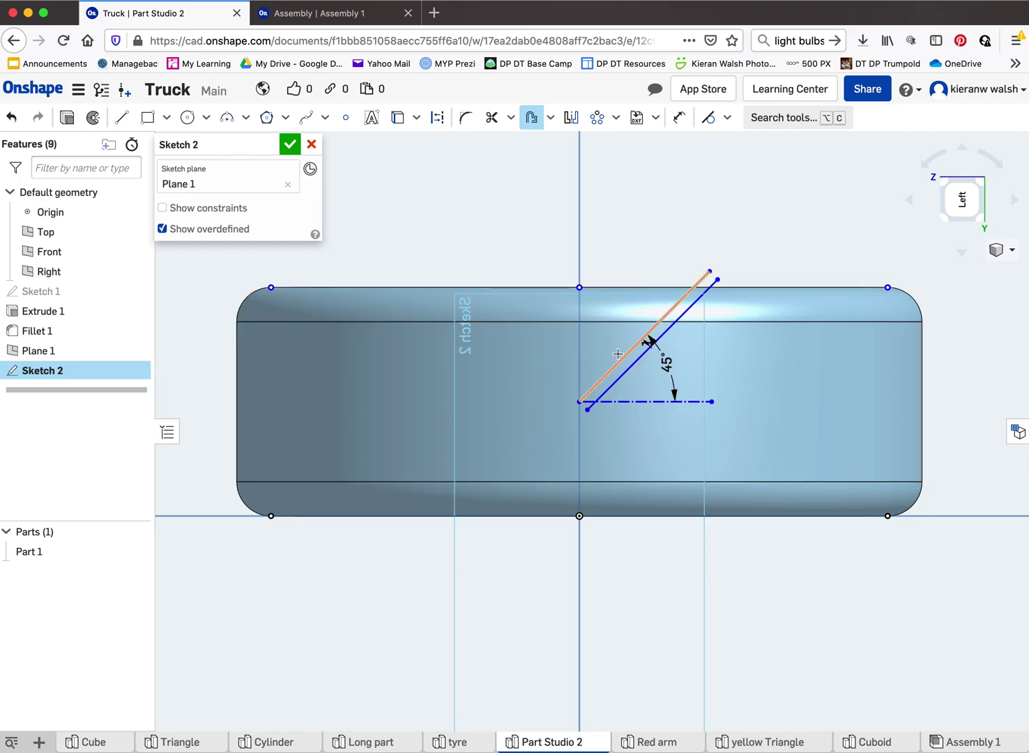
pyautogui.scroll(2, 582, 404)
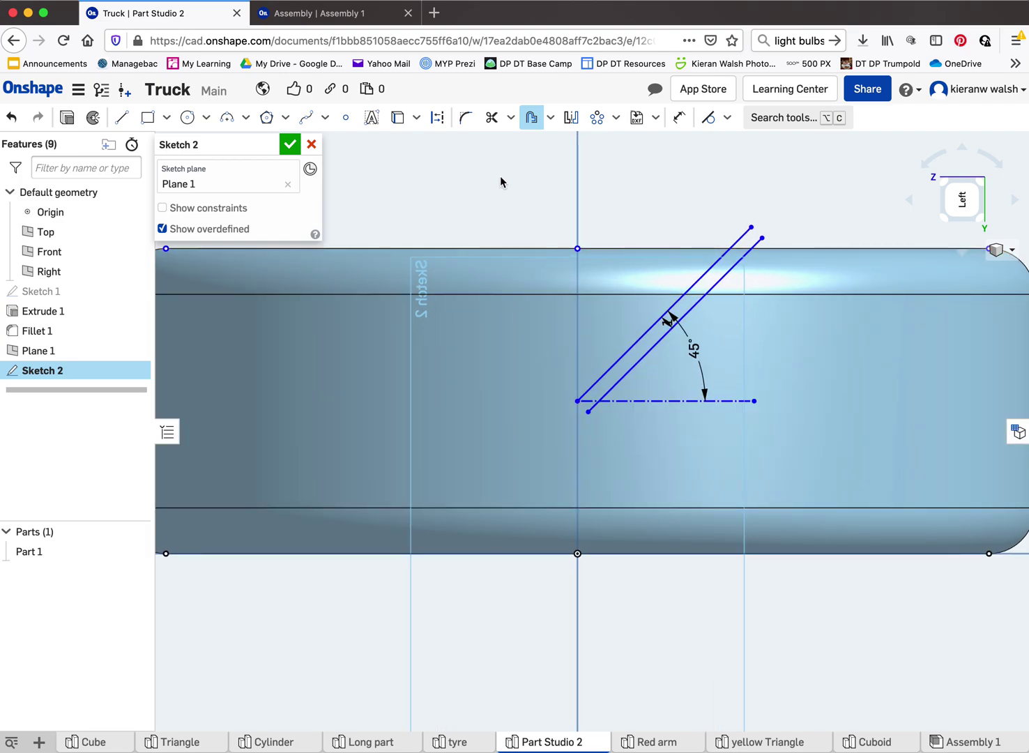
pyautogui.click(491, 117)
pyautogui.scroll(2, 552, 250)
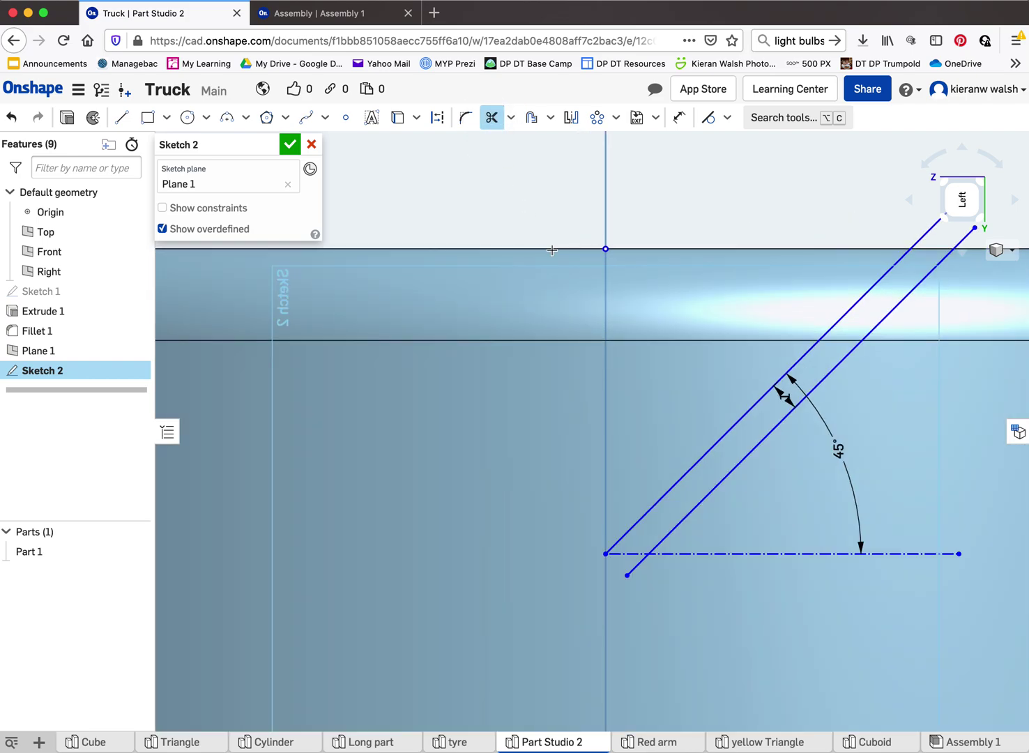
pyautogui.click(640, 567)
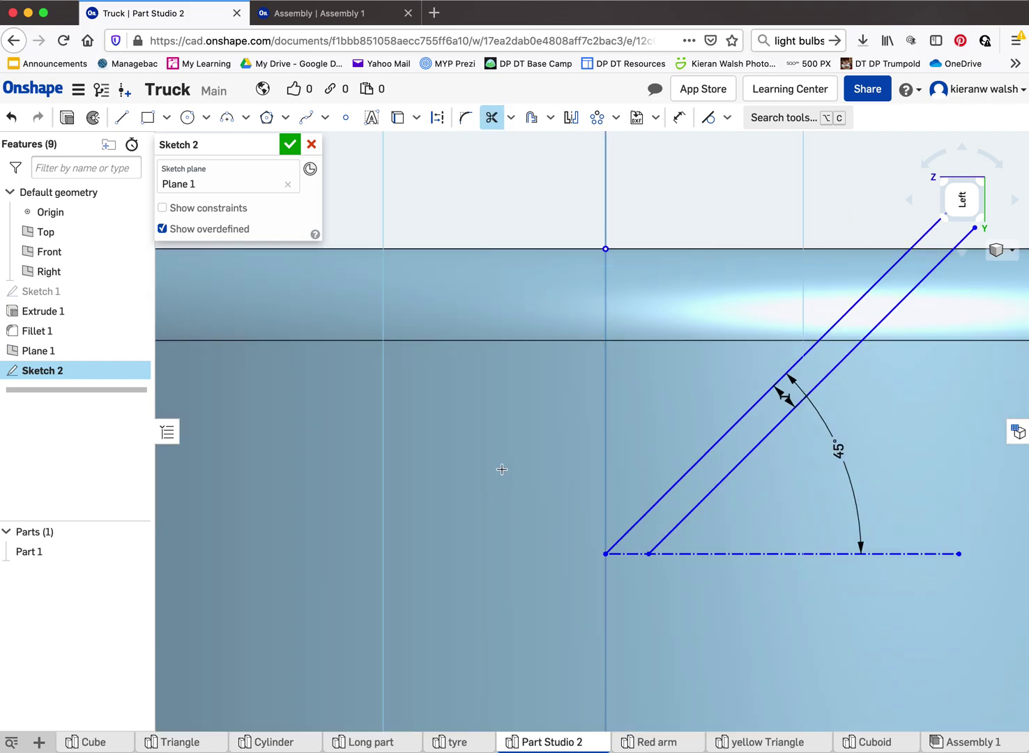
# - Close the open upper ends of the two parallel slanted lines with a short 1 mm line
pyautogui.scroll(-3, 503, 469)
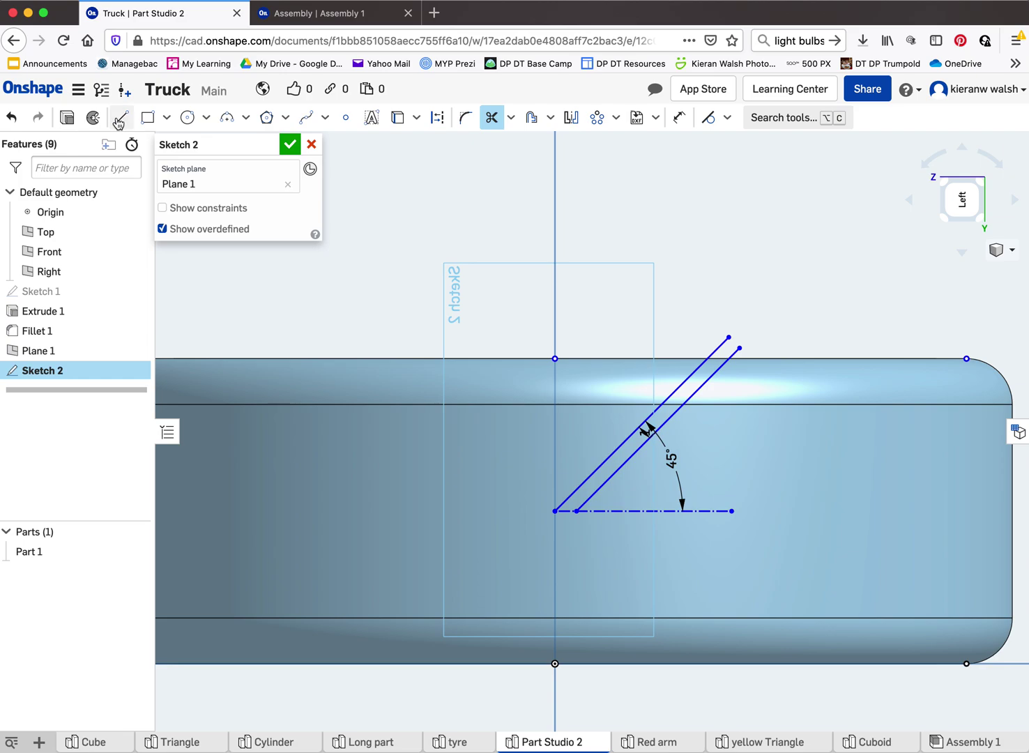
pyautogui.click(122, 117)
pyautogui.click(728, 337)
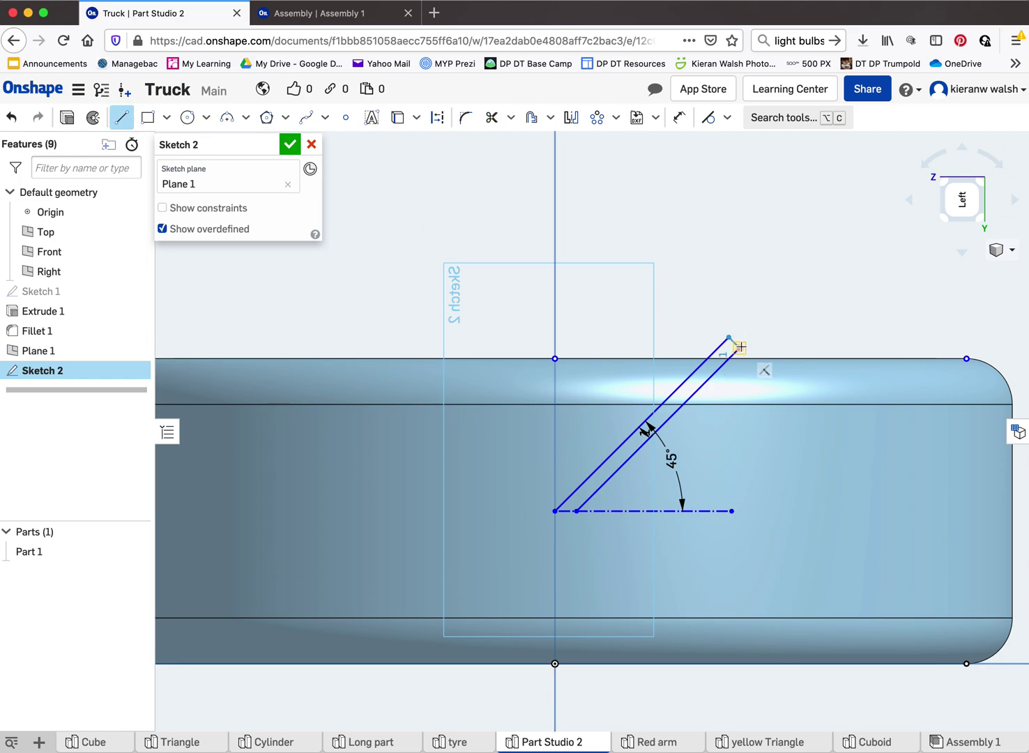
pyautogui.click(740, 348)
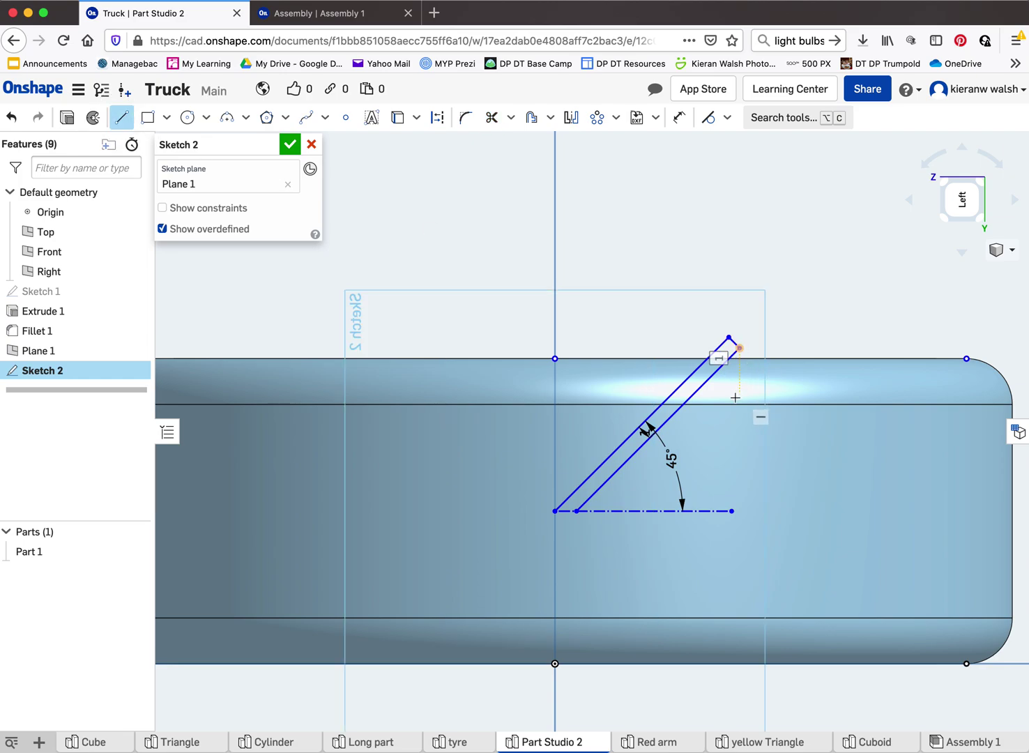
# - Mirror the two slanted lines and their short end line about the horizontal construction line, and finish the sketch
pyautogui.click(569, 117)
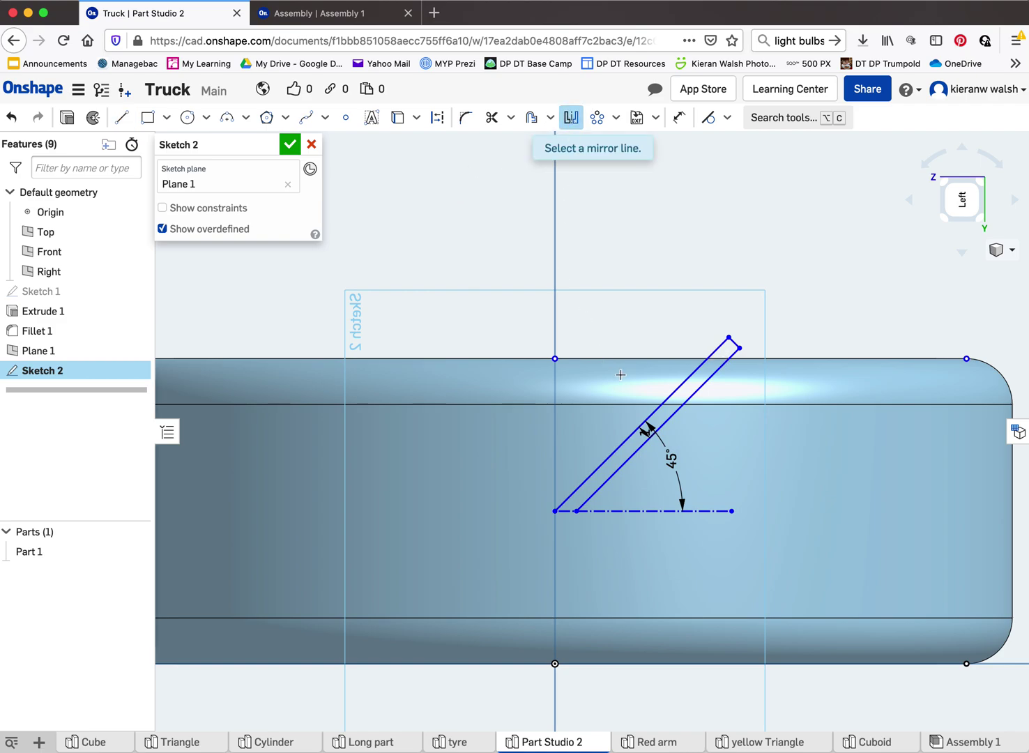
pyautogui.click(655, 512)
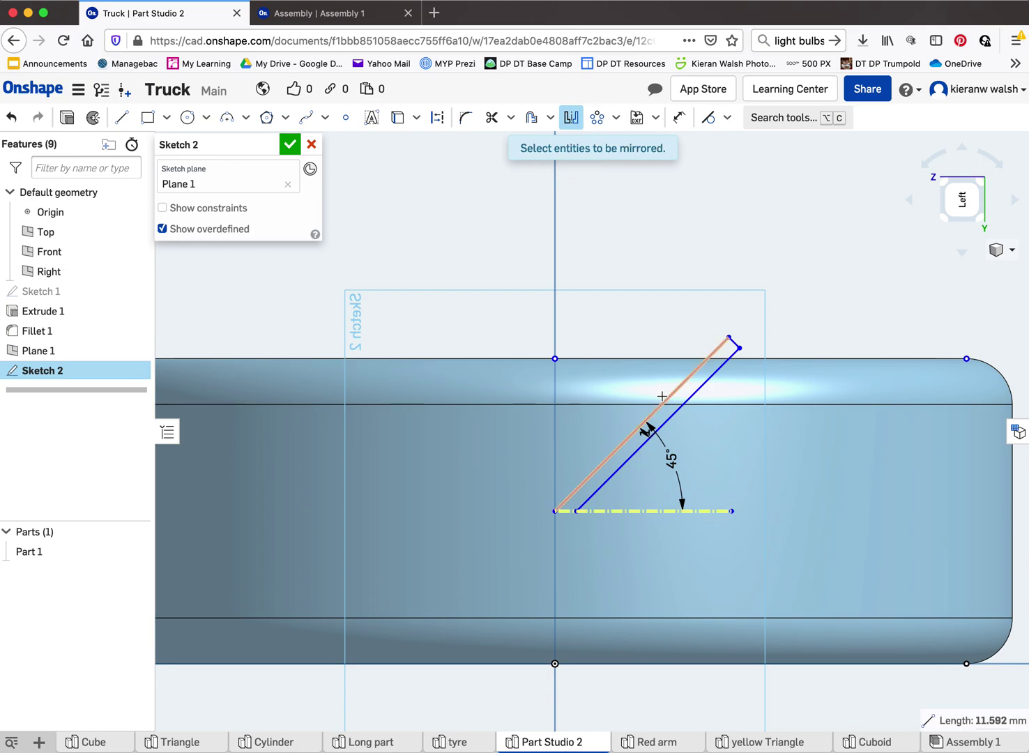
pyautogui.click(656, 410)
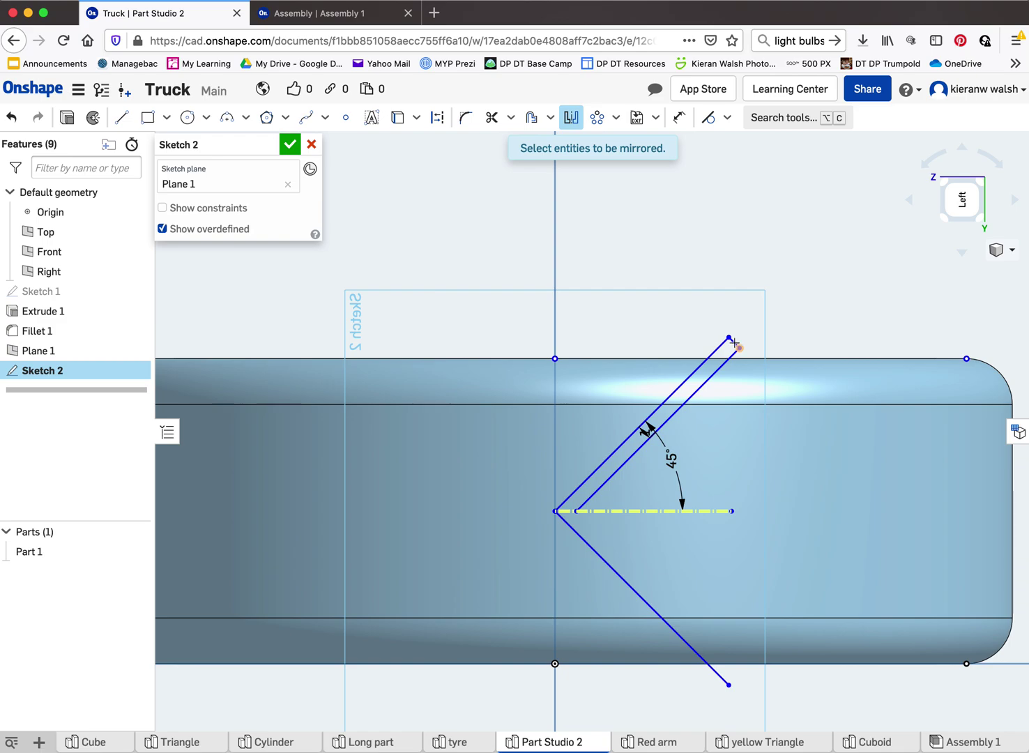
pyautogui.scroll(3, 733, 342)
pyautogui.click(734, 343)
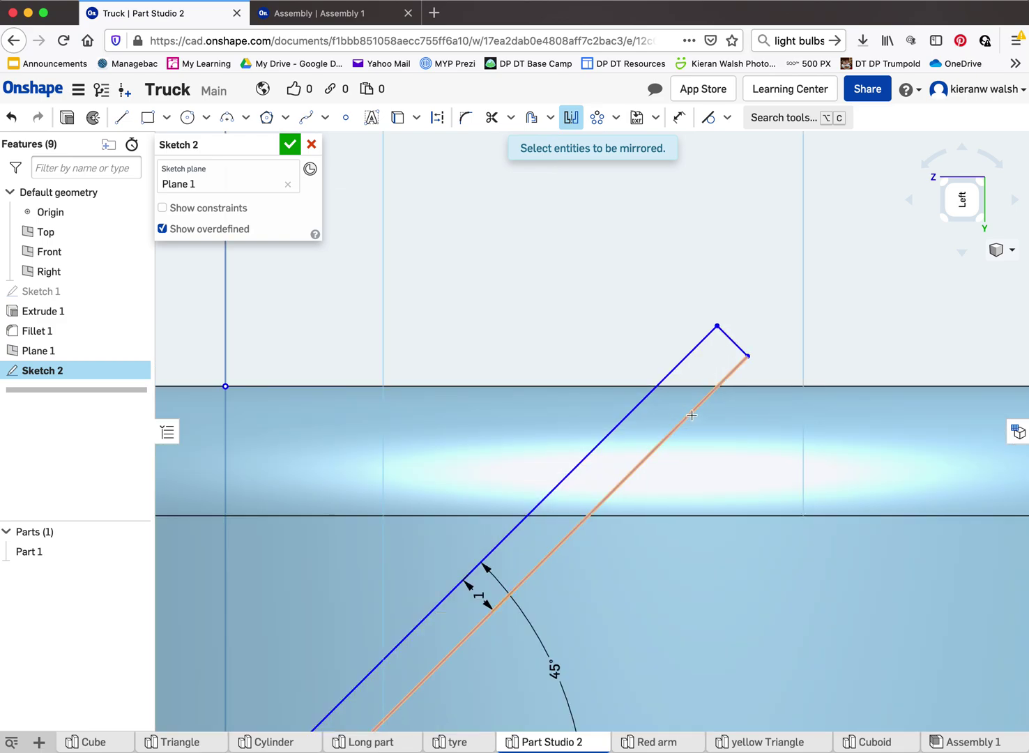
pyautogui.scroll(-5, 683, 450)
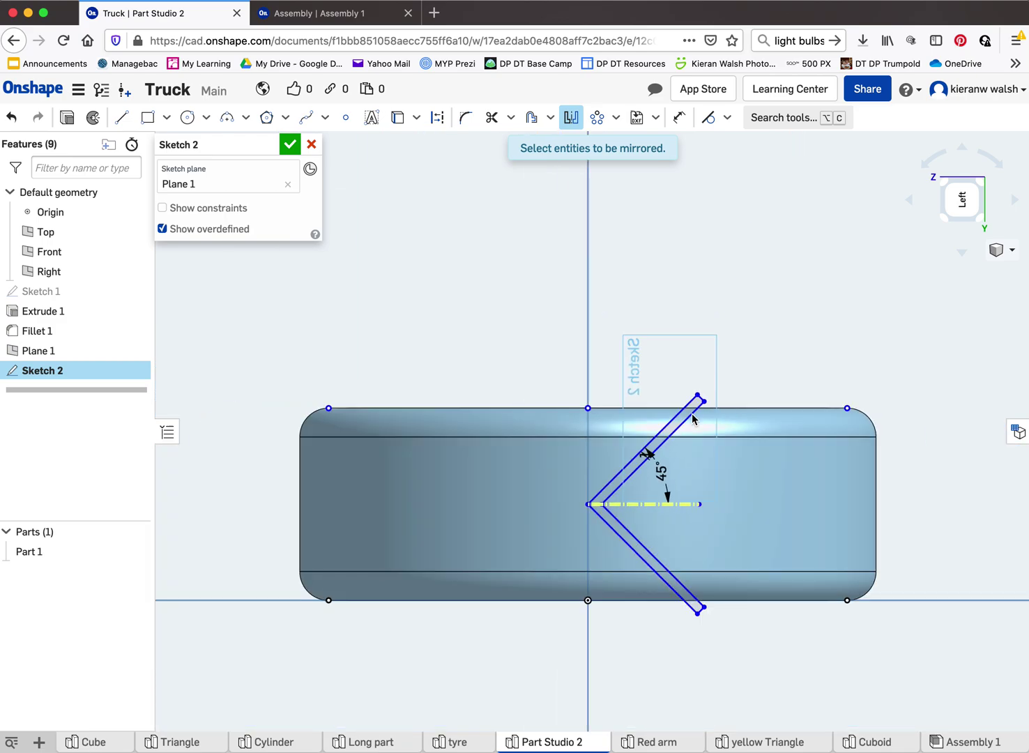
pyautogui.scroll(3, 689, 531)
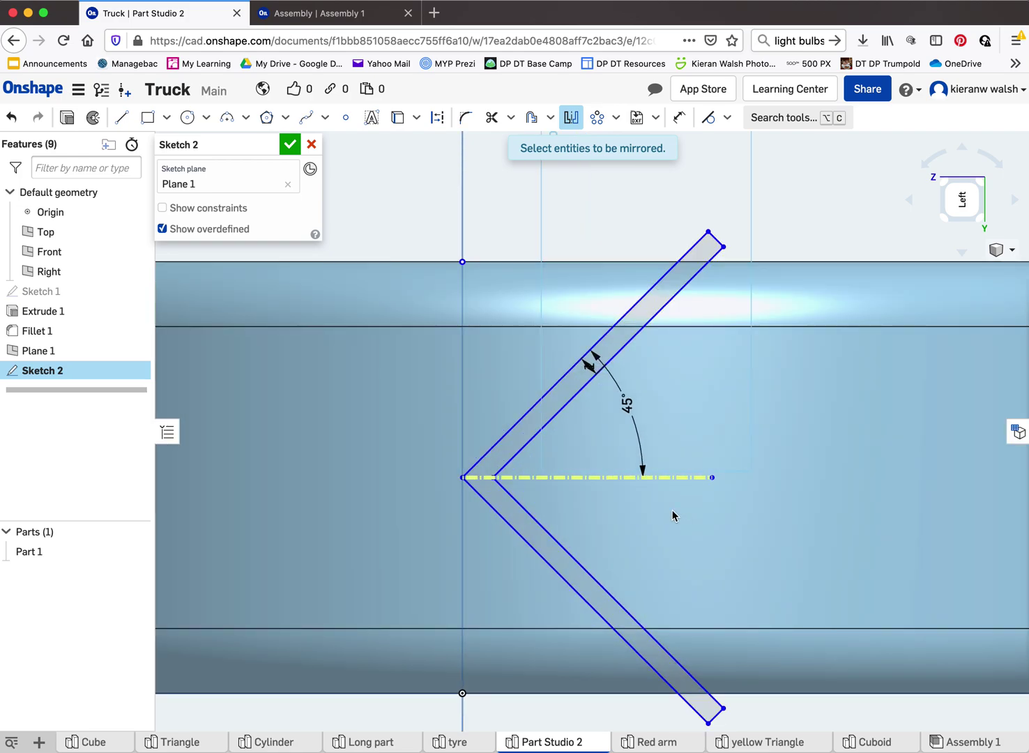
pyautogui.moveTo(591, 469)
pyautogui.mouseDown(button='right')
pyautogui.moveTo(645, 429)
pyautogui.moveTo(604, 411)
pyautogui.moveTo(608, 381)
pyautogui.moveTo(497, 432)
pyautogui.moveTo(485, 474)
pyautogui.moveTo(523, 449)
pyautogui.moveTo(485, 486)
pyautogui.moveTo(491, 497)
pyautogui.mouseUp(button='right')
pyautogui.scroll(-10, 485, 488)
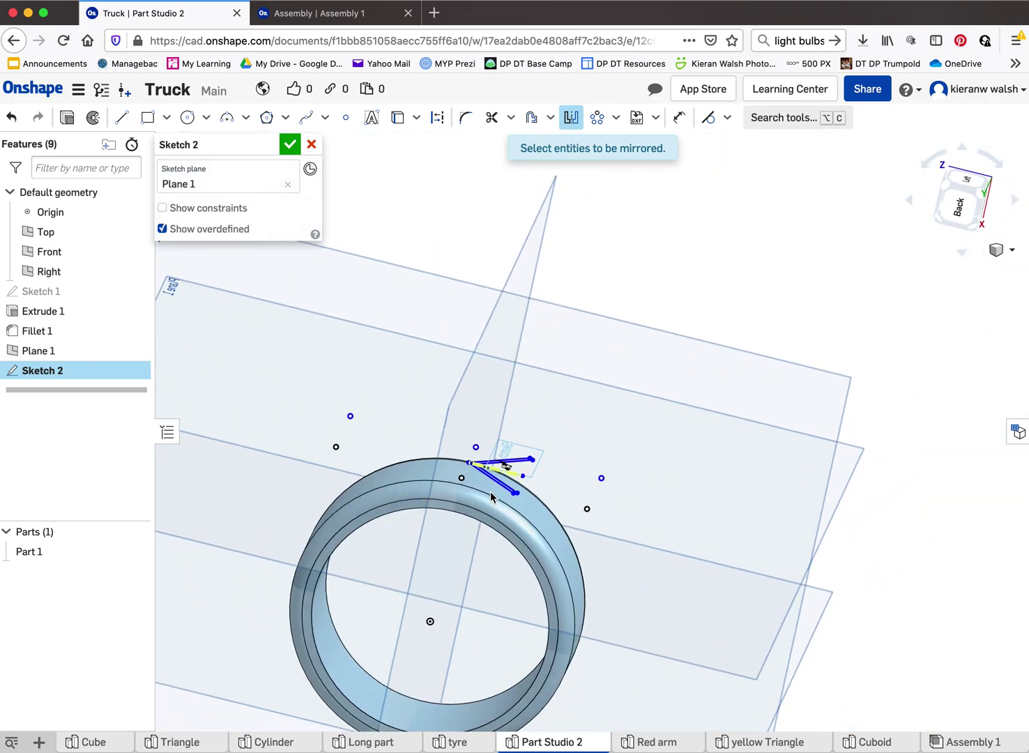
pyautogui.click(289, 145)
# - Extrude the chevron region of Sketch 2 to a blind depth of 5 mm inward into the tyre ring
pyautogui.moveTo(376, 313)
pyautogui.mouseDown(button='right')
pyautogui.moveTo(412, 434)
pyautogui.moveTo(429, 428)
pyautogui.mouseUp(button='right')
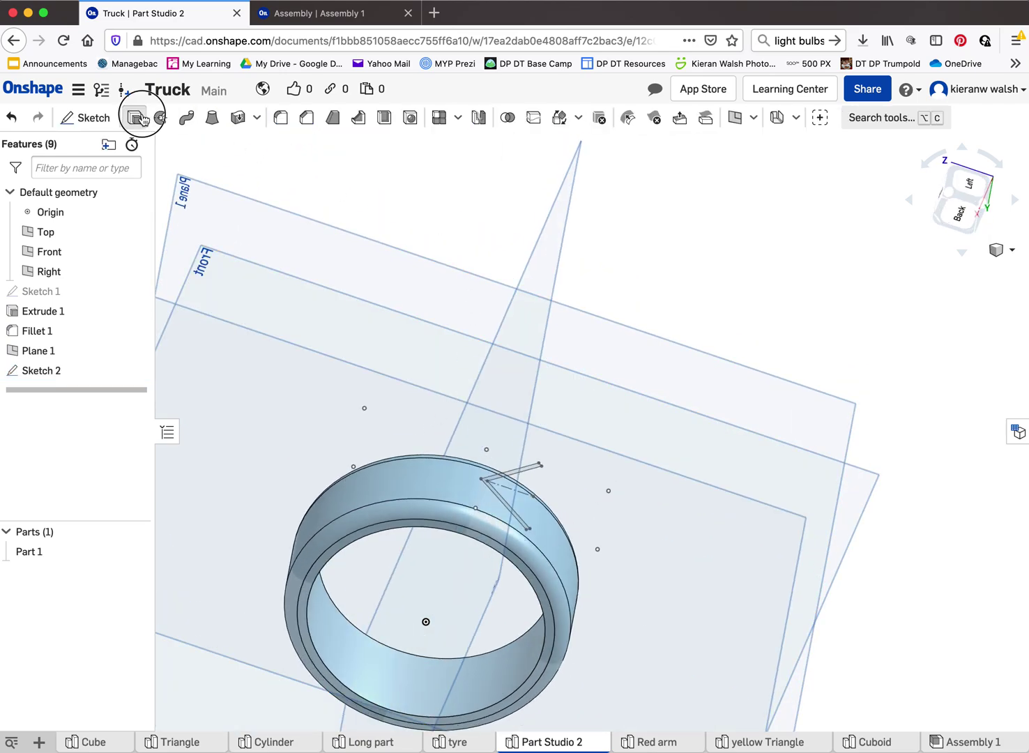
pyautogui.hotkey('shift', 'e')
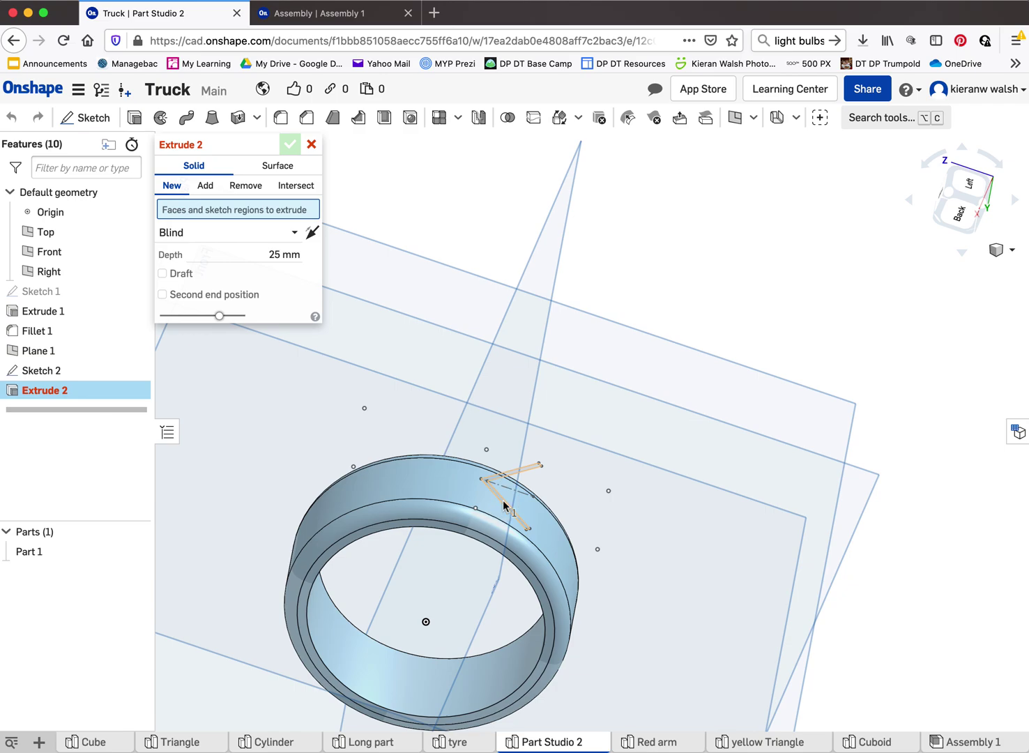
pyautogui.click(505, 505)
pyautogui.moveTo(496, 495); pyautogui.dragTo(518, 494, button='right')
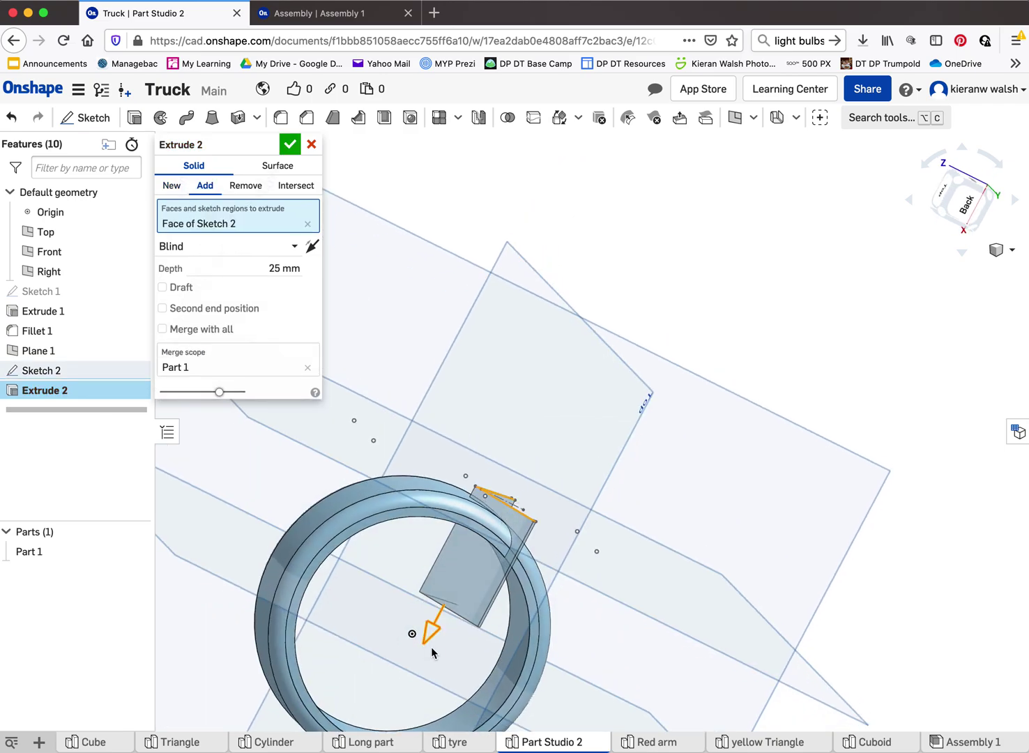
pyautogui.moveTo(429, 632); pyautogui.dragTo(485, 563)
pyautogui.scroll(5, 485, 563)
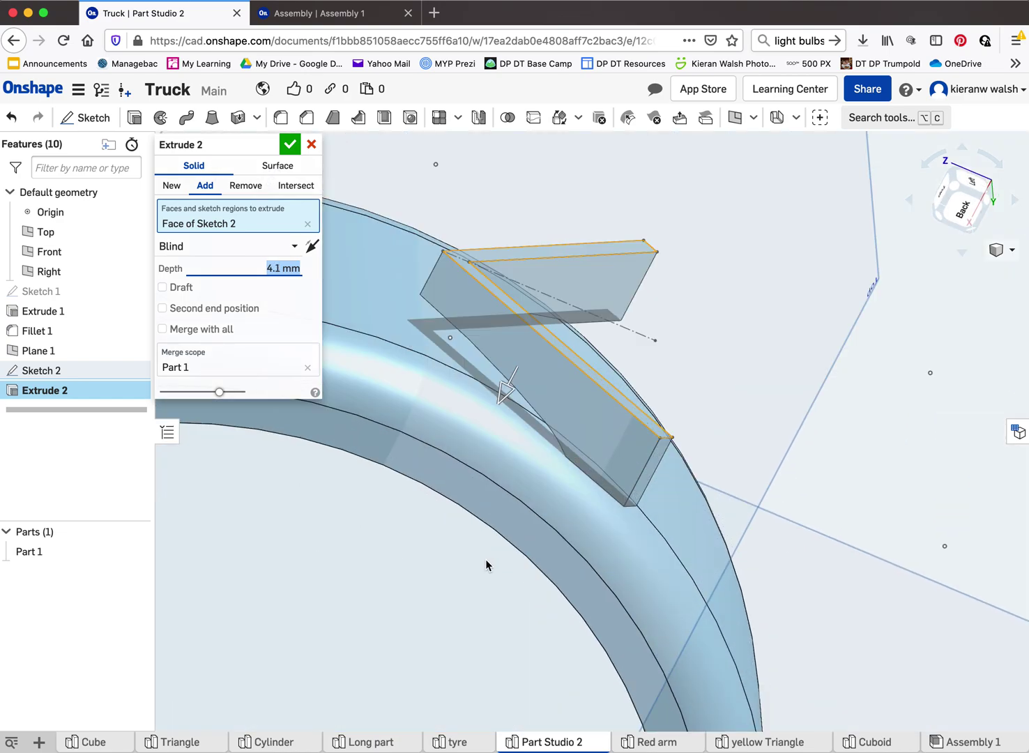
pyautogui.moveTo(491, 427); pyautogui.dragTo(494, 380, button='right')
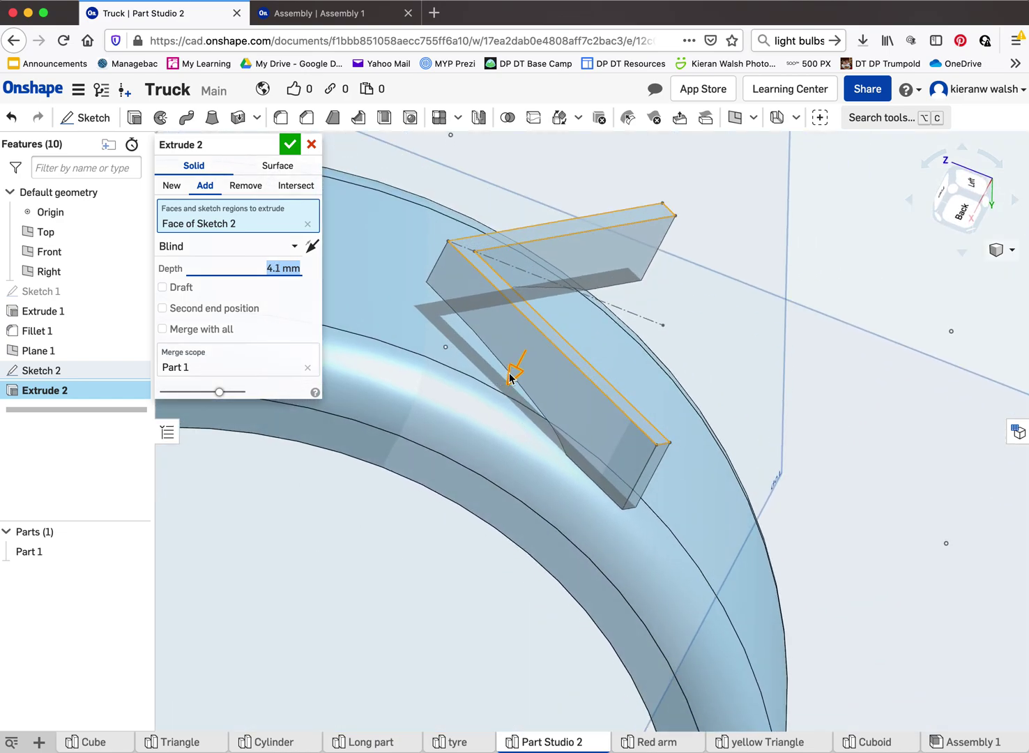
pyautogui.moveTo(505, 391); pyautogui.dragTo(571, 481)
pyautogui.moveTo(555, 451); pyautogui.dragTo(527, 452, button='right')
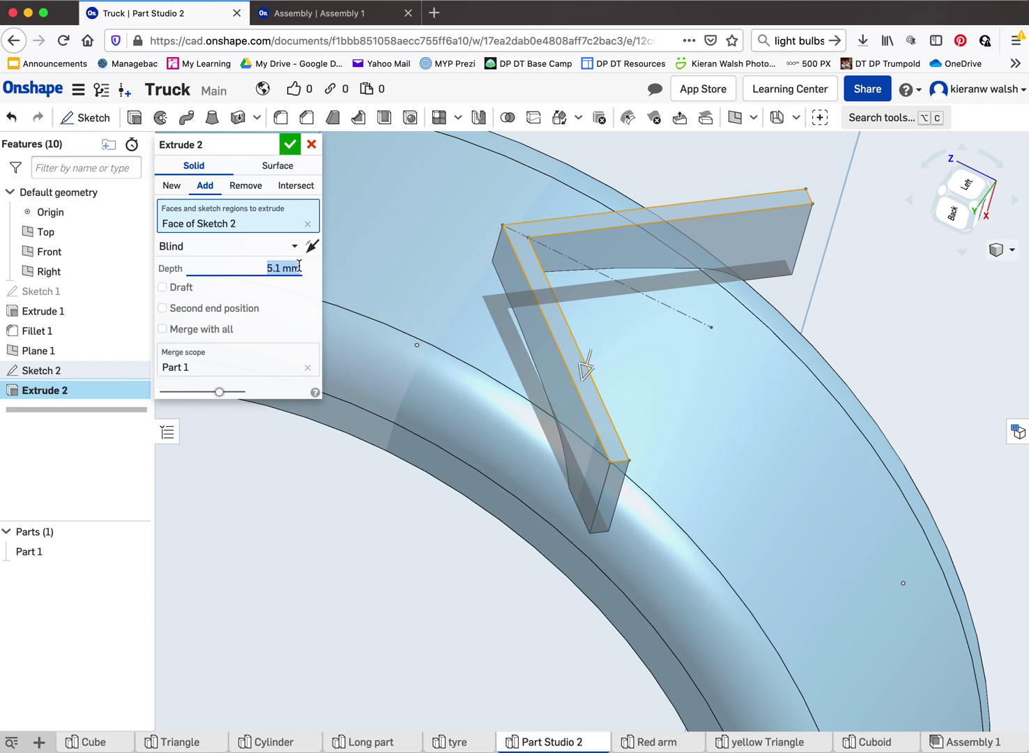
pyautogui.write('5')
pyautogui.press('Return')
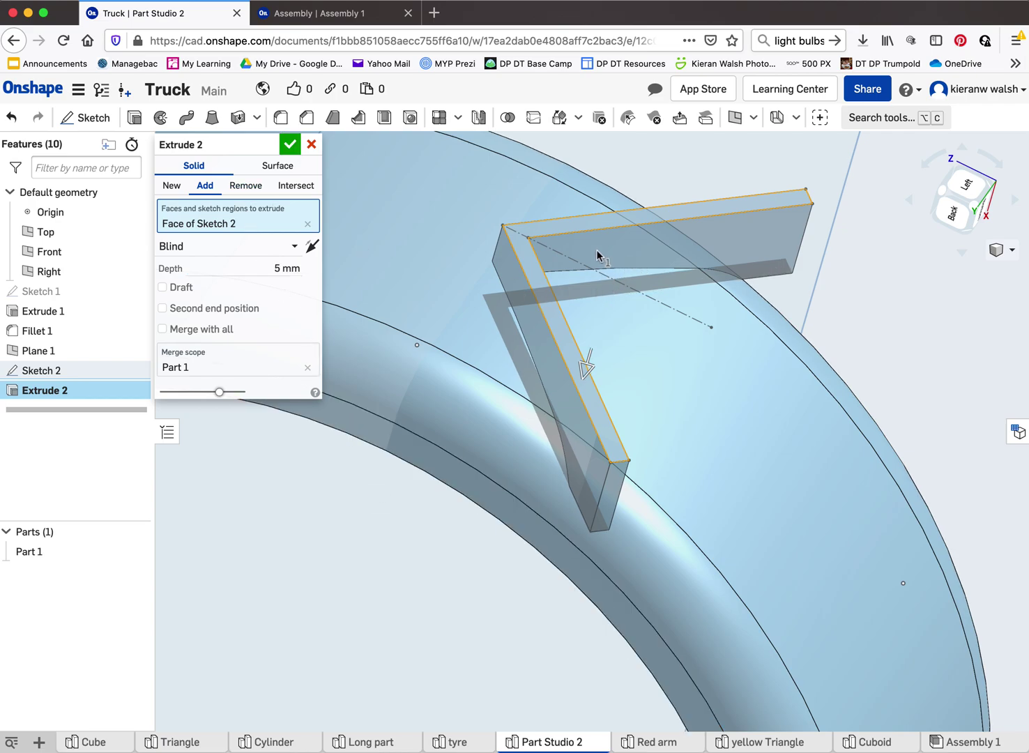
# - Switch the chevron extrusion from adding to removing material and accept the feature
pyautogui.click(238, 186)
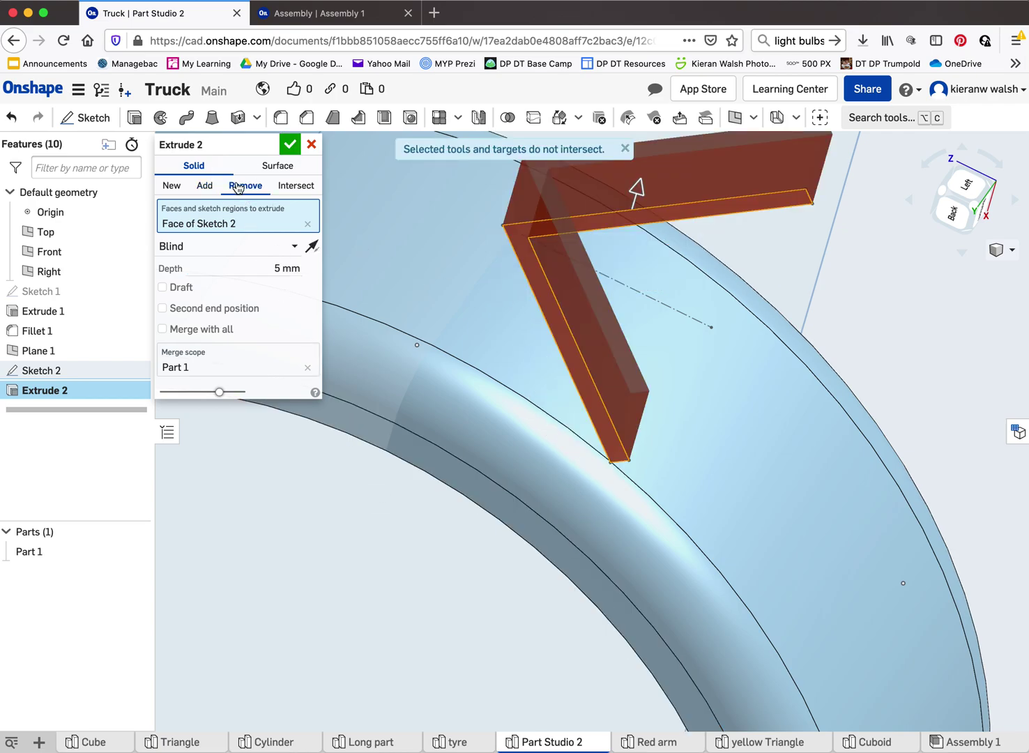
pyautogui.click(292, 145)
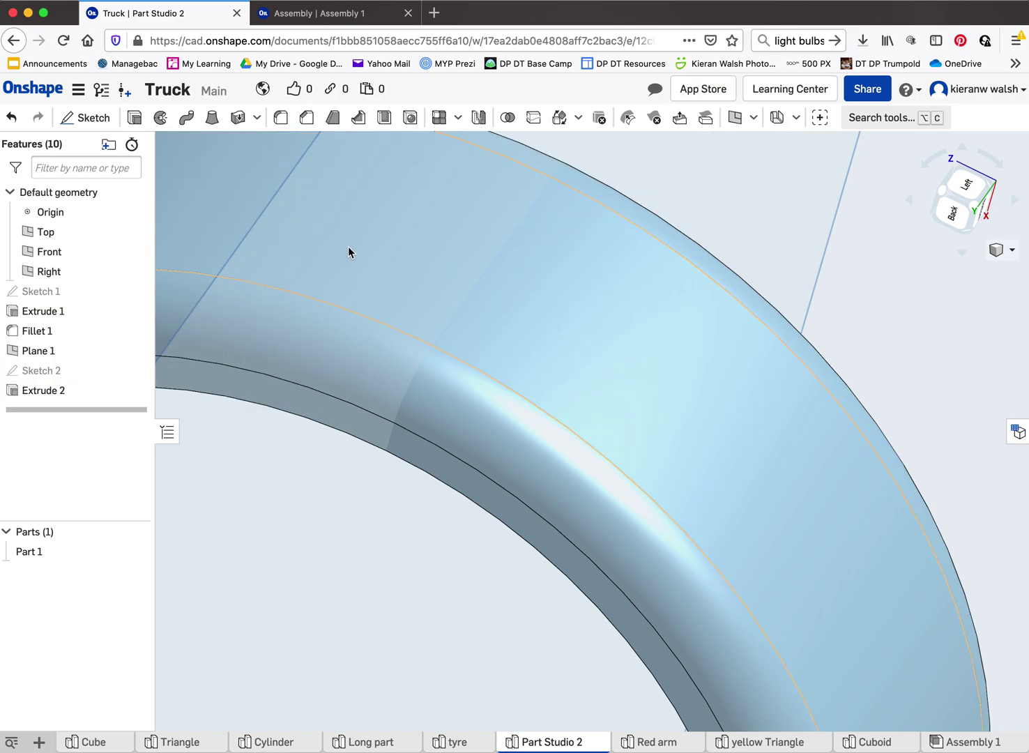
pyautogui.scroll(3, 502, 384)
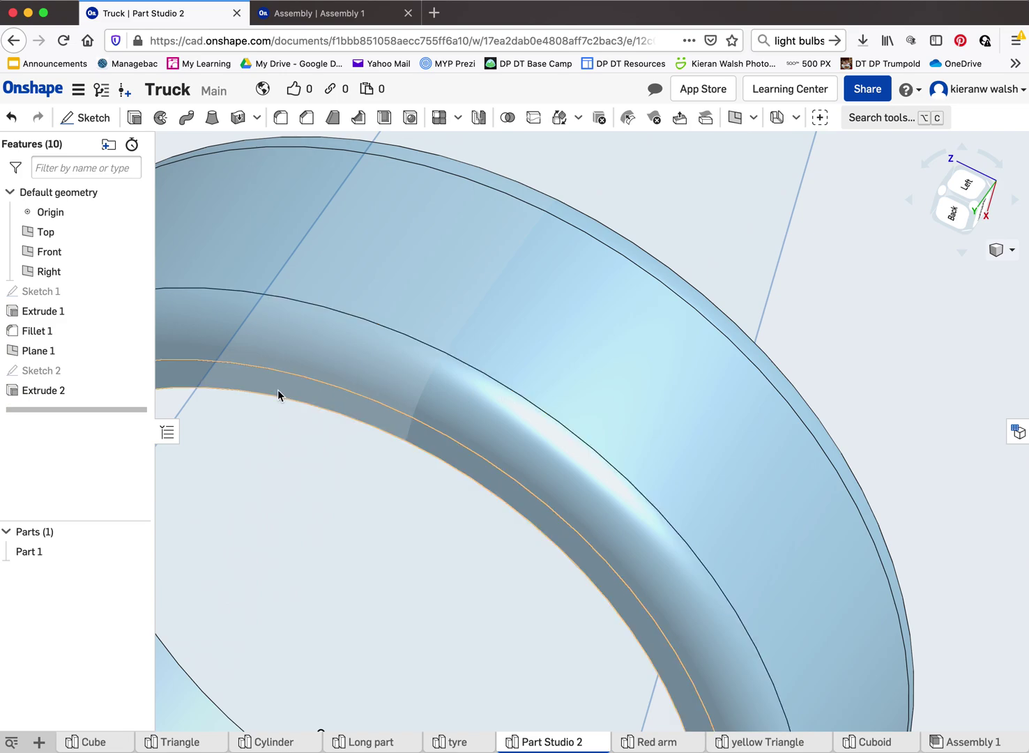
pyautogui.scroll(3, 446, 358)
pyautogui.scroll(-3, 437, 428)
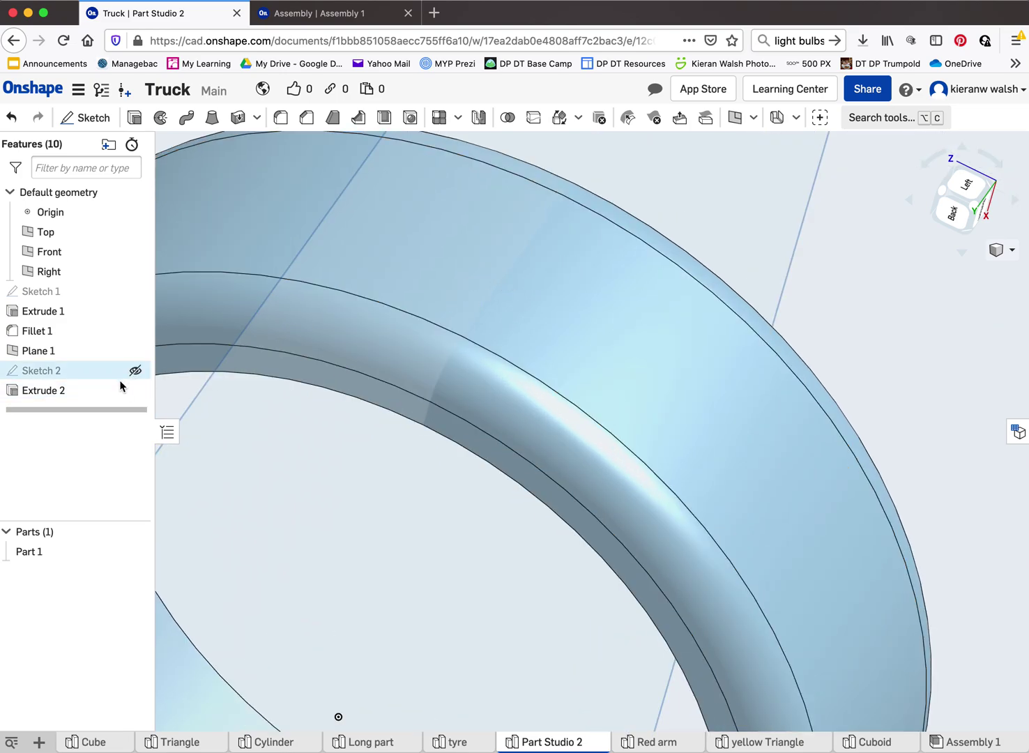
pyautogui.moveTo(49, 313); pyautogui.dragTo(46, 391)
pyautogui.click(45, 392)
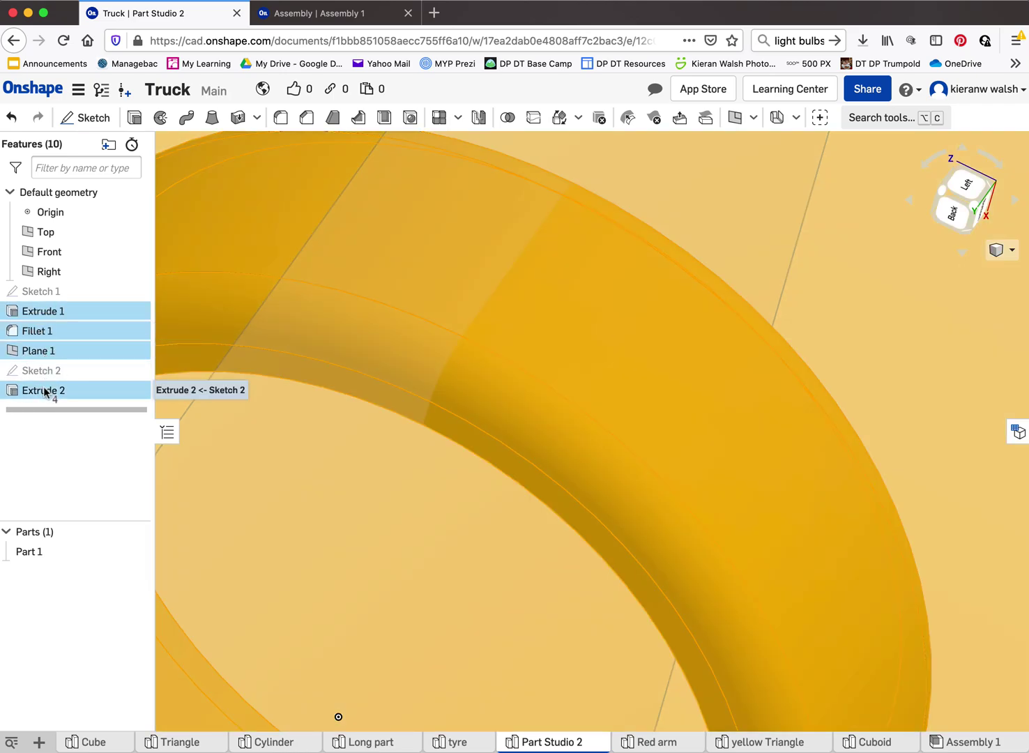
pyautogui.click(46, 353)
pyautogui.click(48, 331)
pyautogui.click(50, 313)
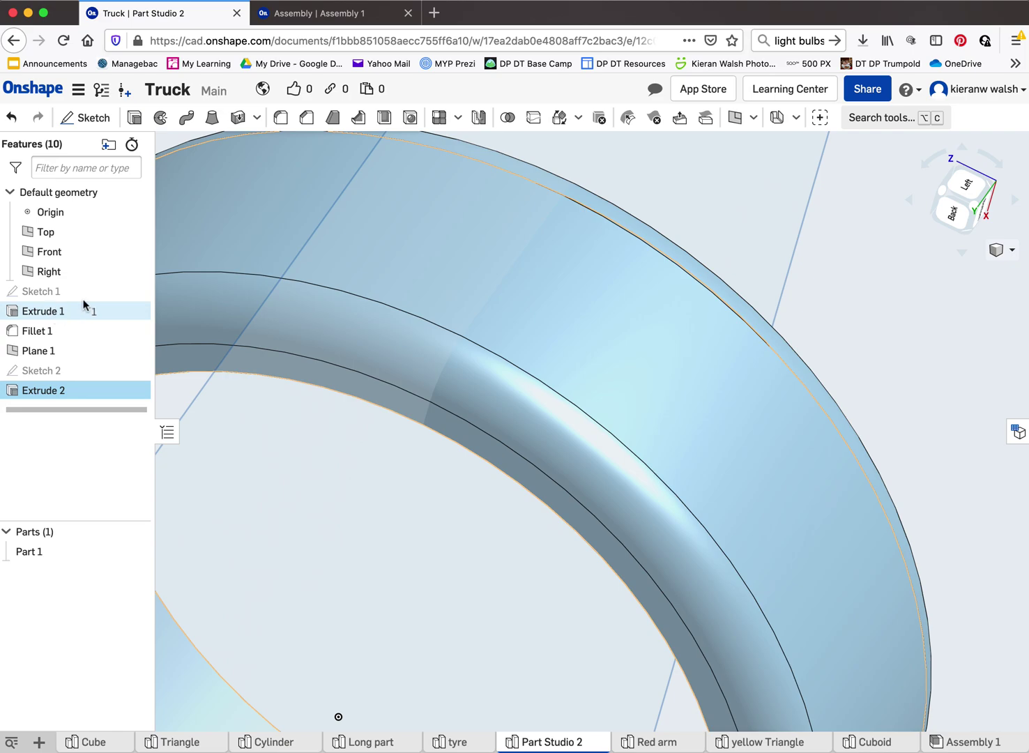
# - Edit Extrude 2 so the chevron cut runs inward into the ring with a blind depth of 5 mm, and accept it
pyautogui.rightClick(50, 392)
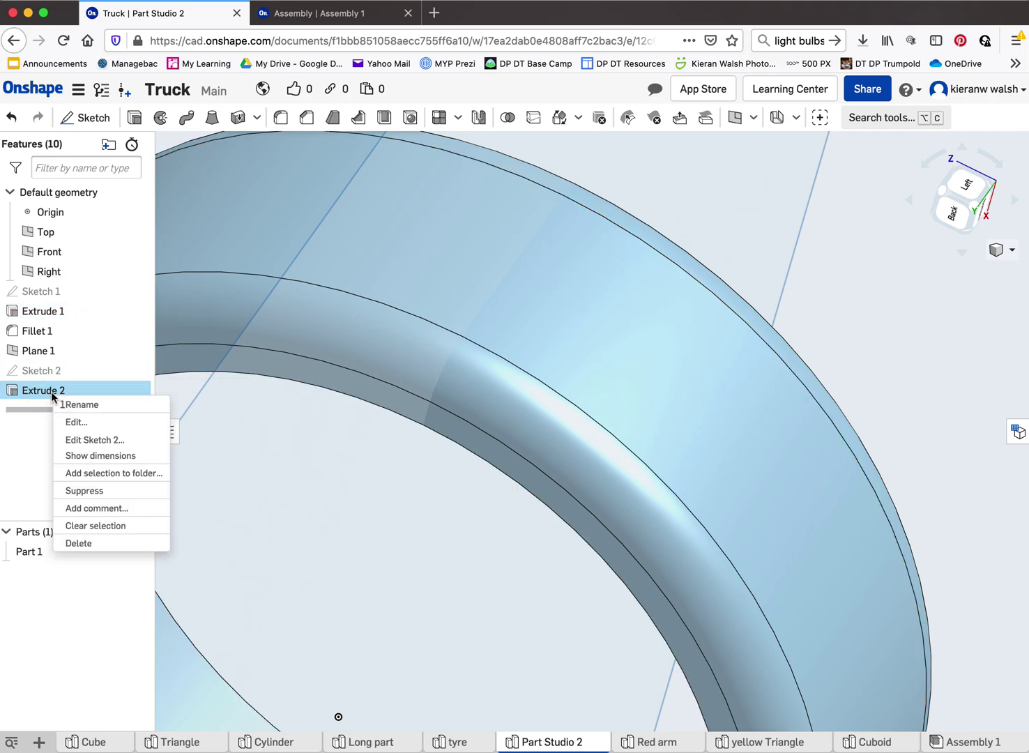
pyautogui.click(88, 423)
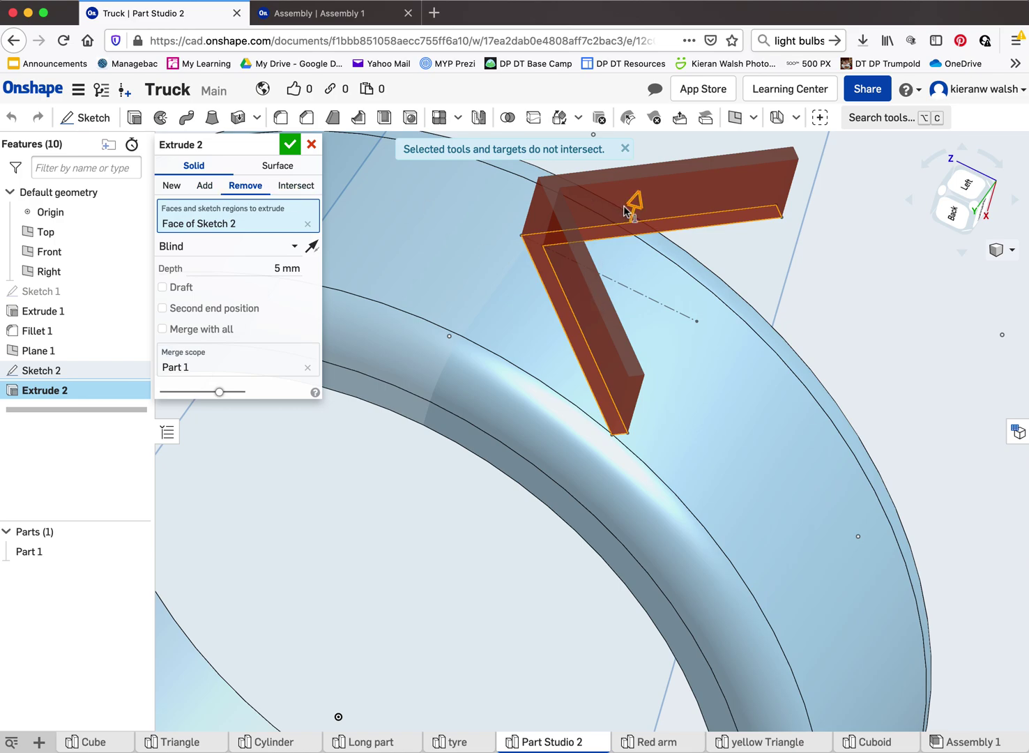
pyautogui.moveTo(636, 202); pyautogui.dragTo(590, 325)
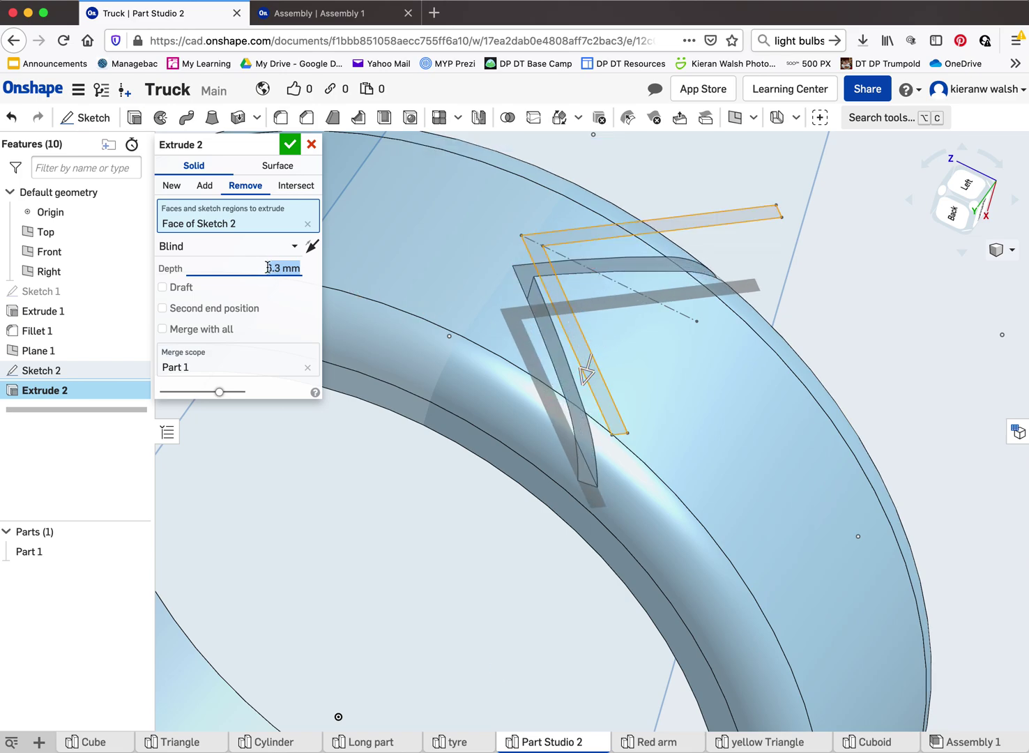
pyautogui.write('5')
pyautogui.click(245, 253)
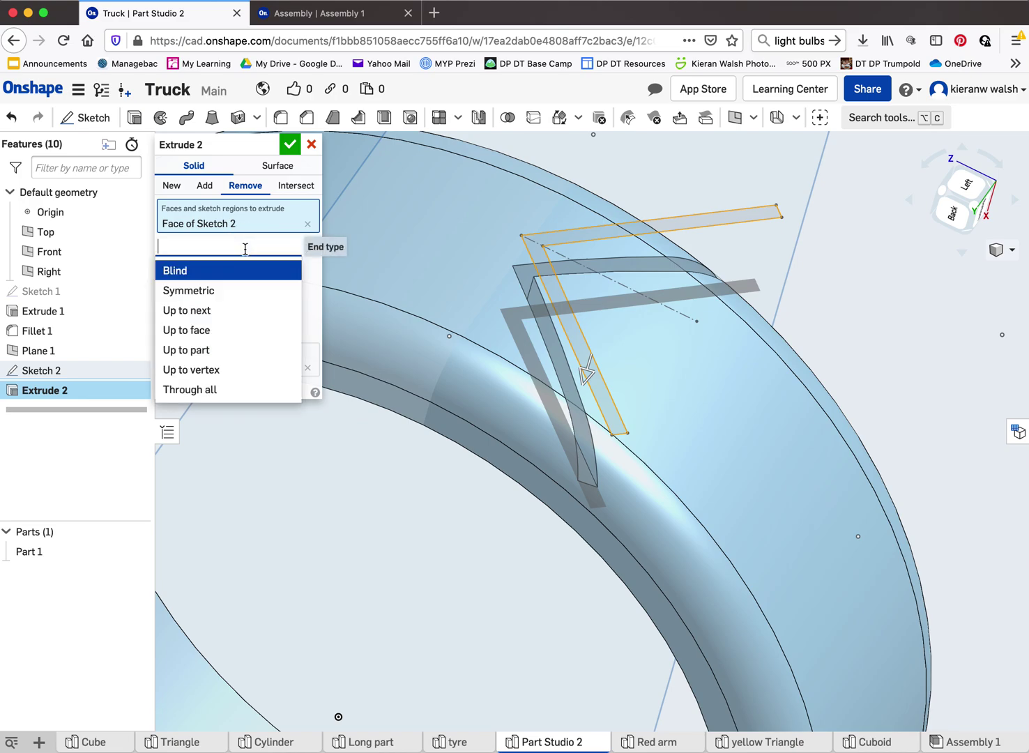
pyautogui.click(245, 270)
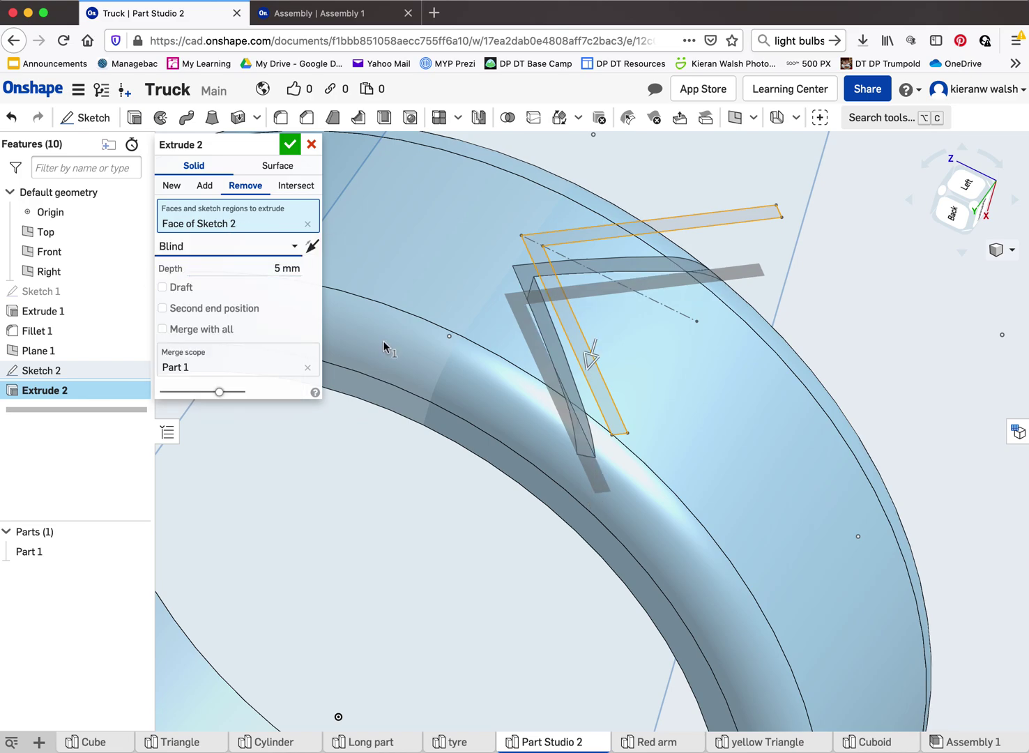
pyautogui.scroll(-5, 589, 402)
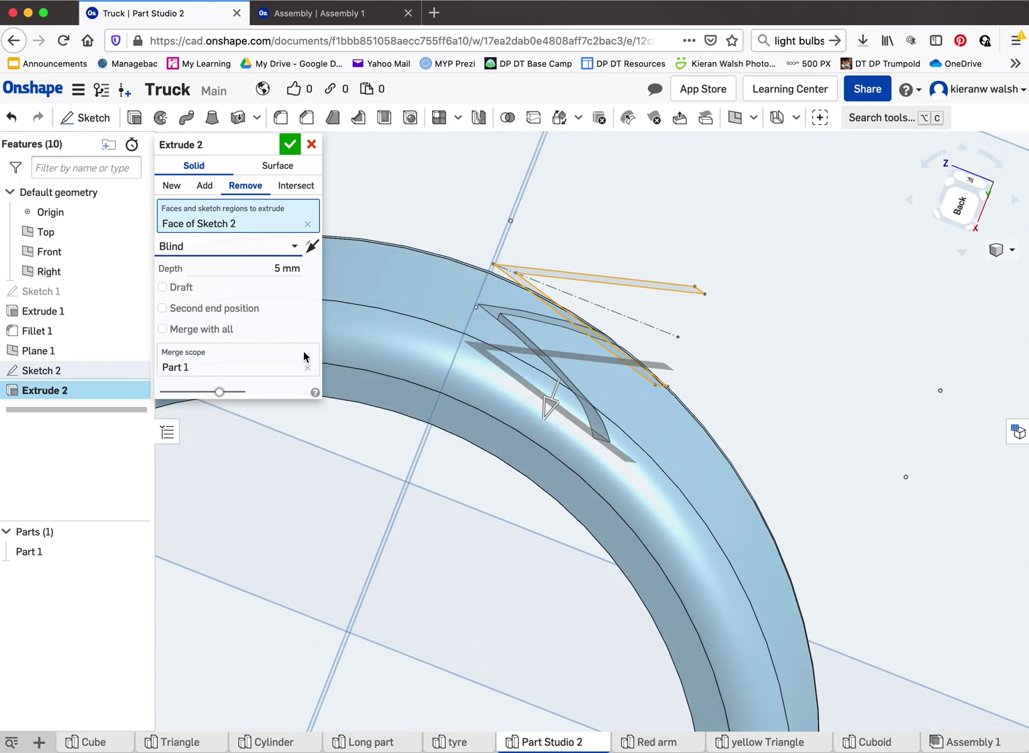
pyautogui.scroll(5, 456, 368)
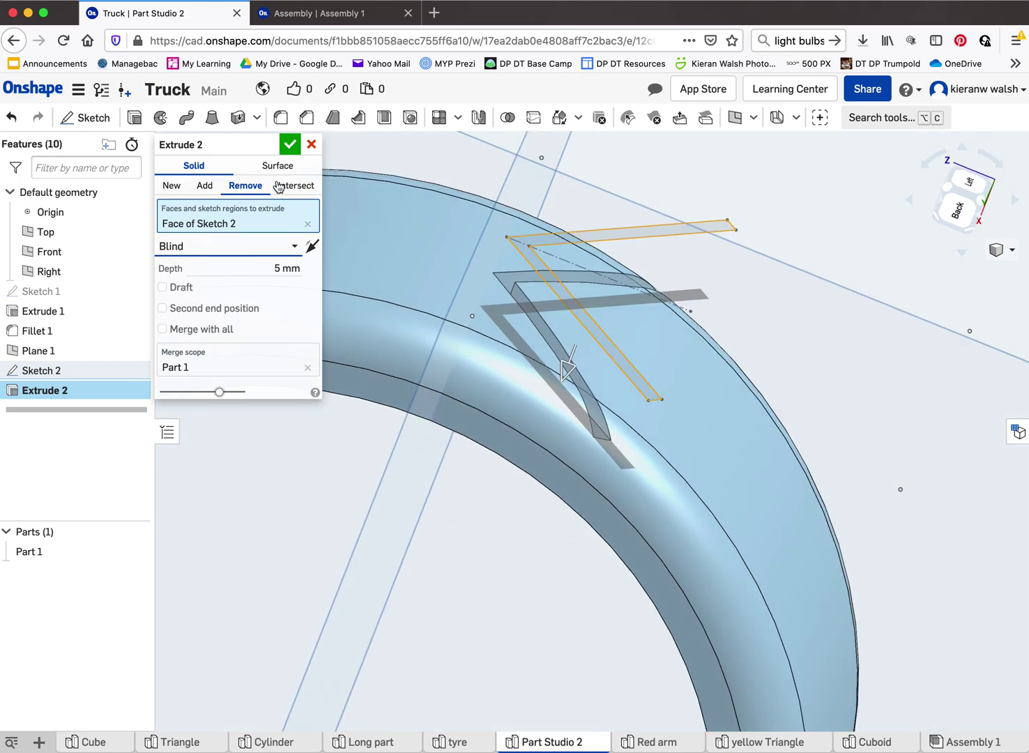
pyautogui.moveTo(516, 312); pyautogui.dragTo(532, 307, button='right')
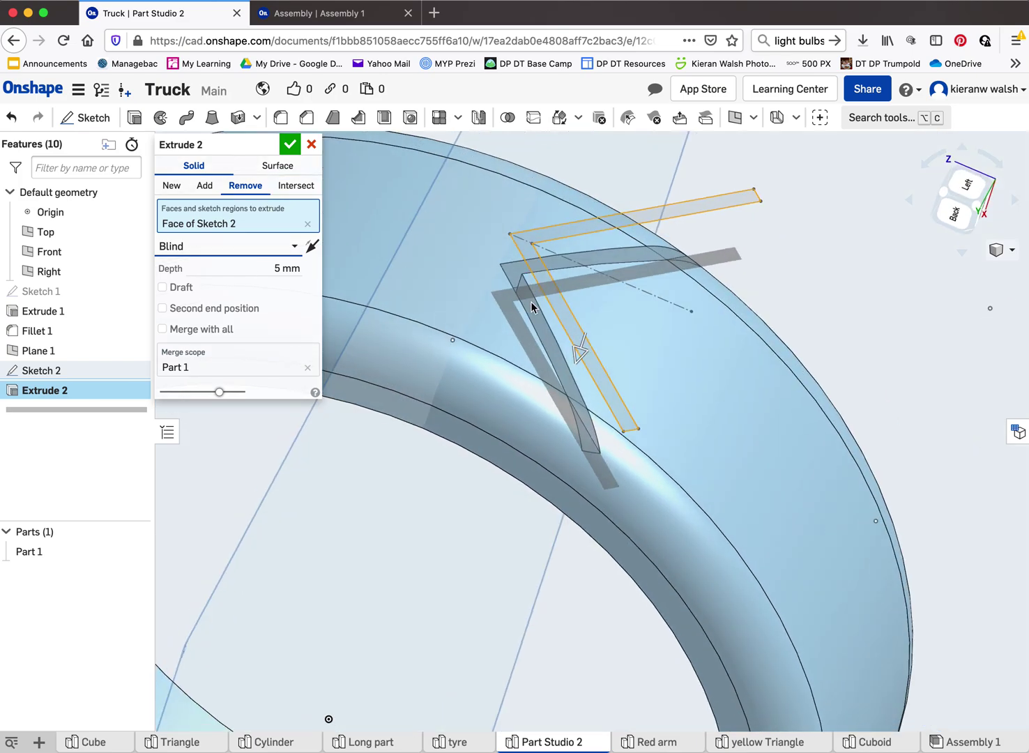
pyautogui.click(290, 145)
# - Start a circular feature pattern of the Extrude 2 chevron cut, using the tyre ring's inner circular edge as the axis
pyautogui.press('f')
pyautogui.moveTo(495, 424); pyautogui.dragTo(358, 433, button='right')
pyautogui.moveTo(455, 387); pyautogui.dragTo(507, 349, button='middle')
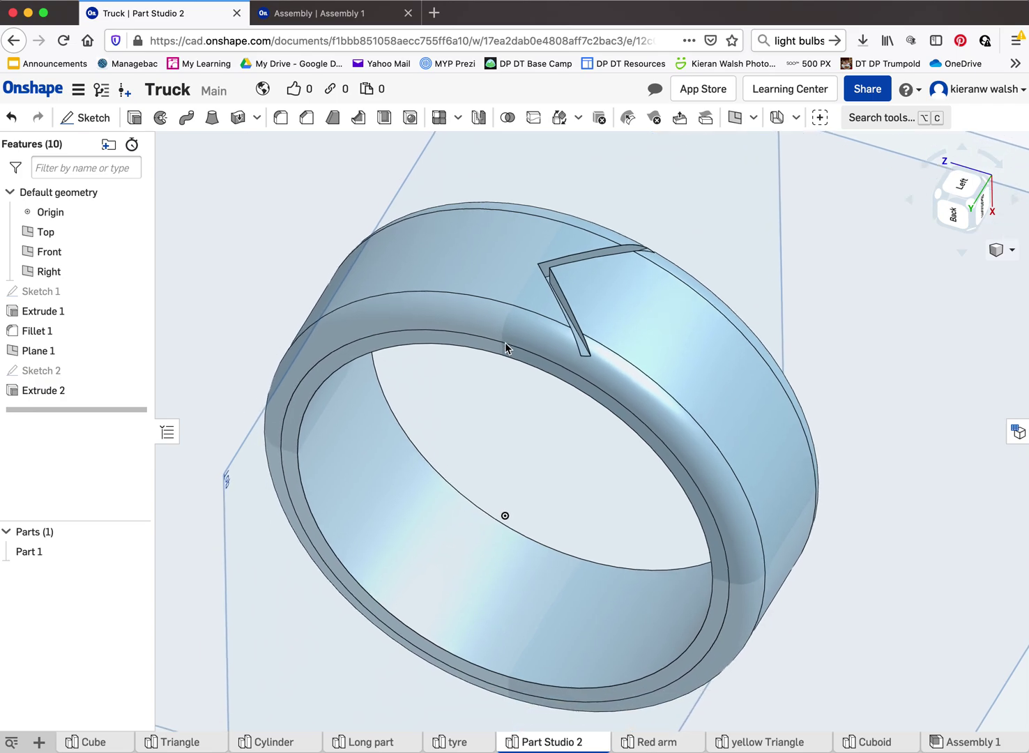
pyautogui.click(459, 119)
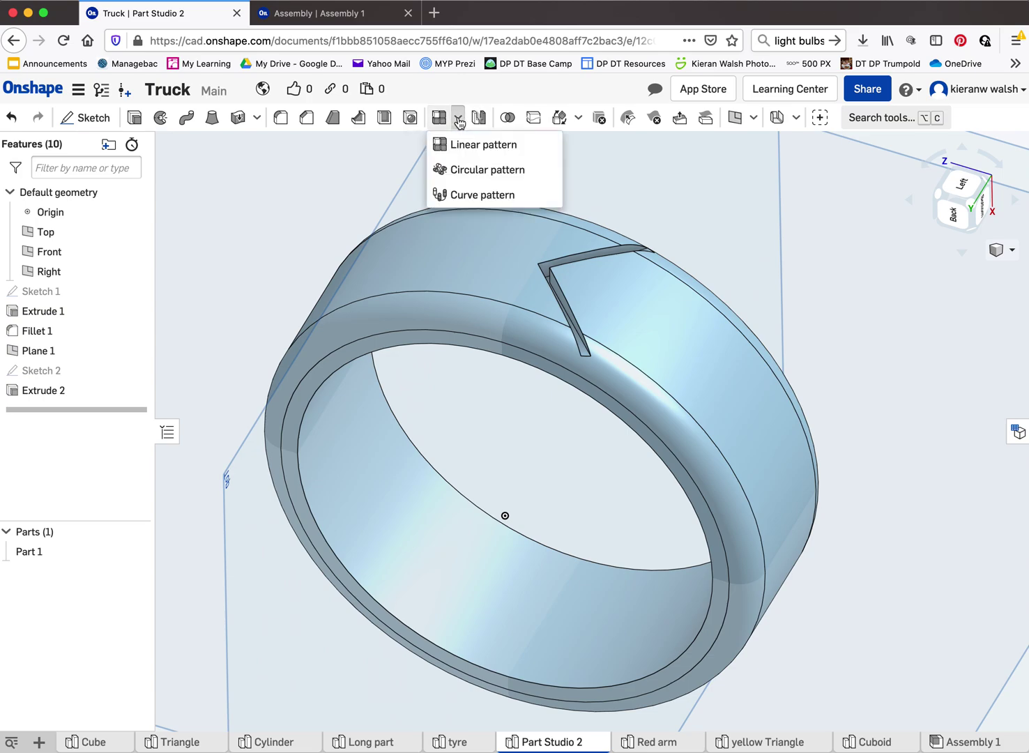
pyautogui.click(465, 170)
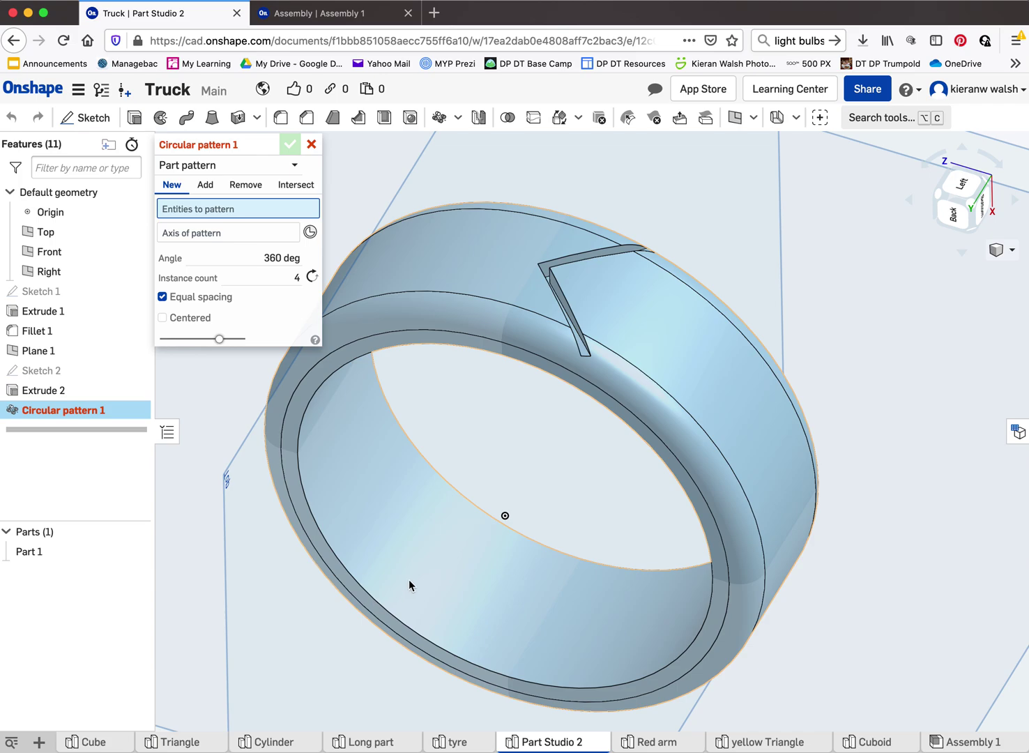
pyautogui.click(38, 554)
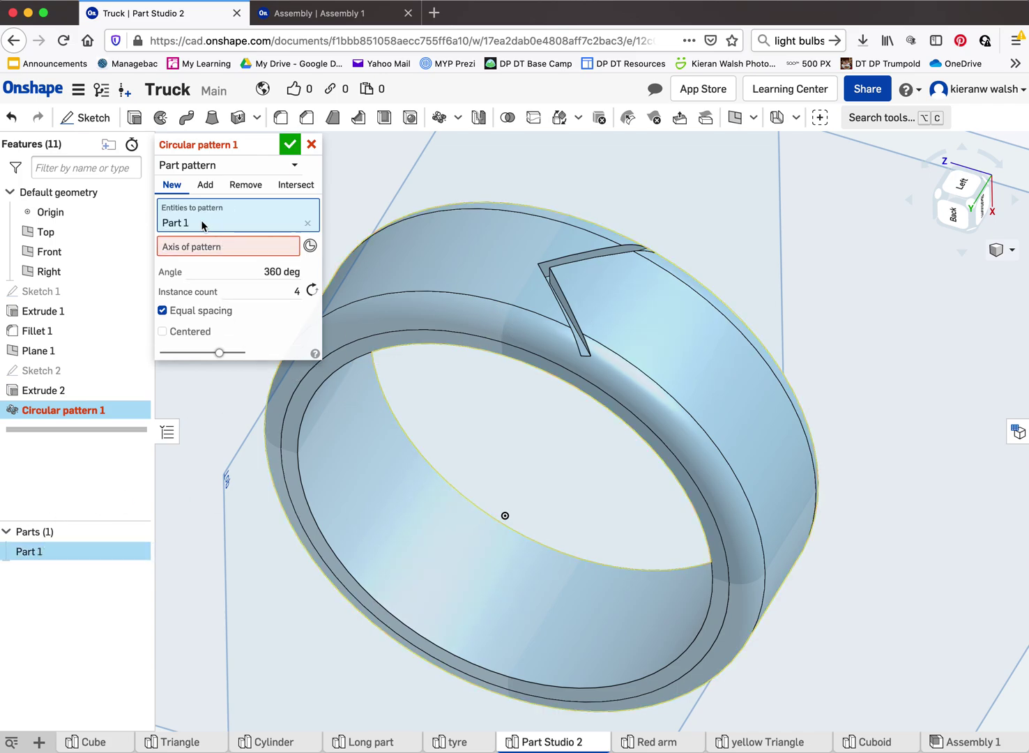
pyautogui.click(273, 167)
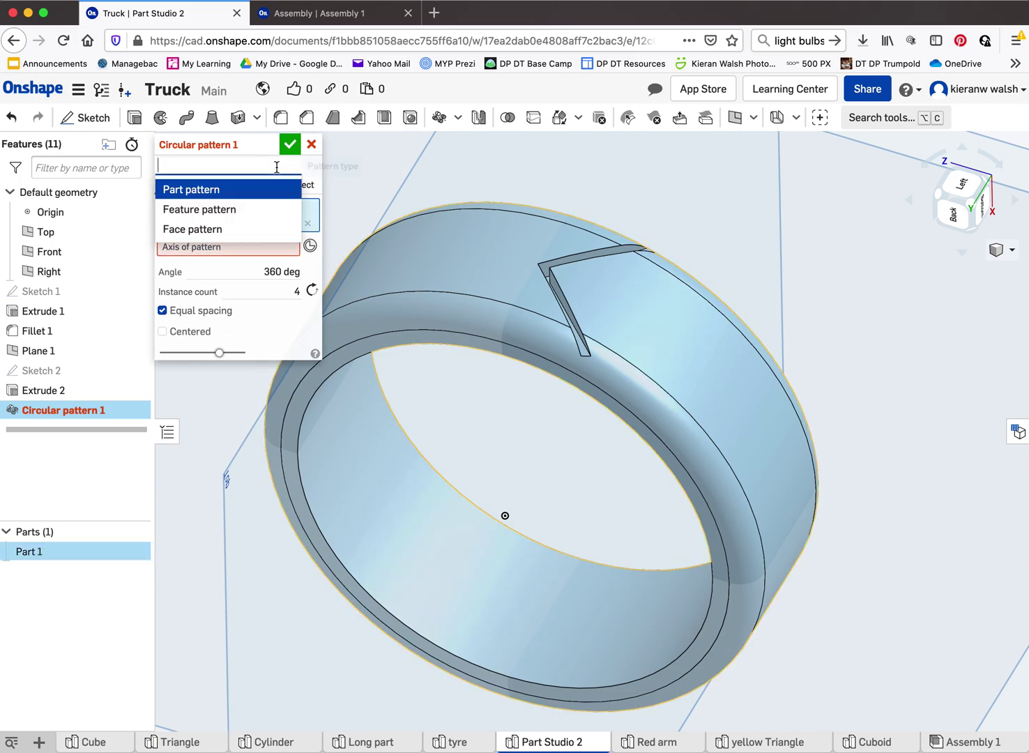
pyautogui.click(207, 210)
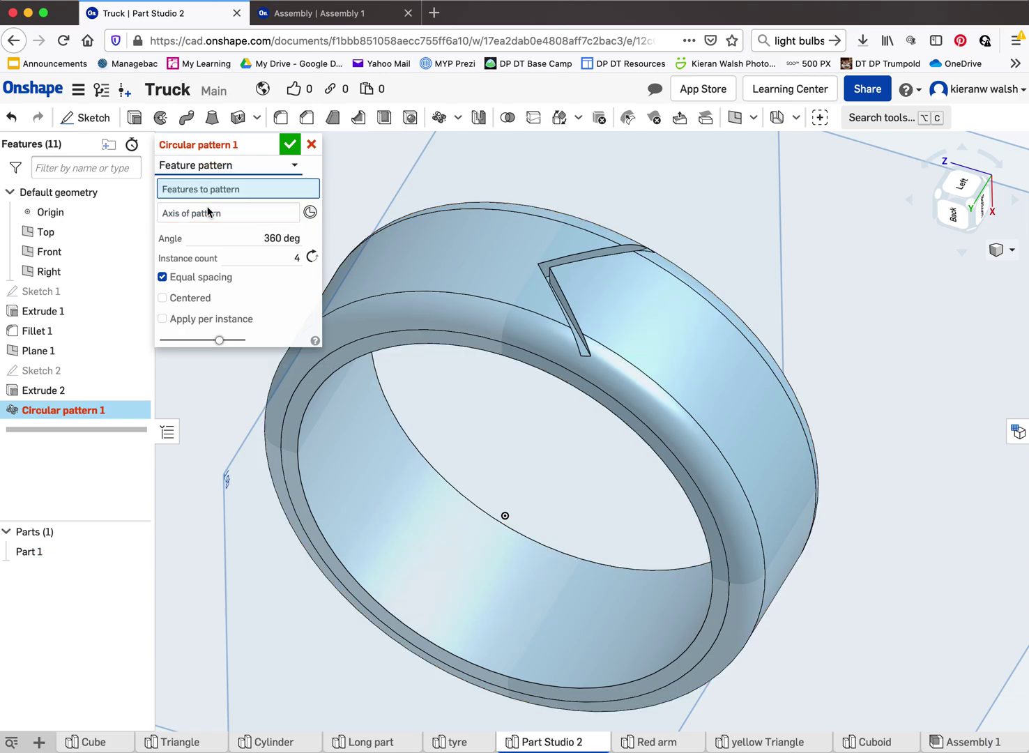
pyautogui.click(61, 392)
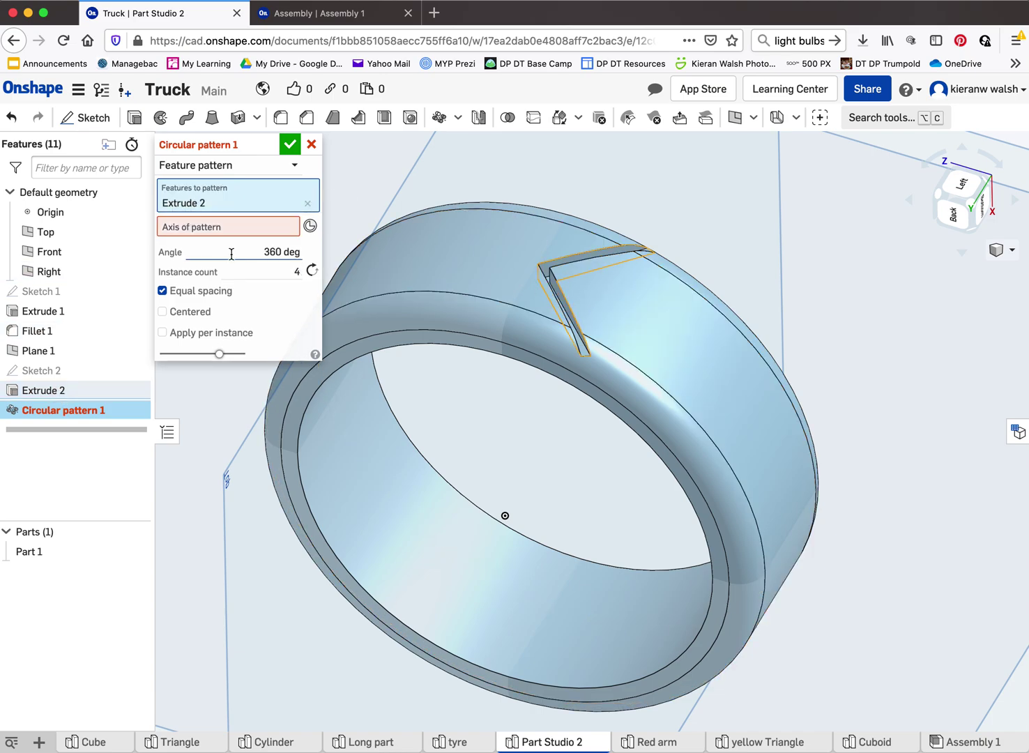
pyautogui.click(237, 227)
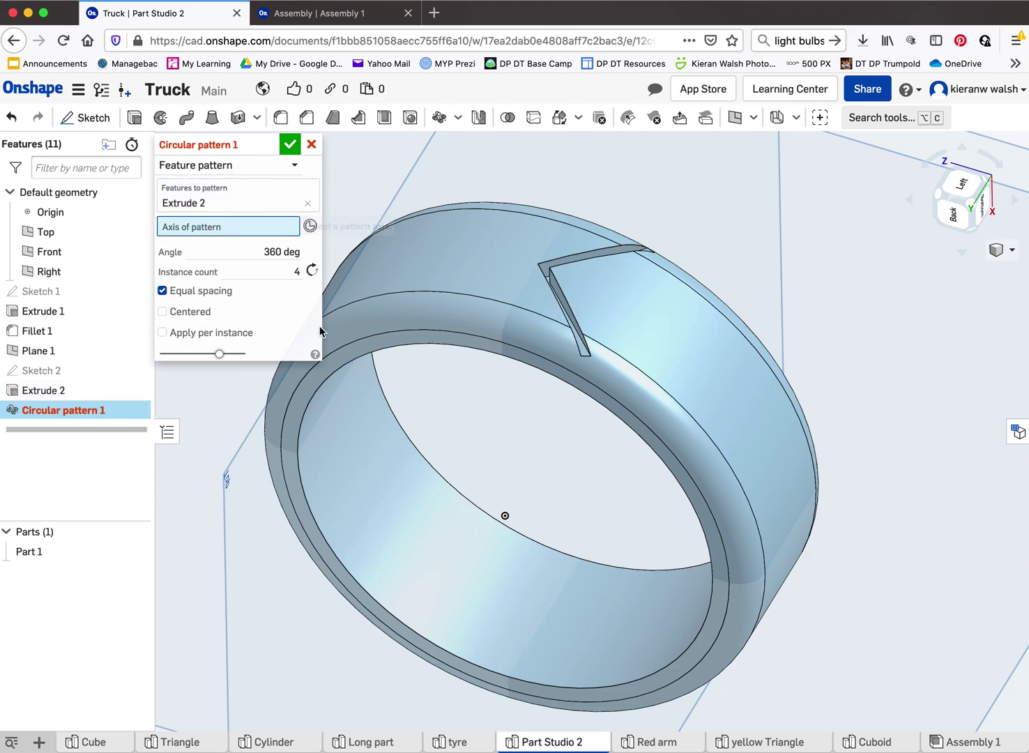
pyautogui.click(376, 349)
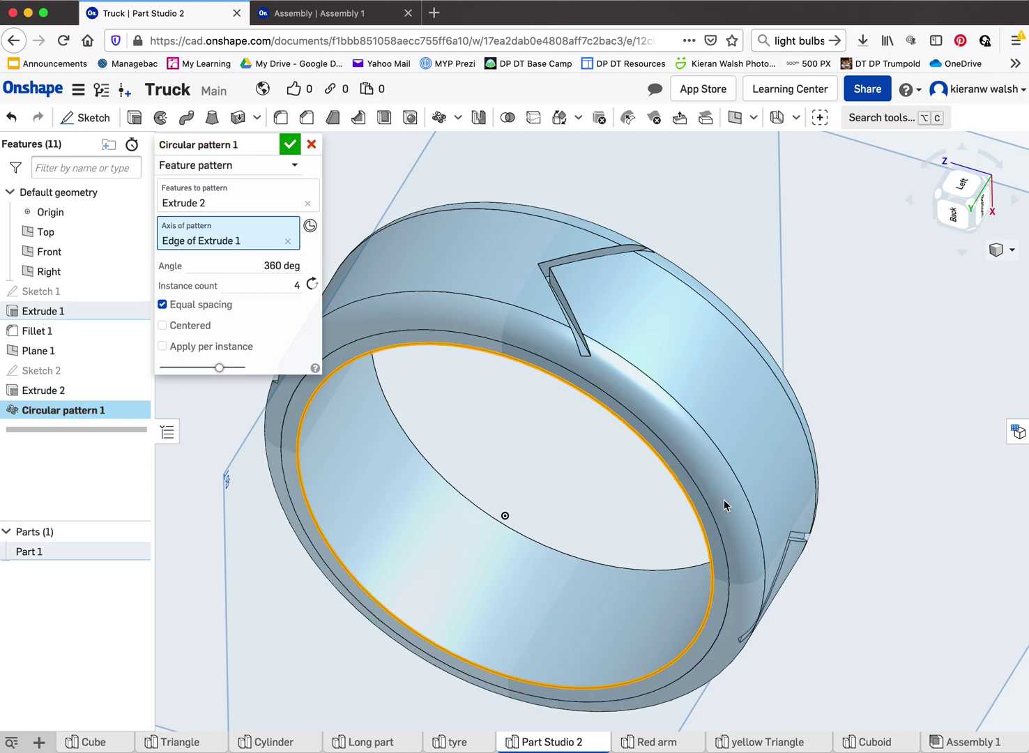
# - Set the circular pattern to 30 instances of the chevron cut around the ring and accept the feature
pyautogui.moveTo(723, 500); pyautogui.dragTo(495, 549, button='right')
pyautogui.scroll(-5, 575, 501)
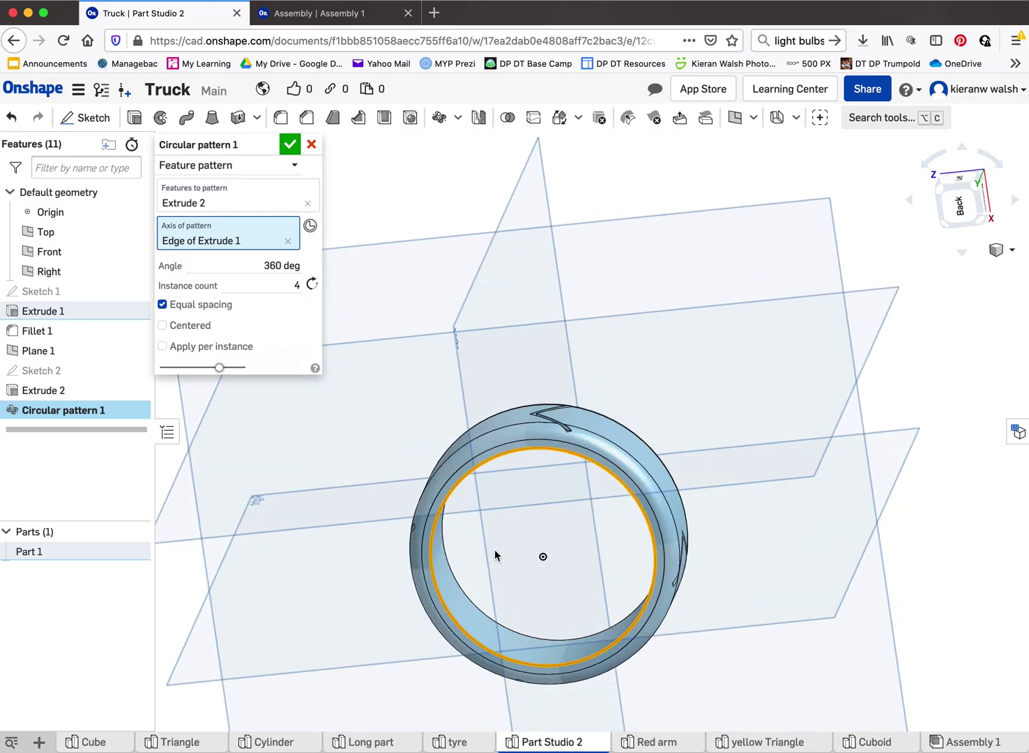
pyautogui.scroll(5, 410, 618)
pyautogui.moveTo(560, 494); pyautogui.dragTo(581, 508, button='right')
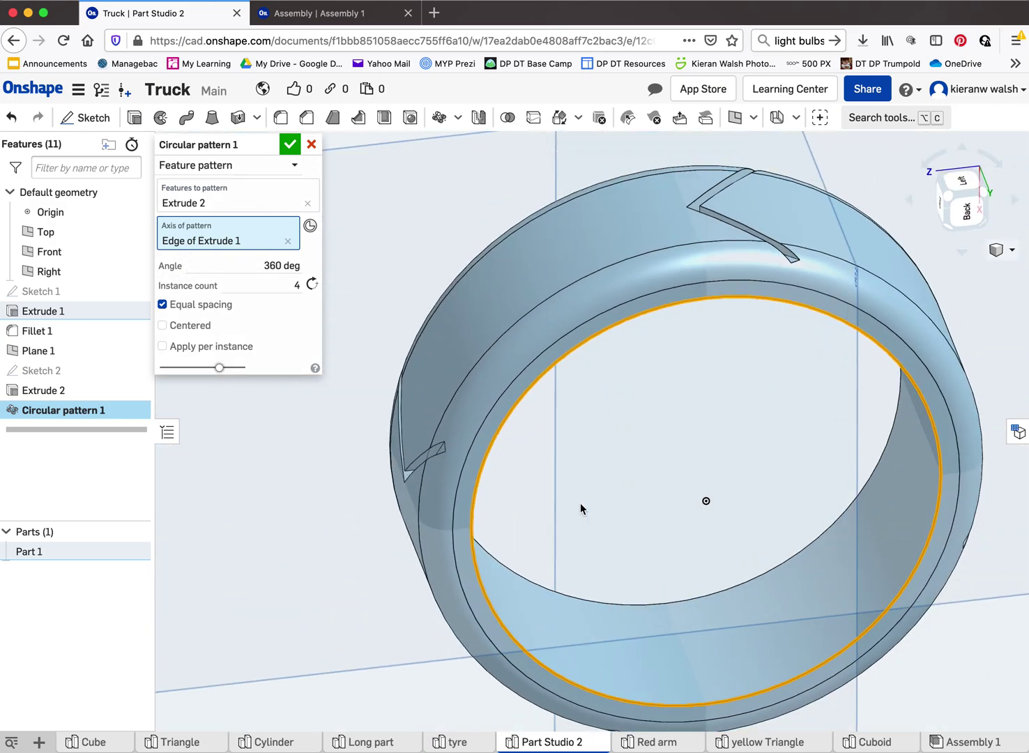
pyautogui.click(284, 281)
pyautogui.write('30')
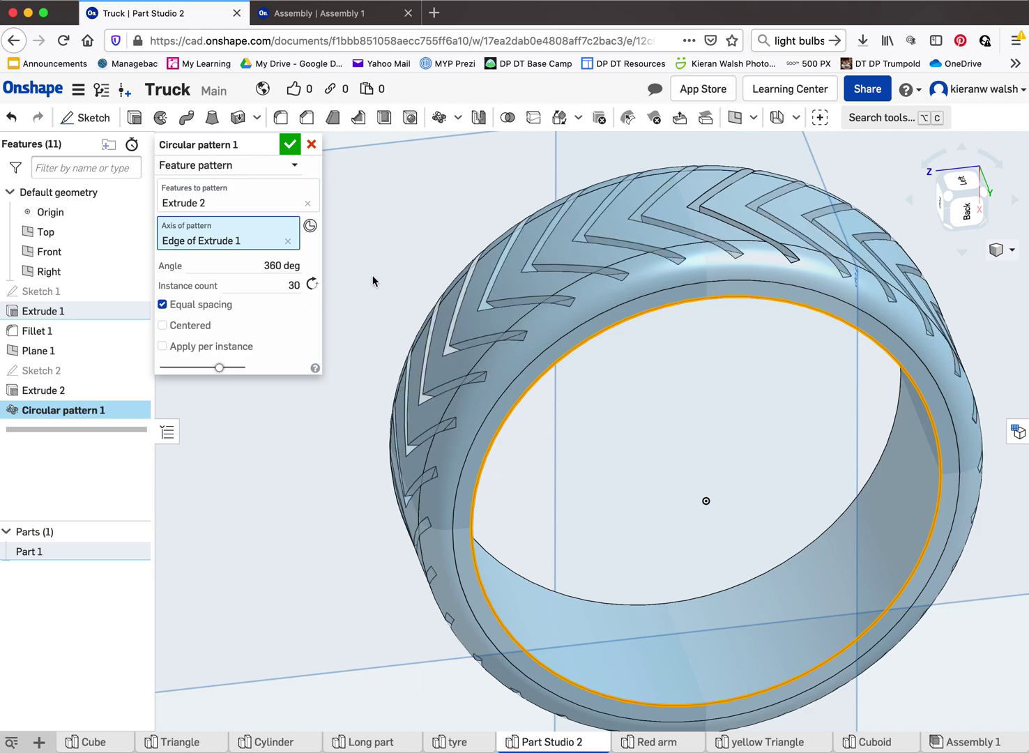
pyautogui.scroll(-3, 380, 275)
pyautogui.moveTo(504, 394); pyautogui.dragTo(432, 386, button='right')
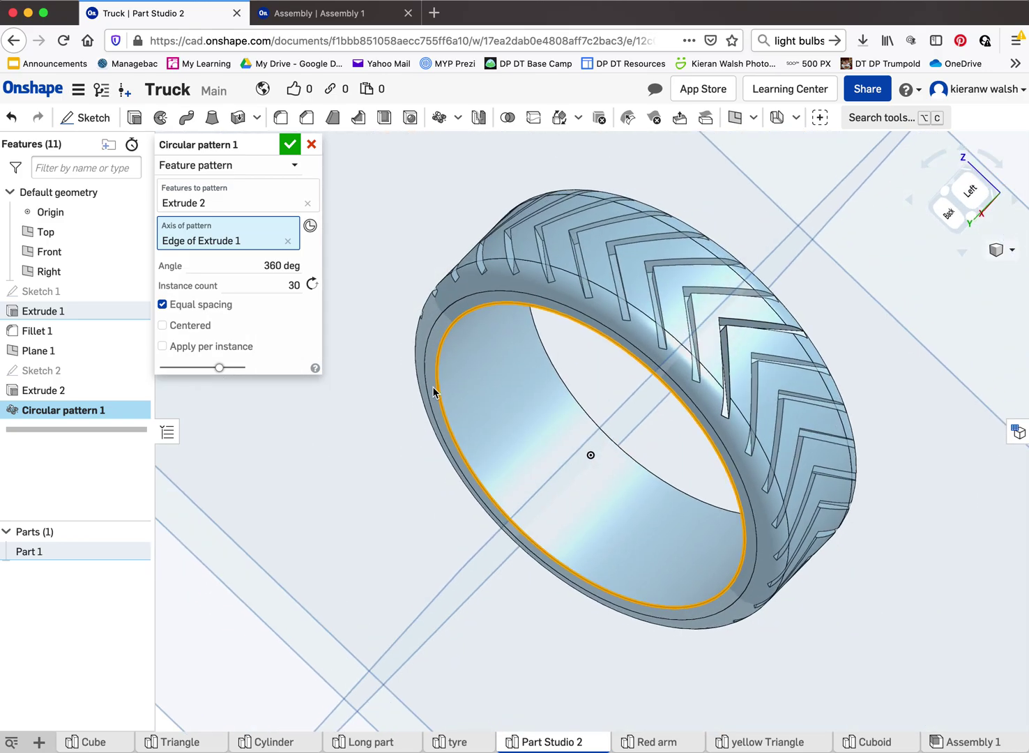
pyautogui.click(297, 147)
# - Change the appearance of Part 1, the tyre ring, to black (000000) and accept it
pyautogui.moveTo(443, 357); pyautogui.dragTo(470, 346, button='right')
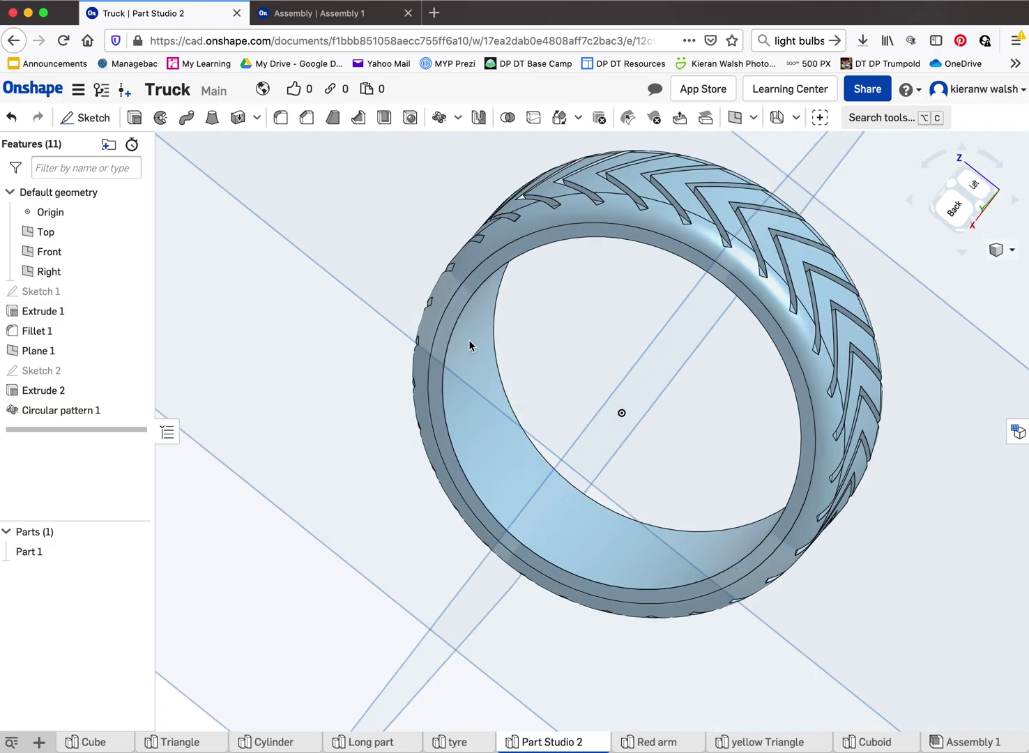
pyautogui.click(29, 553)
pyautogui.rightClick(23, 553)
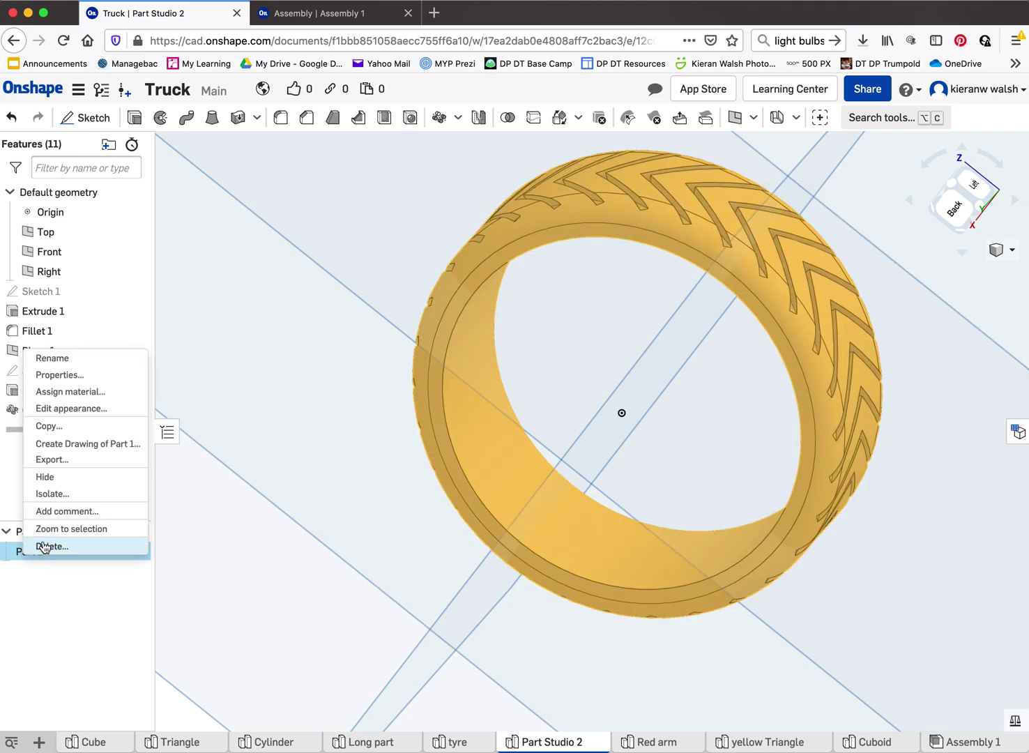
pyautogui.click(70, 407)
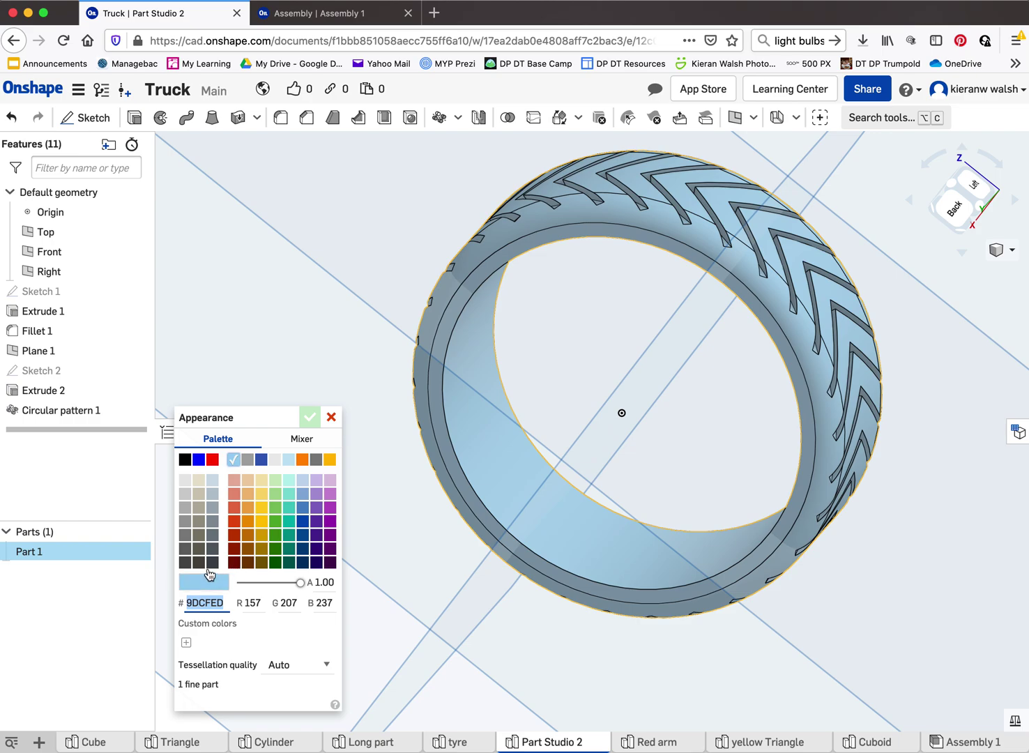
pyautogui.click(184, 561)
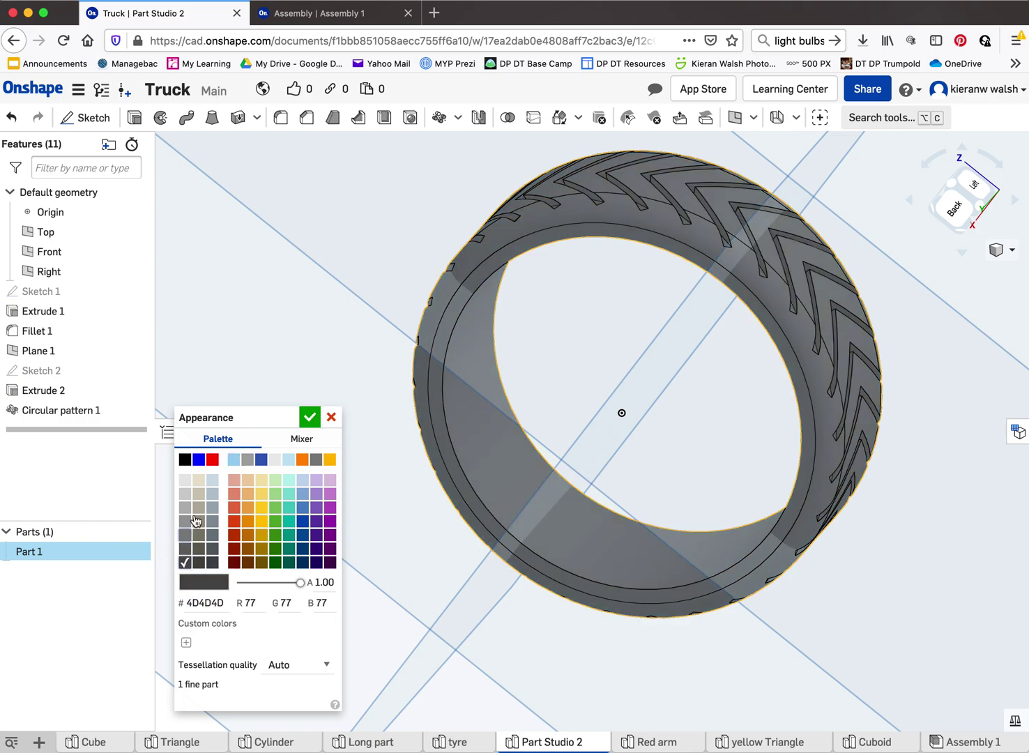
pyautogui.click(190, 461)
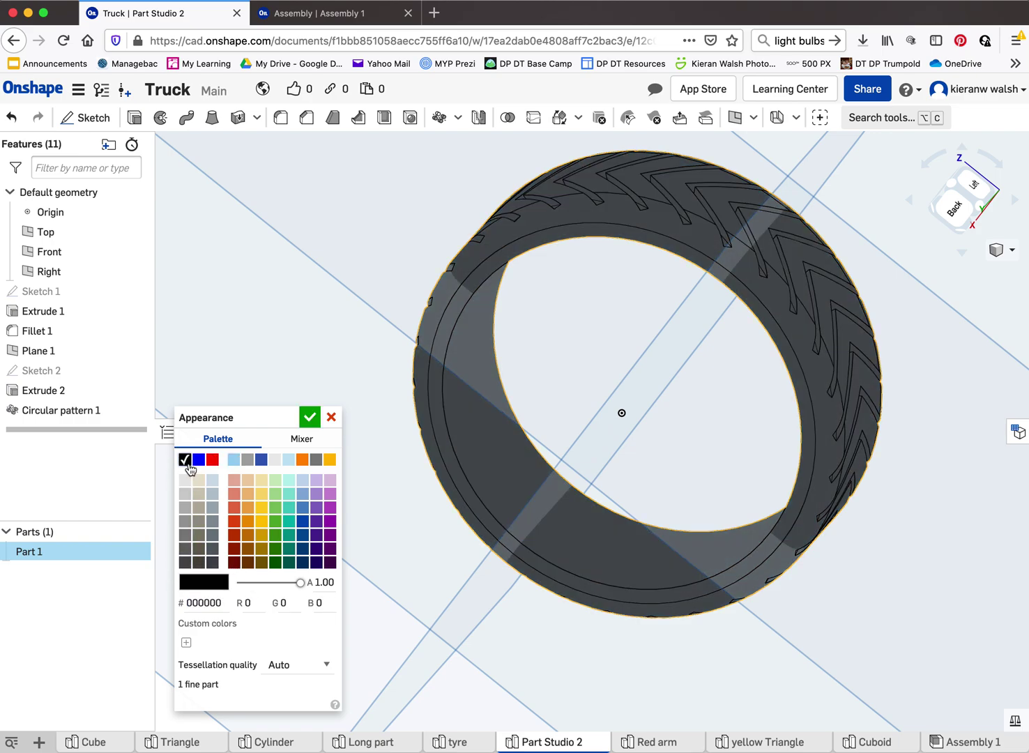
pyautogui.click(310, 417)
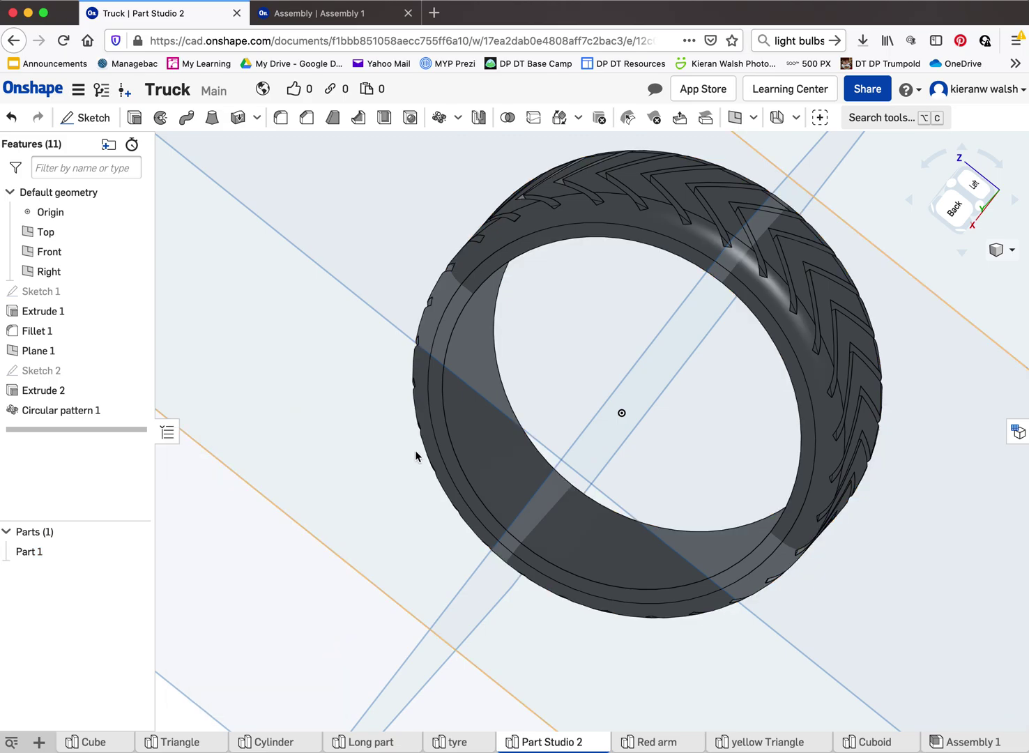